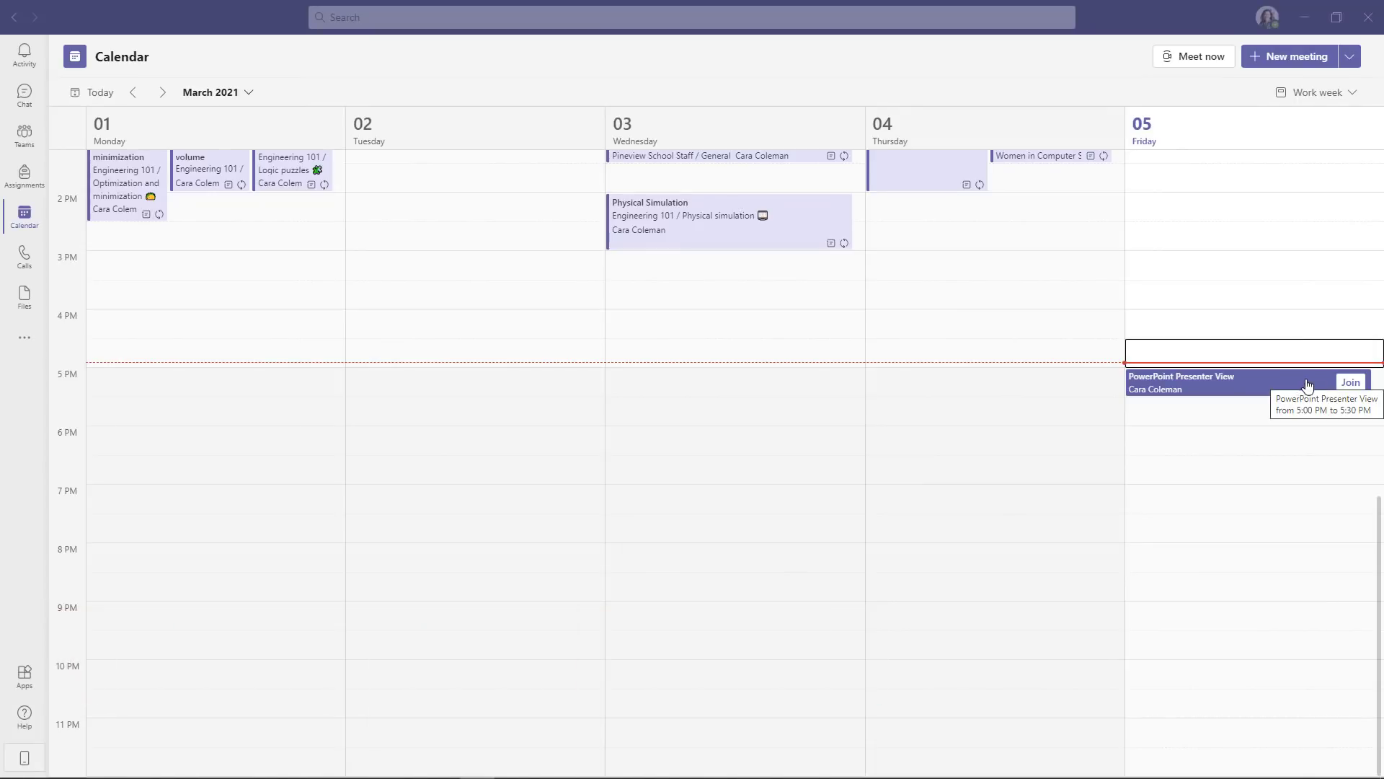
Step: Join the Teams meeting and share The Solar System.pptx uploaded from this computer
{"action": "left_click", "coordinate": [1350, 383]}
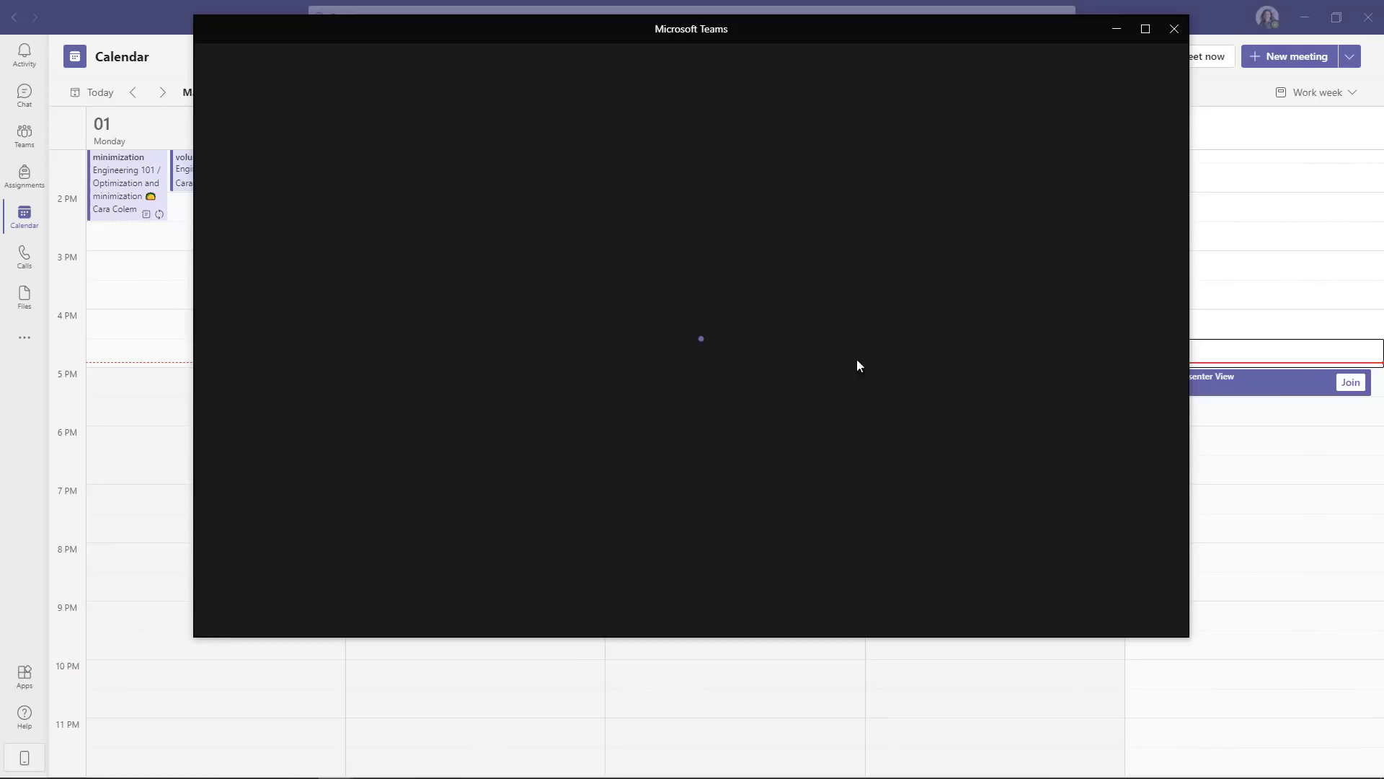
{"action": "left_click", "coordinate": [1006, 507]}
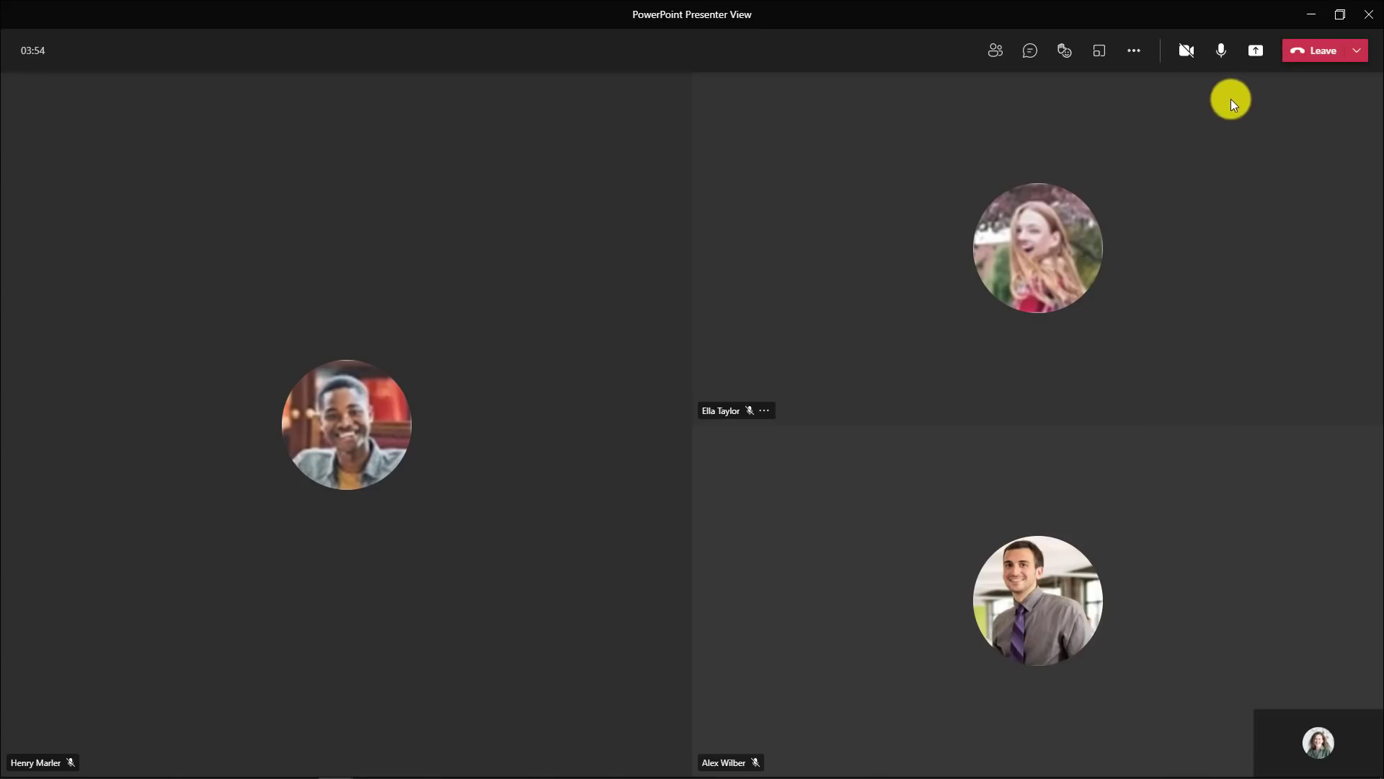
{"action": "left_click", "coordinate": [1260, 57]}
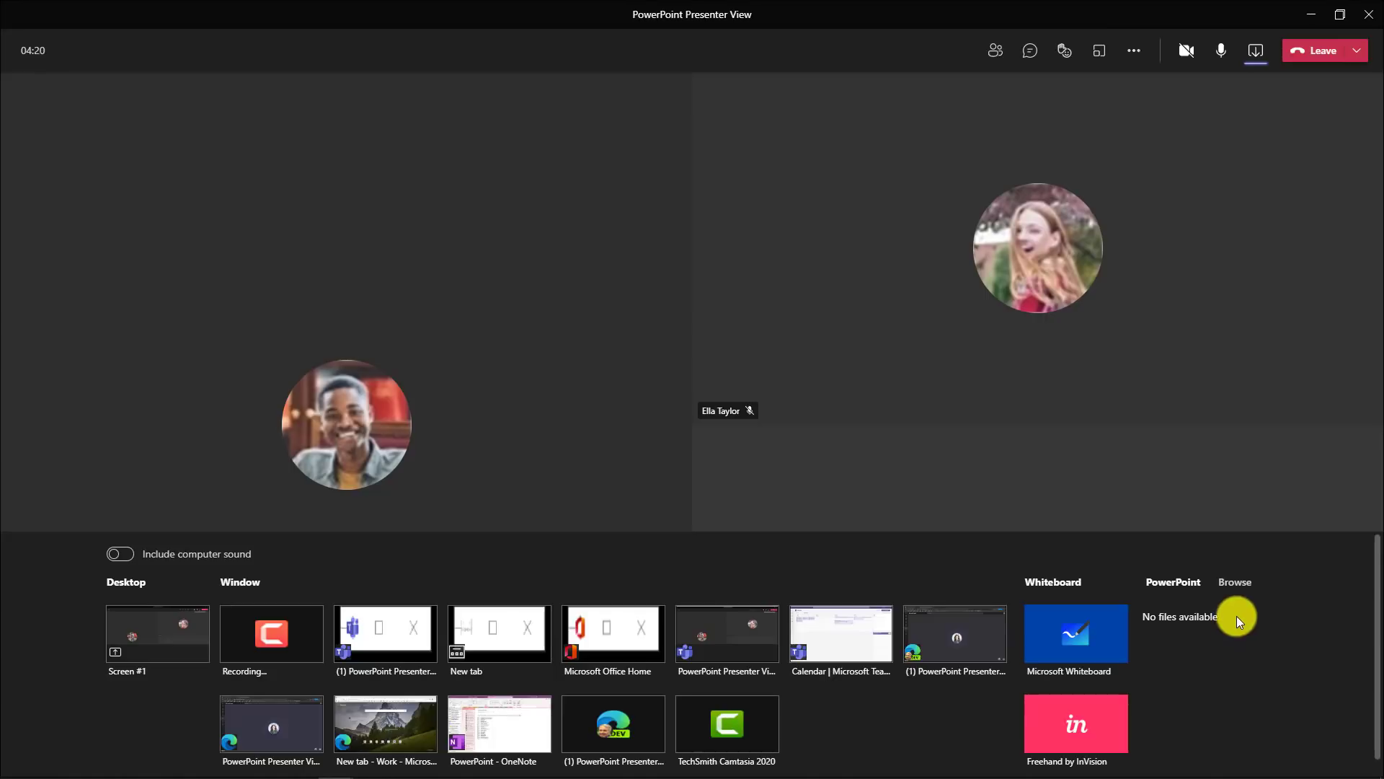
{"action": "left_click", "coordinate": [1235, 593]}
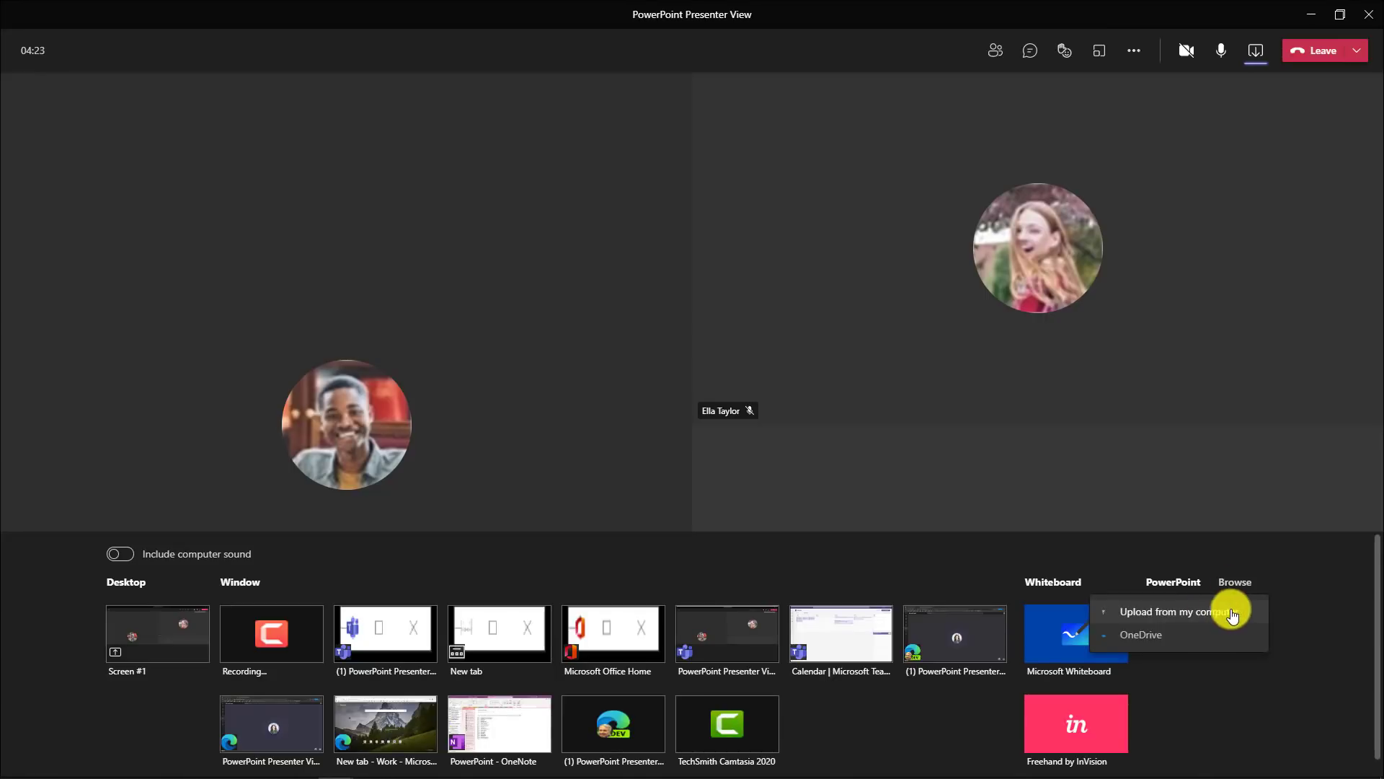
{"action": "left_click", "coordinate": [1230, 608]}
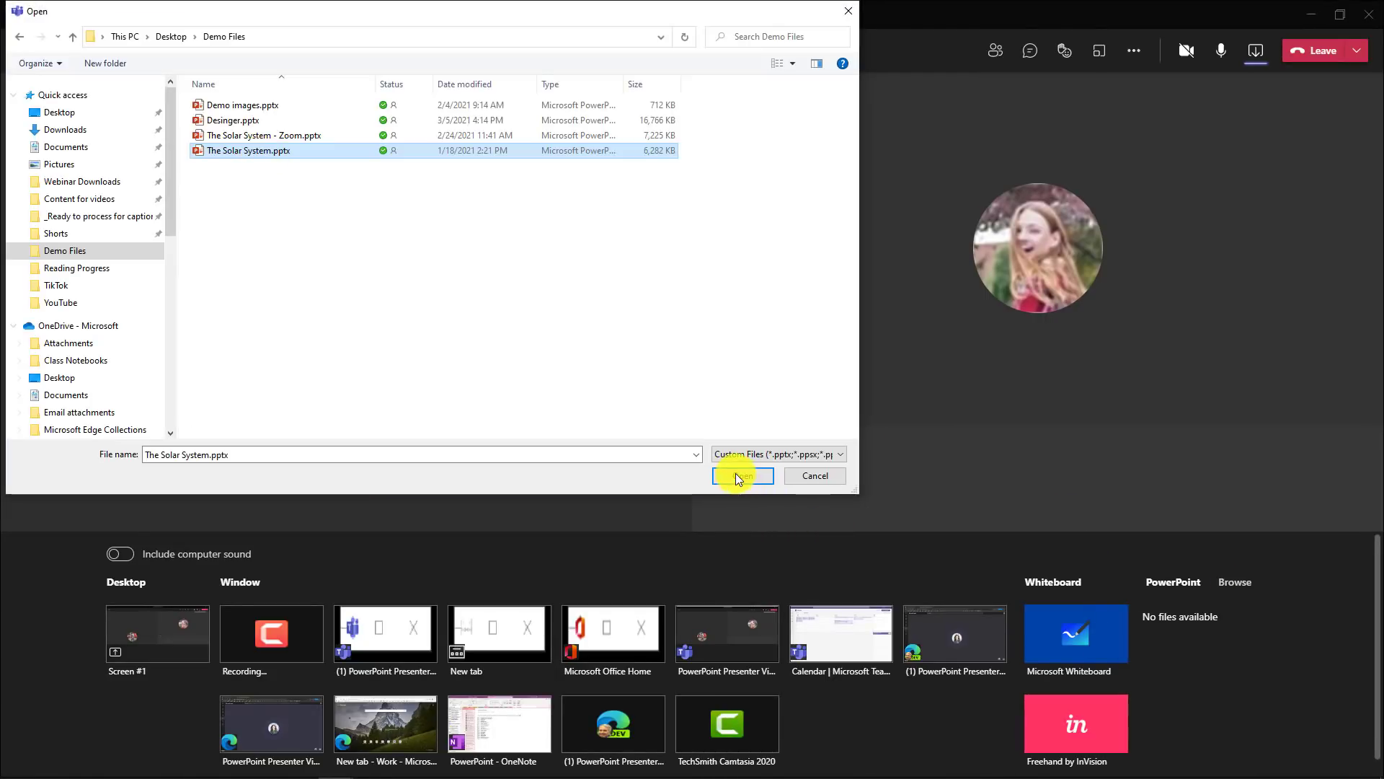
{"action": "left_click", "coordinate": [736, 473]}
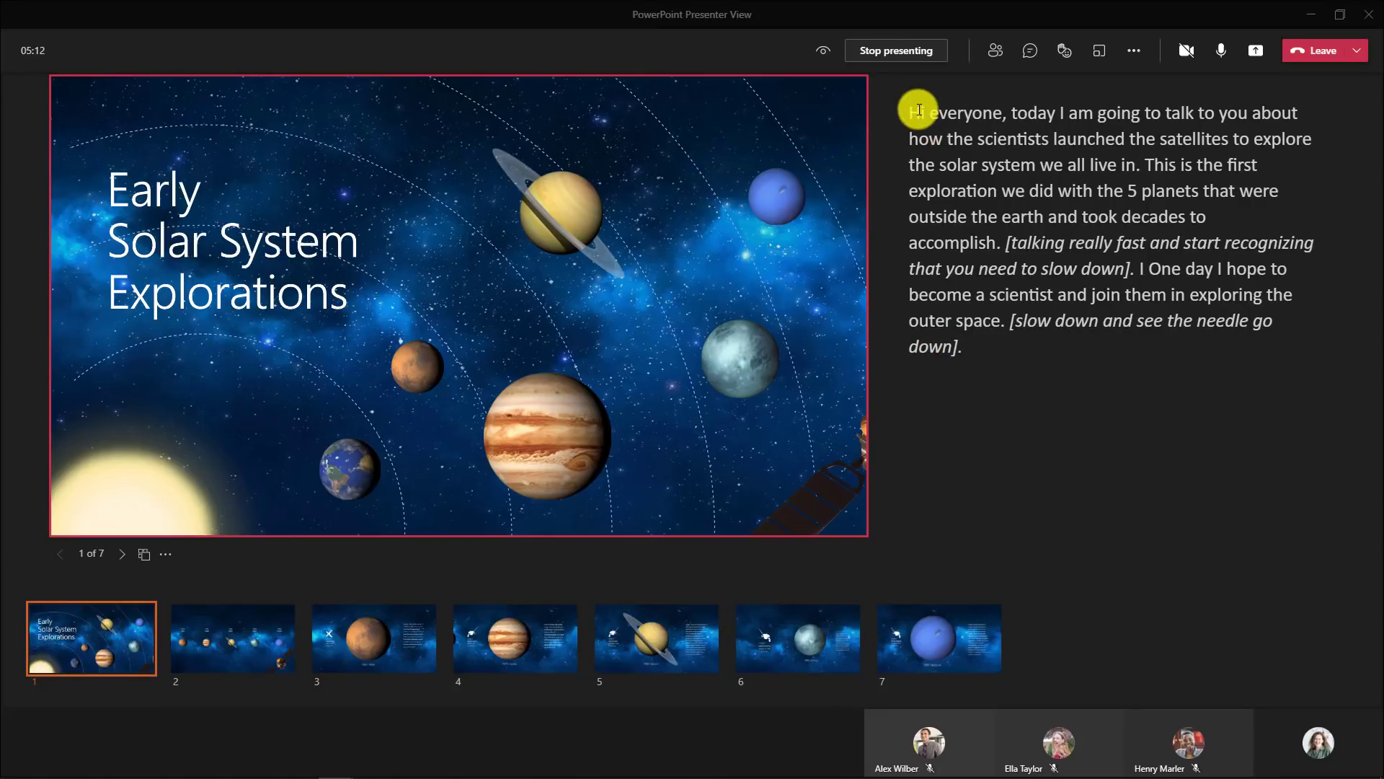
Step: Highlight the speaker notes, then show the meeting participant list
{"action": "left_click_drag", "start_coordinate": [920, 113], "coordinate": [1041, 330]}
{"action": "left_click", "coordinate": [1047, 395]}
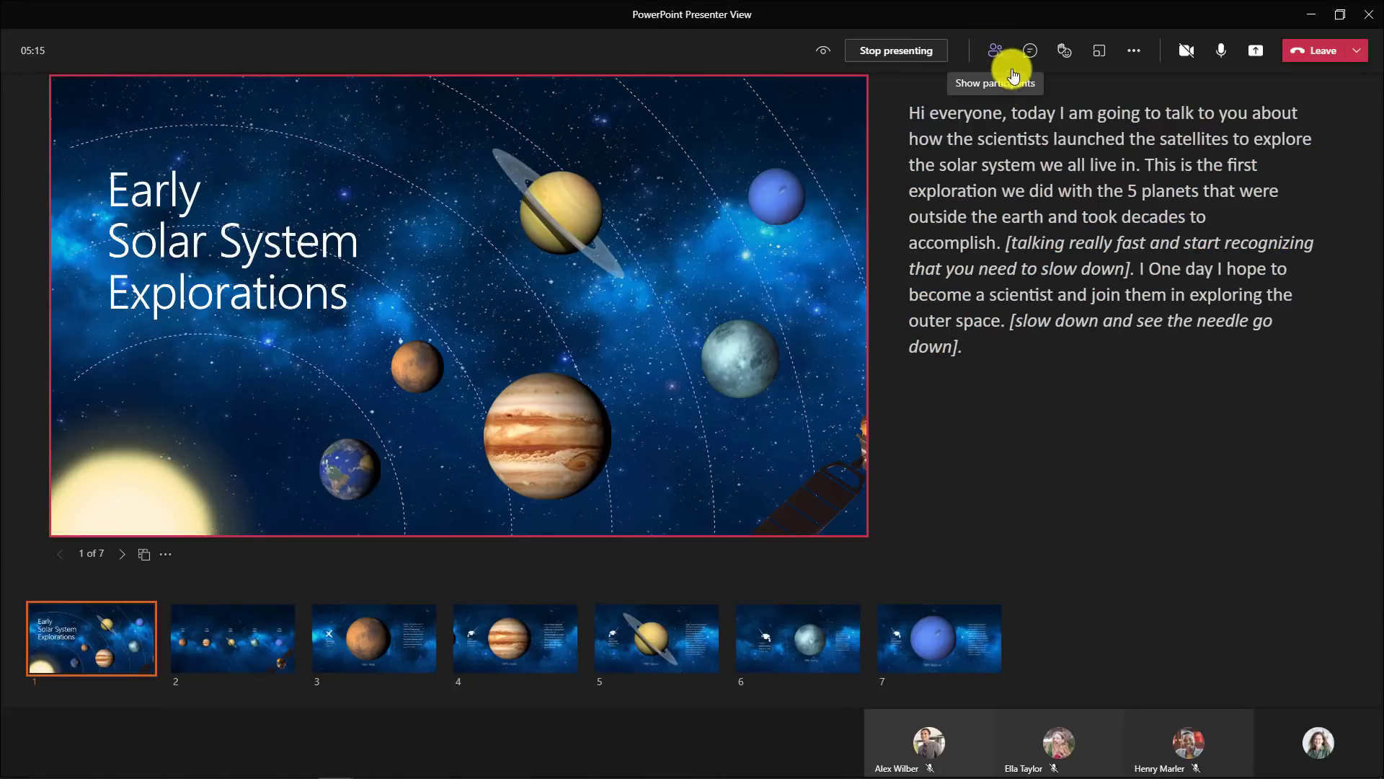
{"action": "left_click", "coordinate": [995, 52]}
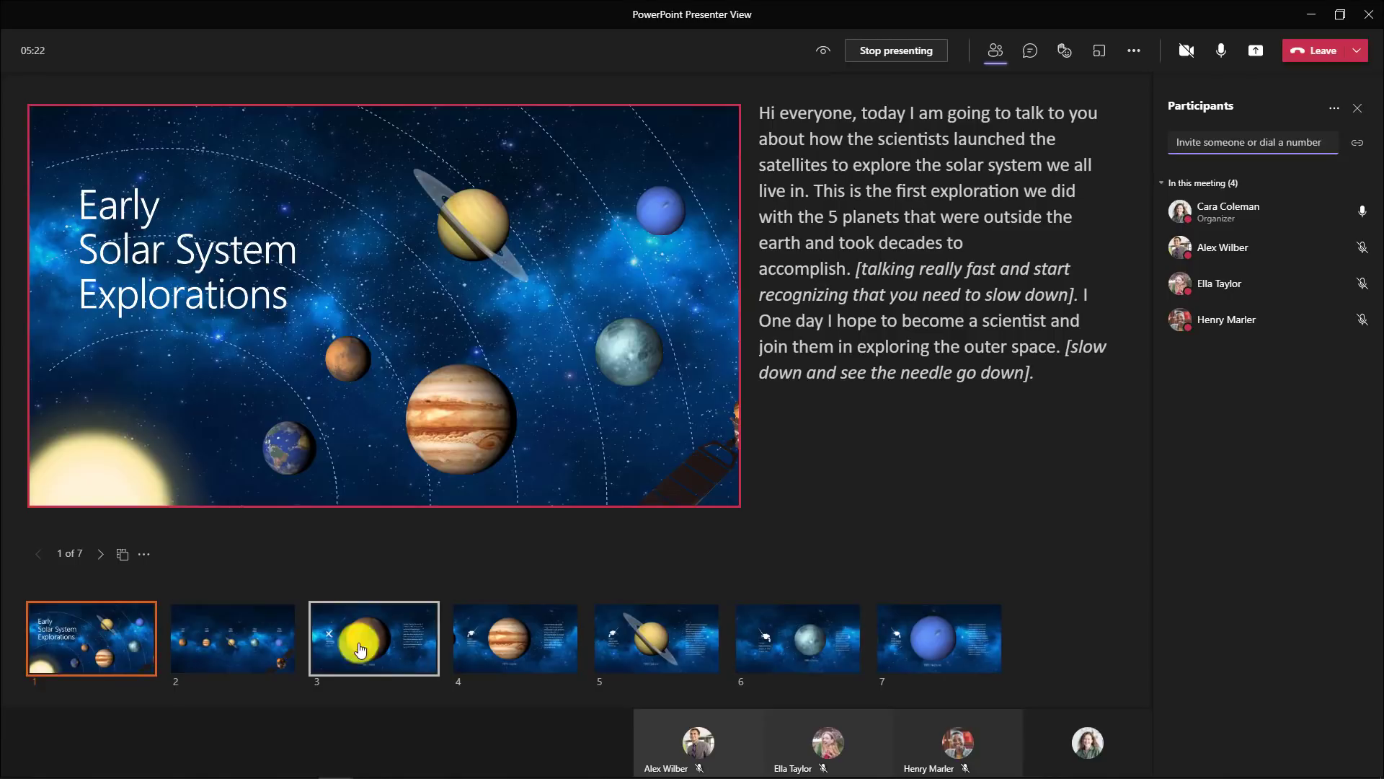
Step: Step the shared deck forward to slide 2 and back to slide 1
{"action": "left_click", "coordinate": [101, 553]}
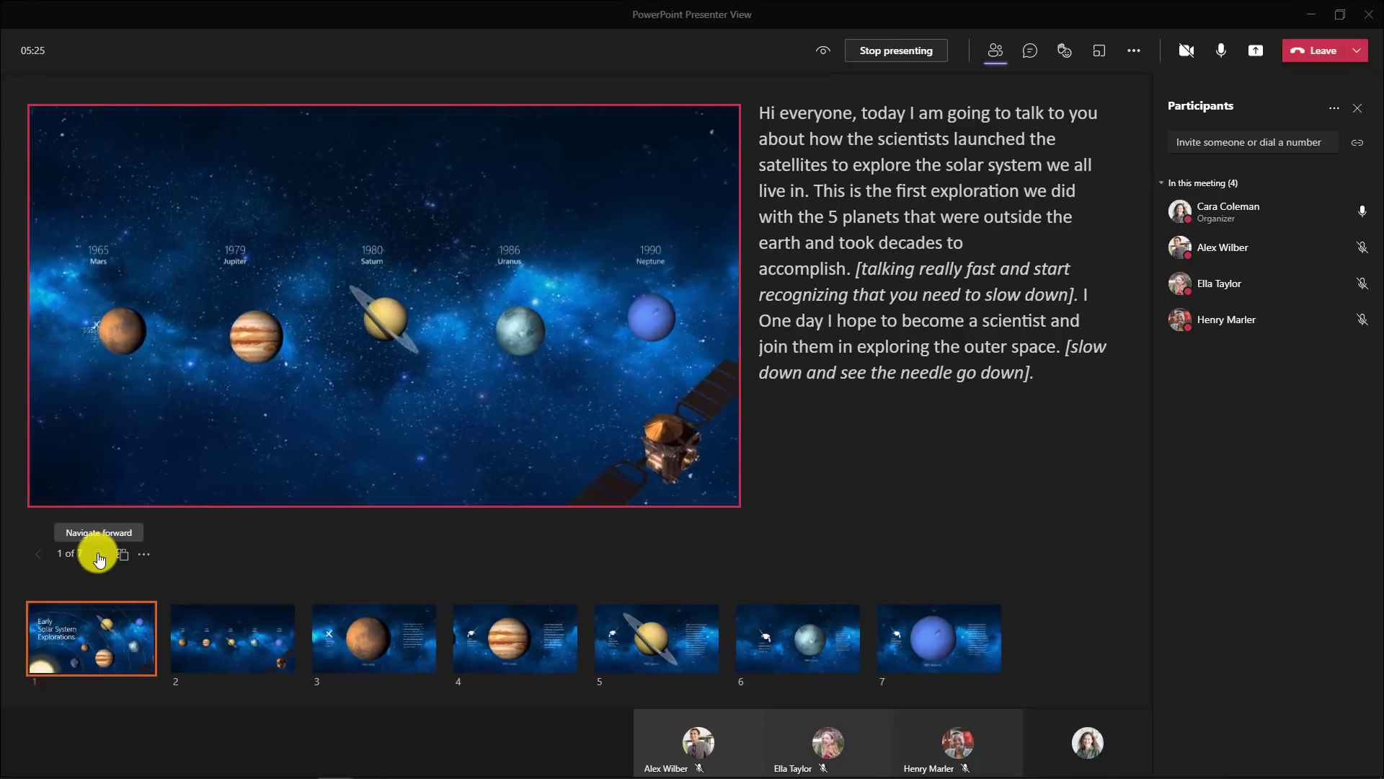
{"action": "left_click", "coordinate": [105, 557]}
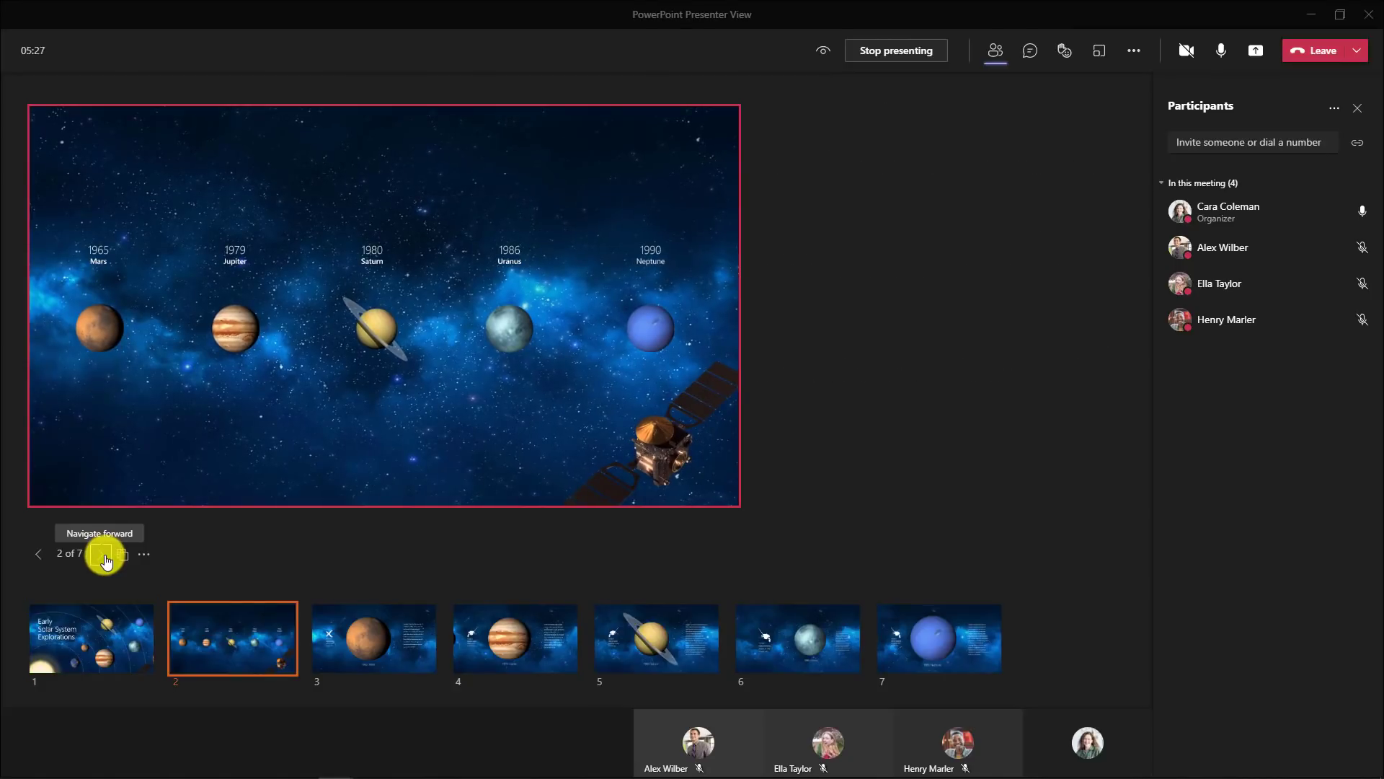
{"action": "left_click", "coordinate": [45, 560]}
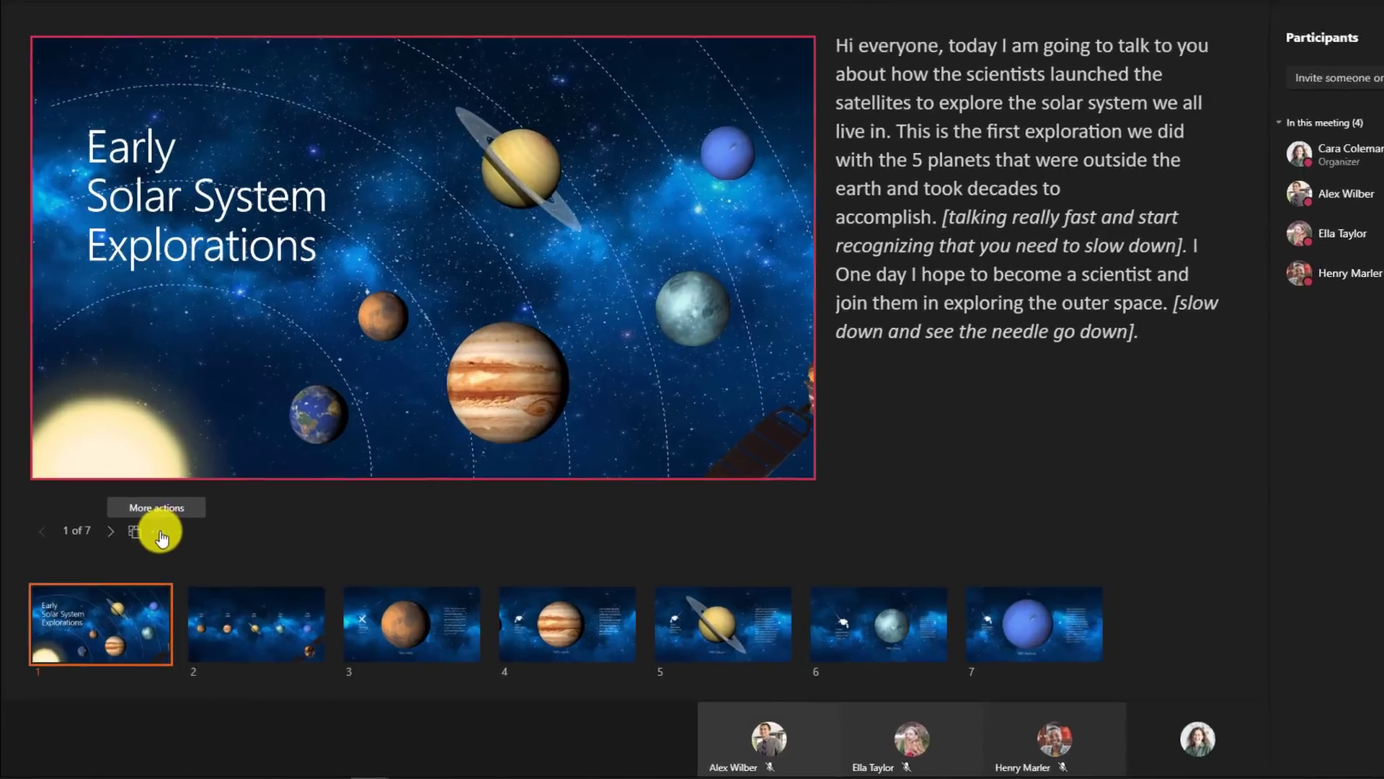
Step: Hide presenter view, close the participant list, then restore presenter view
{"action": "left_click", "coordinate": [151, 554]}
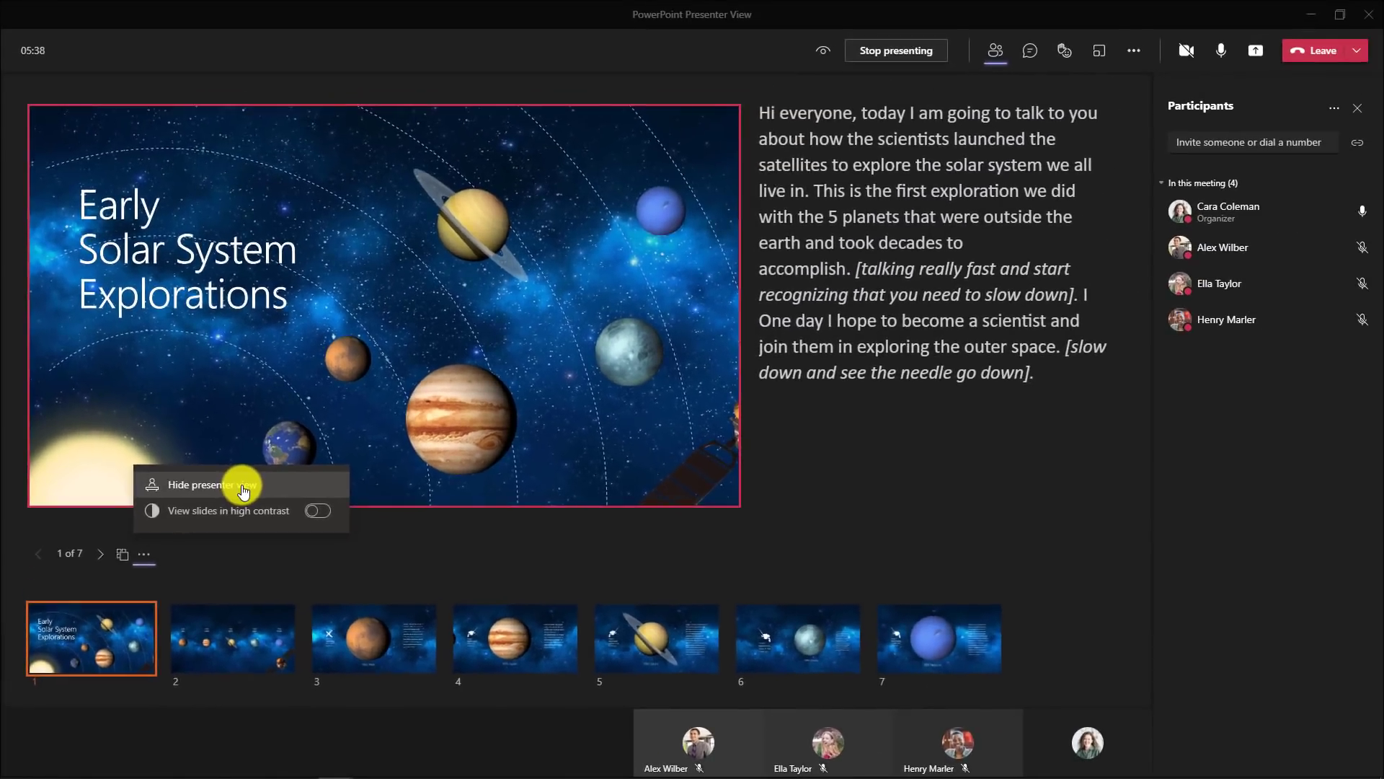
{"action": "left_click", "coordinate": [309, 415]}
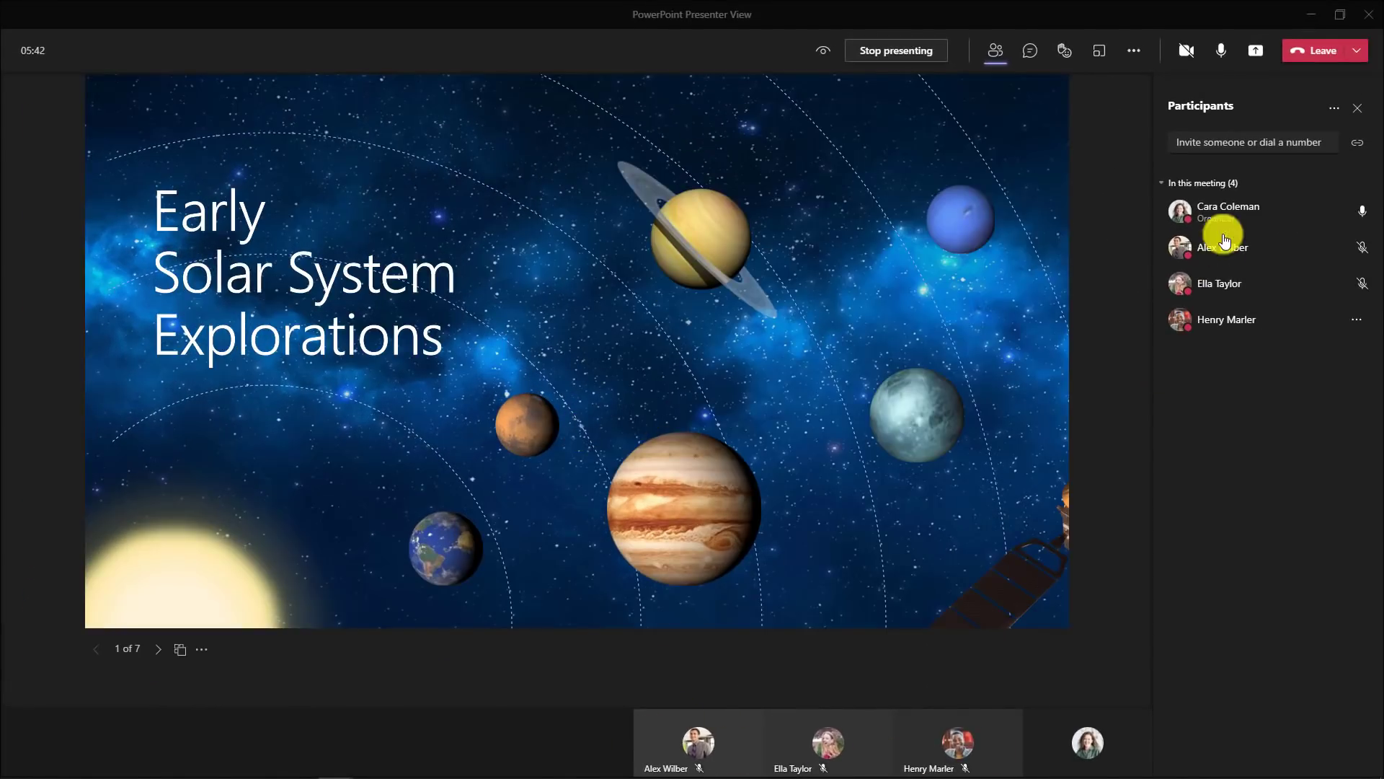
{"action": "left_click", "coordinate": [999, 52]}
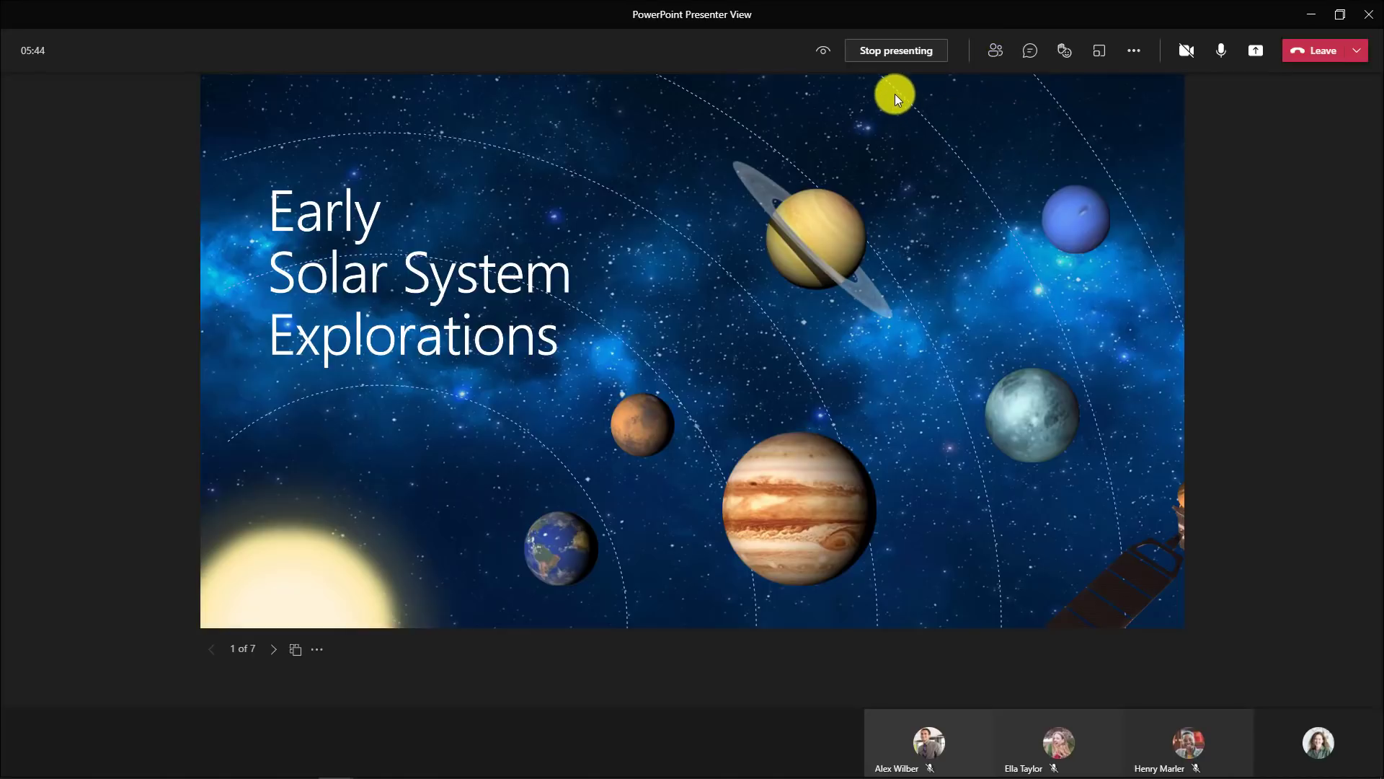
{"action": "left_click", "coordinate": [317, 649]}
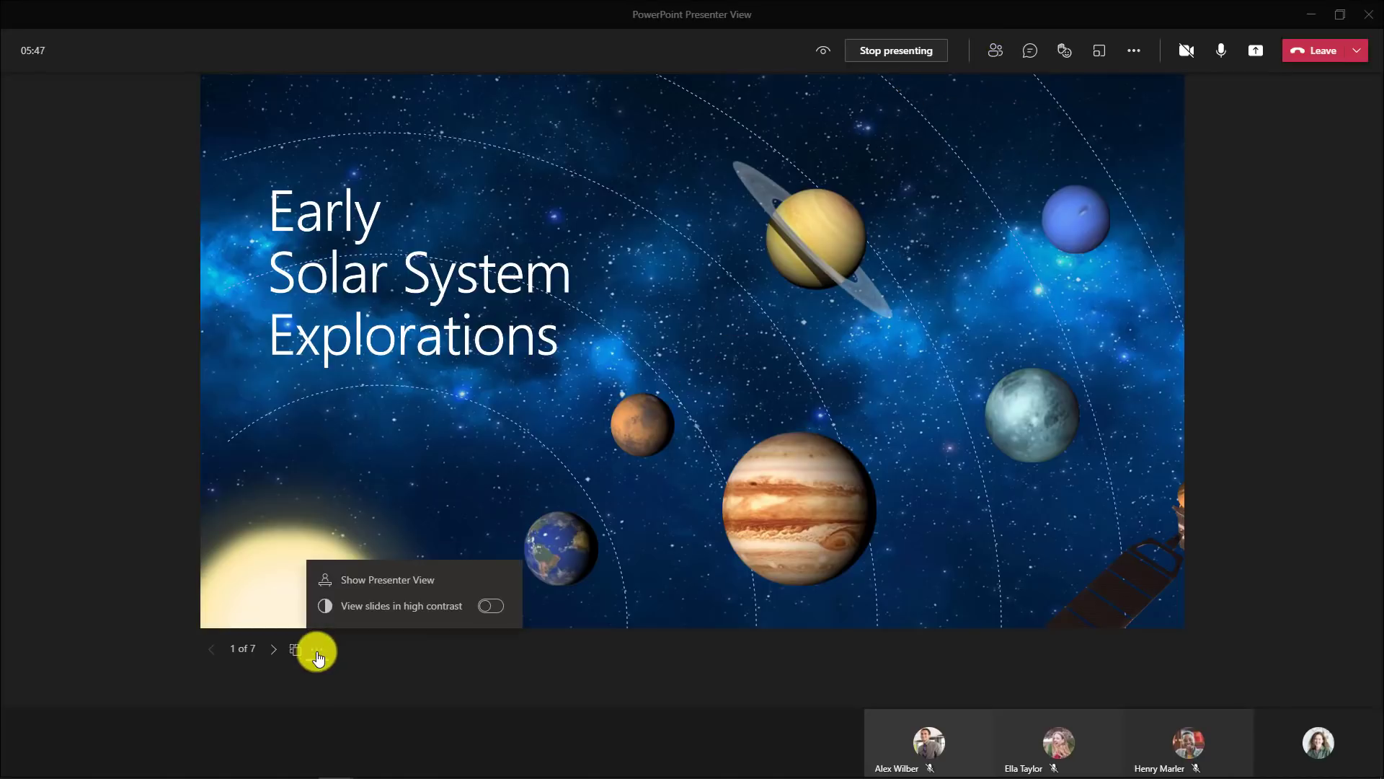
{"action": "left_click", "coordinate": [435, 581]}
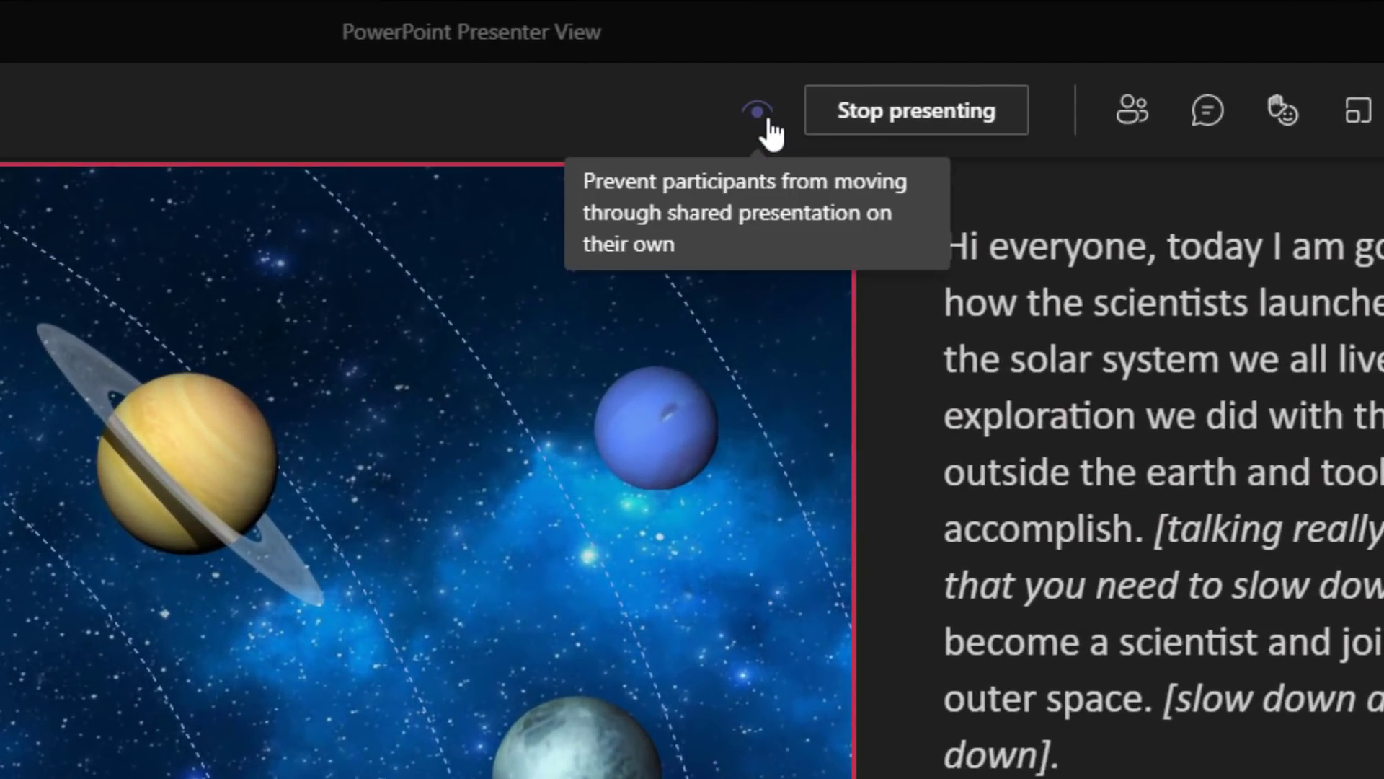
Step: Lock and unlock attendee slide navigation, then jump to slide 7, Neptune
{"action": "left_click", "coordinate": [763, 117]}
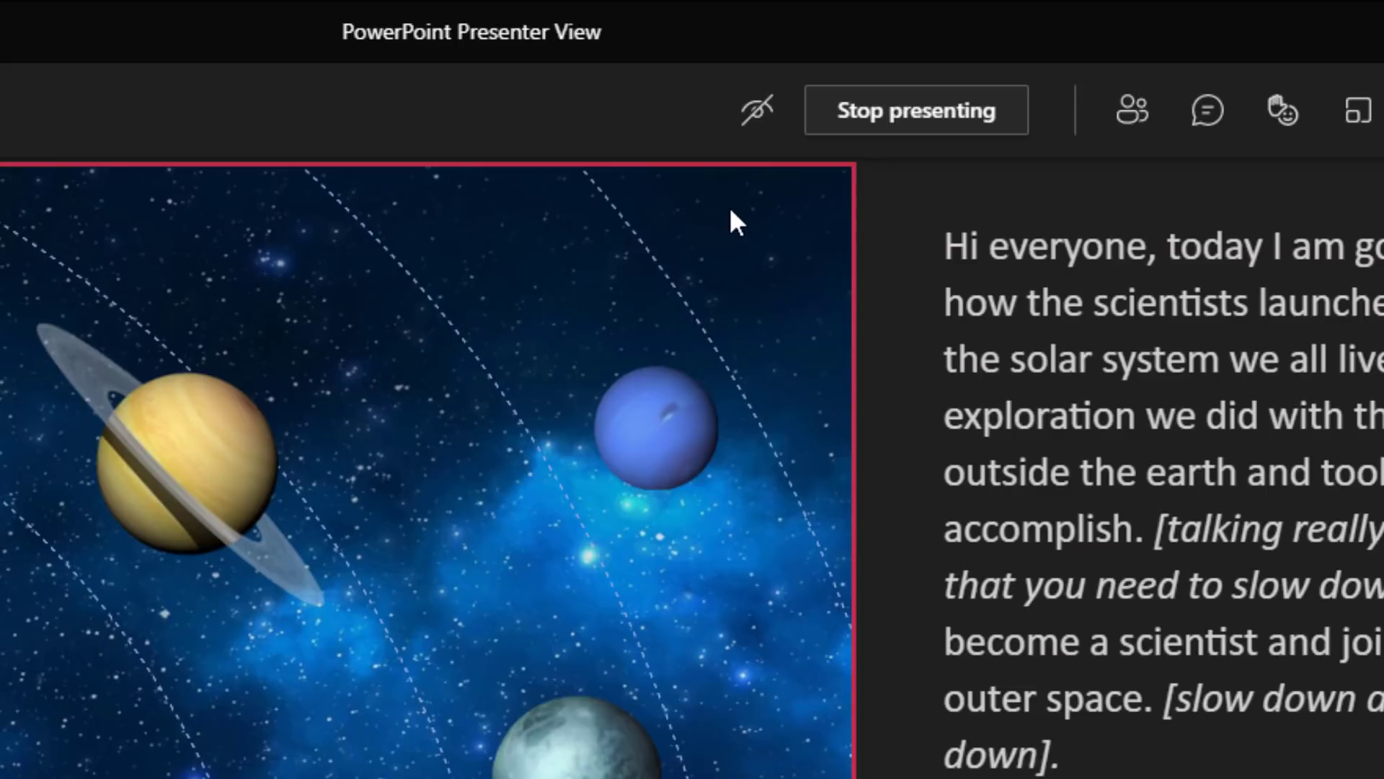
{"action": "left_click", "coordinate": [760, 121]}
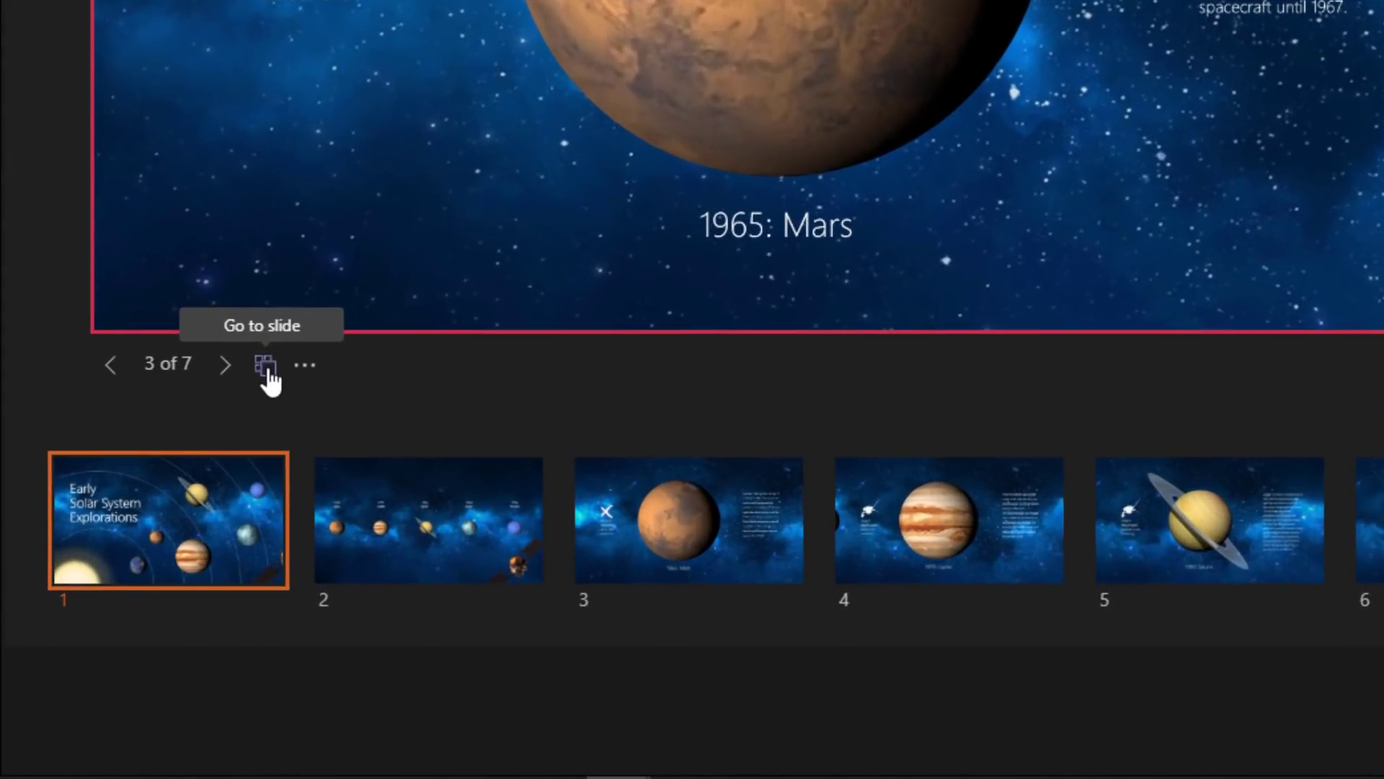
{"action": "left_click", "coordinate": [266, 368]}
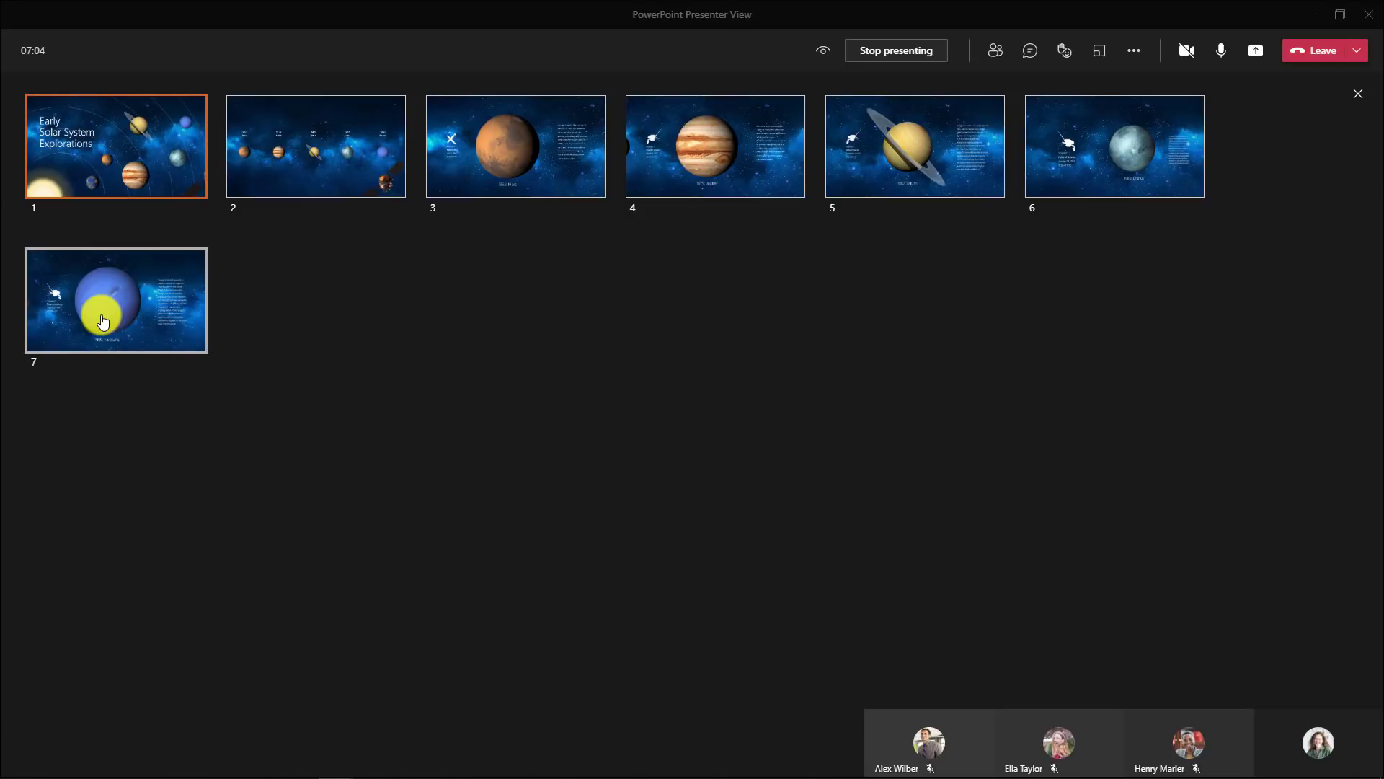
{"action": "left_click", "coordinate": [188, 317]}
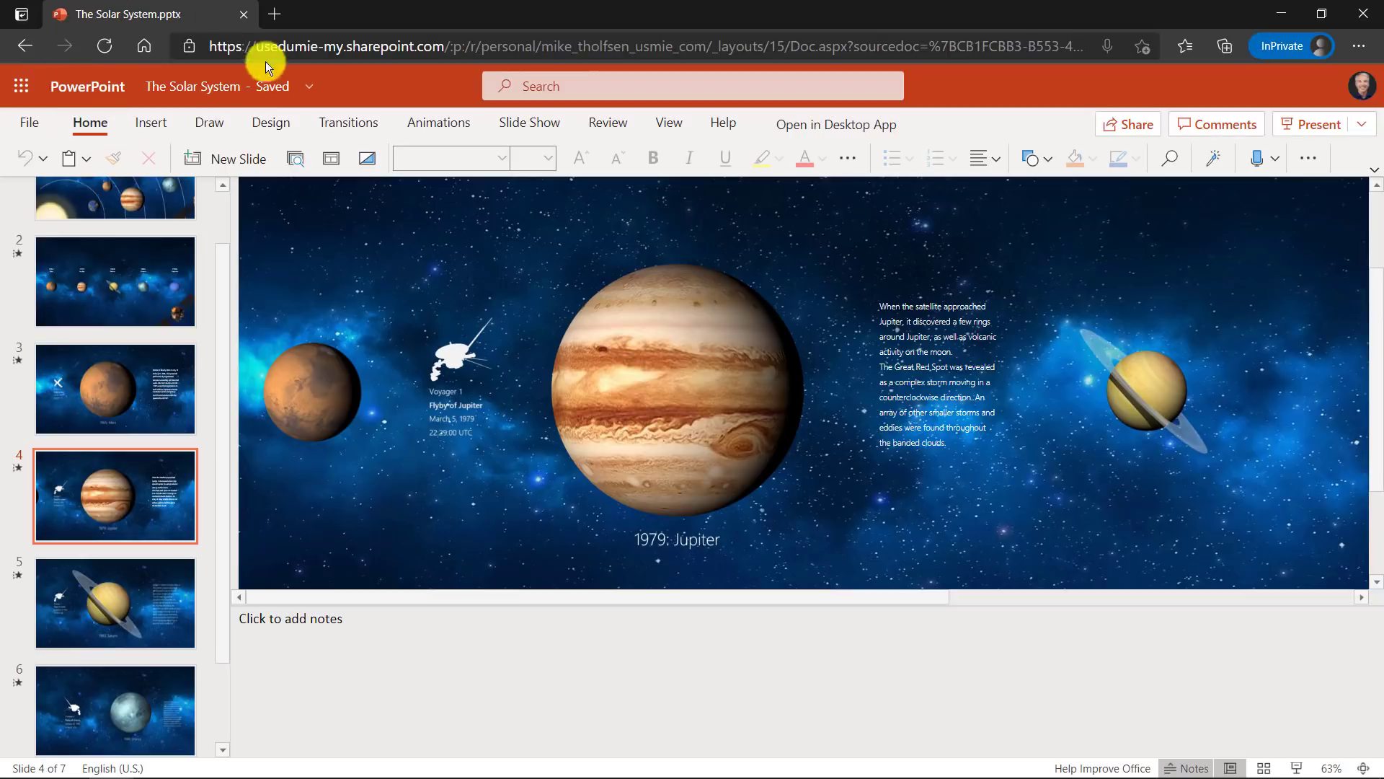
Step: Start a Rehearse with Coach session for The Solar System deck
{"action": "left_click", "coordinate": [517, 124]}
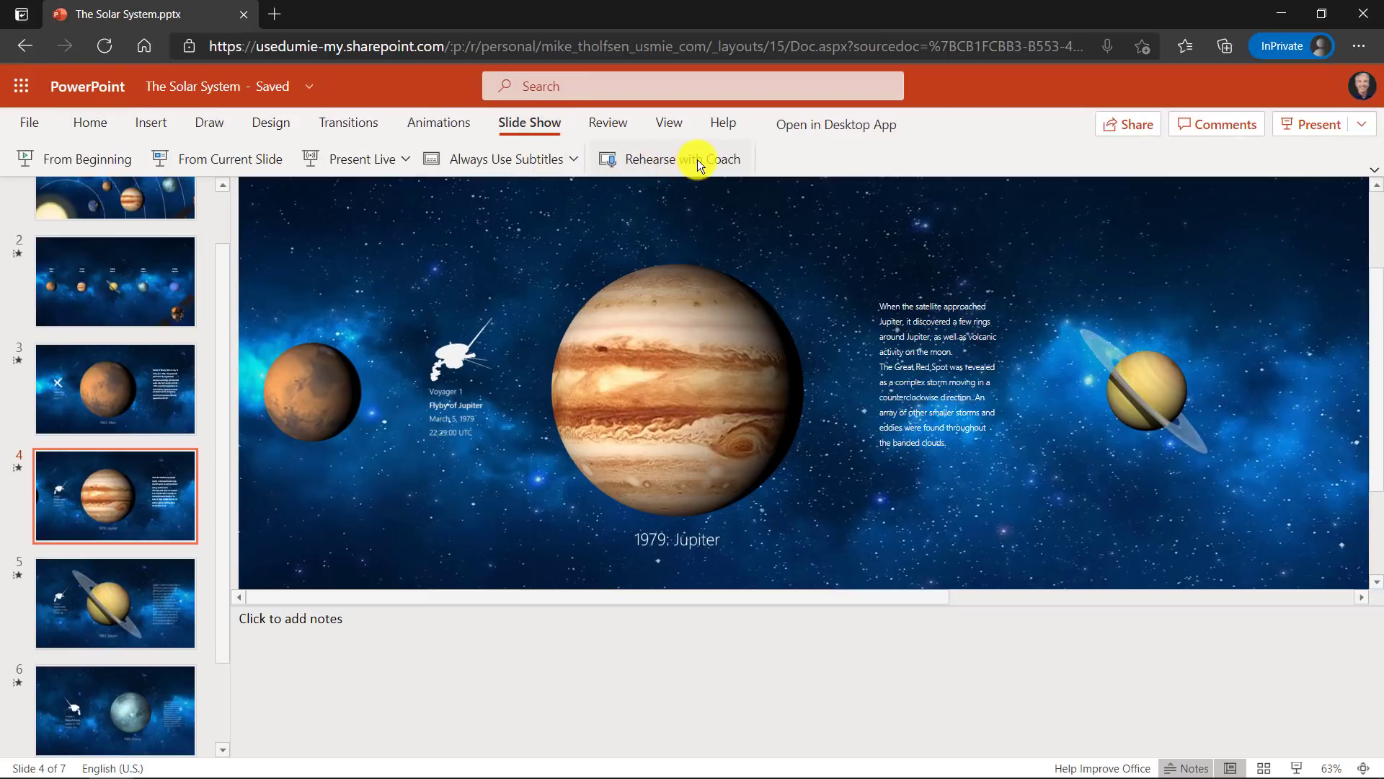
{"action": "left_click", "coordinate": [697, 160]}
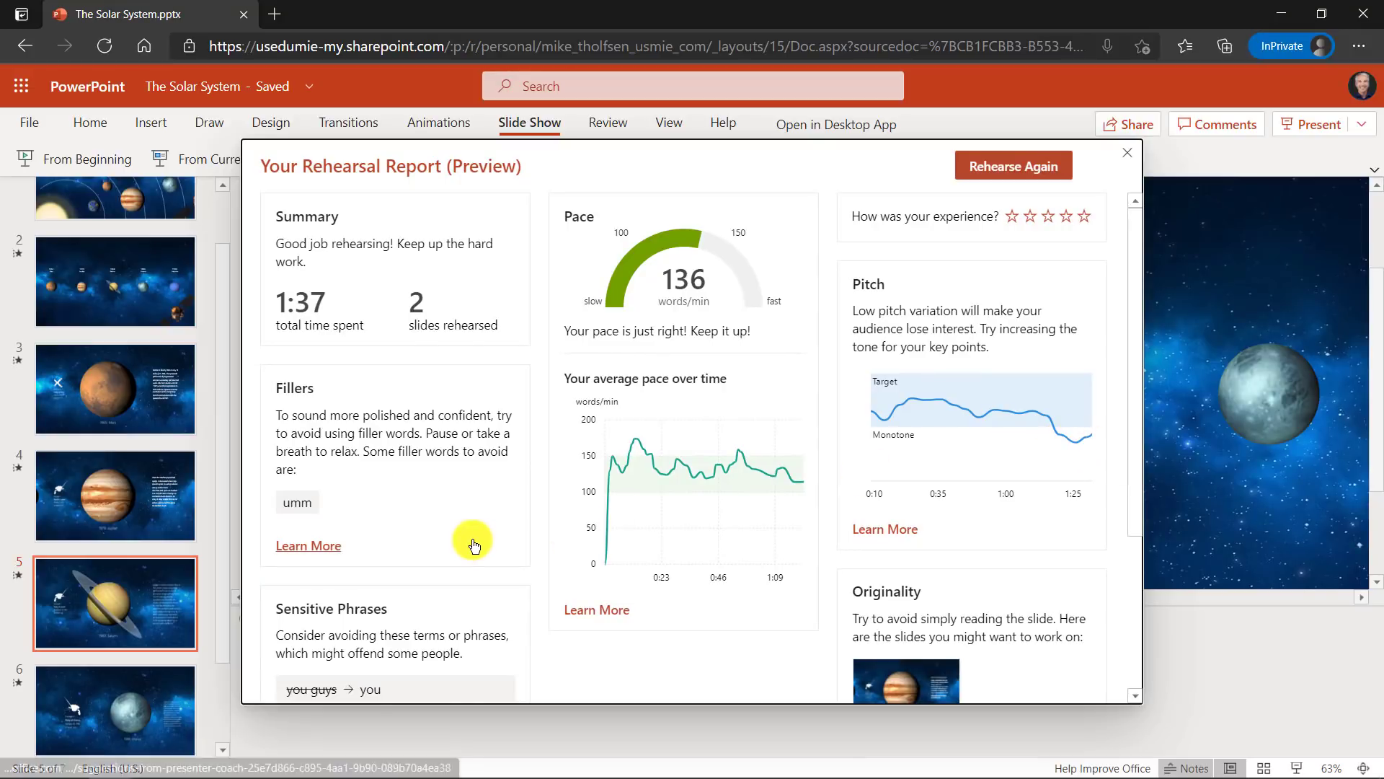
Step: Review the Rehearsal Report: 136 words/min pace, 1:37 total, two slides rehearsed
{"action": "scroll", "coordinate": [461, 537], "scroll_direction": "down", "scroll_amount": 3}
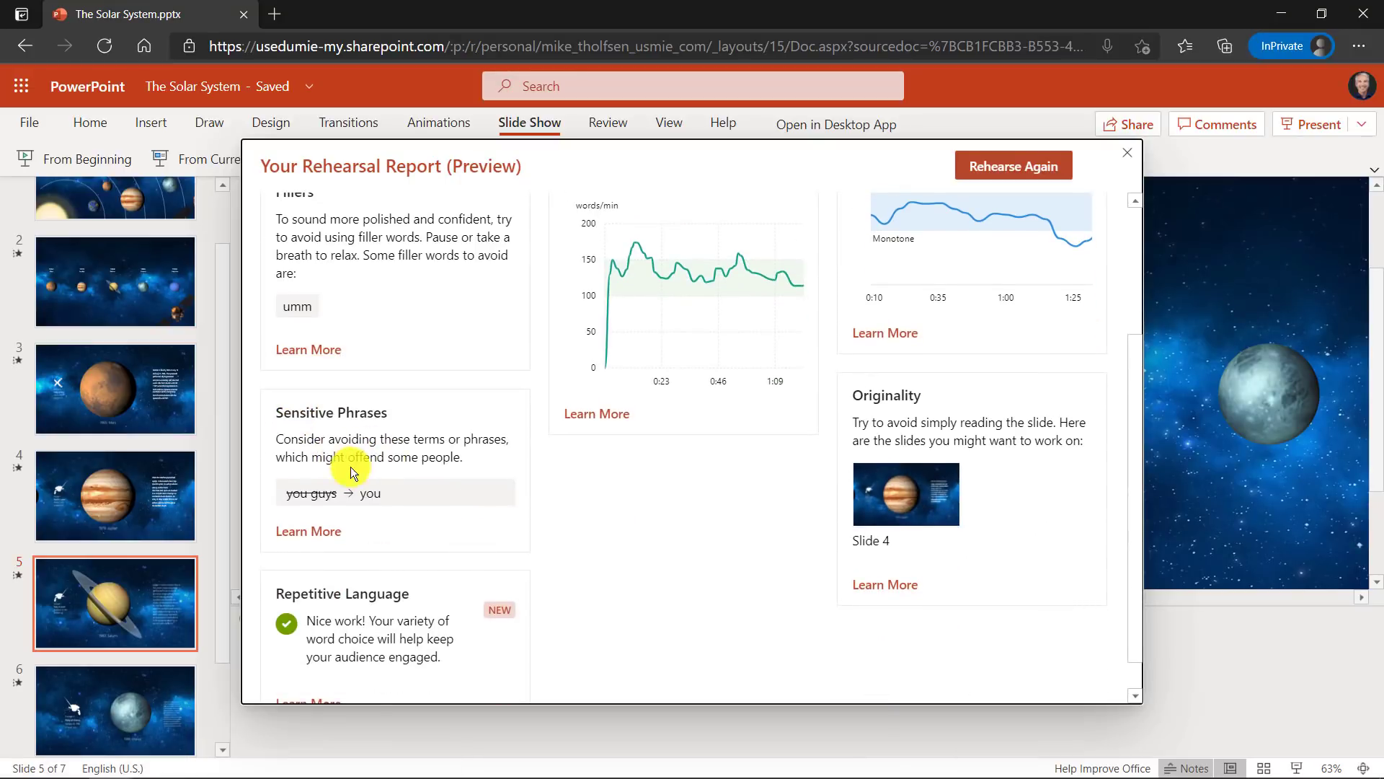
{"action": "scroll", "coordinate": [383, 596], "scroll_direction": "down", "scroll_amount": 1}
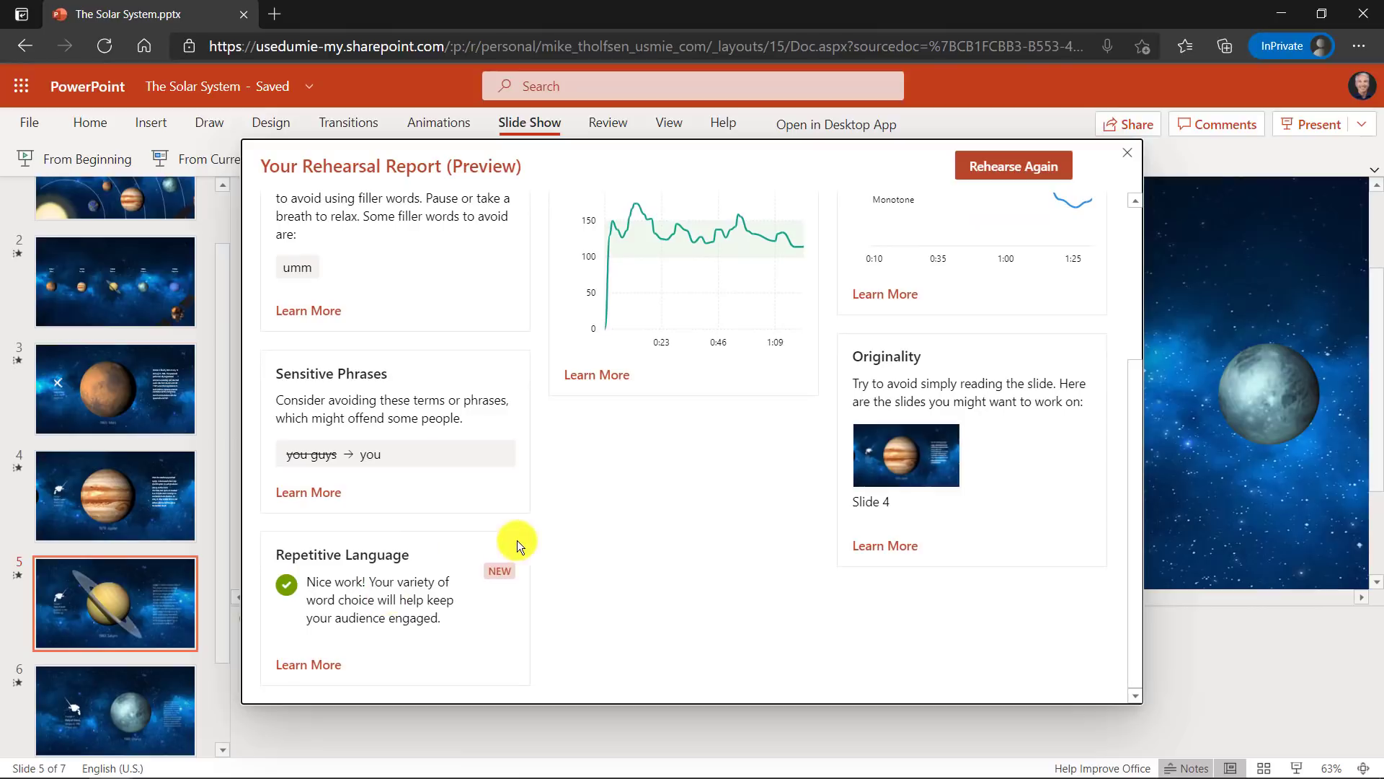
{"action": "scroll", "coordinate": [768, 531], "scroll_direction": "up", "scroll_amount": 5}
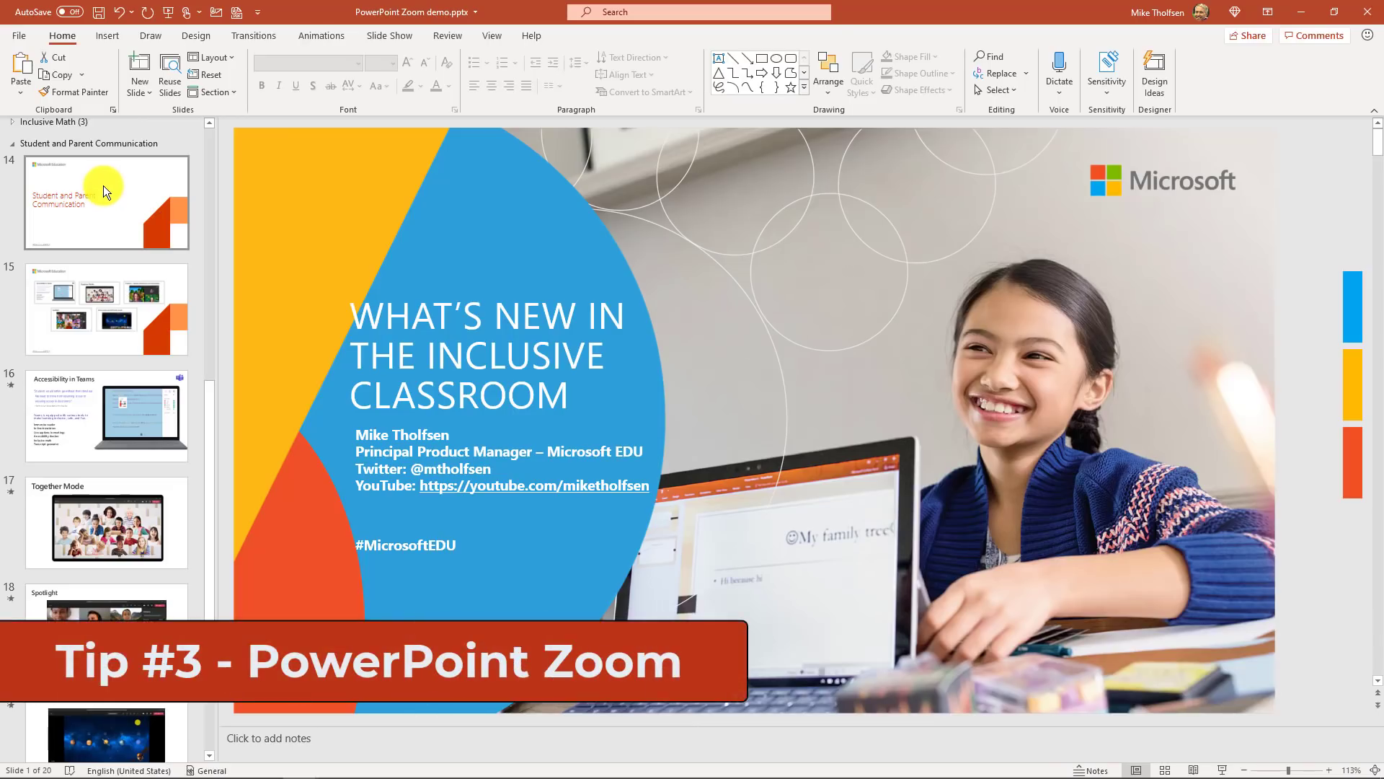
Step: Insert a Slide Zoom with cards for slides 16 through 20
{"action": "left_click", "coordinate": [102, 185]}
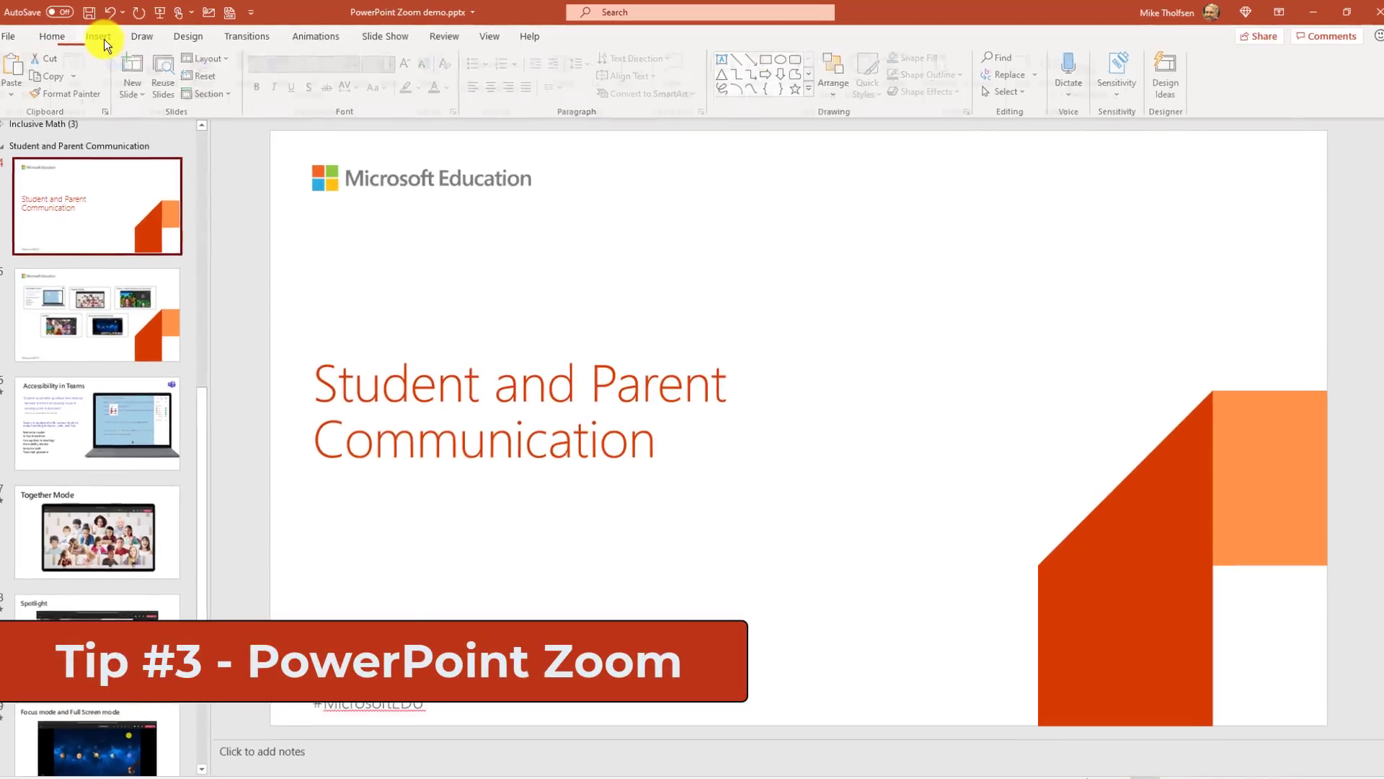
{"action": "left_click", "coordinate": [98, 36]}
{"action": "left_click", "coordinate": [555, 79]}
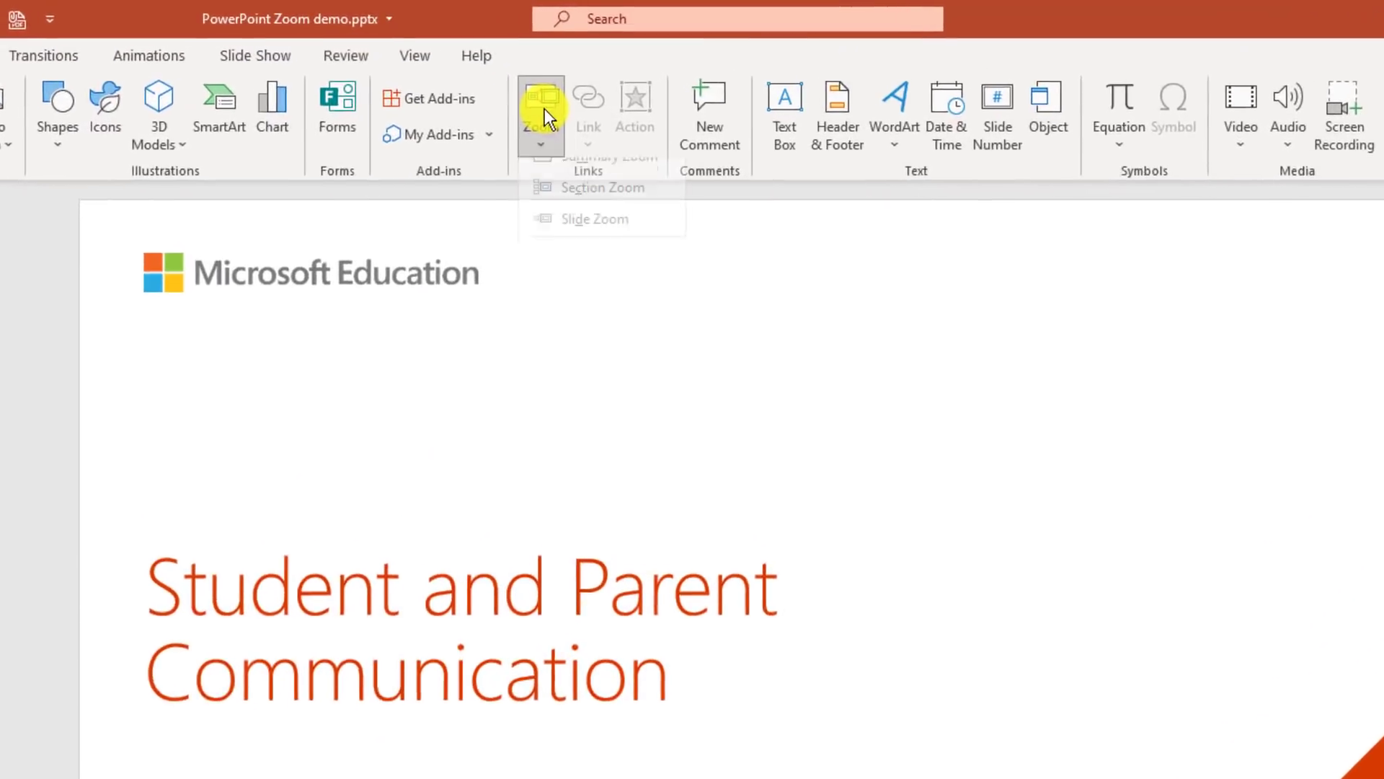
{"action": "left_click", "coordinate": [659, 261]}
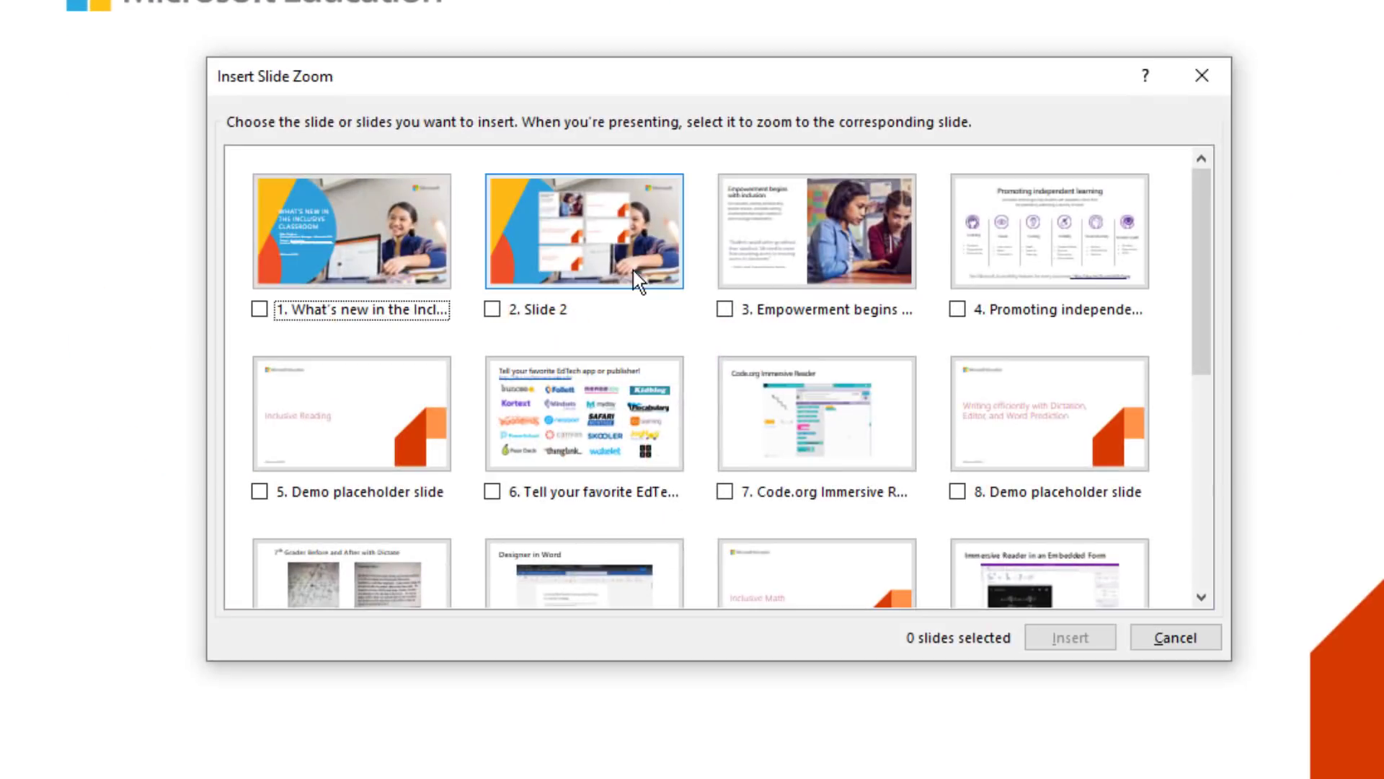
{"action": "scroll", "coordinate": [638, 281], "scroll_direction": "down", "scroll_amount": 2}
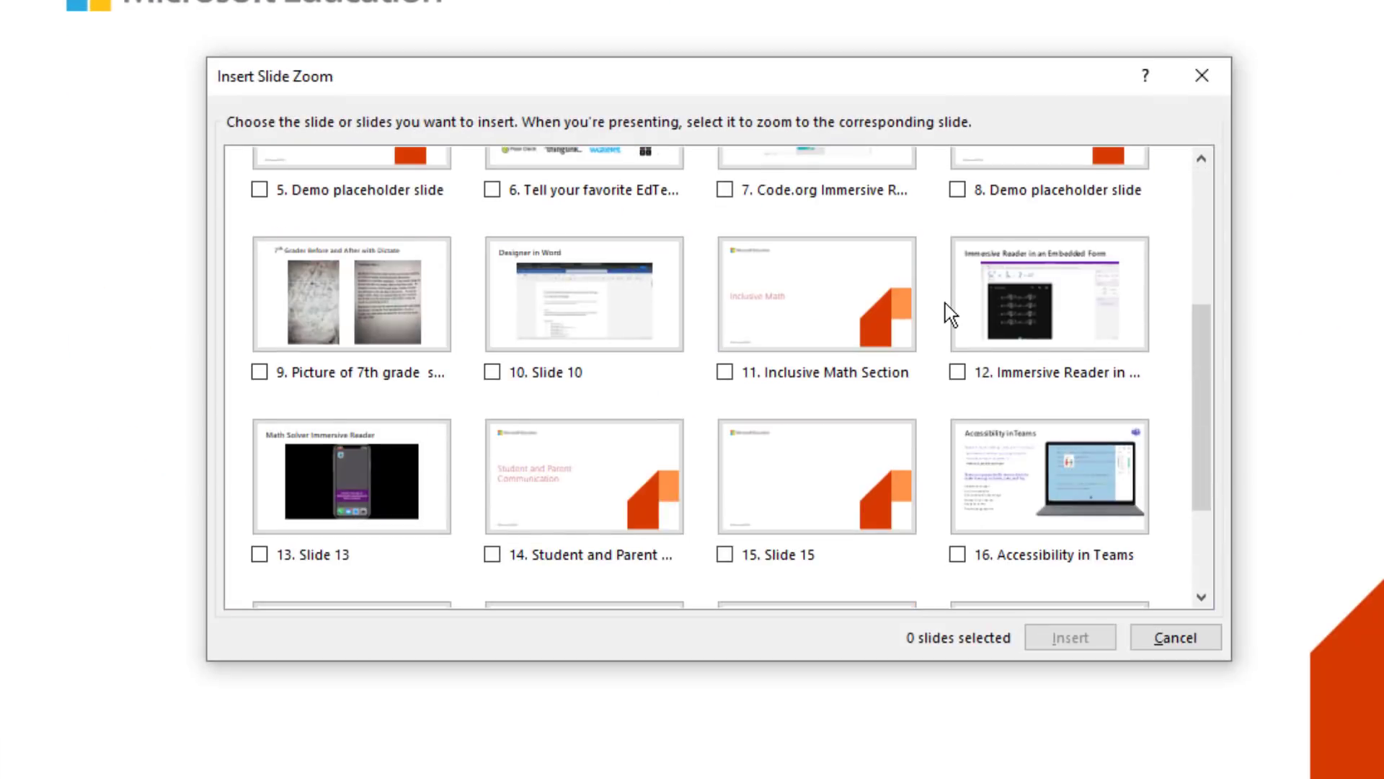
{"action": "scroll", "coordinate": [945, 310], "scroll_direction": "down", "scroll_amount": 1}
{"action": "left_click", "coordinate": [957, 386]}
{"action": "left_click", "coordinate": [259, 568]}
{"action": "left_click", "coordinate": [492, 568]}
{"action": "left_click", "coordinate": [724, 568]}
{"action": "left_click", "coordinate": [958, 568]}
{"action": "left_click", "coordinate": [1070, 637]}
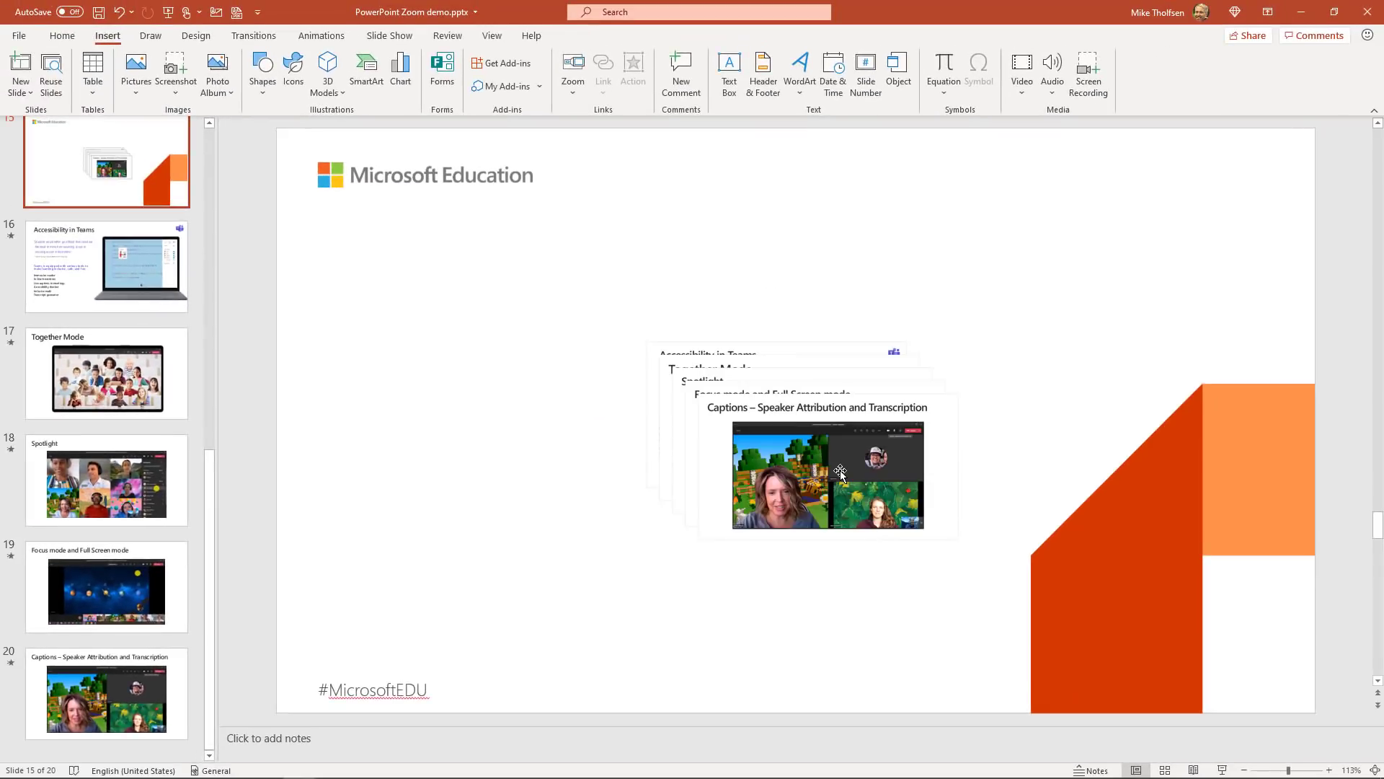
Step: Arrange the zoom cards into two rows, then present slide 15 zooming into each card
{"action": "left_click_drag", "start_coordinate": [841, 453], "coordinate": [1062, 328]}
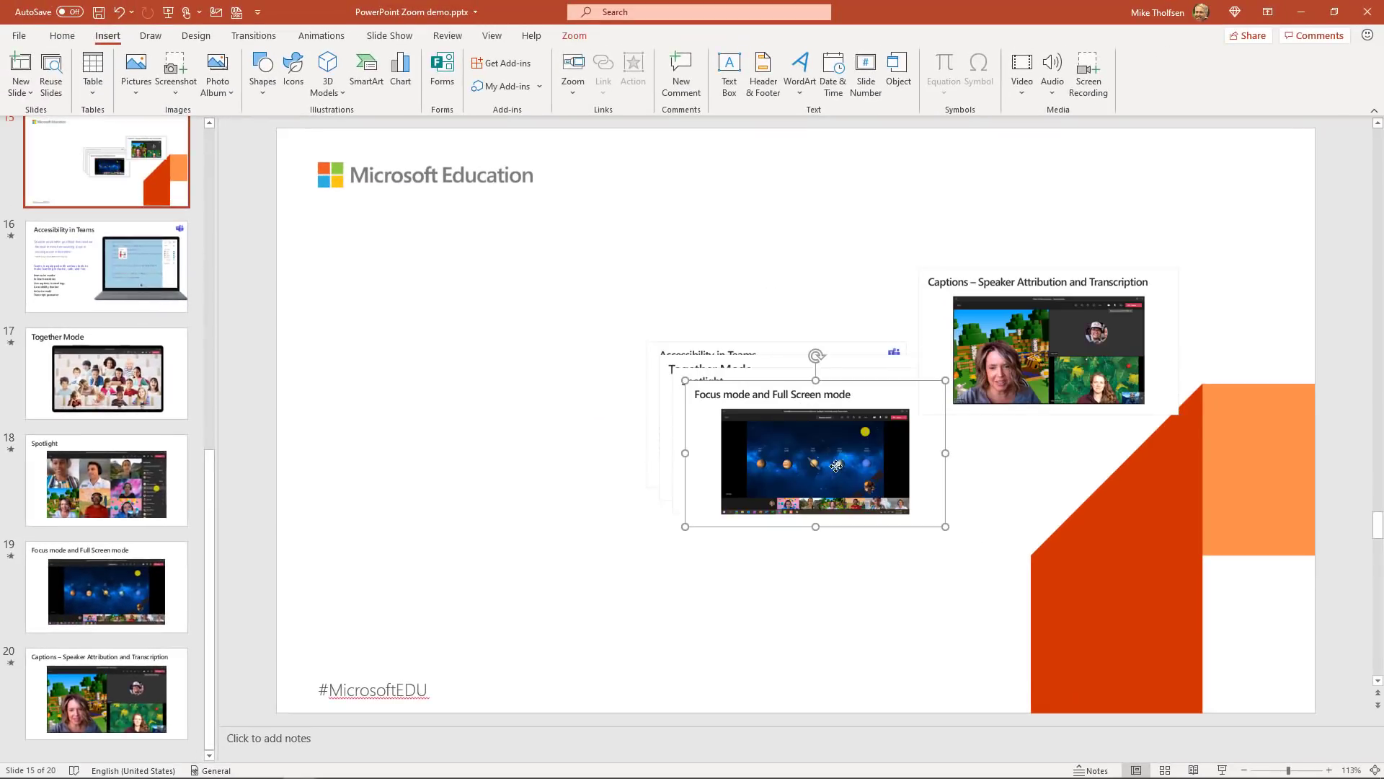
{"action": "left_click_drag", "start_coordinate": [828, 478], "coordinate": [1056, 558]}
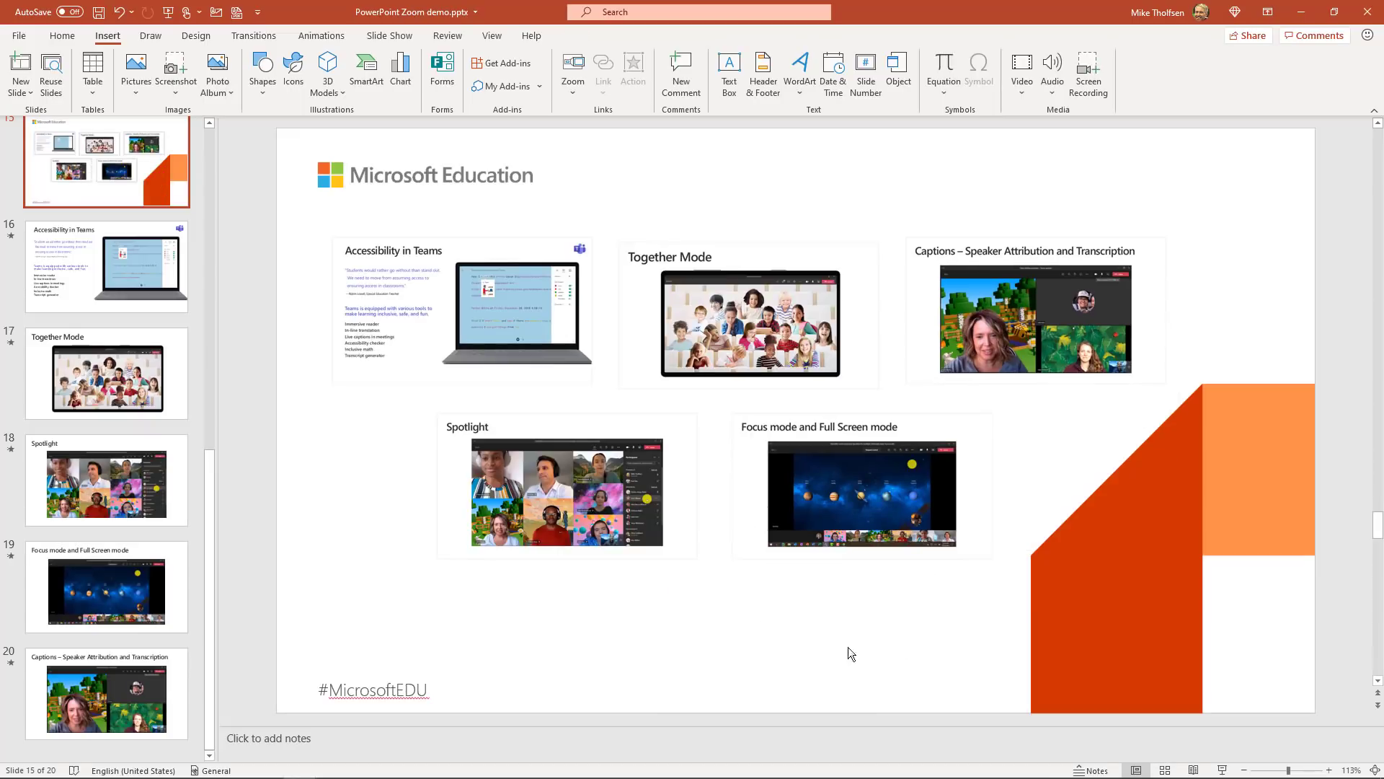
{"action": "left_click", "coordinate": [1222, 770]}
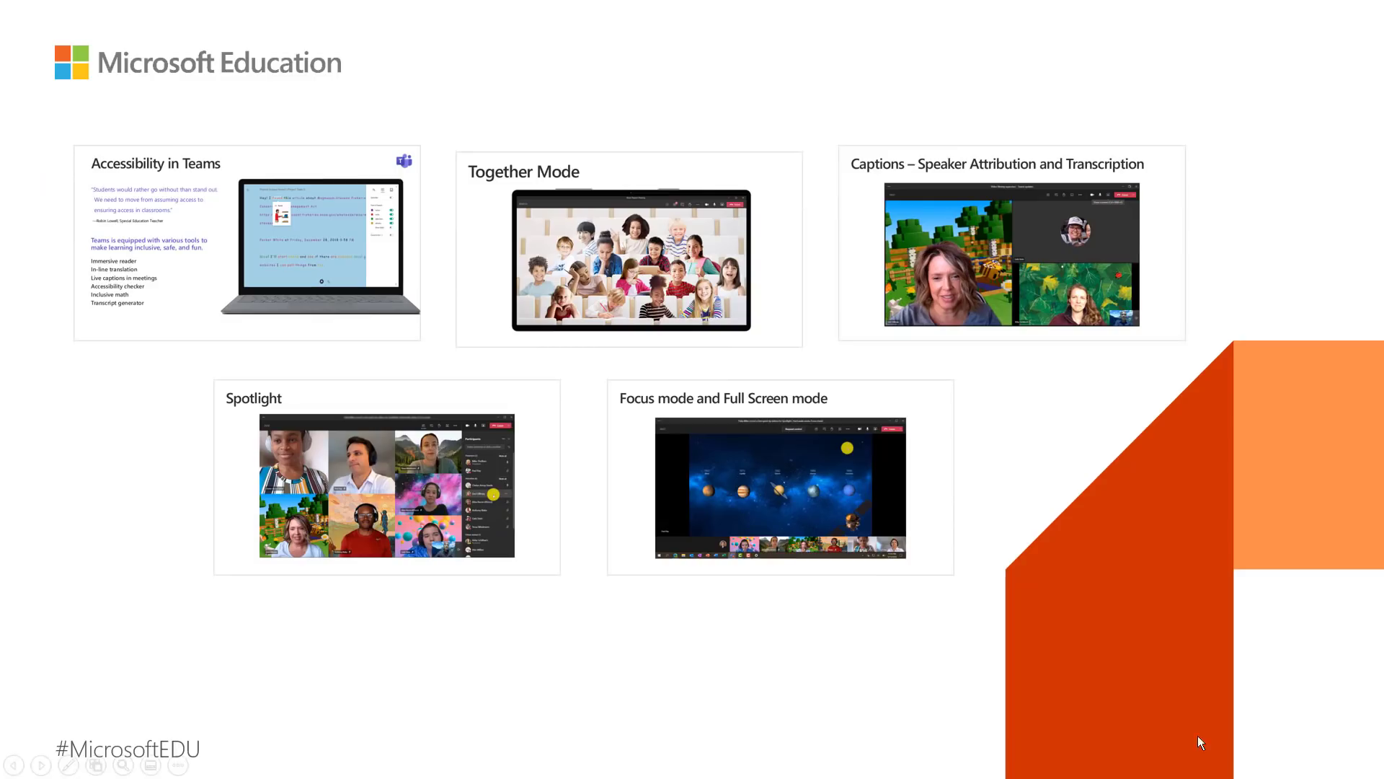
{"action": "left_click", "coordinate": [248, 257]}
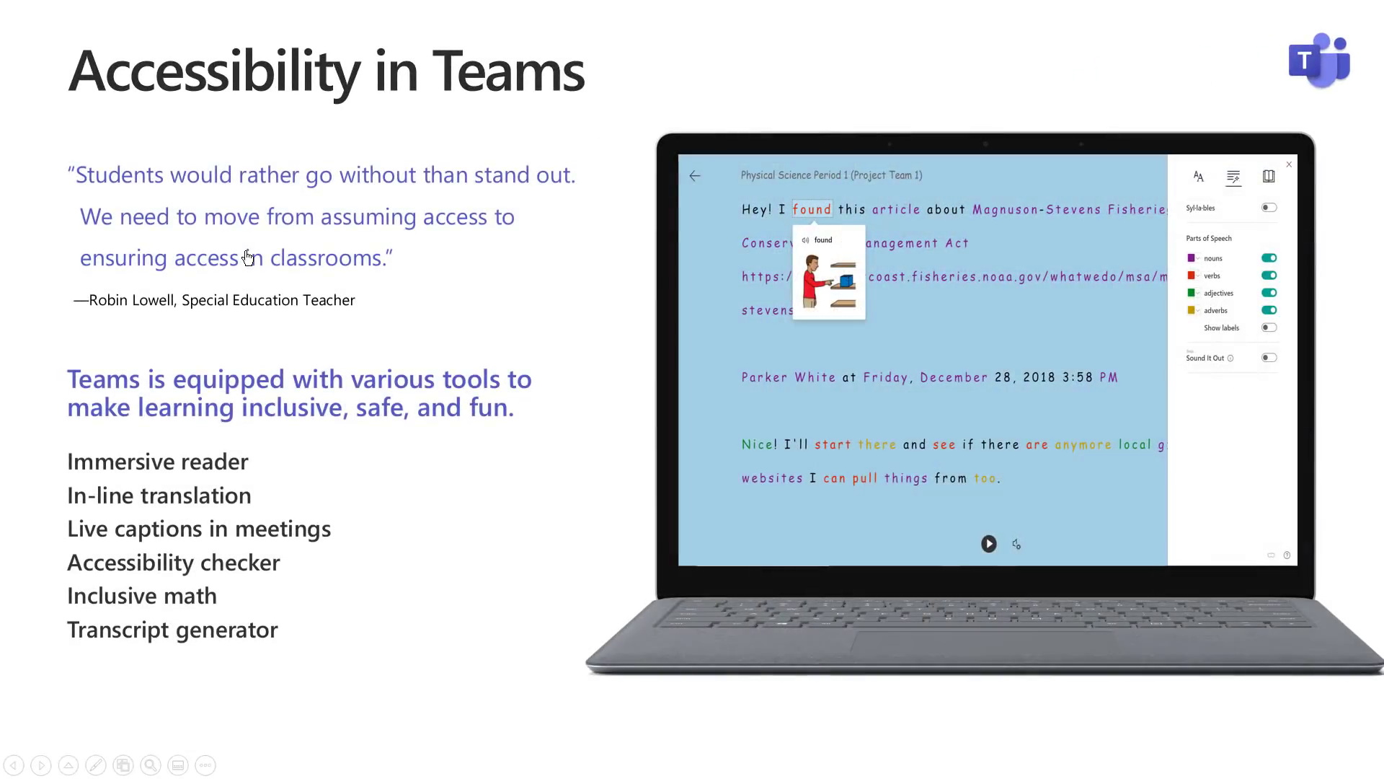
{"action": "left_click", "coordinate": [248, 257]}
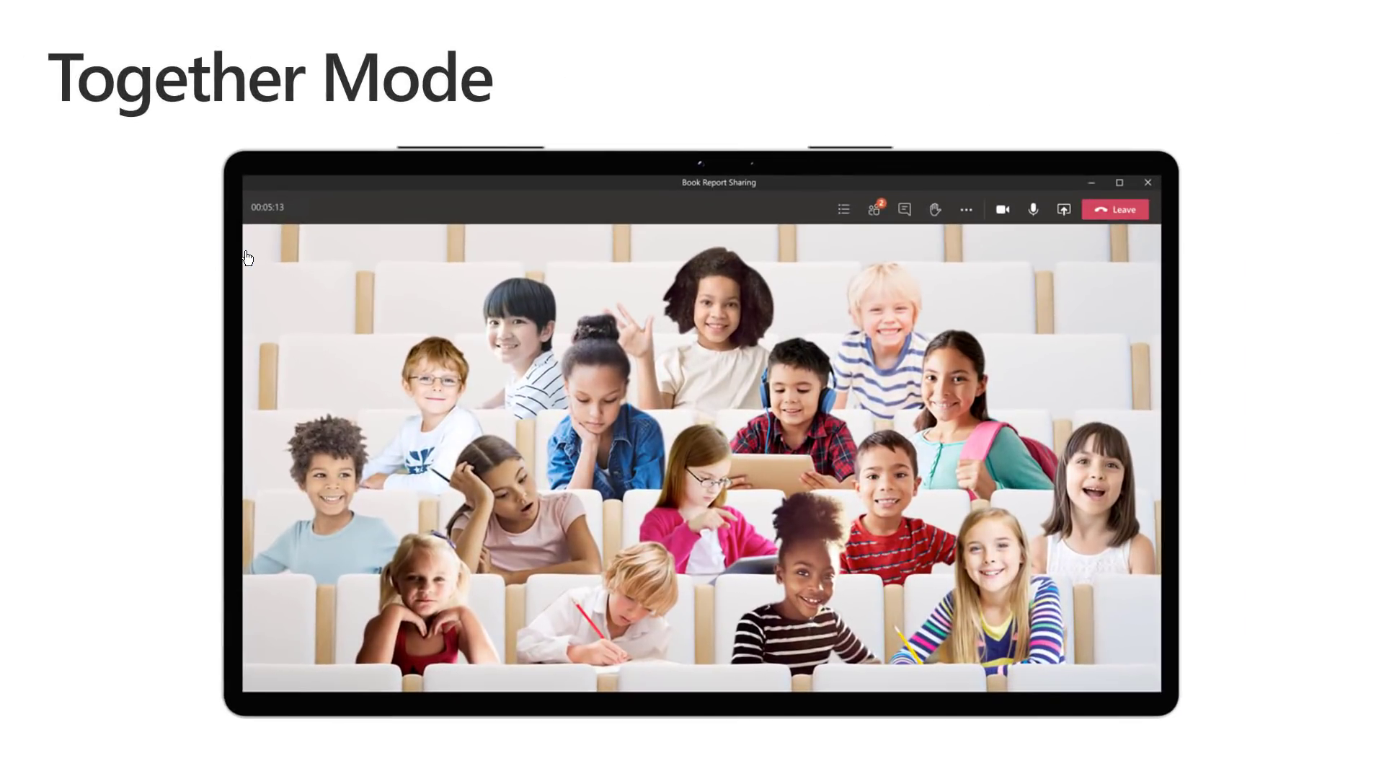
{"action": "left_click", "coordinate": [248, 258]}
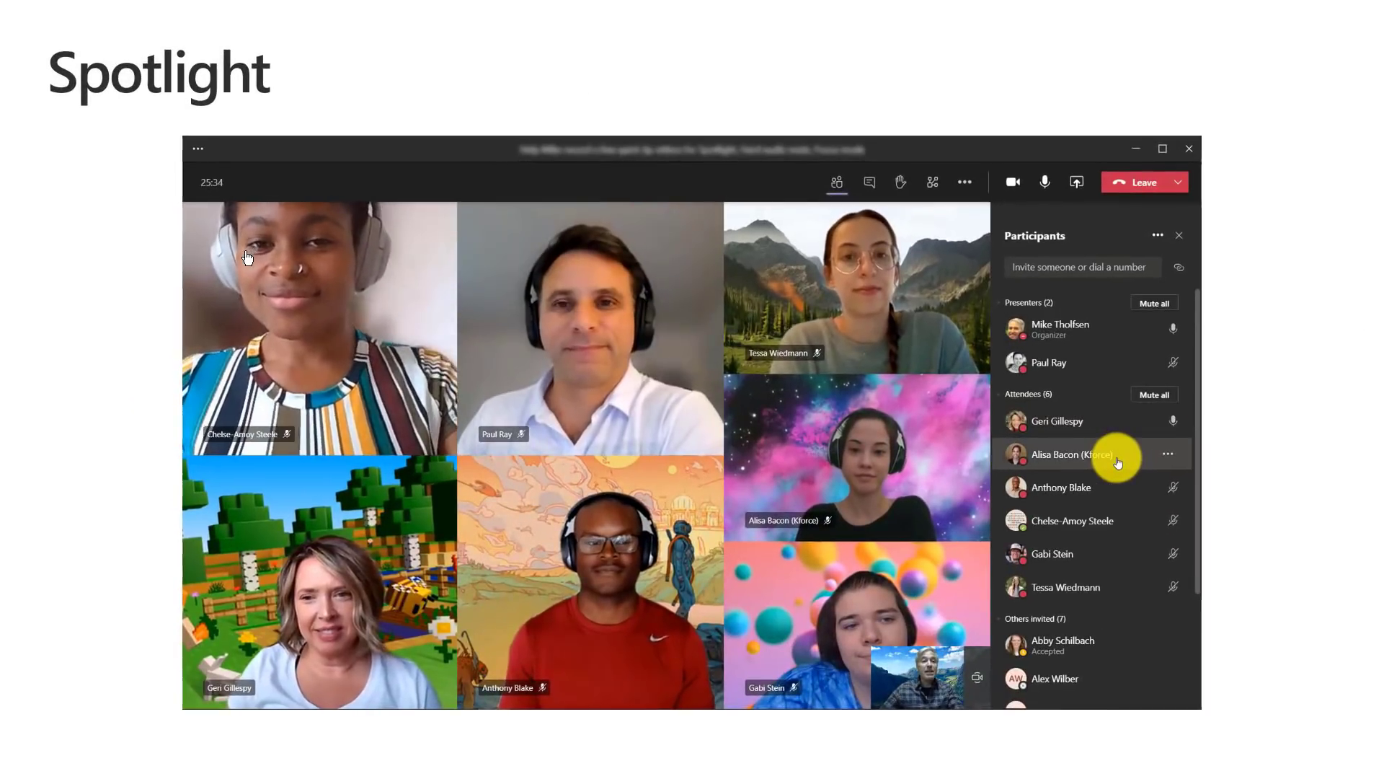
{"action": "left_click", "coordinate": [248, 257]}
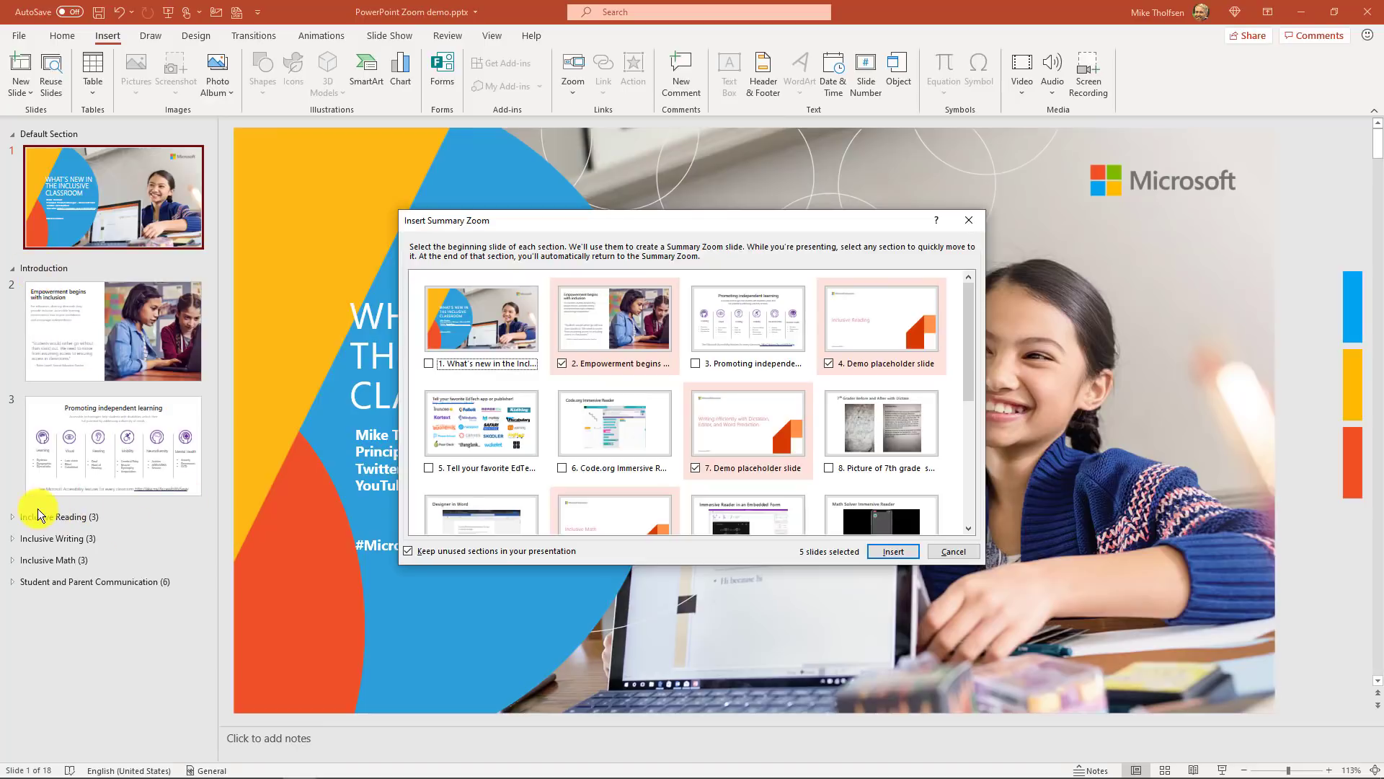
Step: Insert a Summary Zoom of the five section-start slides and present from it
{"action": "scroll", "coordinate": [733, 447], "scroll_direction": "down", "scroll_amount": 1}
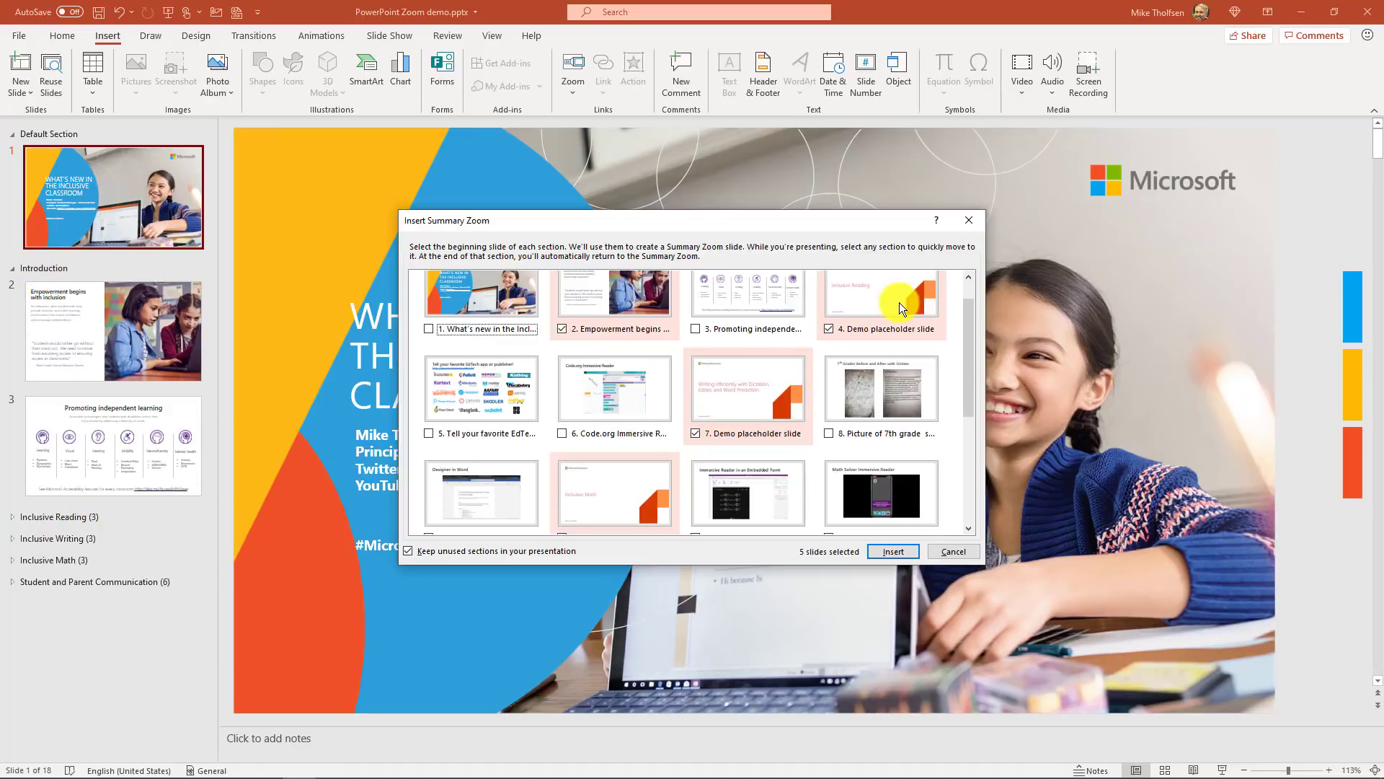
{"action": "scroll", "coordinate": [603, 451], "scroll_direction": "down", "scroll_amount": 2}
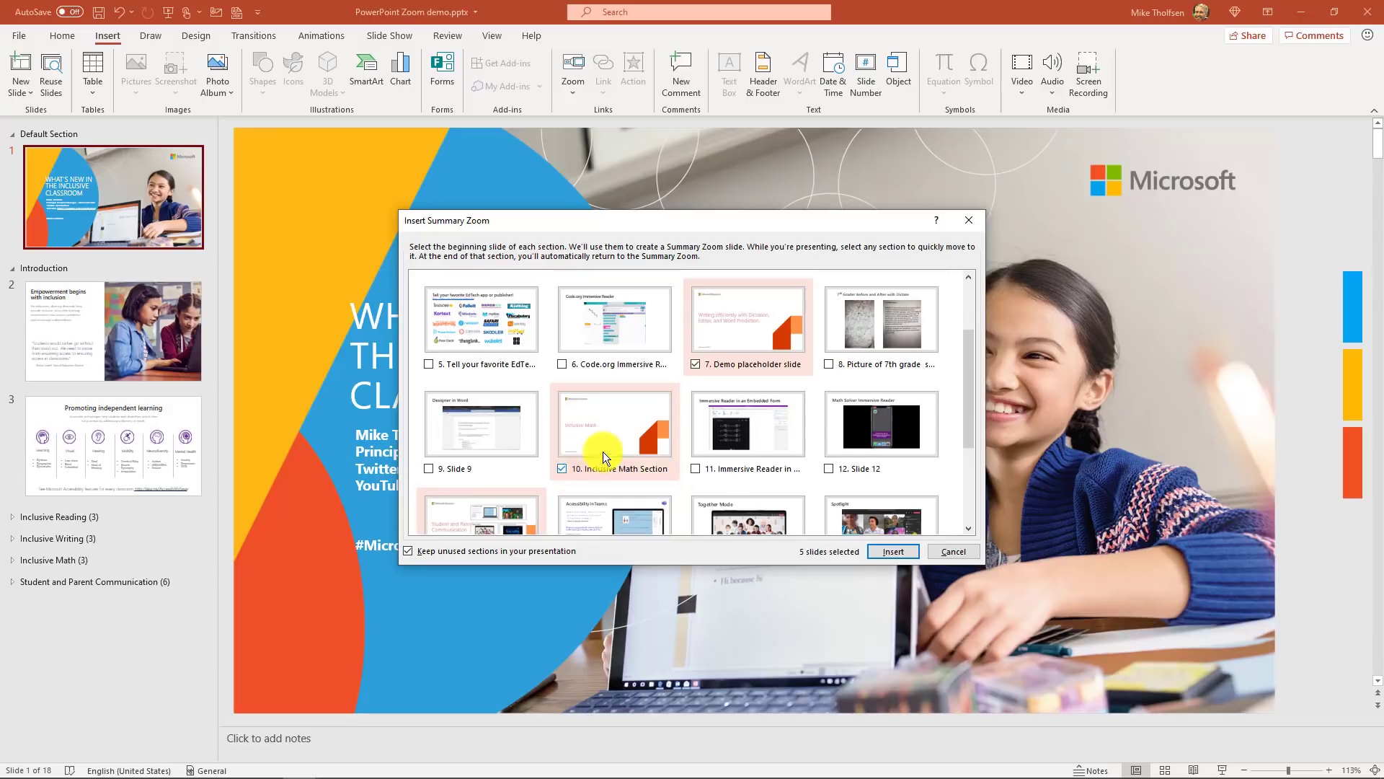
{"action": "left_click", "coordinate": [893, 550]}
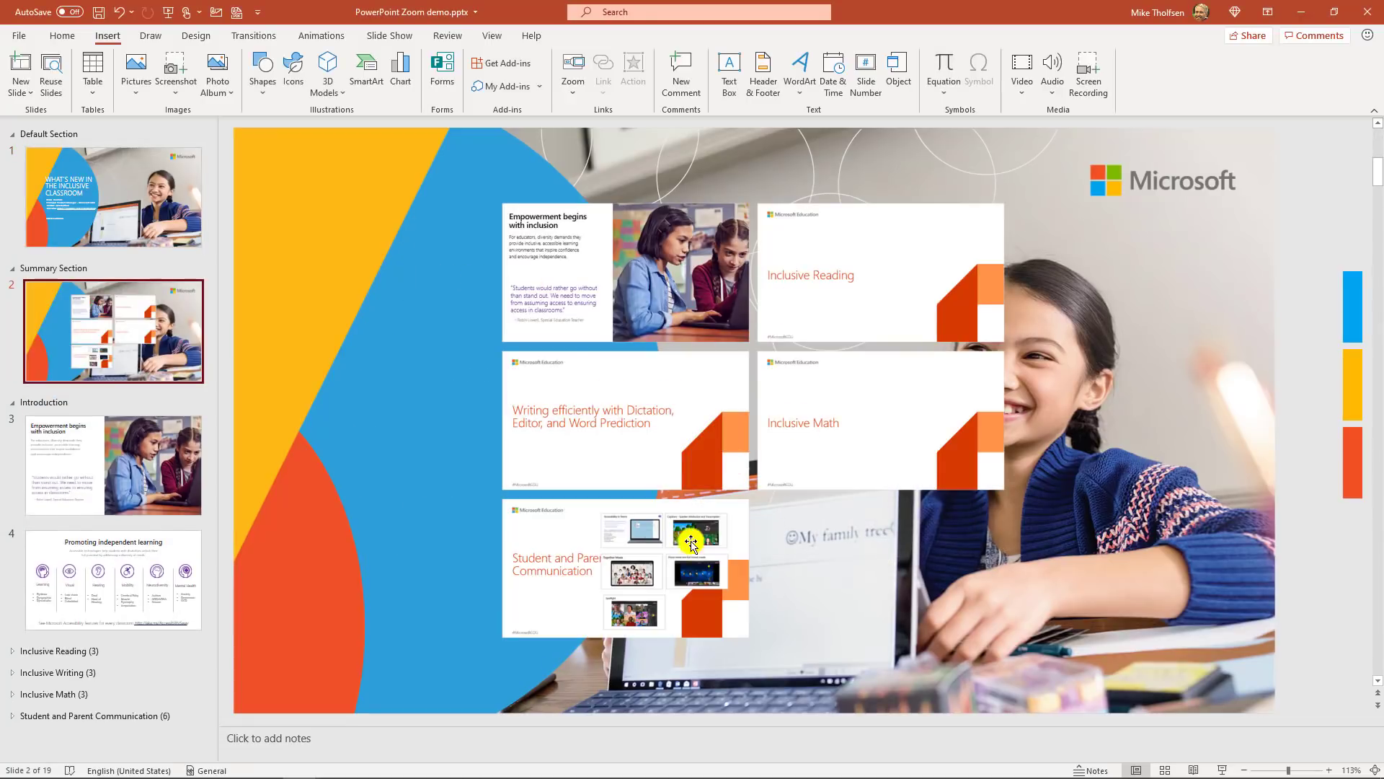
{"action": "left_click", "coordinate": [1222, 769]}
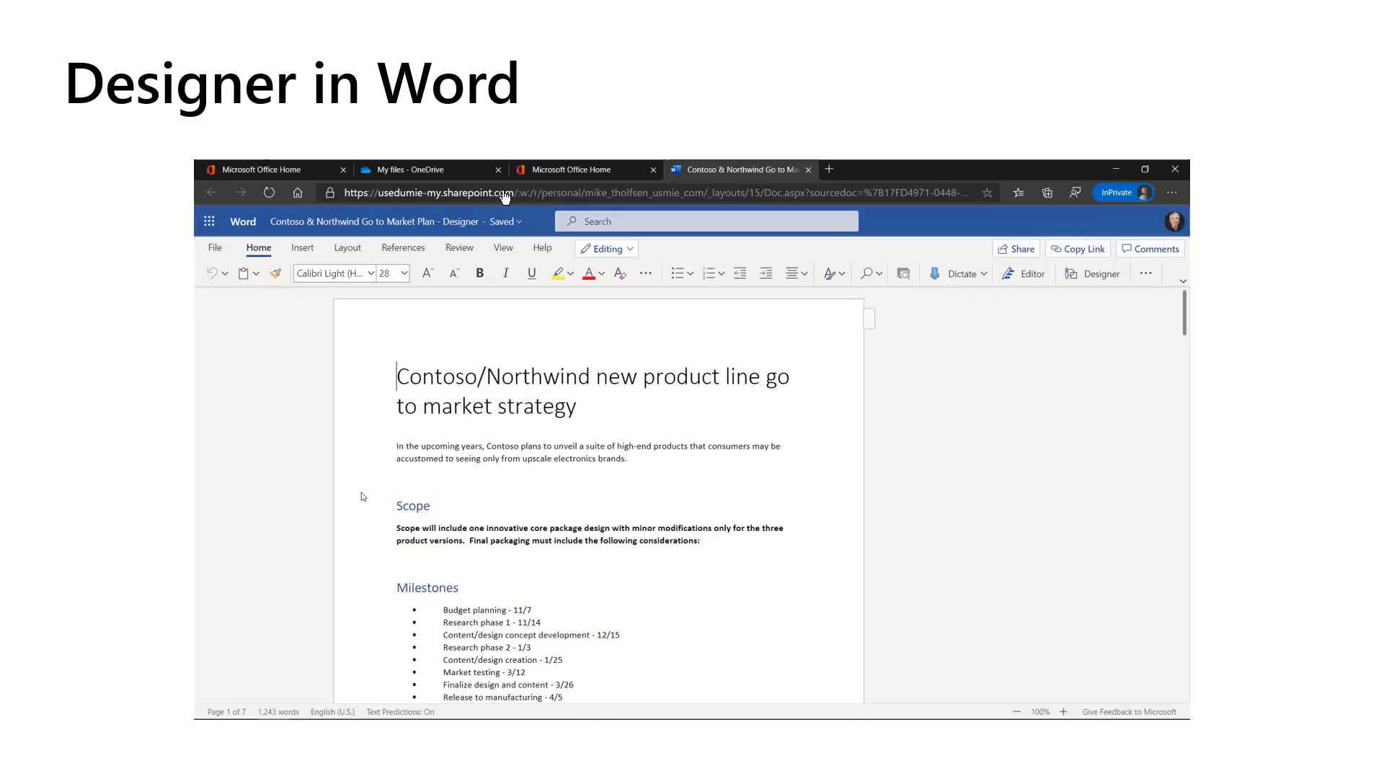
{"action": "left_click", "coordinate": [504, 197]}
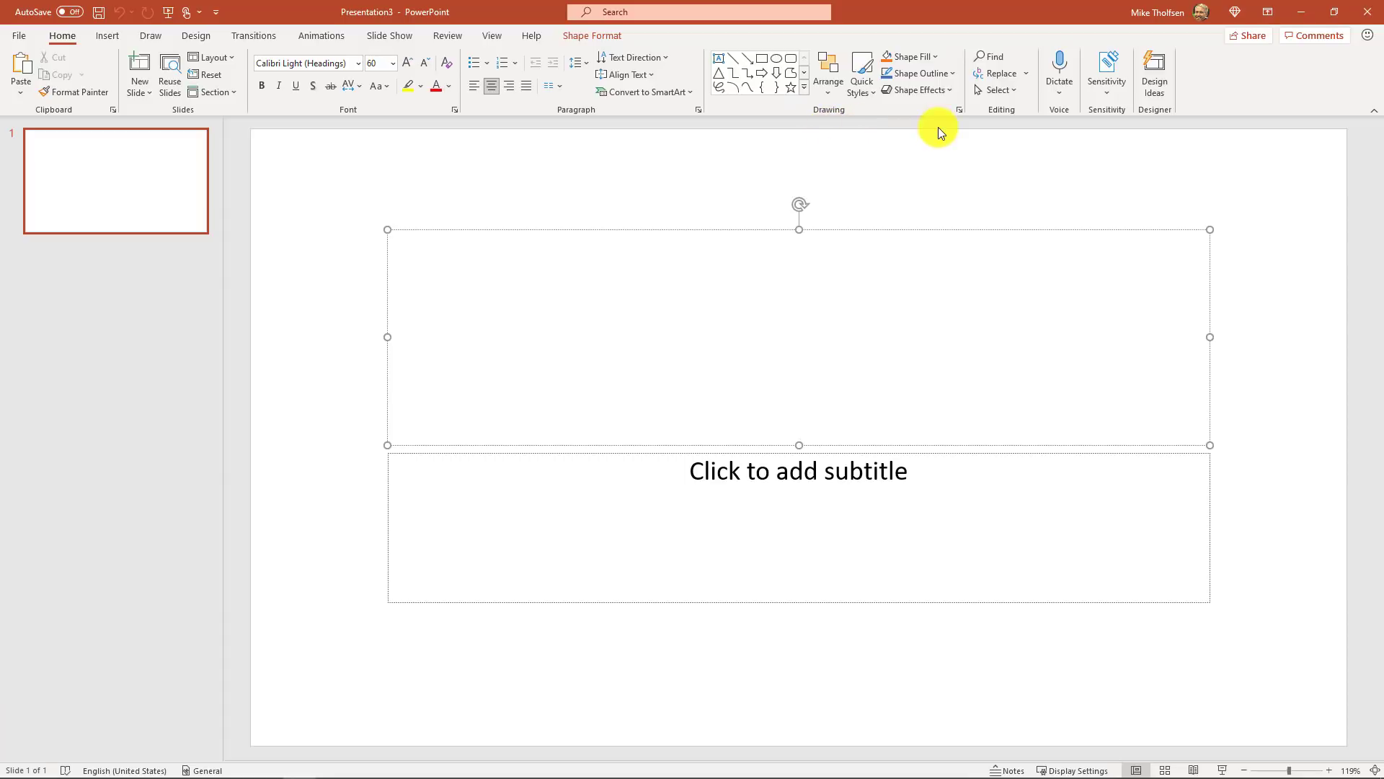
Step: Dictate the title 'Here is the title of my new PowerPoint deck.' and a subtitle sentence
{"action": "left_click", "coordinate": [1063, 71]}
{"action": "left_click", "coordinate": [1060, 91]}
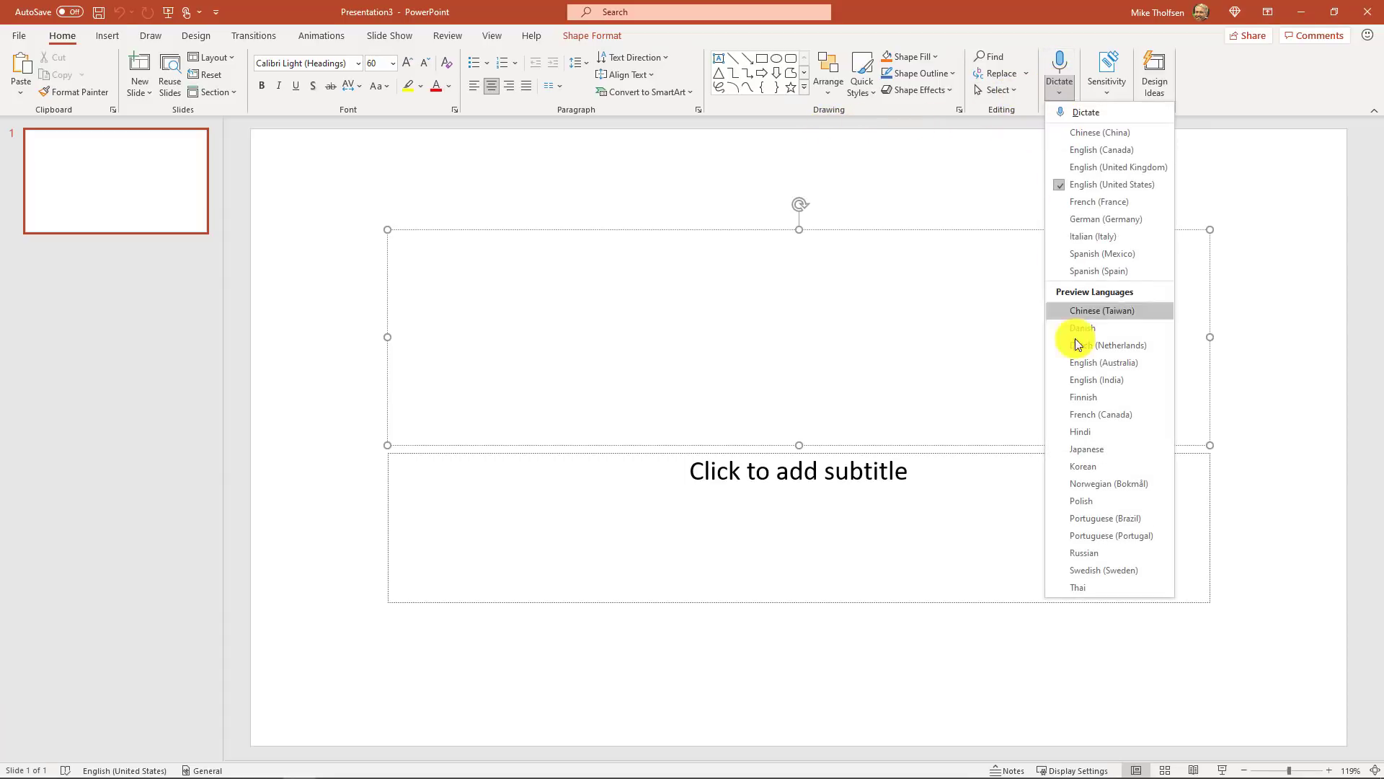
{"action": "left_click", "coordinate": [1242, 82]}
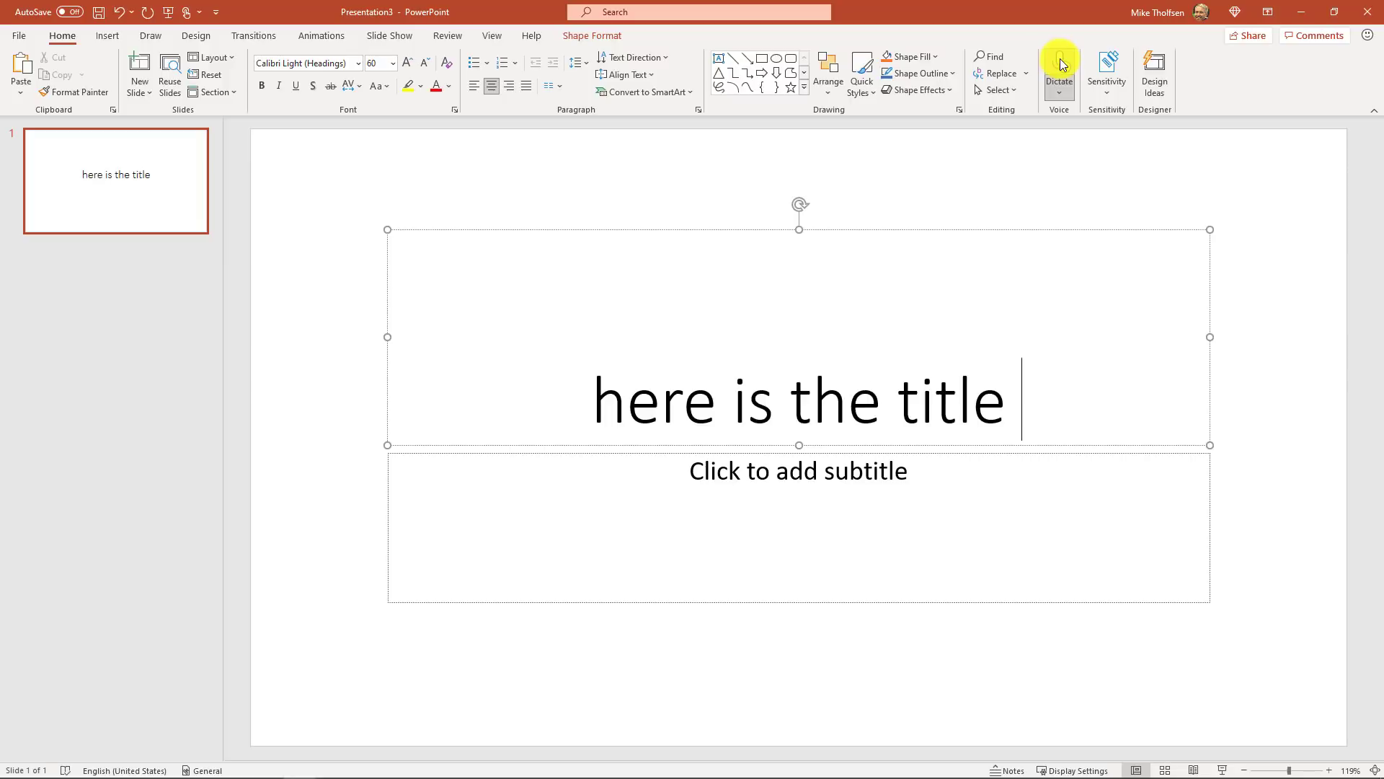
{"action": "left_click", "coordinate": [910, 474]}
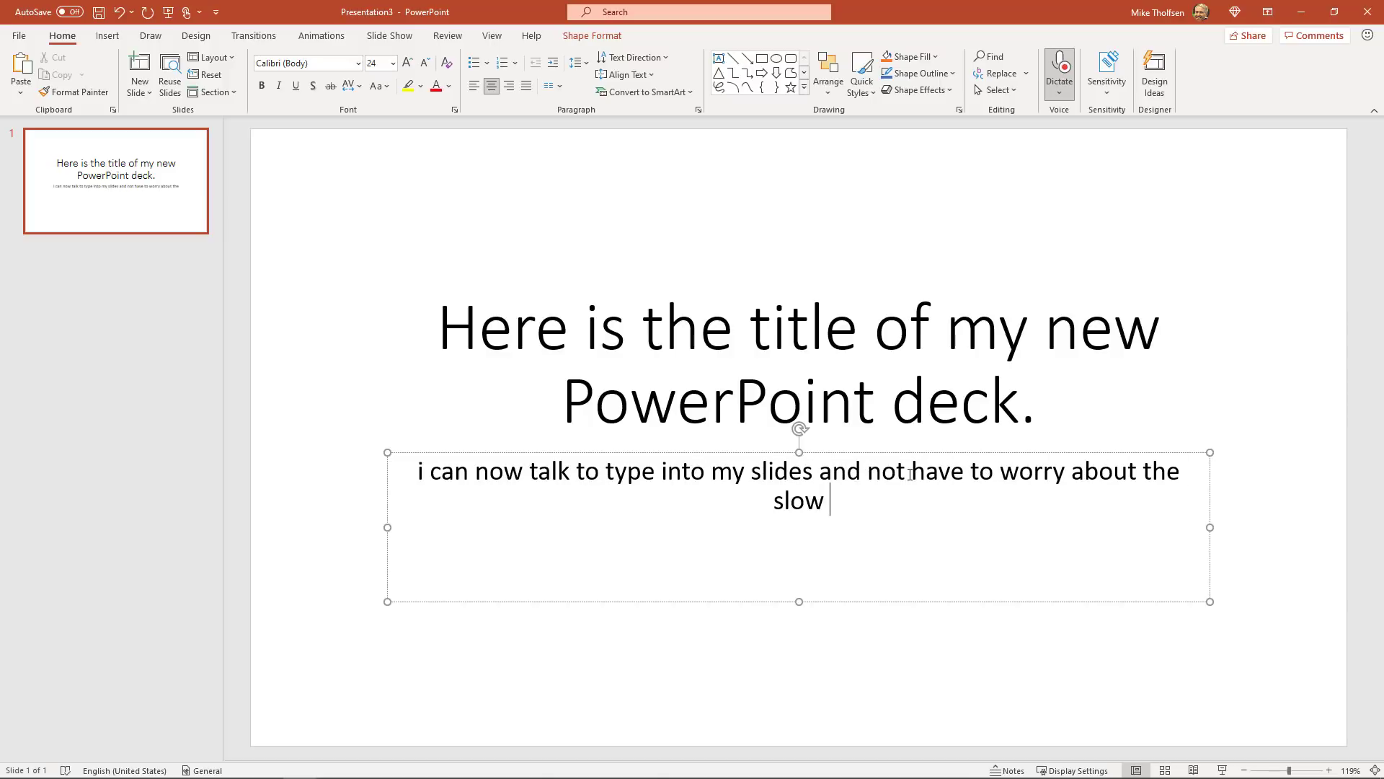
{"action": "left_click", "coordinate": [1061, 67]}
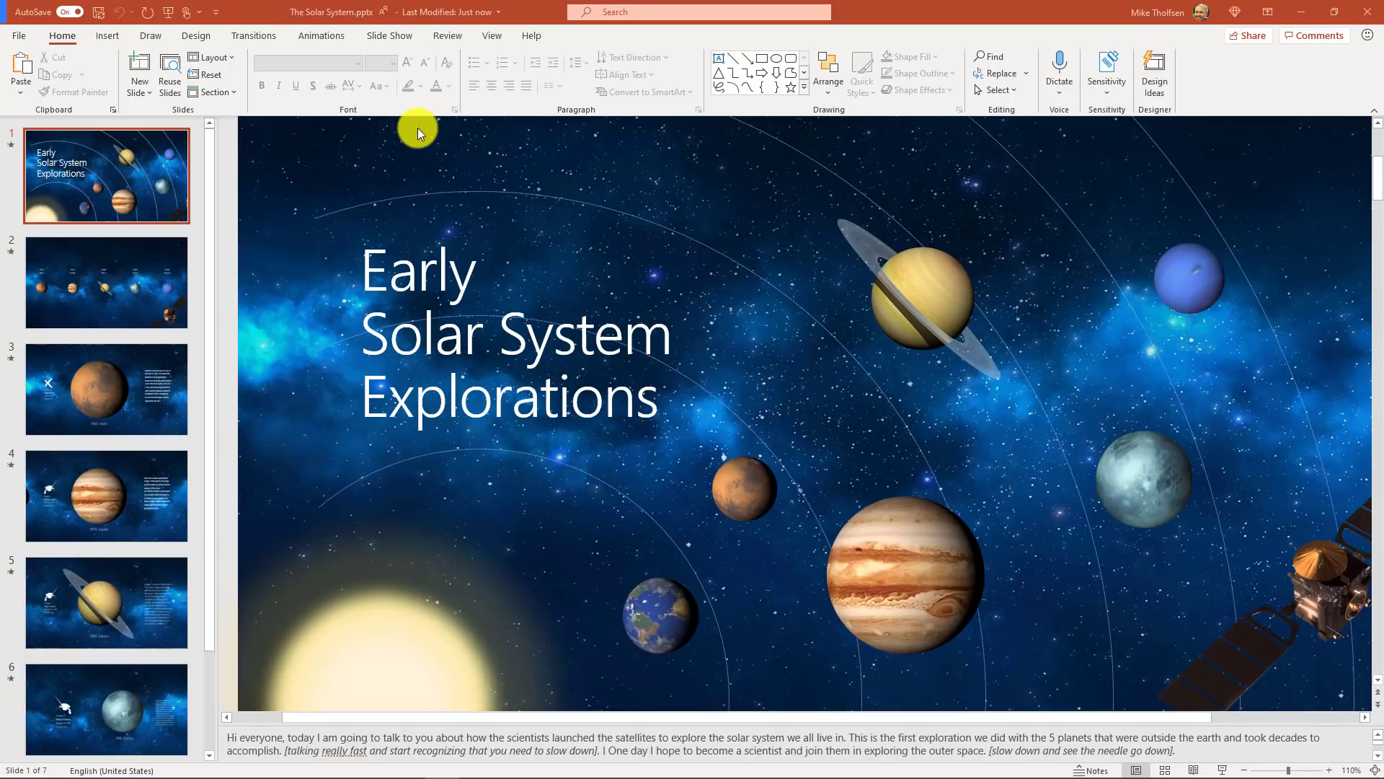
Step: Open Record from Beginning on slide 1, toggling the notes pane open and closed
{"action": "left_click", "coordinate": [388, 38]}
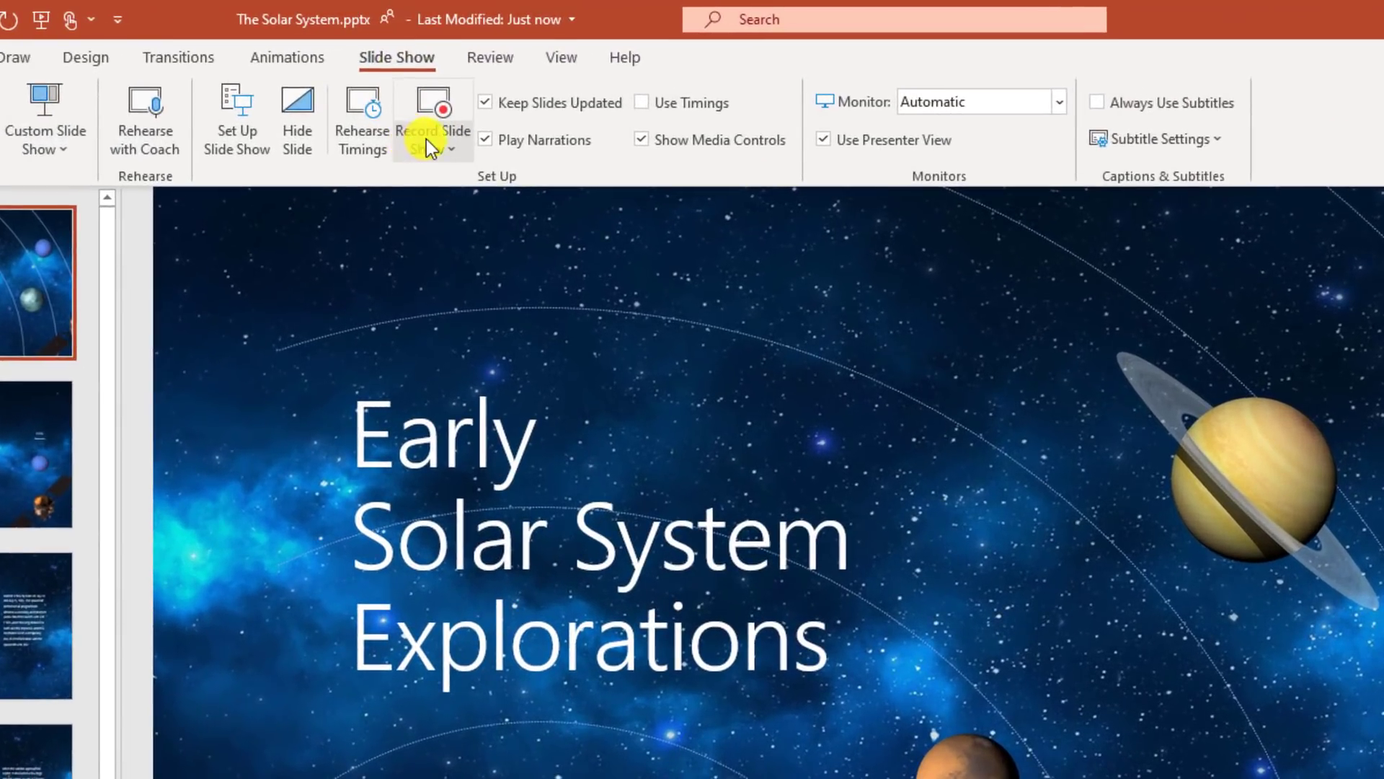
{"action": "left_click", "coordinate": [448, 138]}
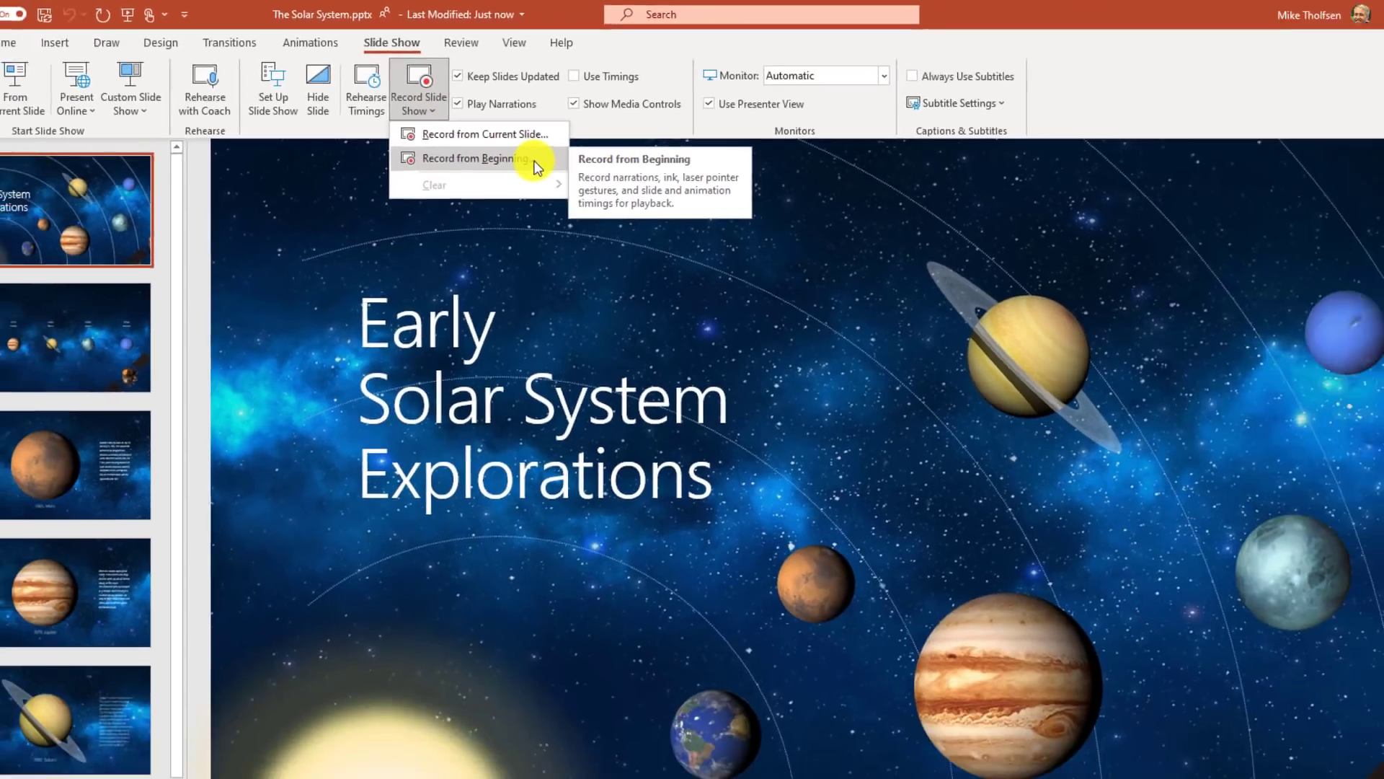
{"action": "left_click", "coordinate": [588, 216]}
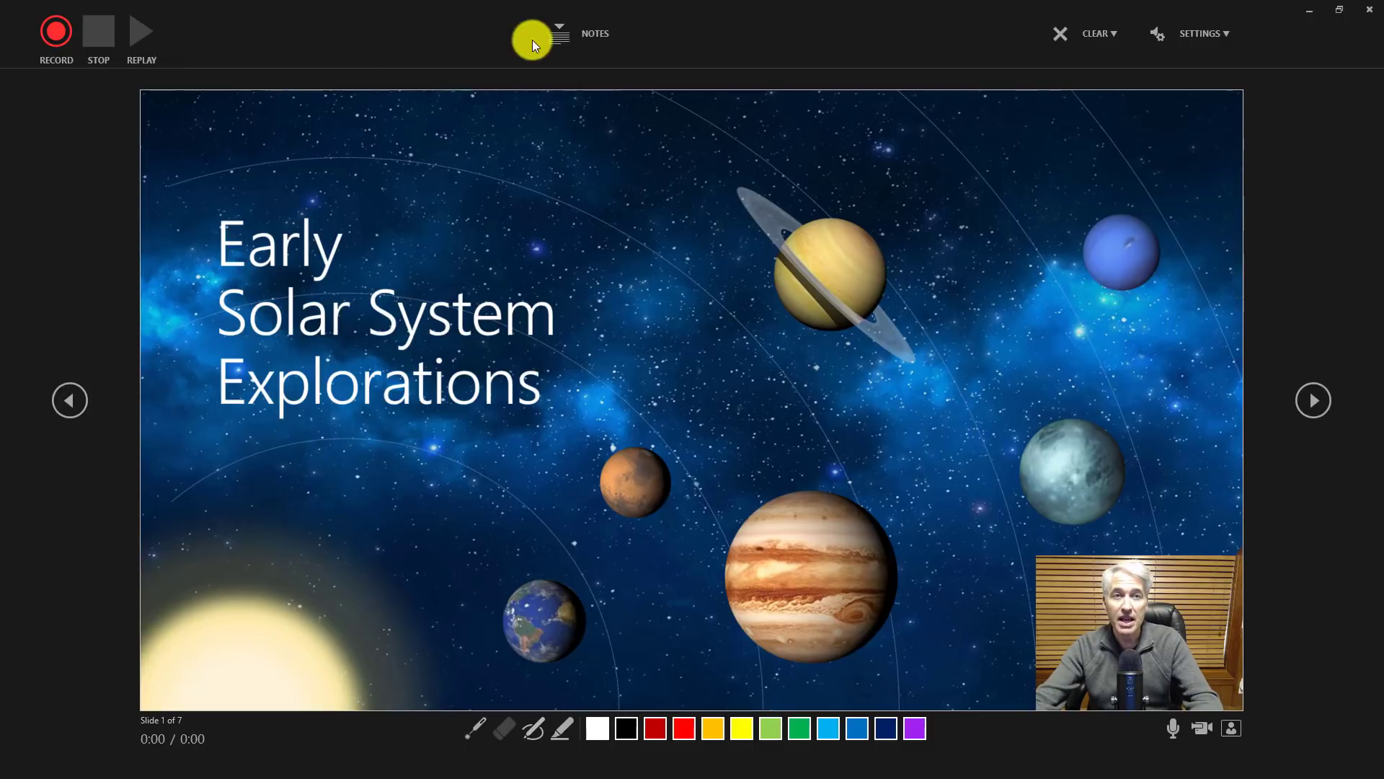
{"action": "left_click", "coordinate": [561, 37]}
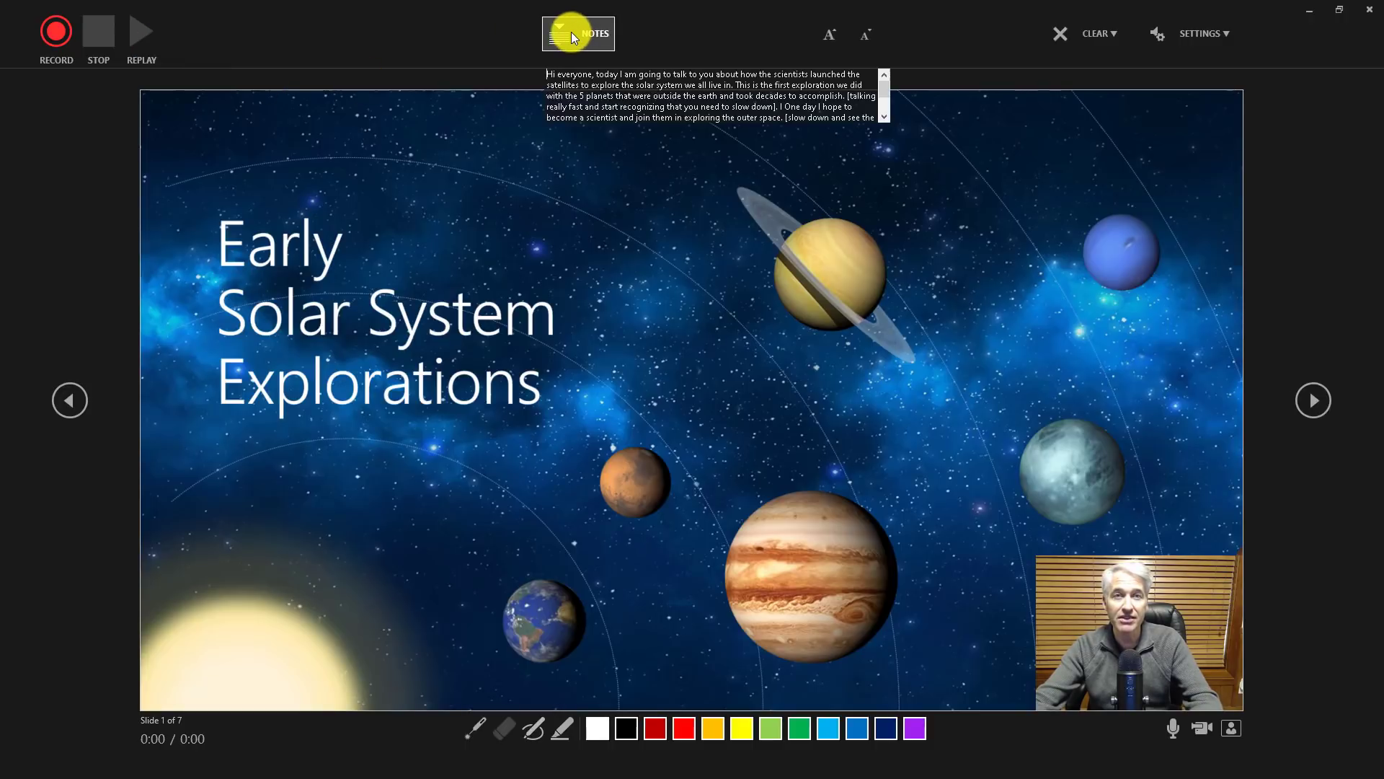
{"action": "left_click", "coordinate": [571, 31]}
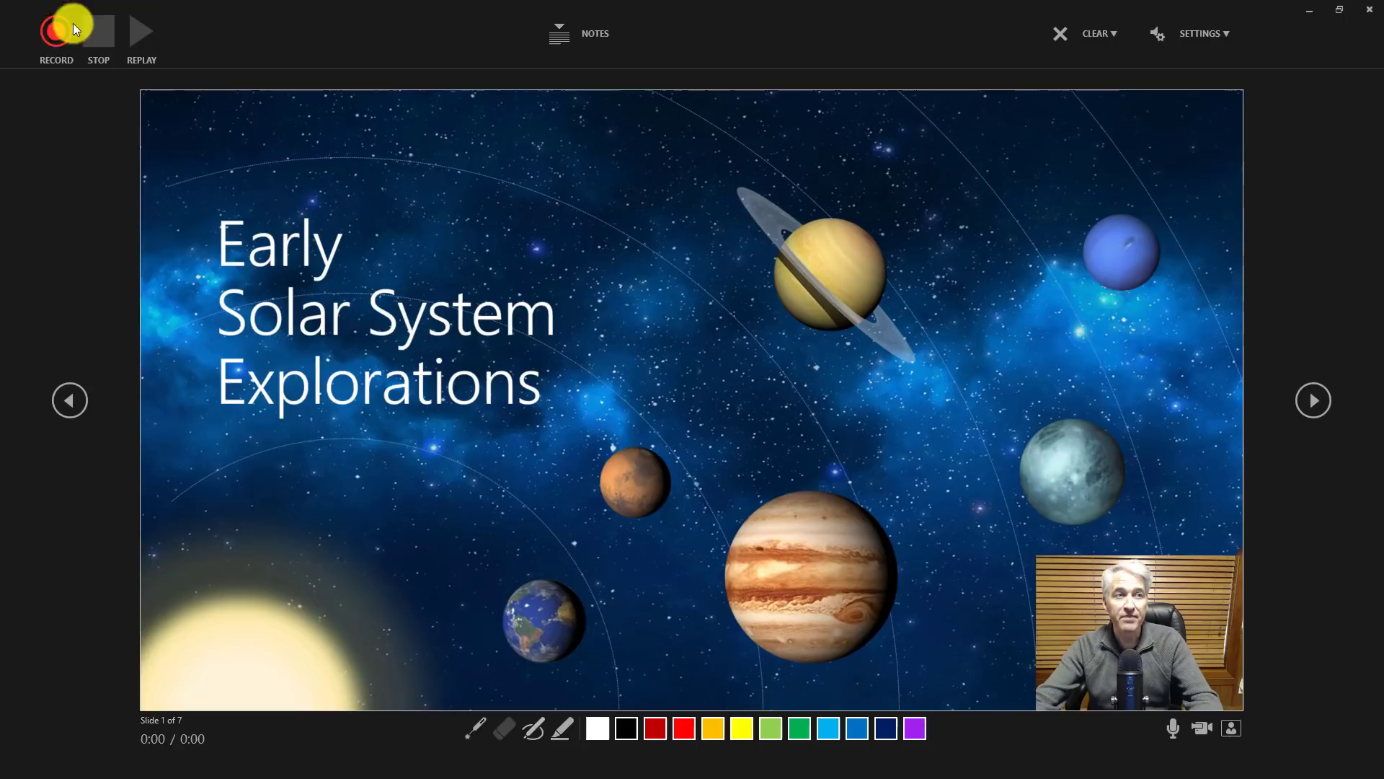
Step: Record narration through slides 1–3, circling Saturn in red ink on slide 2
{"action": "left_click", "coordinate": [53, 40]}
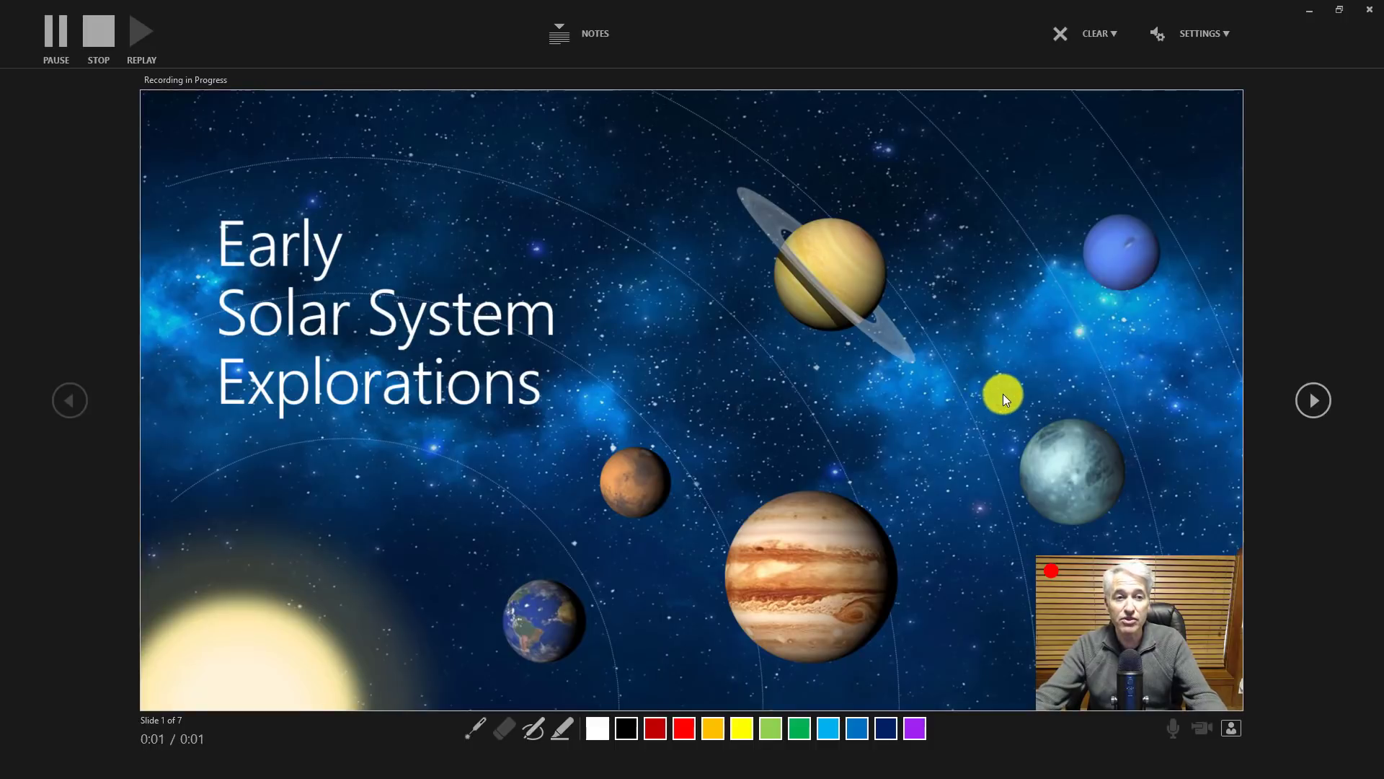
{"action": "left_click", "coordinate": [1313, 401]}
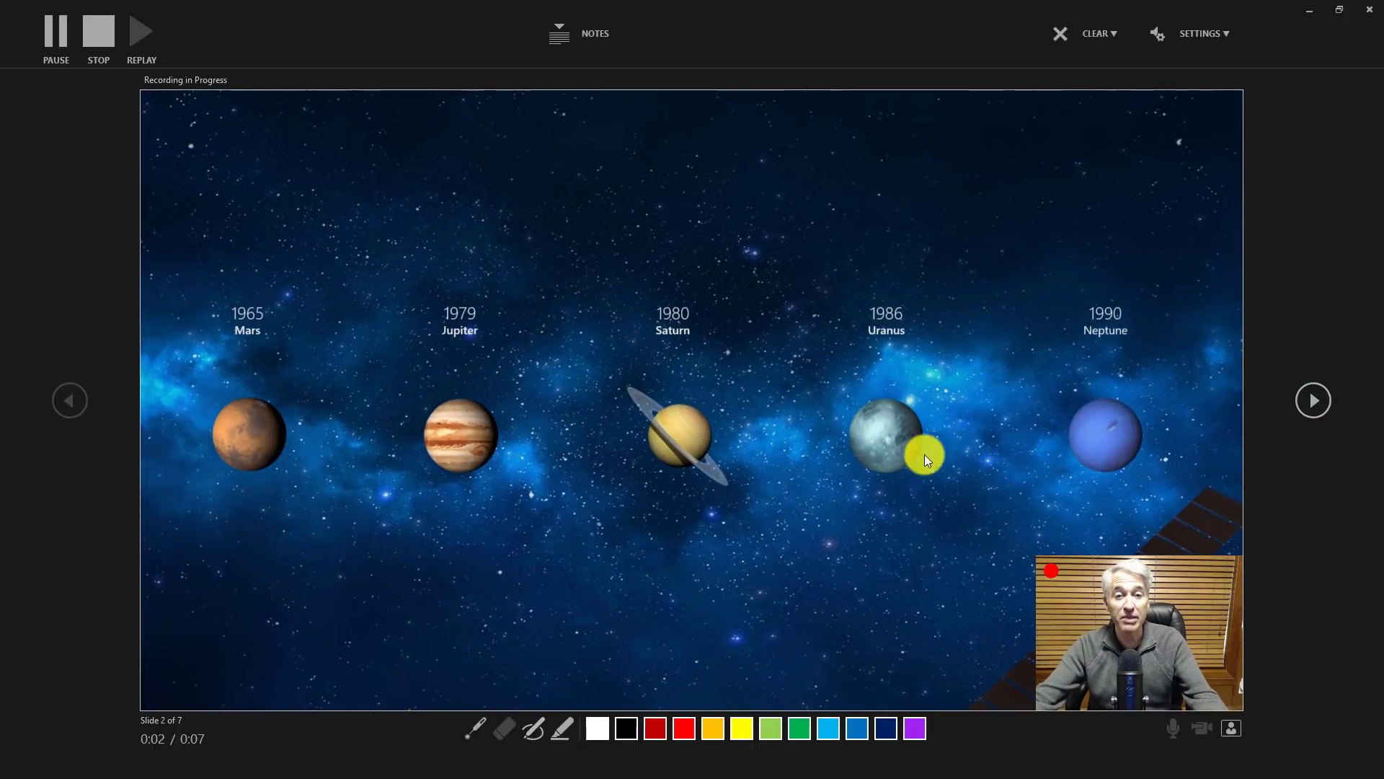
{"action": "left_click", "coordinate": [684, 727]}
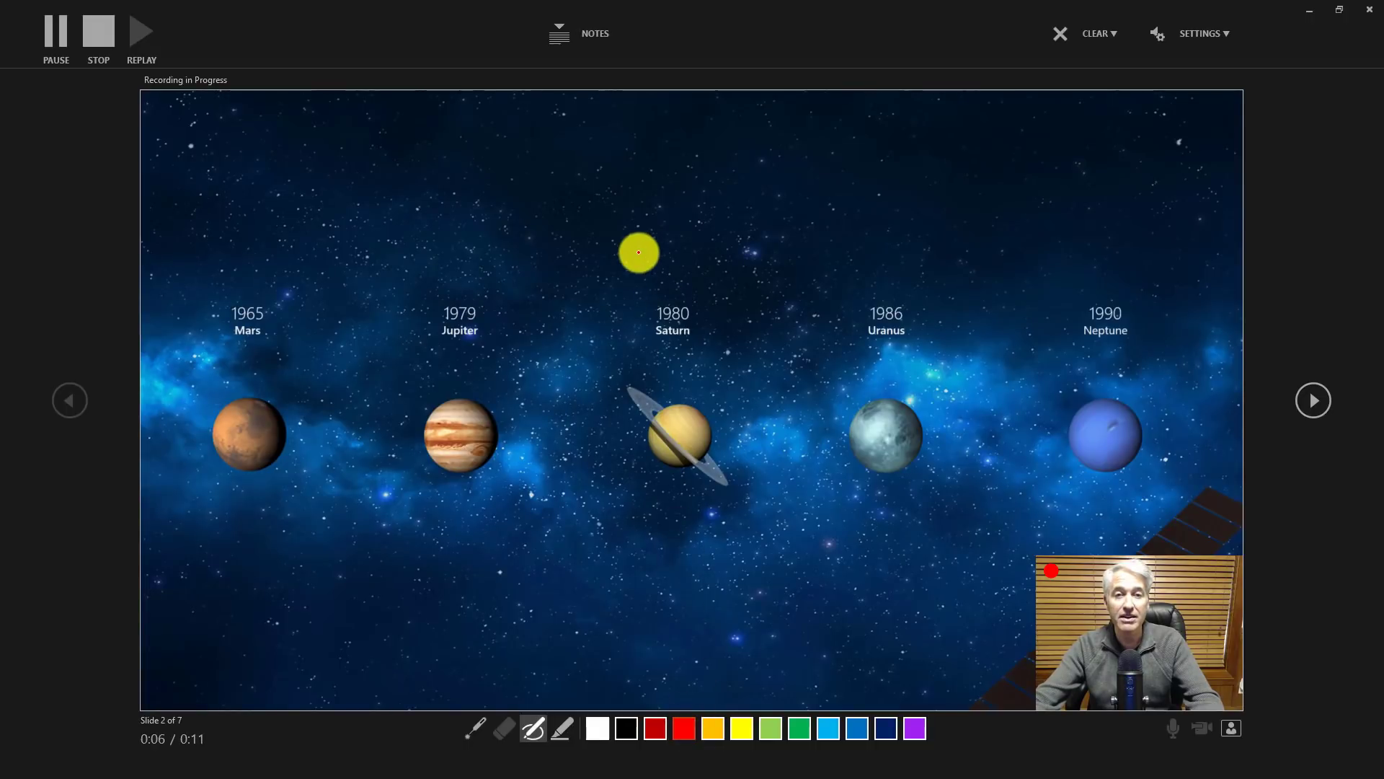
{"action": "mouse_move", "coordinate": [638, 252]}
{"action": "left_mouse_down"}
{"action": "mouse_move", "coordinate": [628, 281]}
{"action": "mouse_move", "coordinate": [638, 254]}
{"action": "left_mouse_up"}
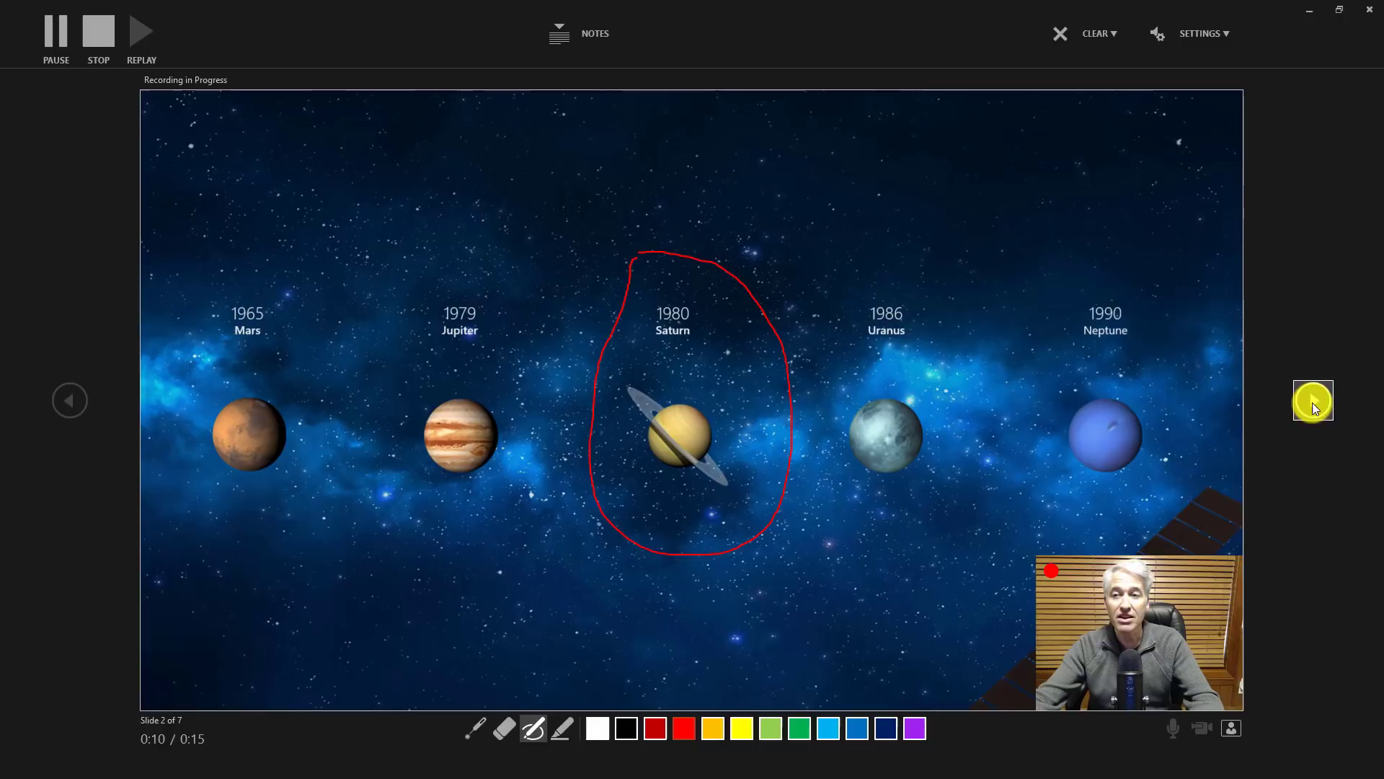
{"action": "left_click", "coordinate": [1312, 401]}
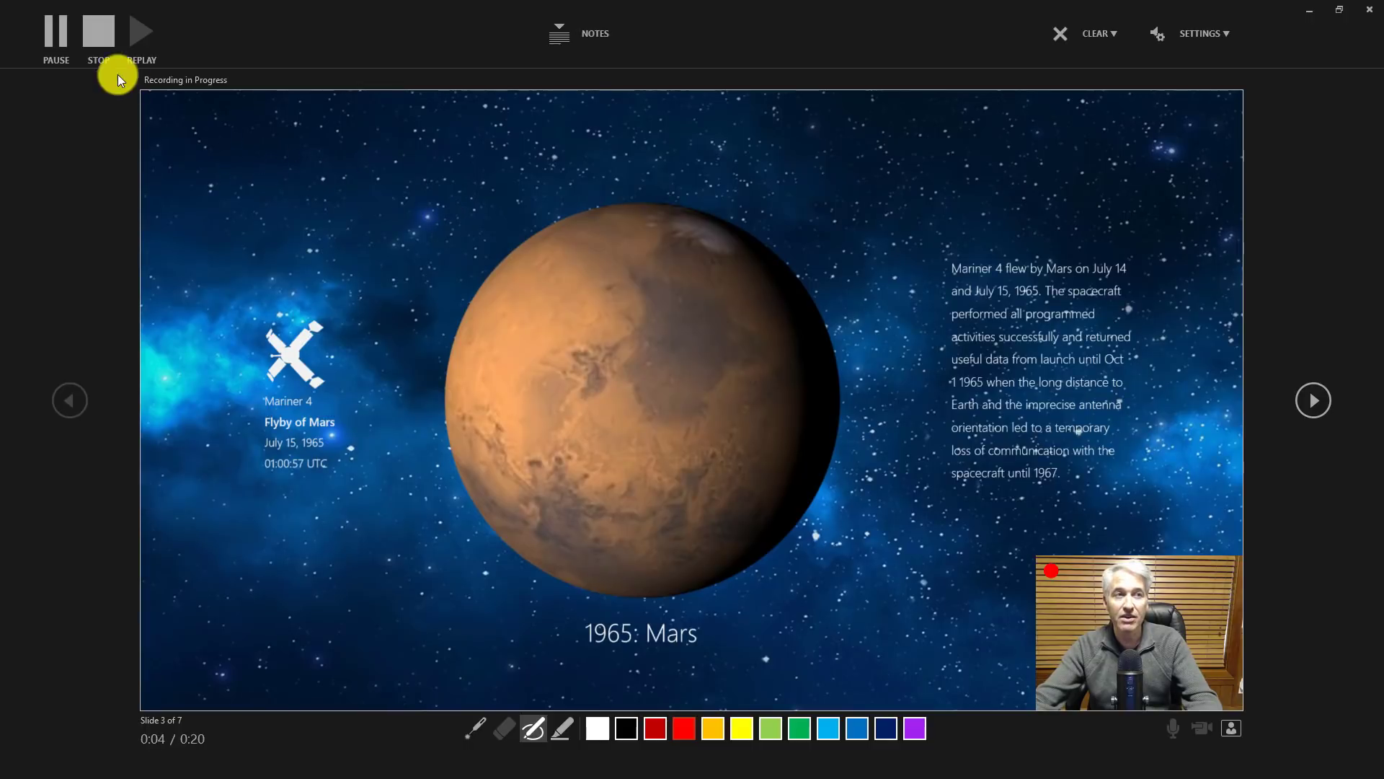
Step: Stop the recording, replay the take and pause it partway
{"action": "left_click", "coordinate": [105, 36]}
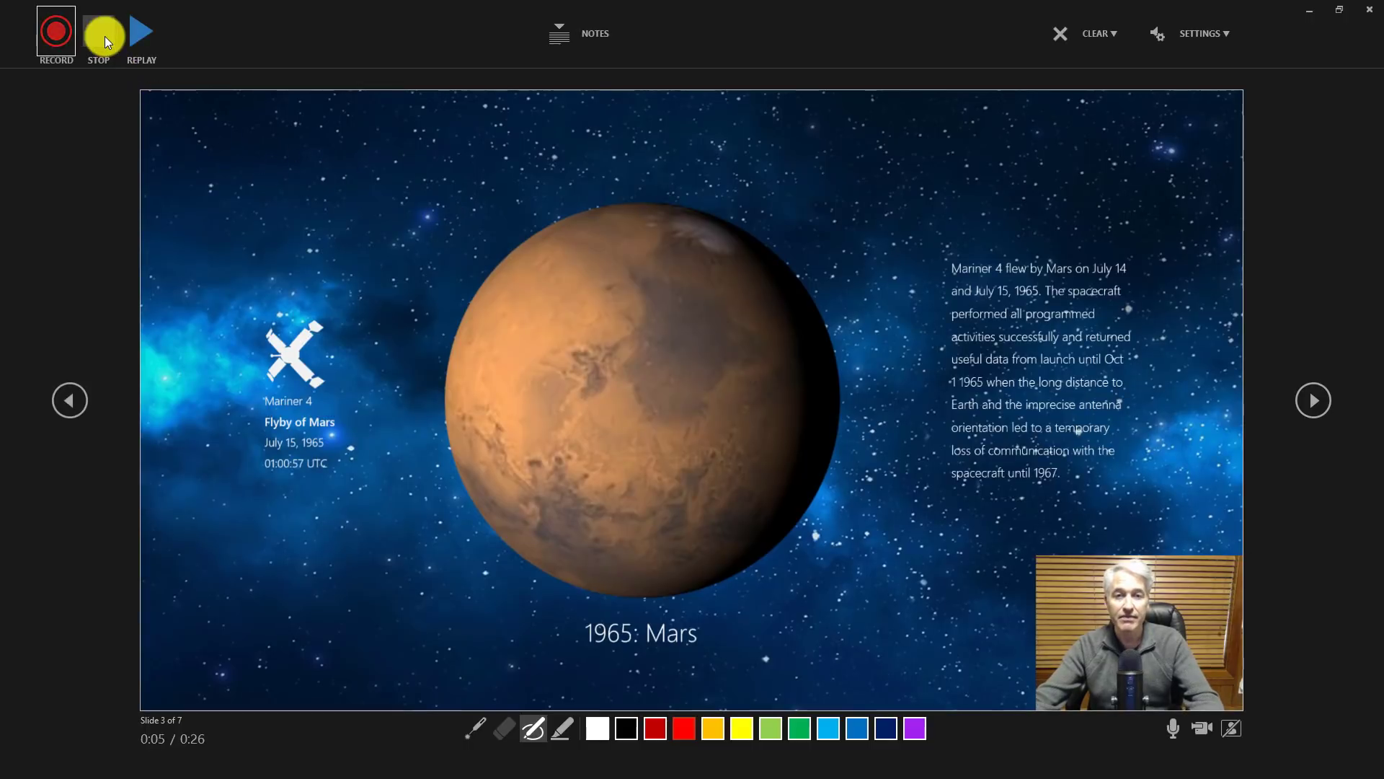
{"action": "left_click", "coordinate": [141, 40]}
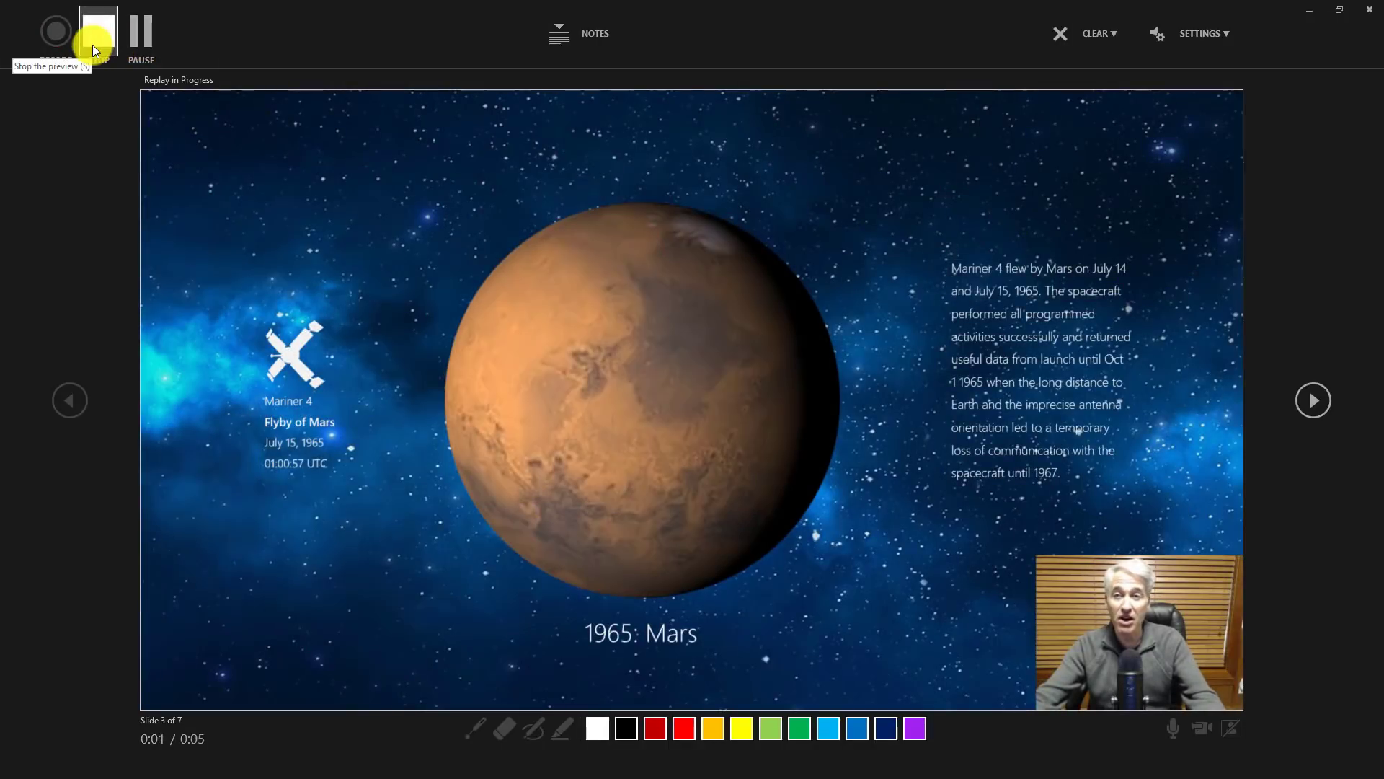
{"action": "left_click", "coordinate": [139, 33]}
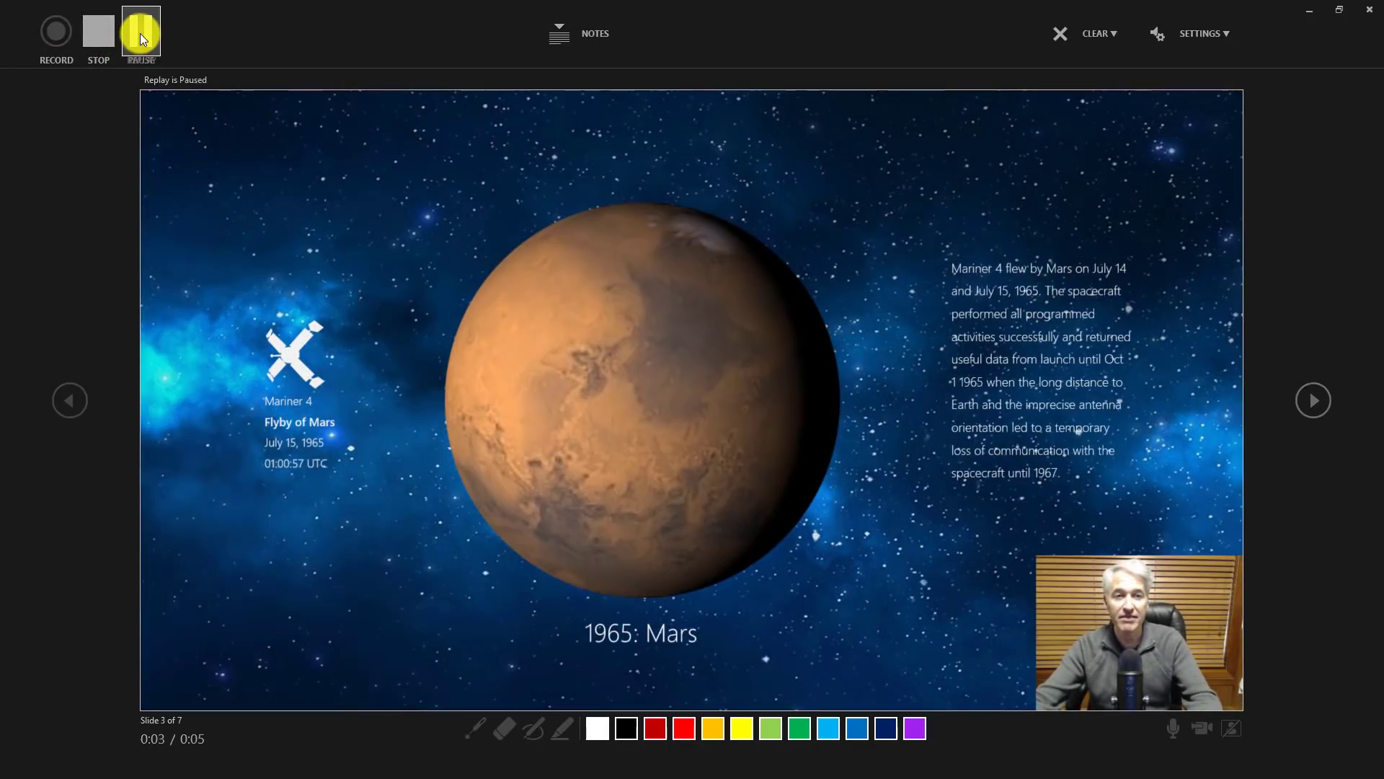
Step: Close the recording and return via slide 2 to the Early Solar System Explorations title slide
{"action": "left_click", "coordinate": [1370, 10]}
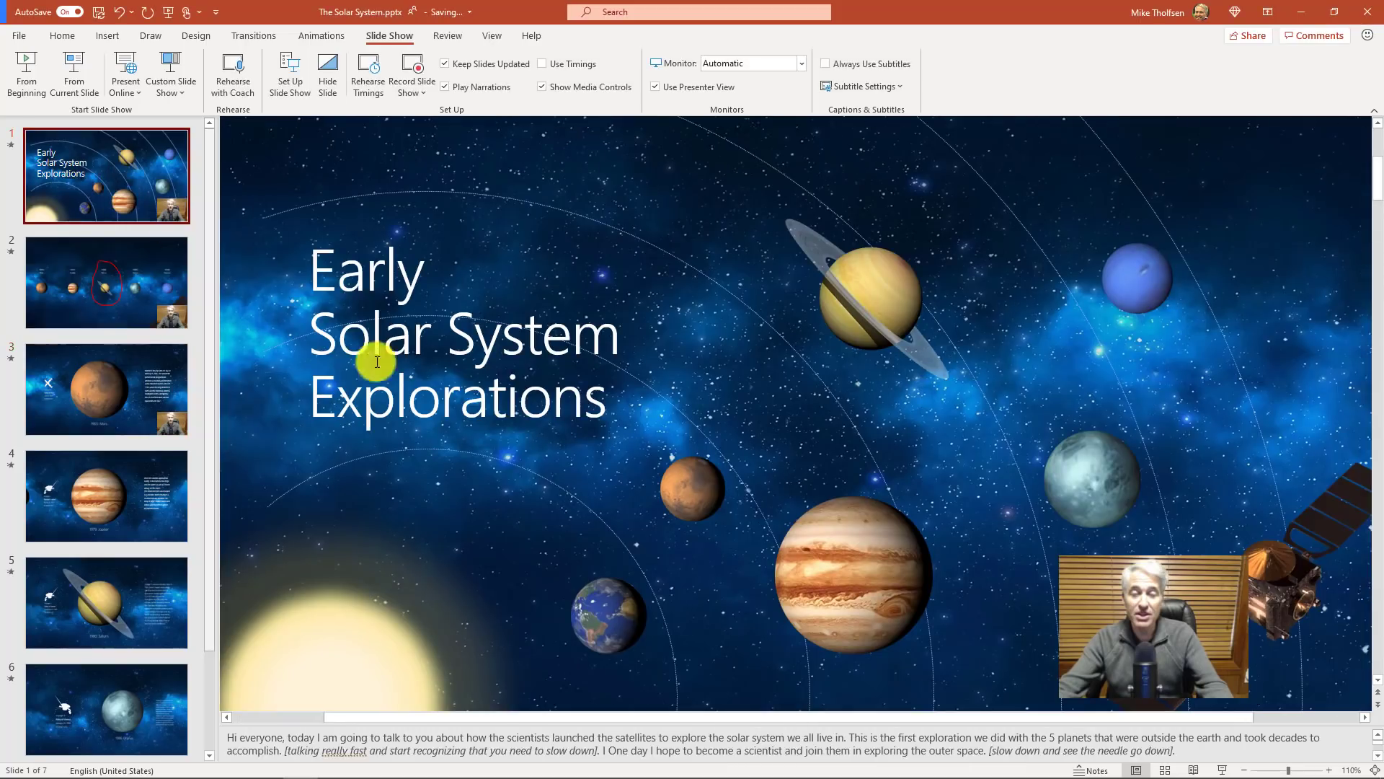
{"action": "left_click", "coordinate": [63, 288]}
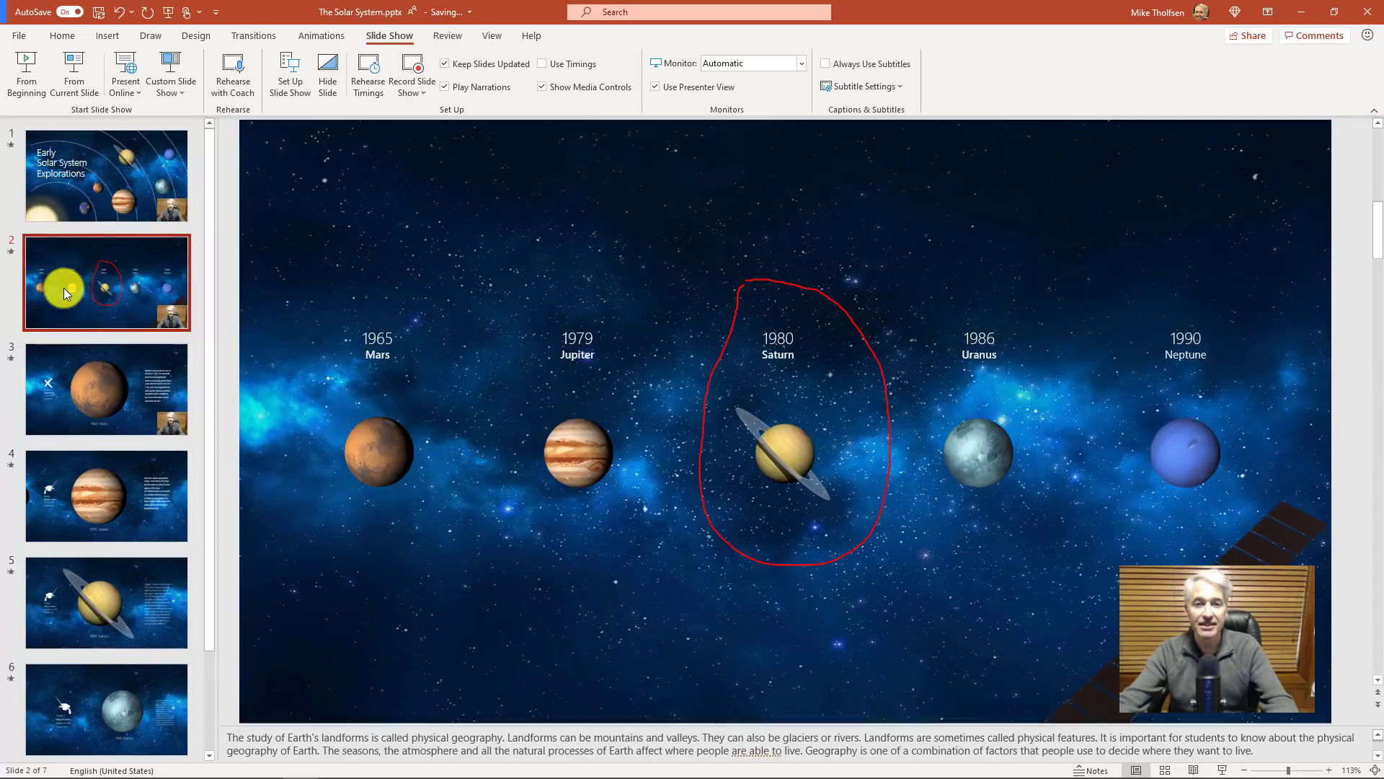
{"action": "left_click", "coordinate": [136, 378]}
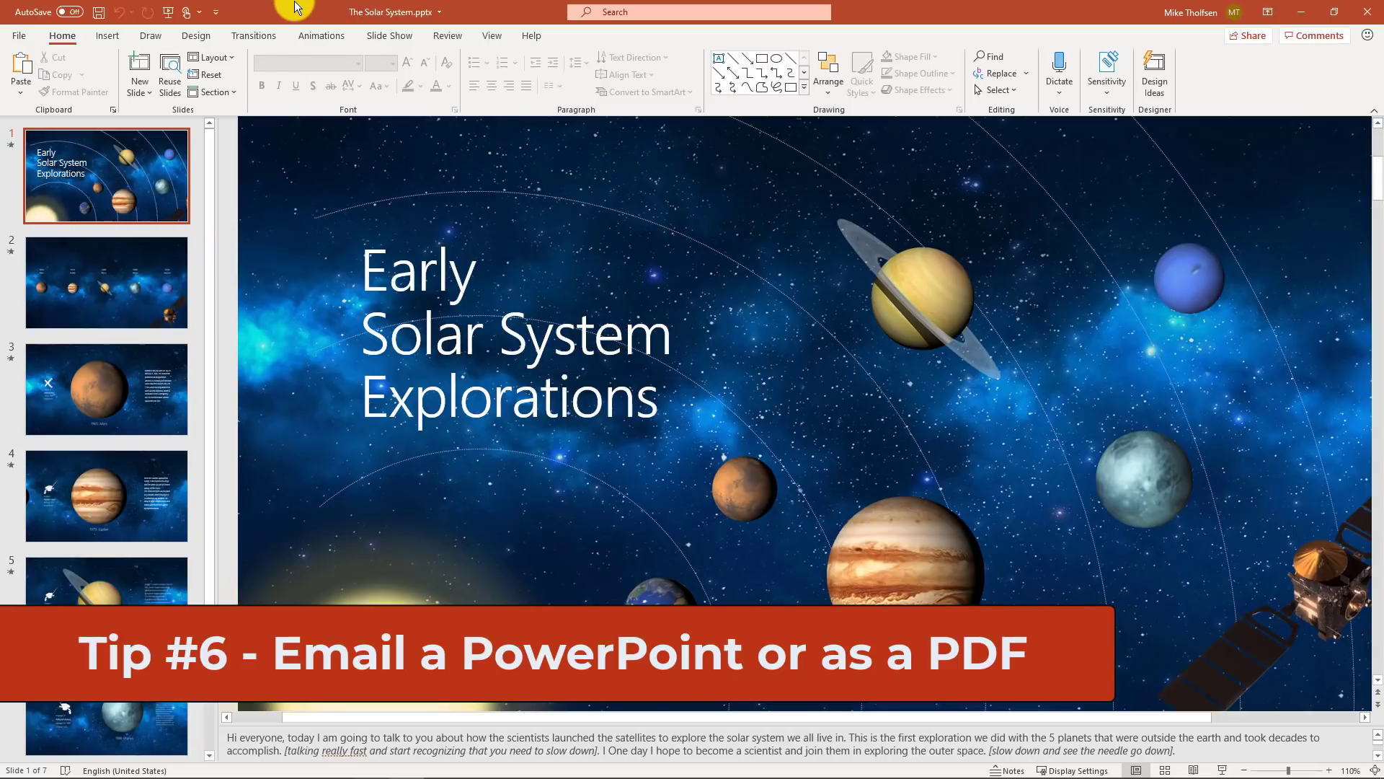
Step: Add Email and E-mail as PDF Attachment to the Quick Access Toolbar from All Commands
{"action": "left_click", "coordinate": [214, 10]}
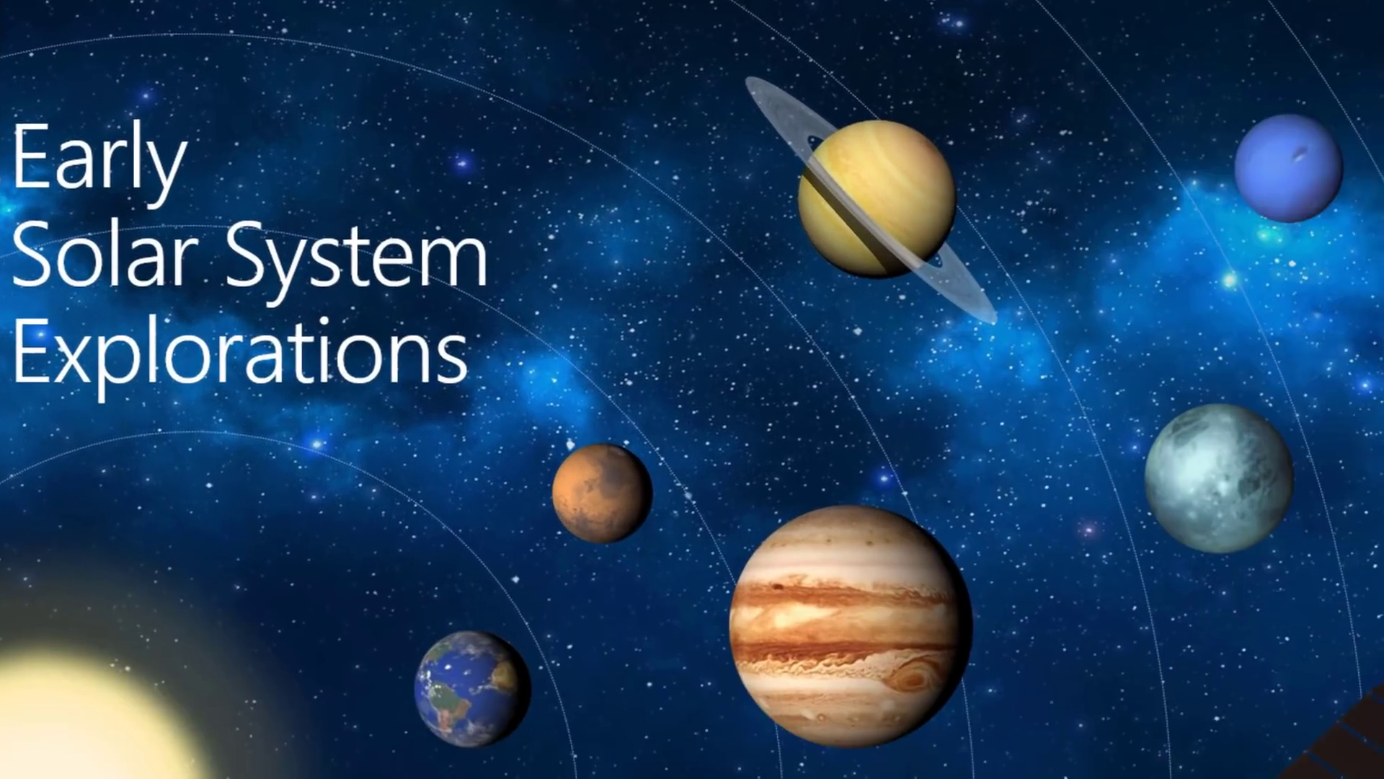
{"action": "left_click", "coordinate": [443, 139]}
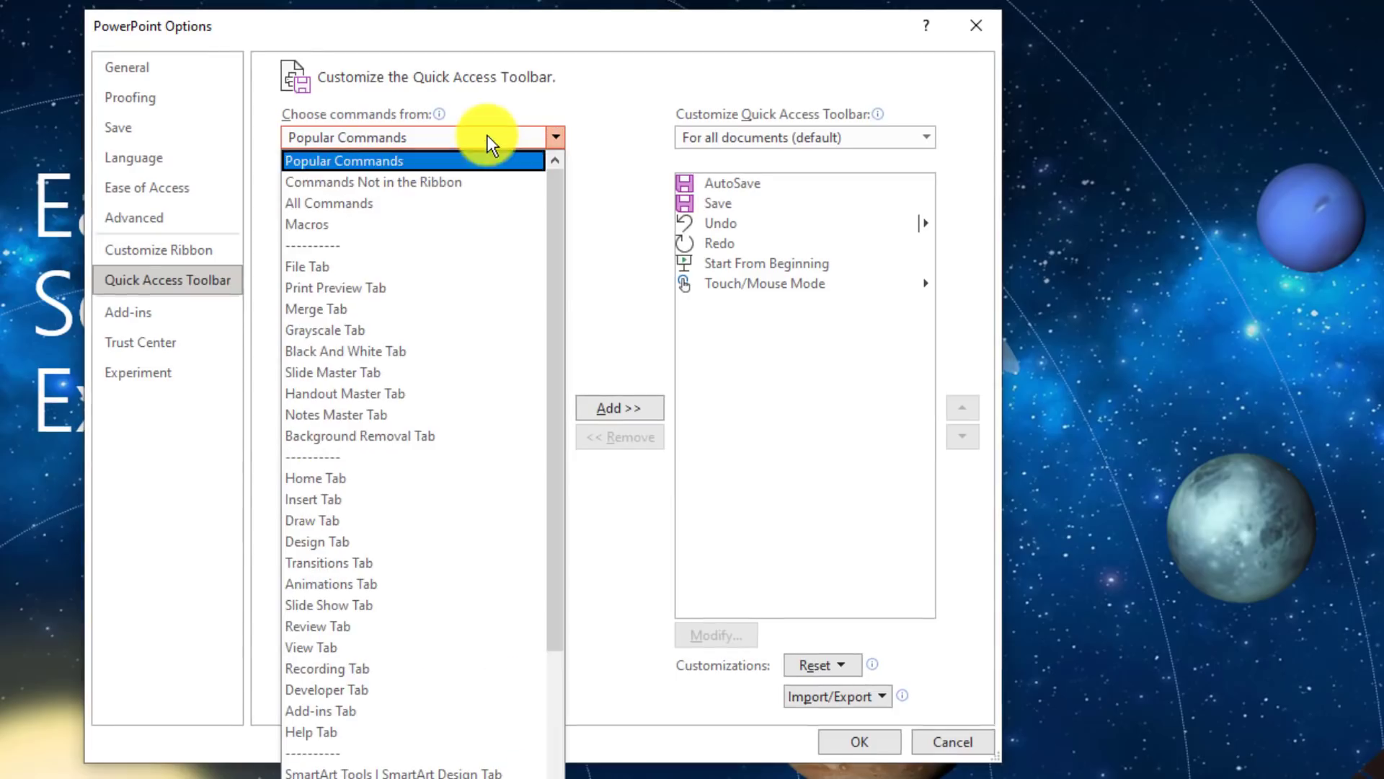
{"action": "left_click", "coordinate": [419, 203]}
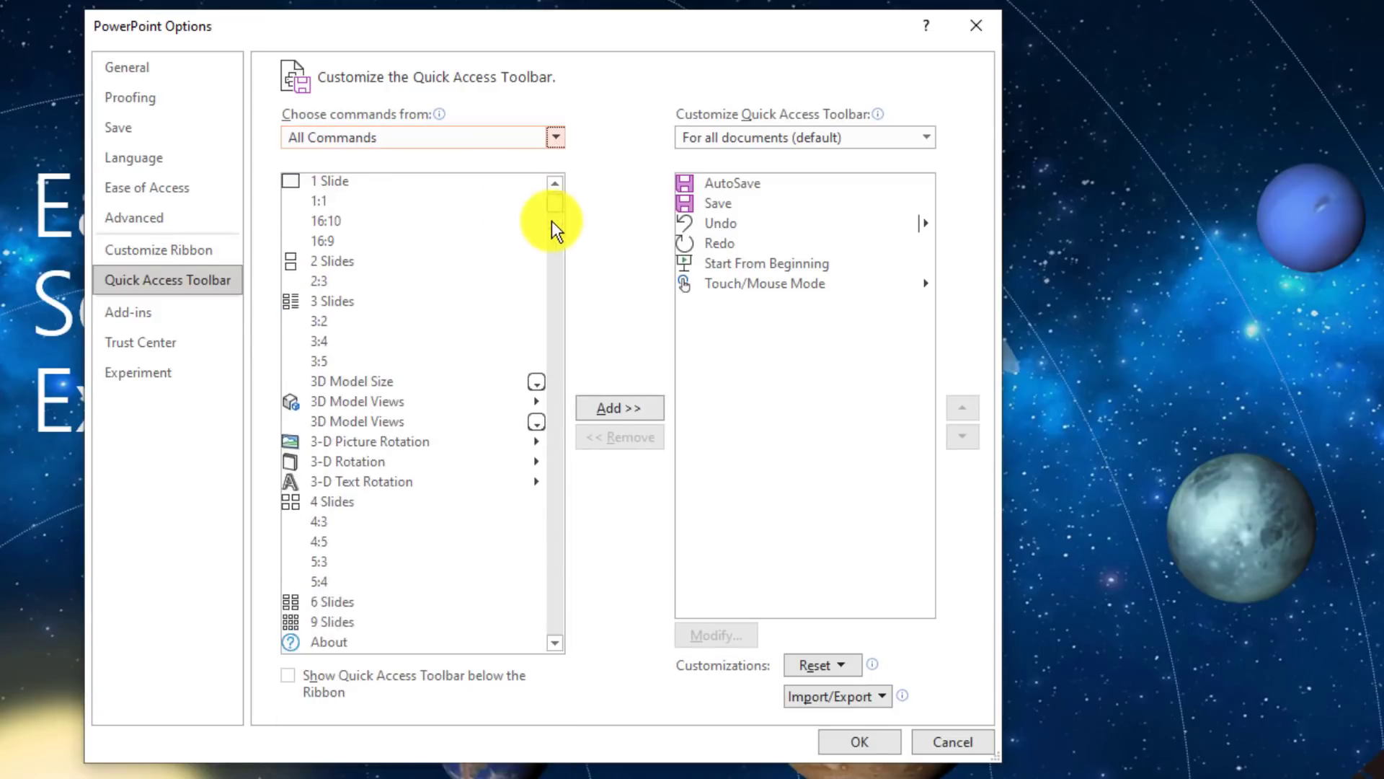
{"action": "left_click_drag", "start_coordinate": [548, 228], "coordinate": [534, 341]}
{"action": "left_click", "coordinate": [539, 392]}
{"action": "left_click", "coordinate": [616, 408]}
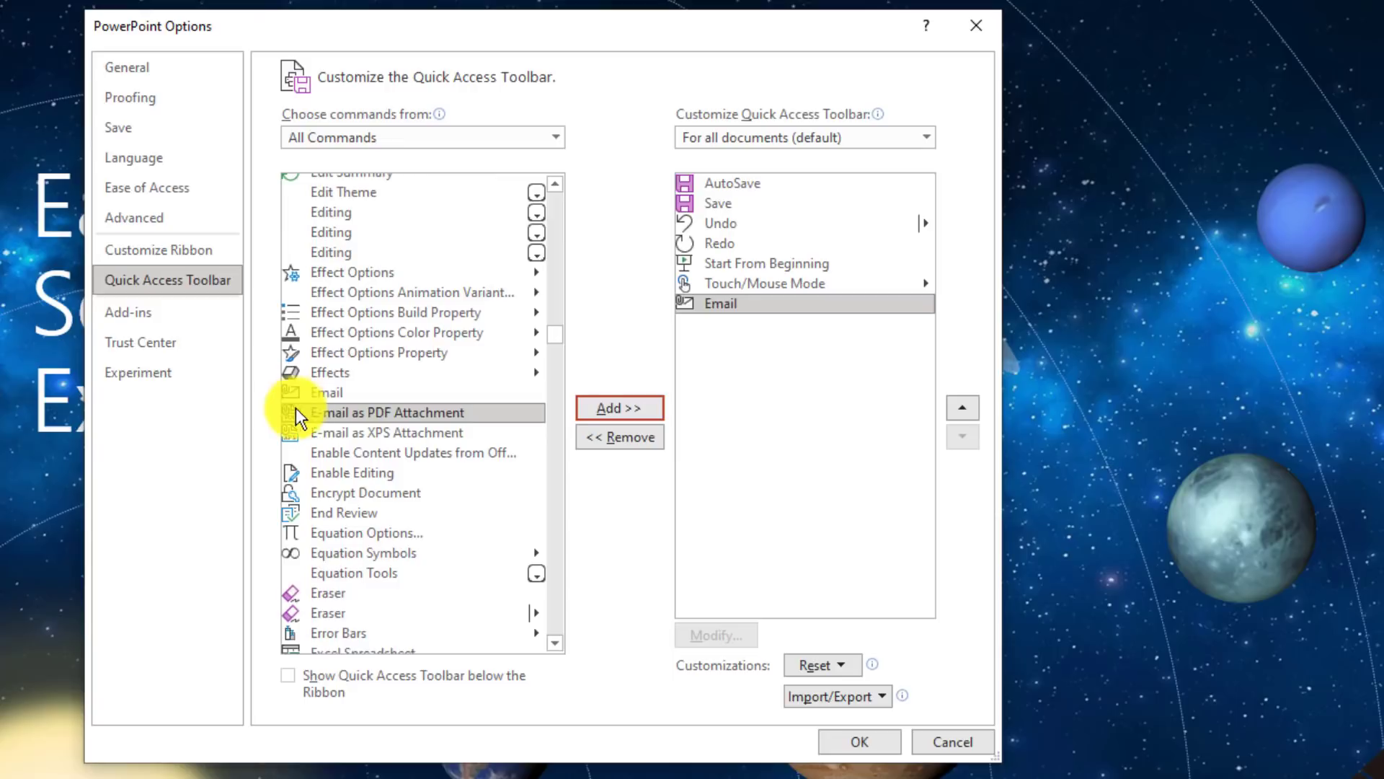
{"action": "left_click", "coordinate": [633, 405]}
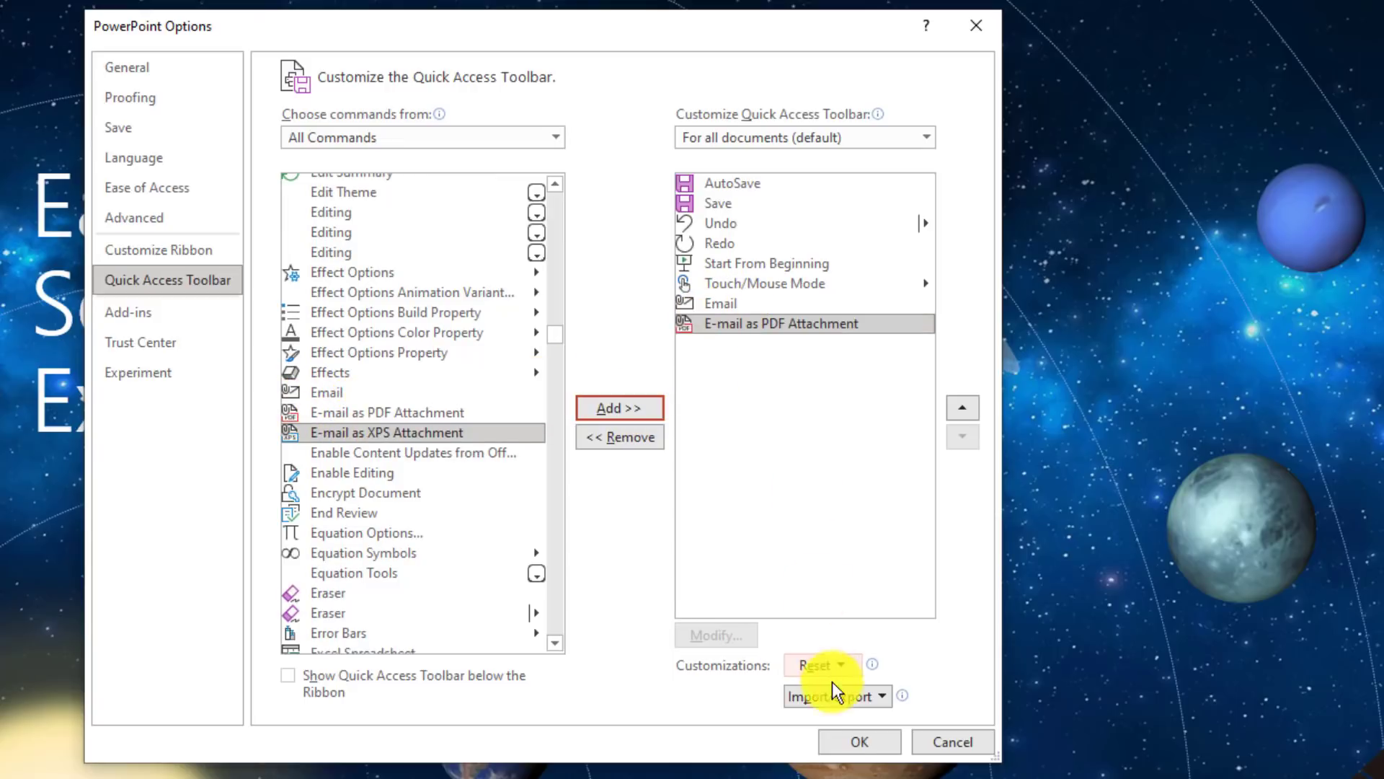
Step: Confirm the toolbar changes and email The Solar System.pdf to Mike Tholfsen
{"action": "left_click", "coordinate": [858, 740]}
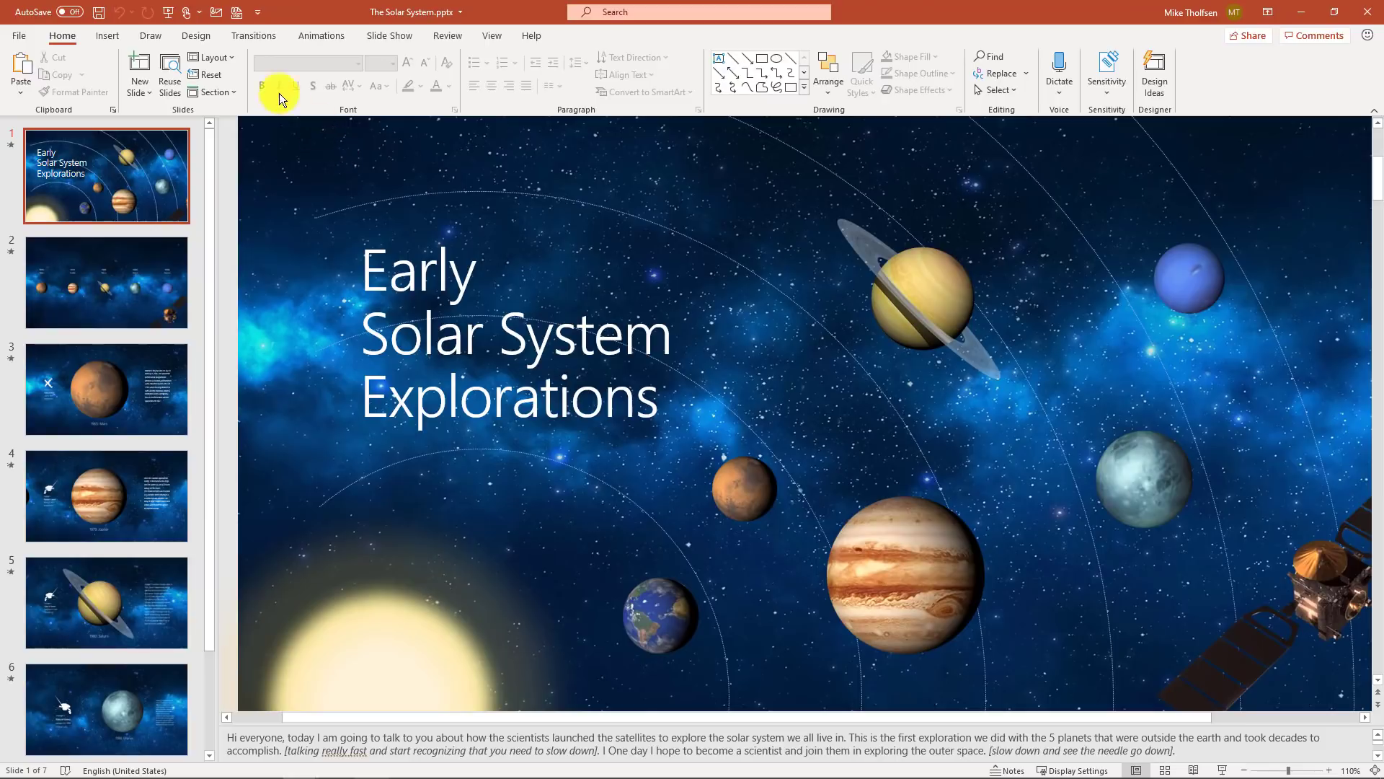
{"action": "left_click", "coordinate": [217, 12]}
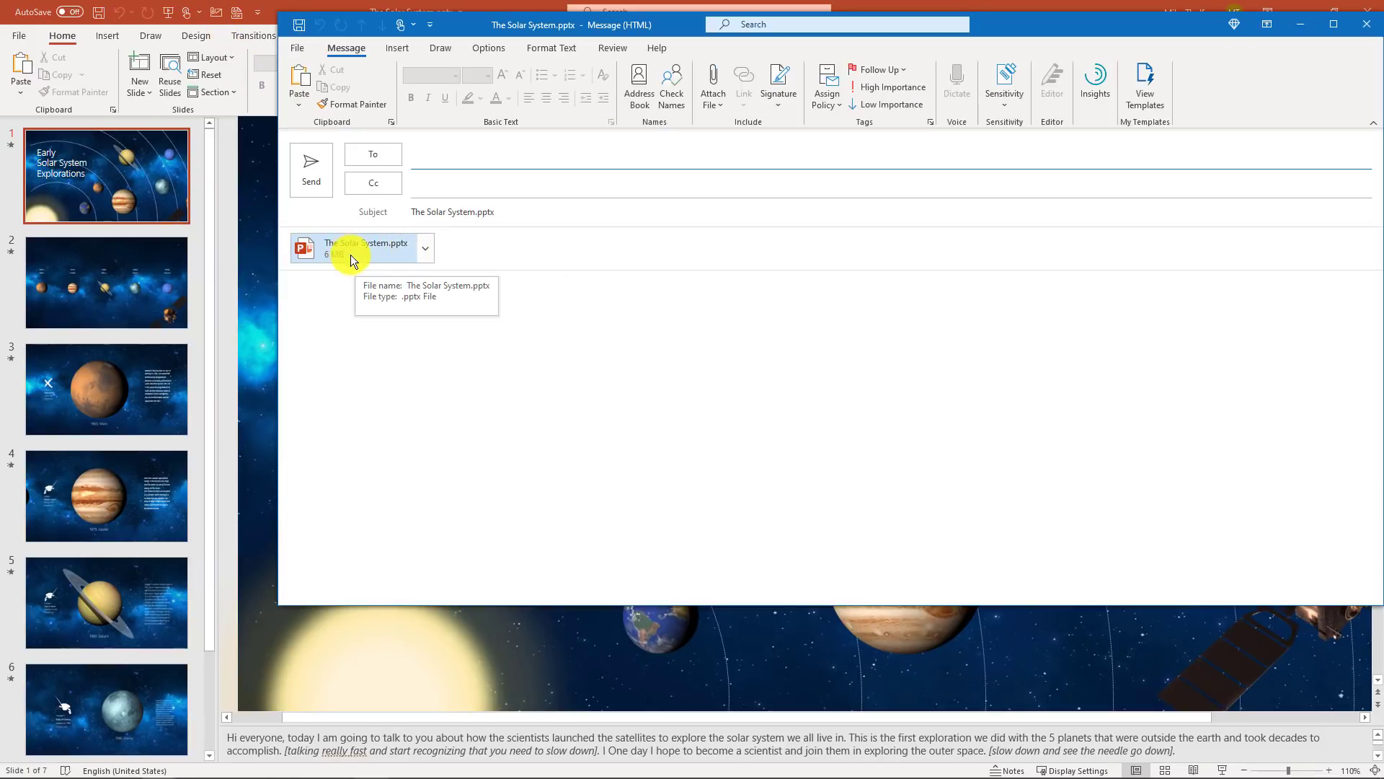
{"action": "left_click", "coordinate": [1293, 26]}
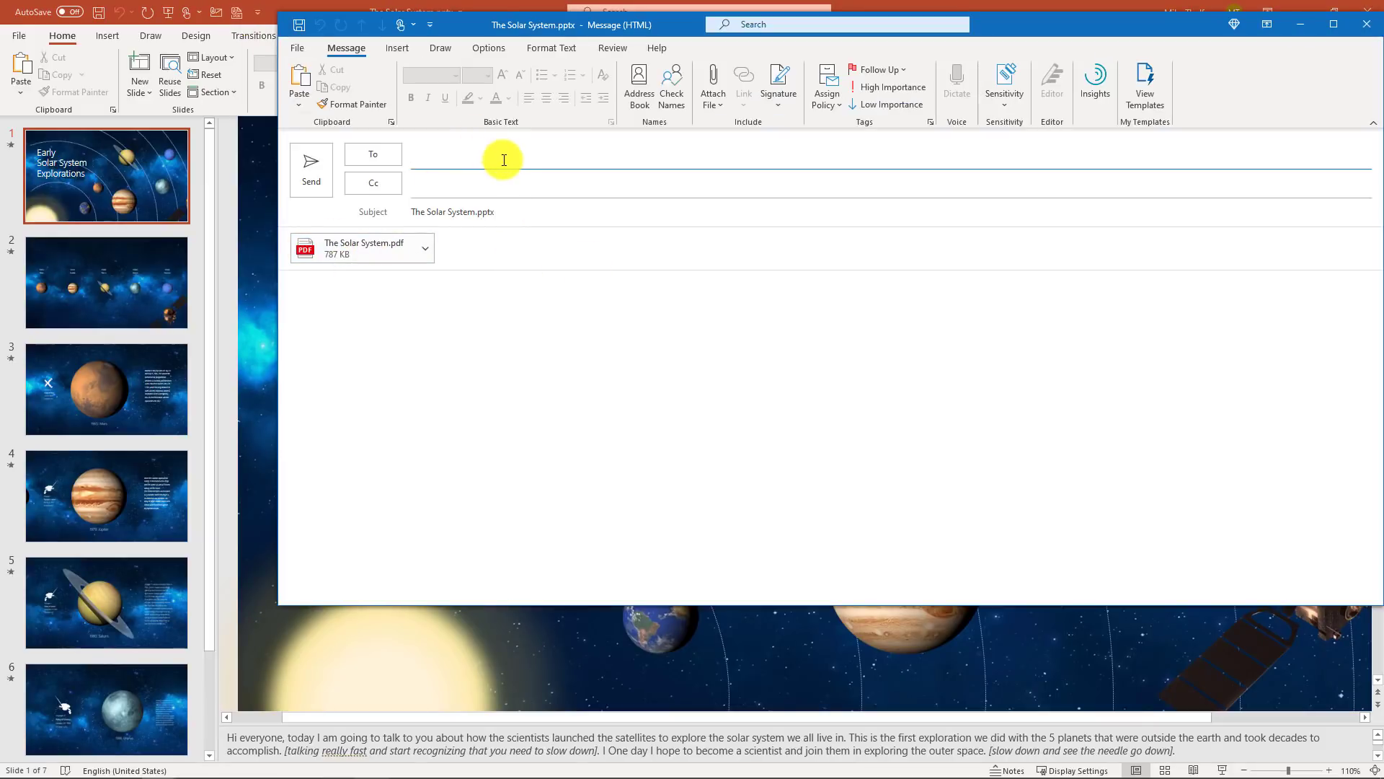
{"action": "type", "text": "Mike Tholfsen;"}
{"action": "left_click", "coordinate": [305, 163]}
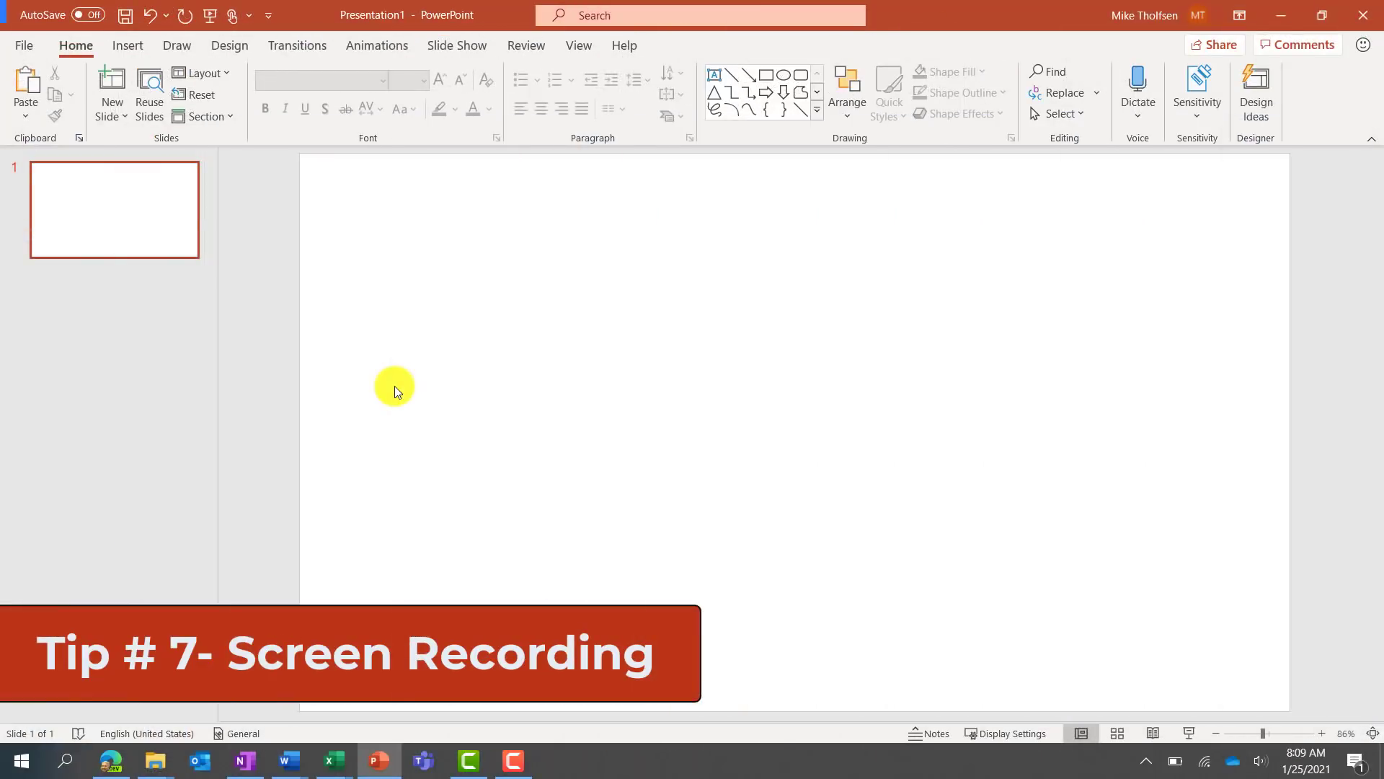
Step: Show the Insert options in the blank Presentation1
{"action": "left_click", "coordinate": [128, 46]}
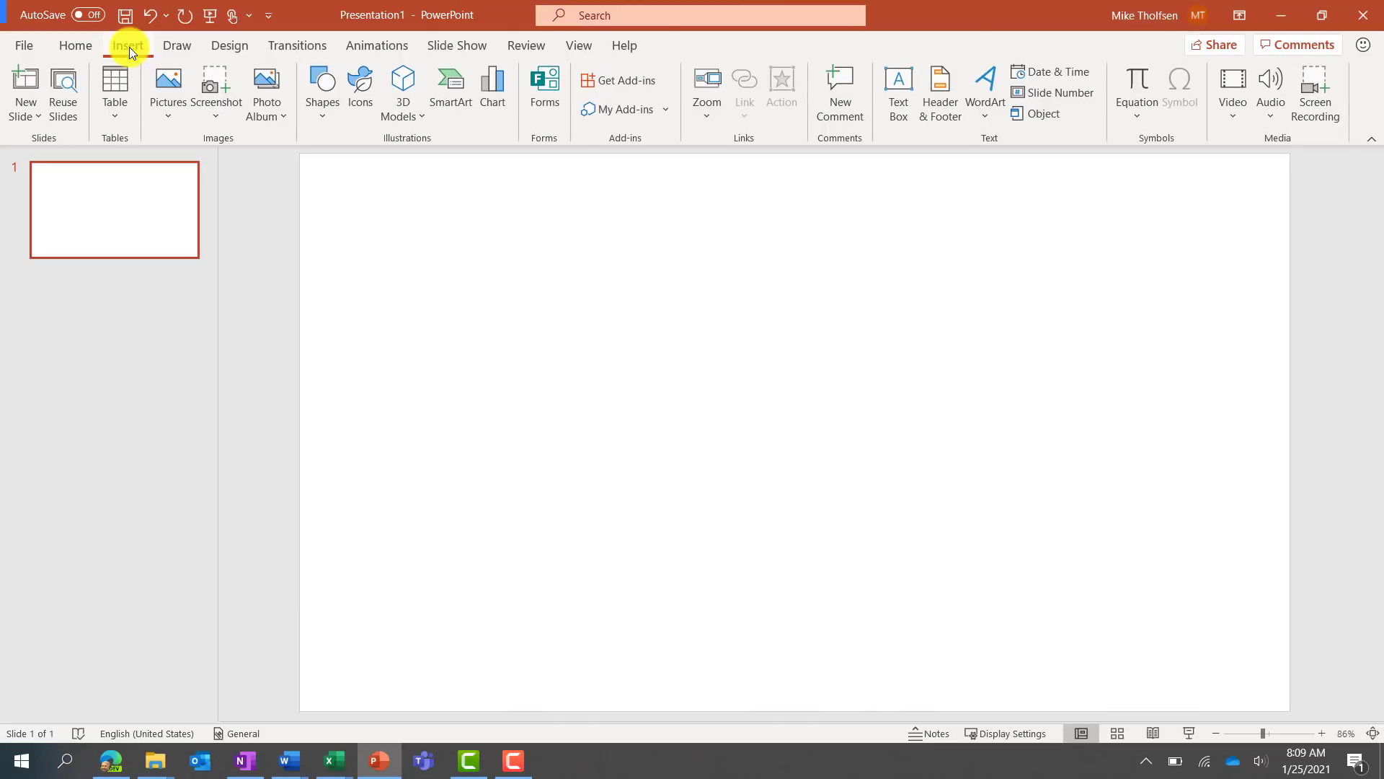
Step: Start a screen recording with the whole screen selected as the capture area
{"action": "left_click", "coordinate": [1315, 92]}
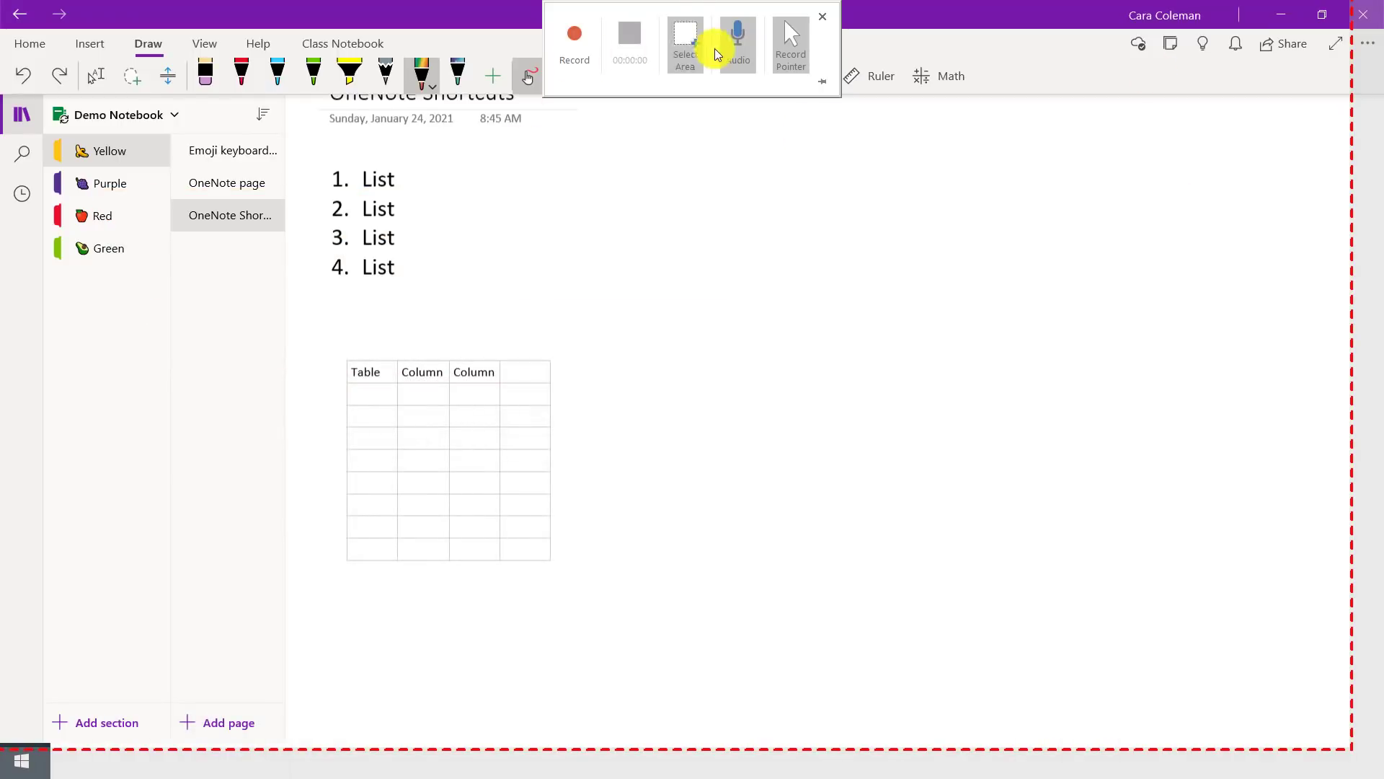
{"action": "left_click", "coordinate": [686, 66]}
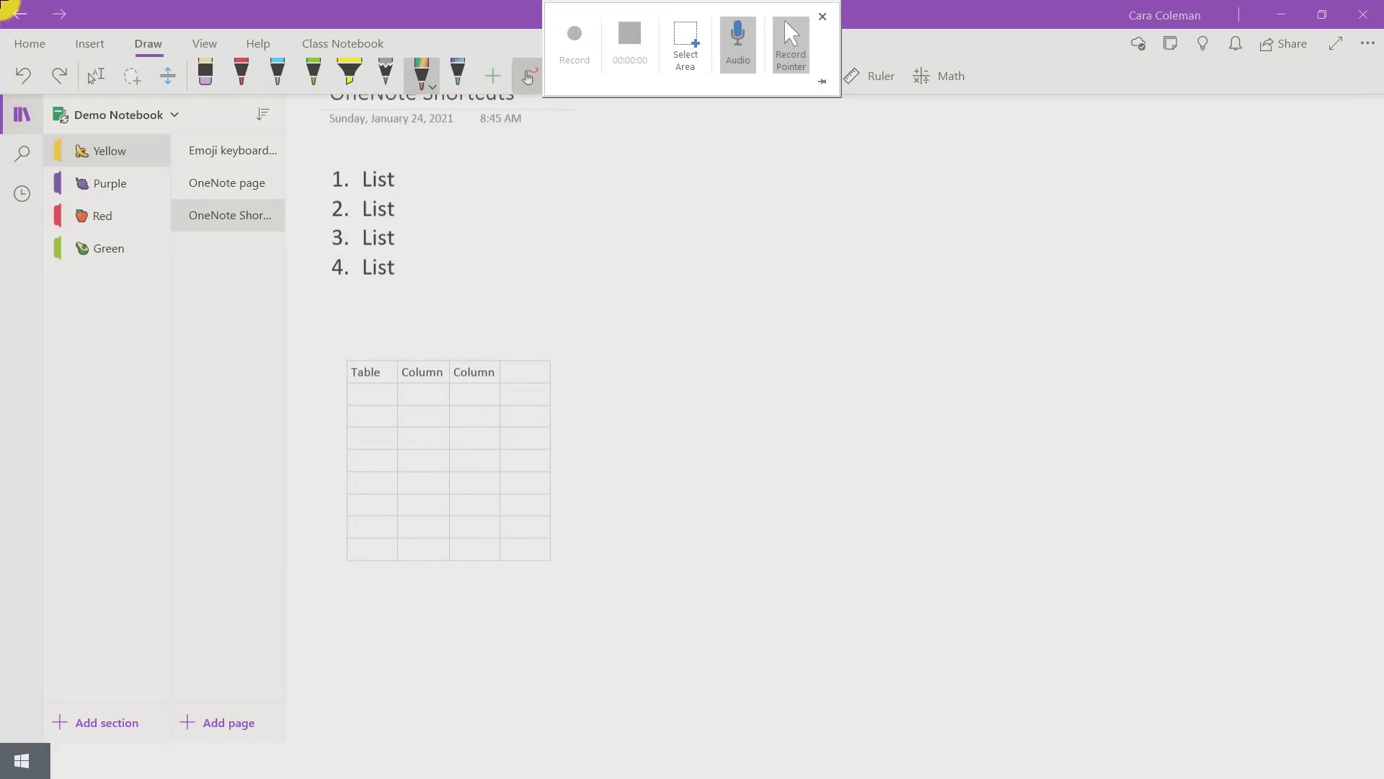
{"action": "left_click_drag", "start_coordinate": [2, 4], "coordinate": [1362, 747]}
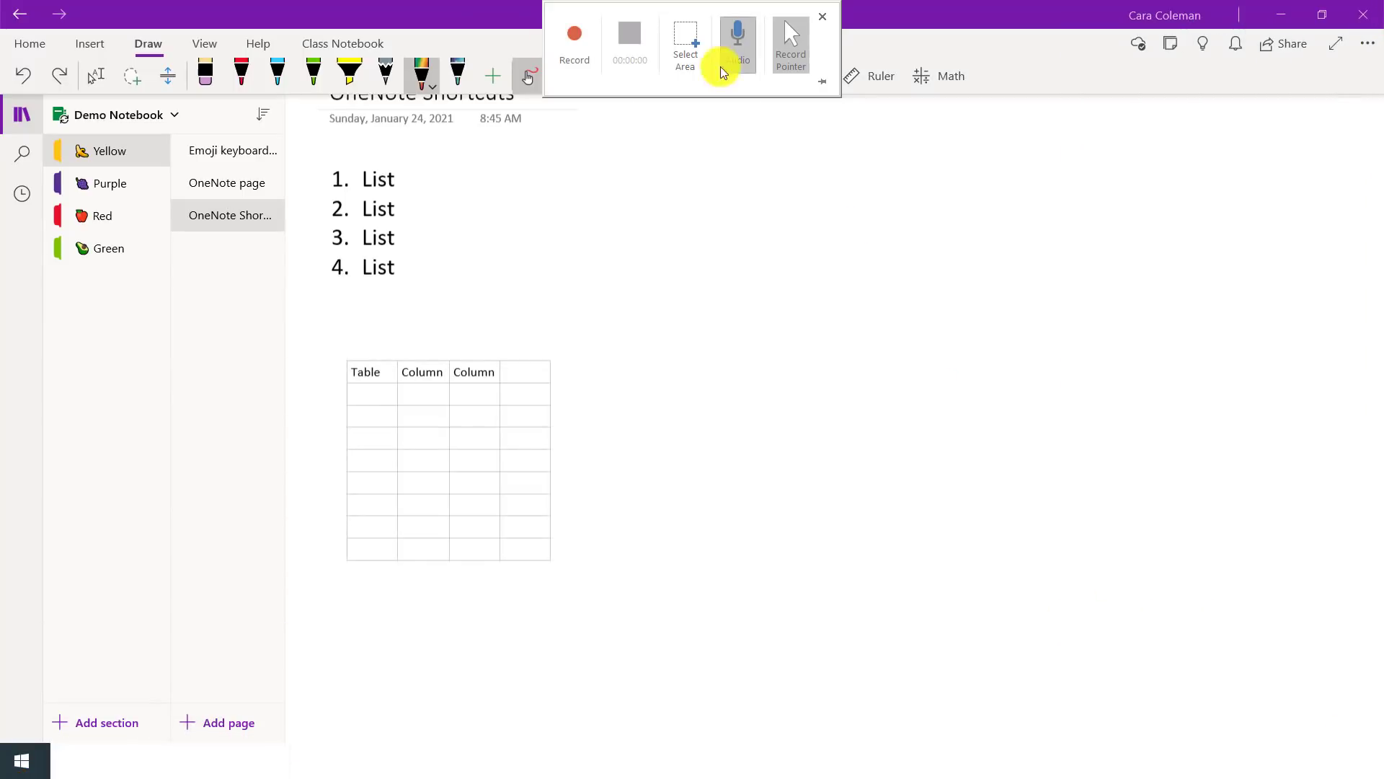
{"action": "left_click", "coordinate": [575, 38]}
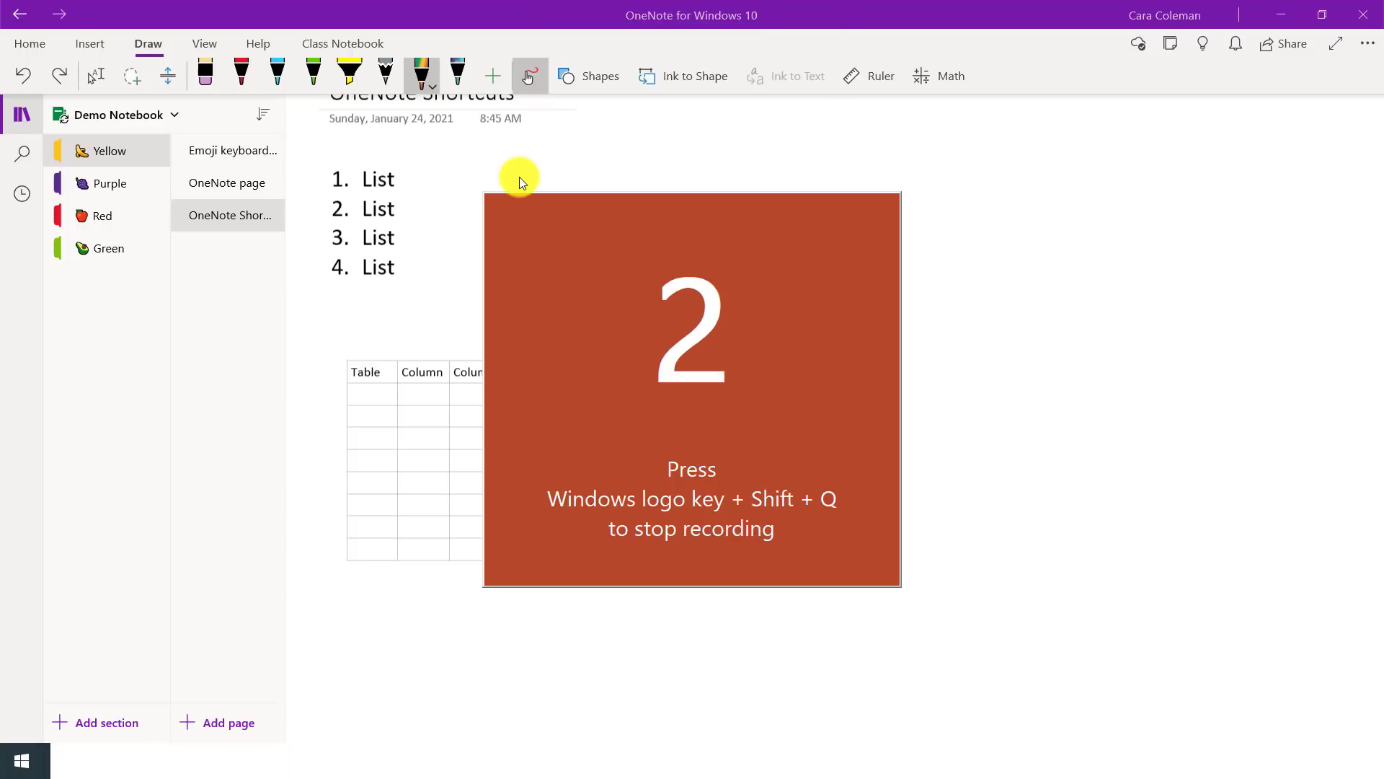
Step: Draw two rainbow ink arcs in OneNote, then stop the recording
{"action": "left_click_drag", "start_coordinate": [863, 460], "coordinate": [657, 537]}
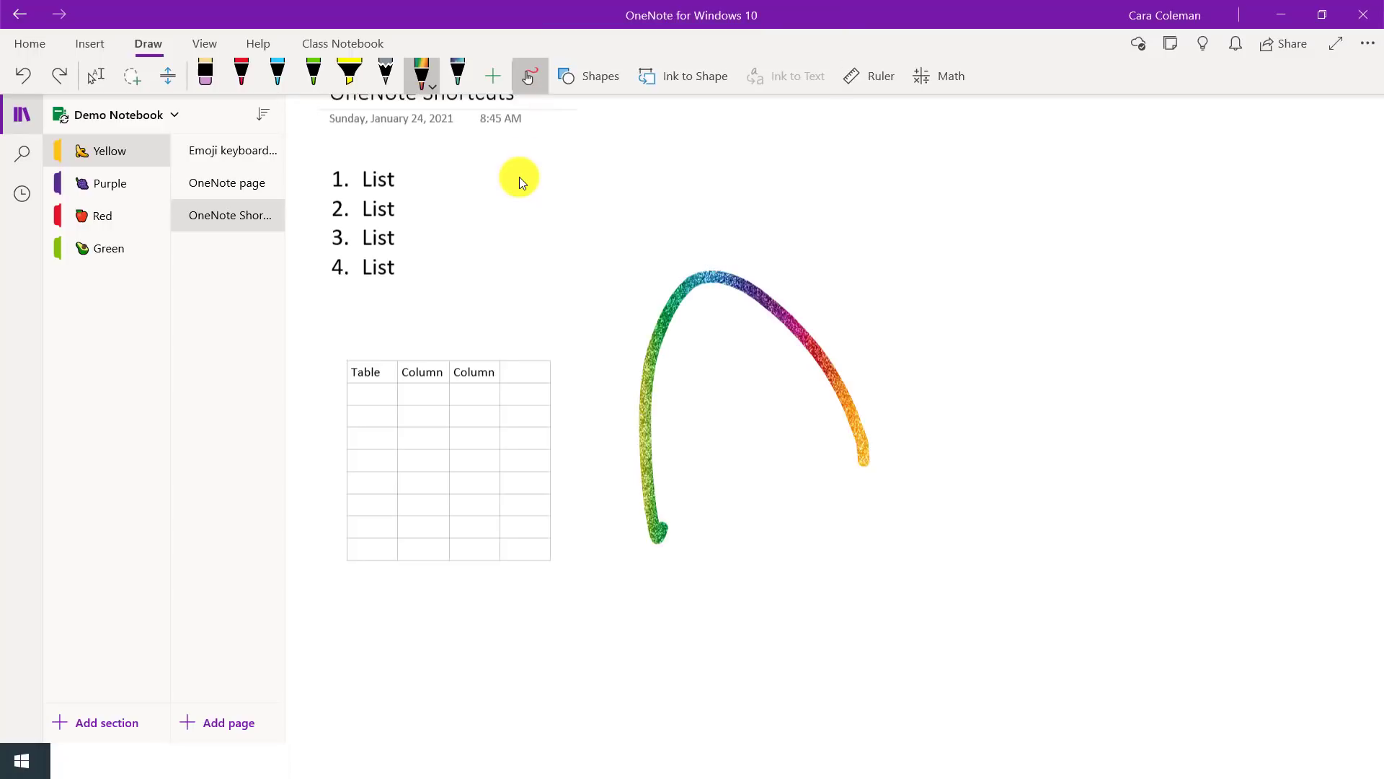
{"action": "mouse_move", "coordinate": [806, 462]}
{"action": "left_mouse_down"}
{"action": "mouse_move", "coordinate": [686, 523]}
{"action": "mouse_move", "coordinate": [802, 501]}
{"action": "left_mouse_up"}
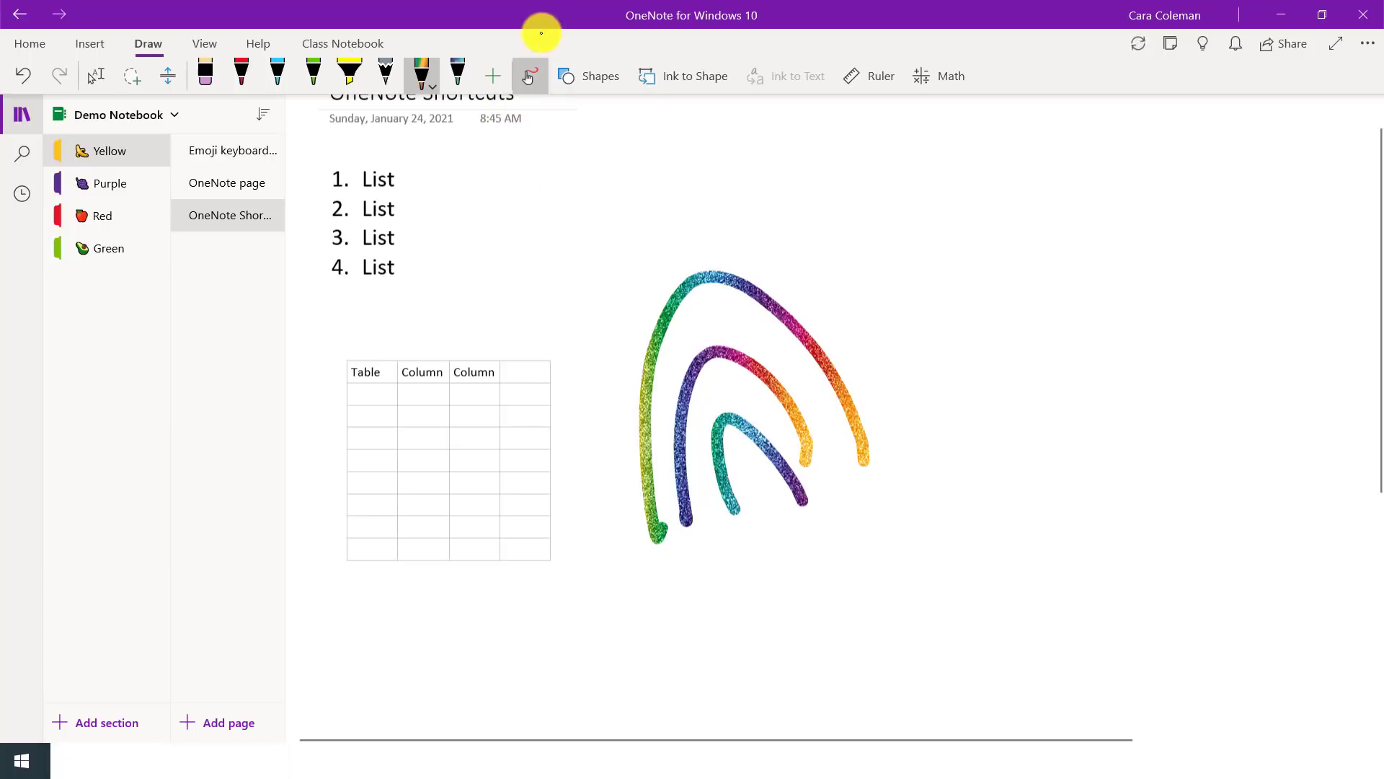
{"action": "mouse_move", "coordinate": [615, 6]}
{"action": "left_click", "coordinate": [613, 28]}
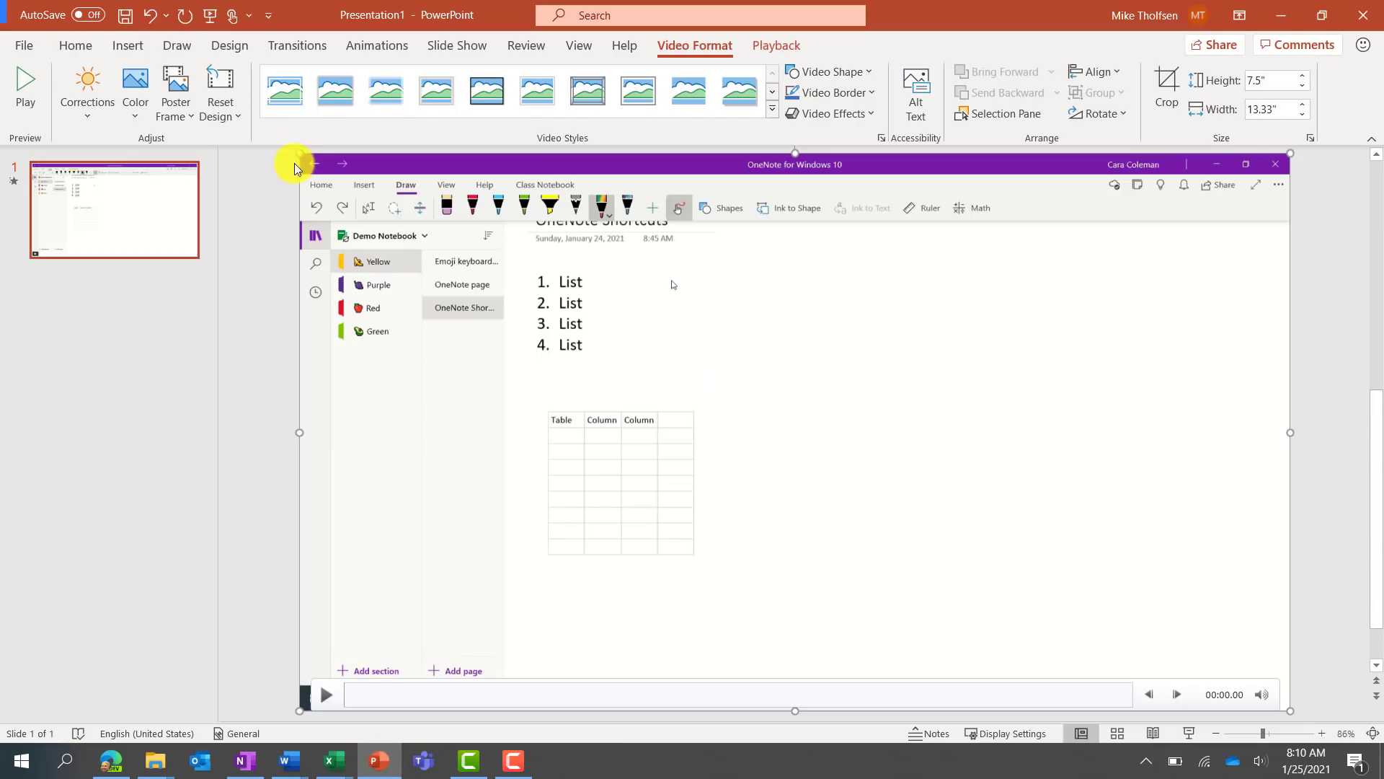
Step: Shrink the recorded video to fit the slide and play it back briefly
{"action": "left_click_drag", "start_coordinate": [300, 155], "coordinate": [433, 285]}
{"action": "left_click_drag", "start_coordinate": [572, 334], "coordinate": [582, 318]}
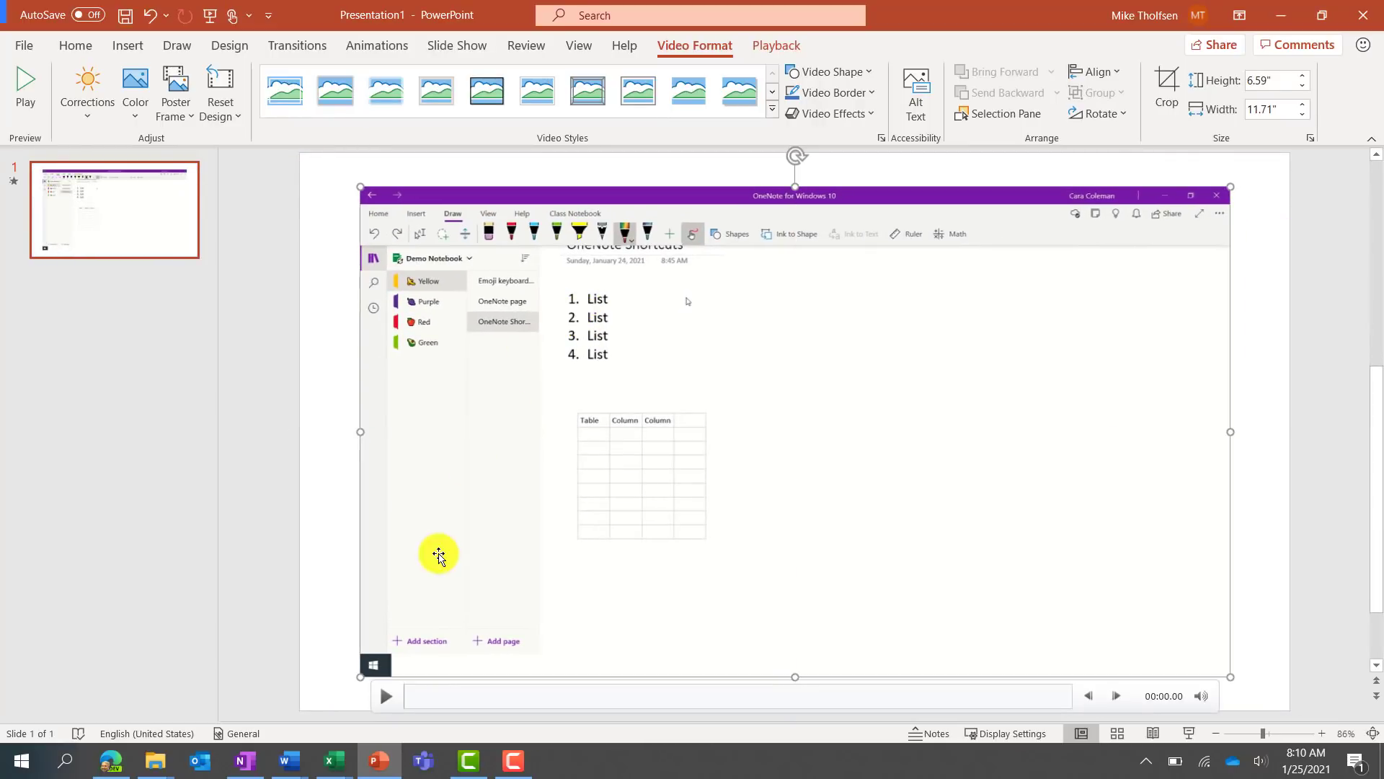
{"action": "left_click", "coordinate": [383, 696]}
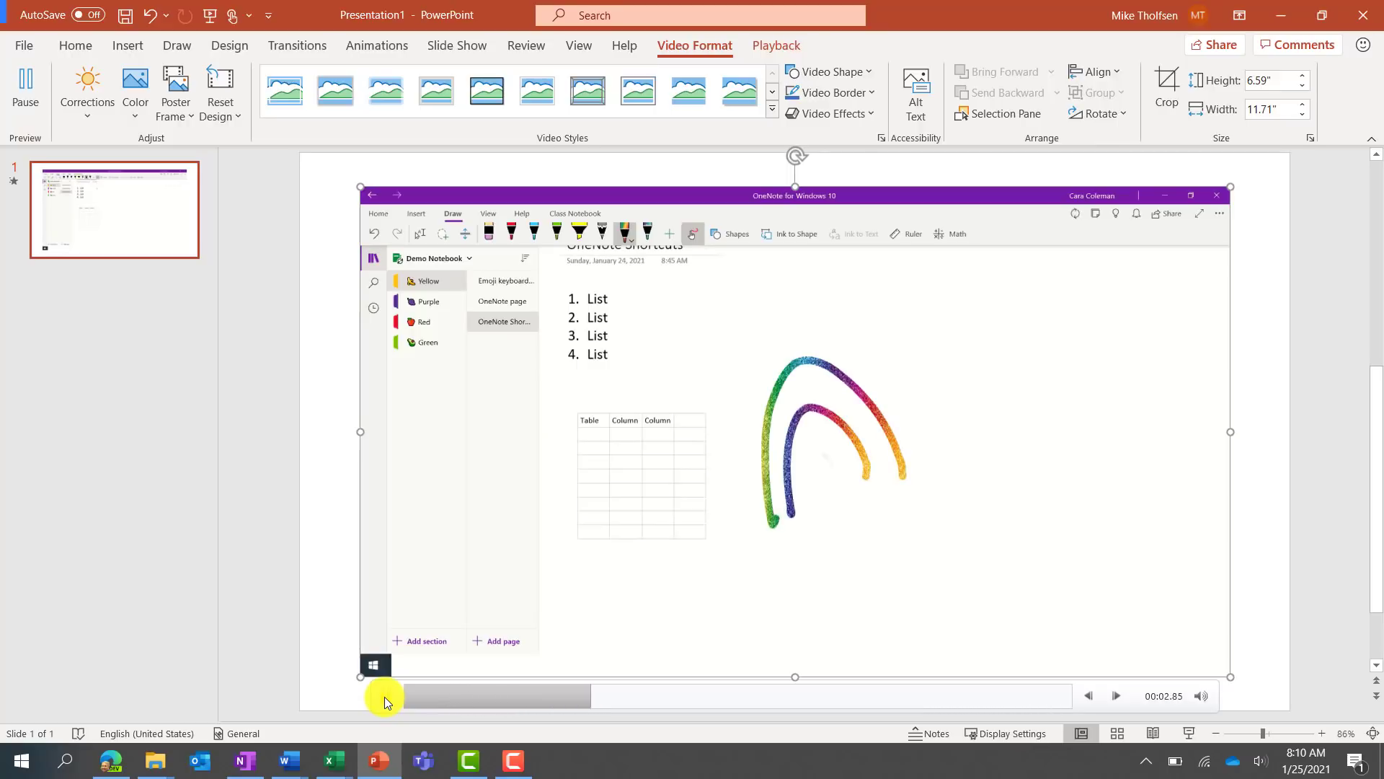
{"action": "left_click", "coordinate": [384, 696]}
{"action": "left_click", "coordinate": [765, 47]}
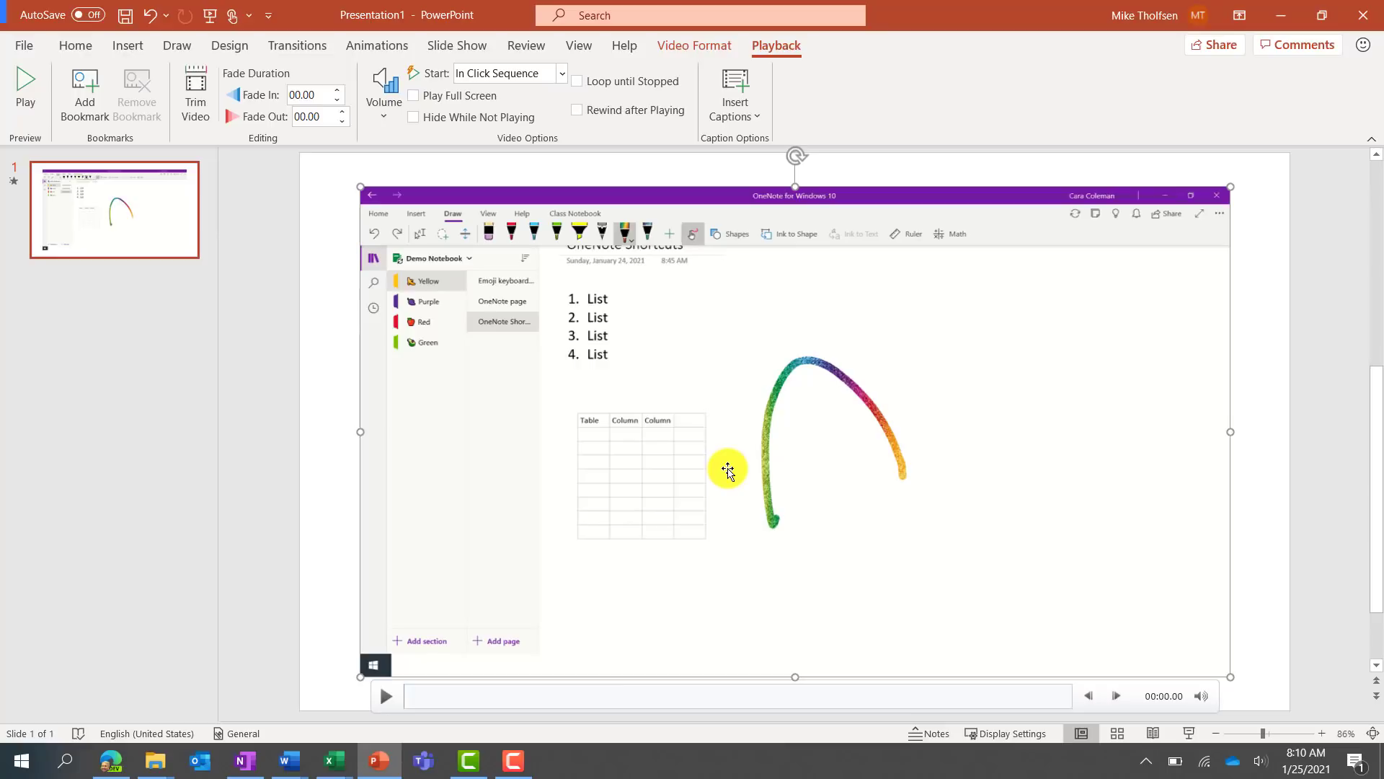
Step: Save the video from the slide as the MP4 file OneNote Video
{"action": "right_click", "coordinate": [746, 415]}
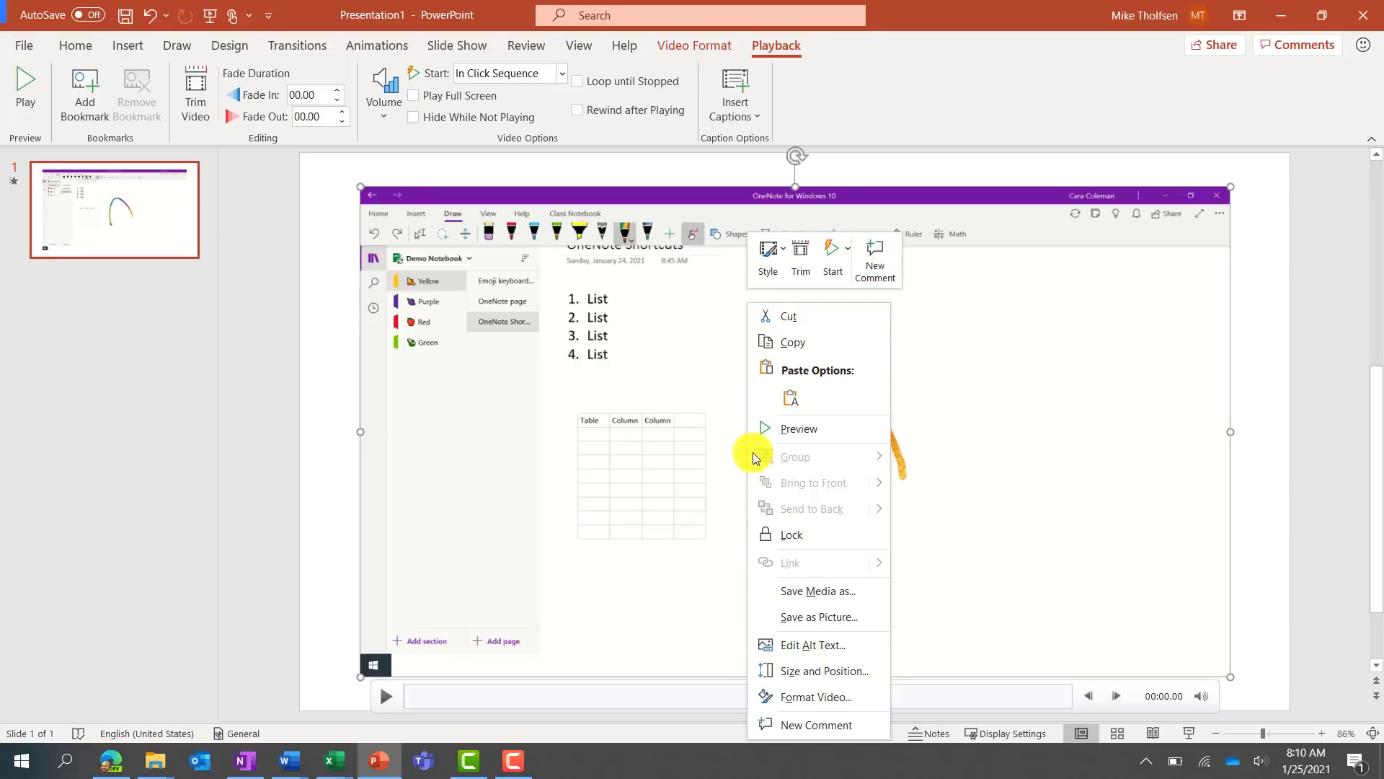
{"action": "left_click", "coordinate": [822, 592]}
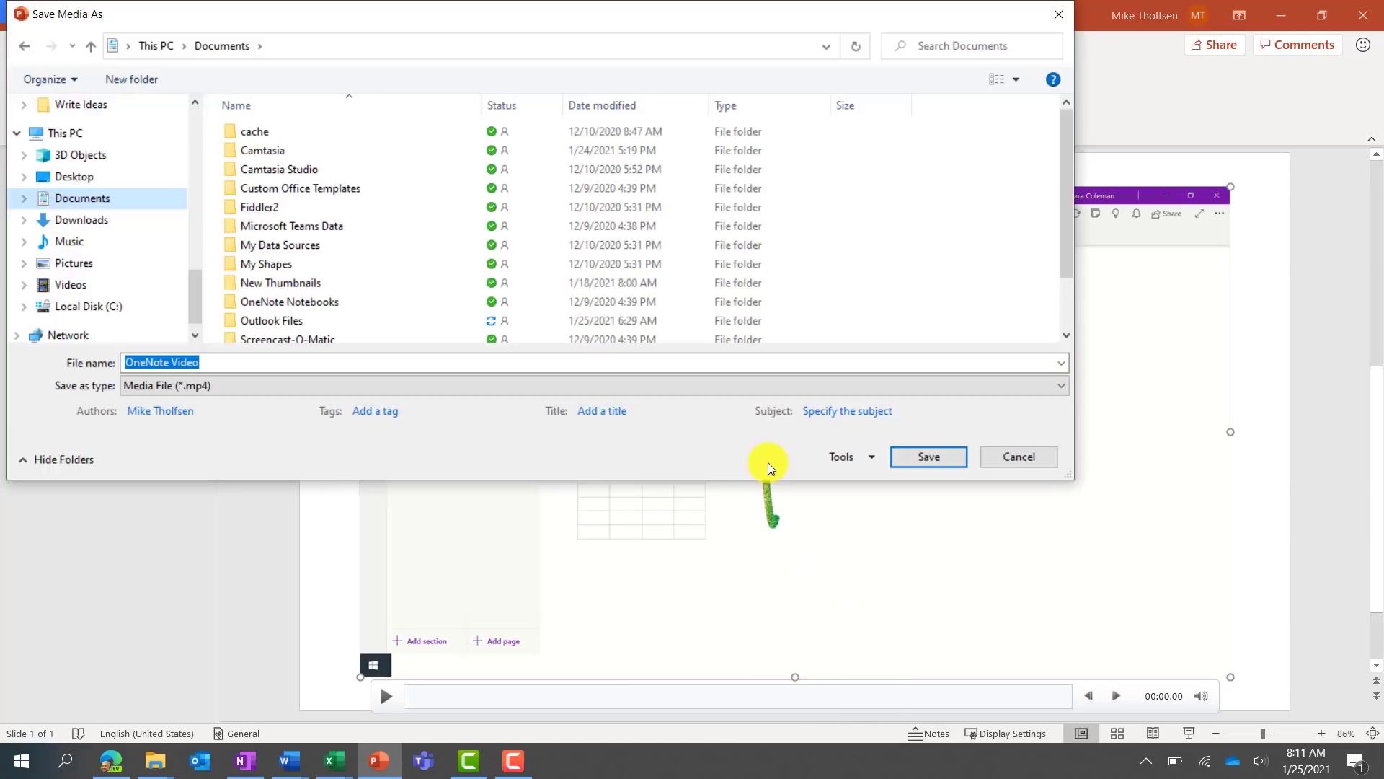
{"action": "left_click", "coordinate": [925, 460]}
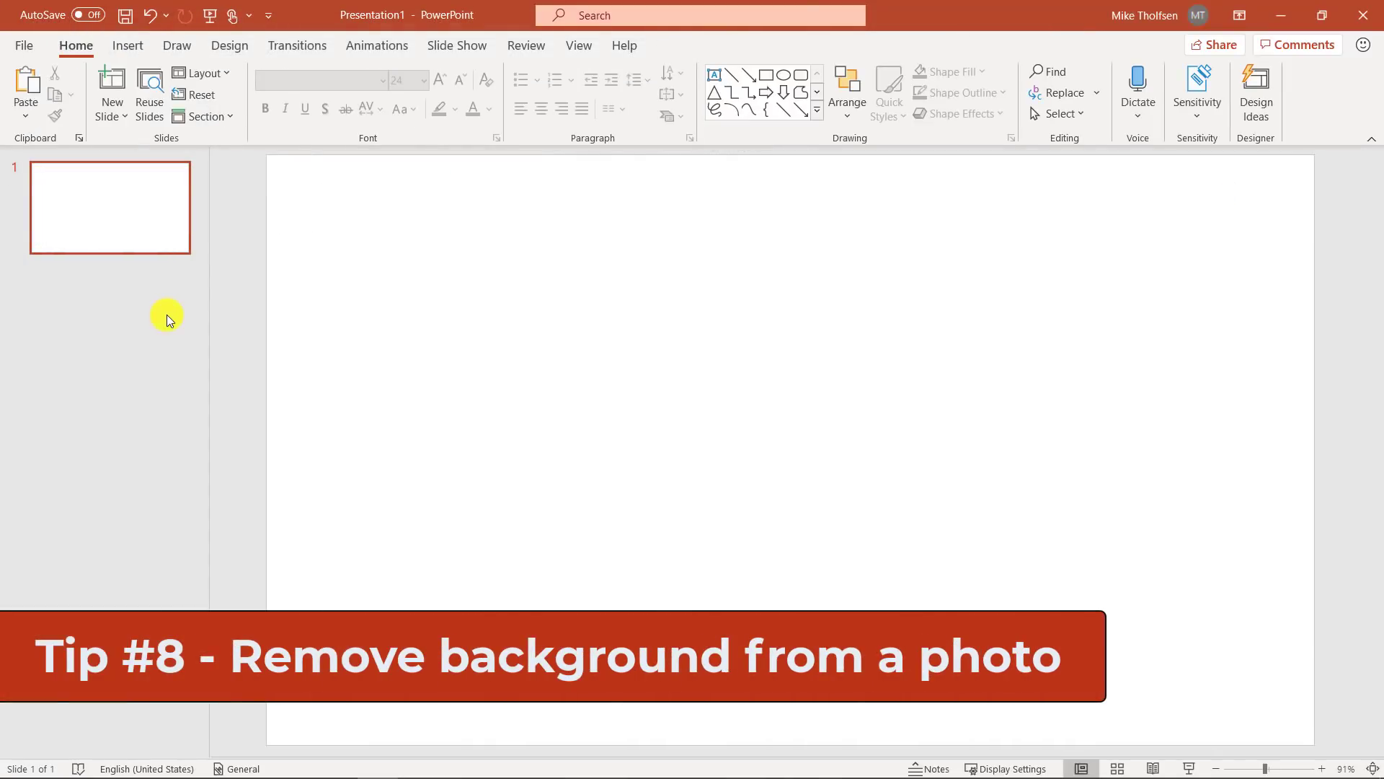
Step: Insert an owl stock photo, found by searching 'Owl', onto the blank slide
{"action": "left_click", "coordinate": [122, 45]}
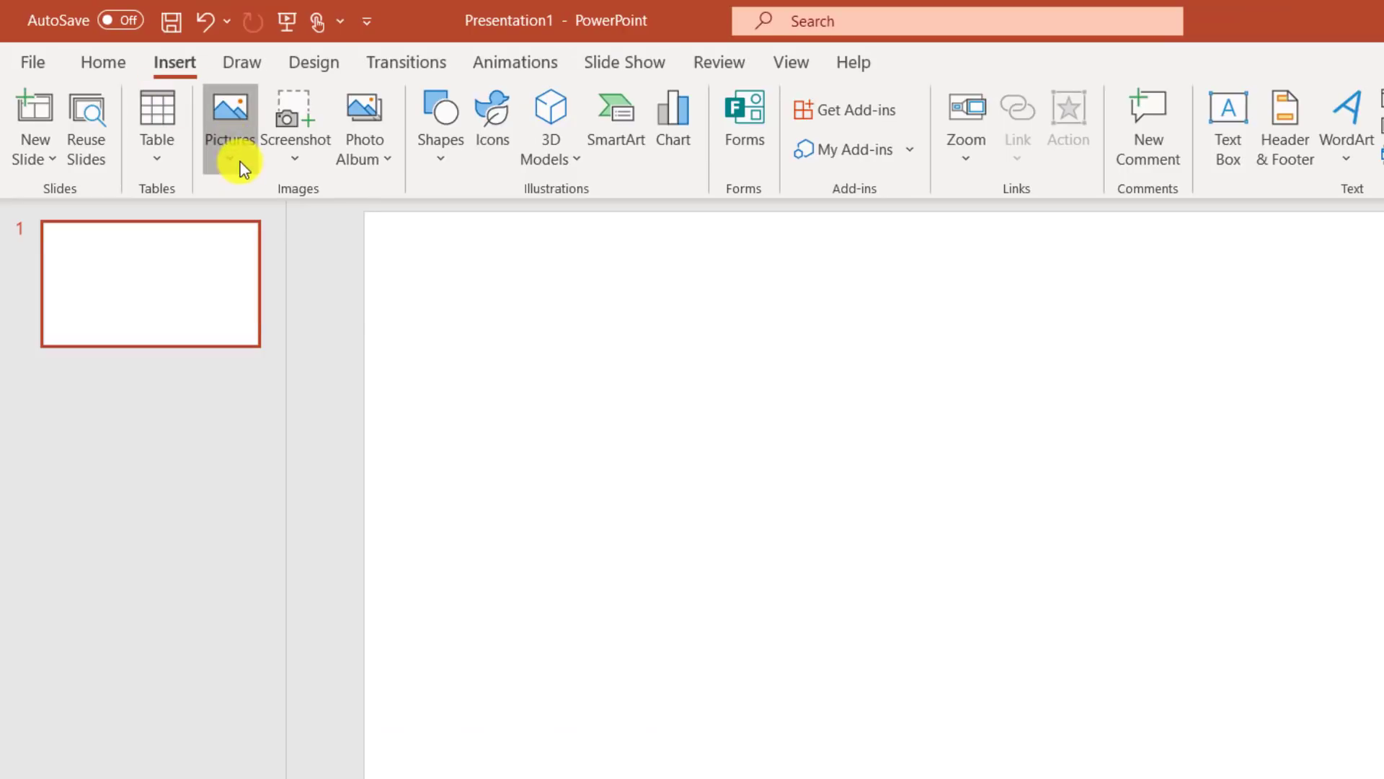
{"action": "left_click", "coordinate": [240, 162]}
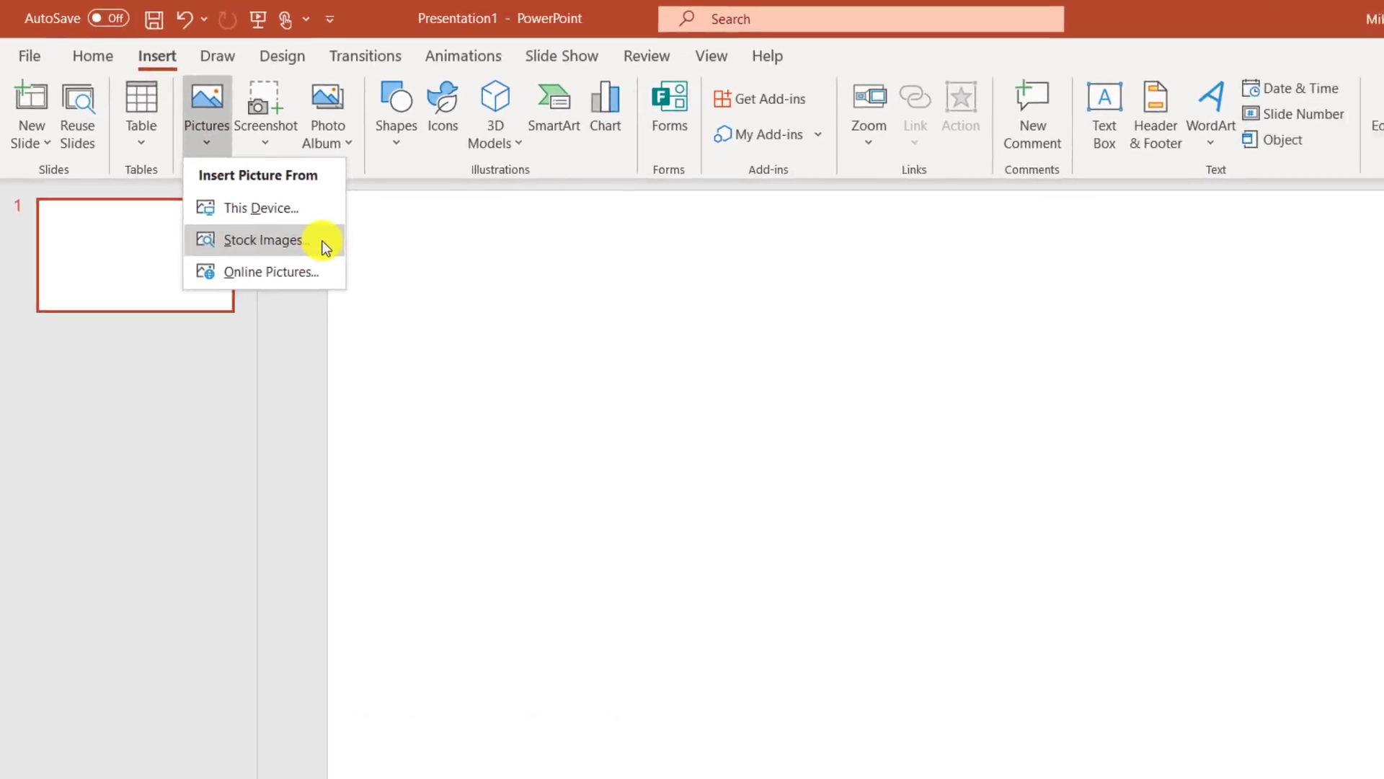
{"action": "left_click", "coordinate": [323, 243]}
{"action": "type", "text": "Ow"}
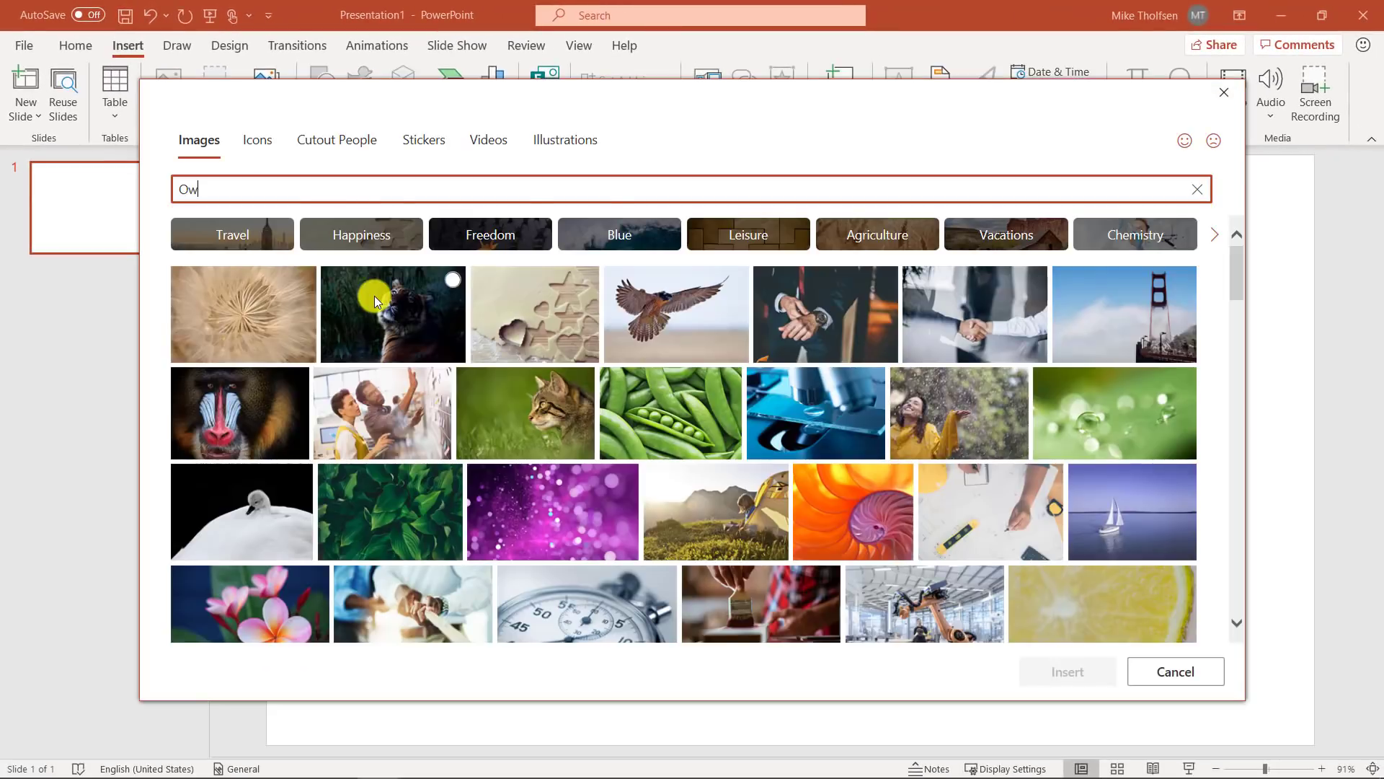
{"action": "type", "text": "l"}
{"action": "left_click", "coordinate": [546, 274]}
{"action": "left_click", "coordinate": [1067, 677]}
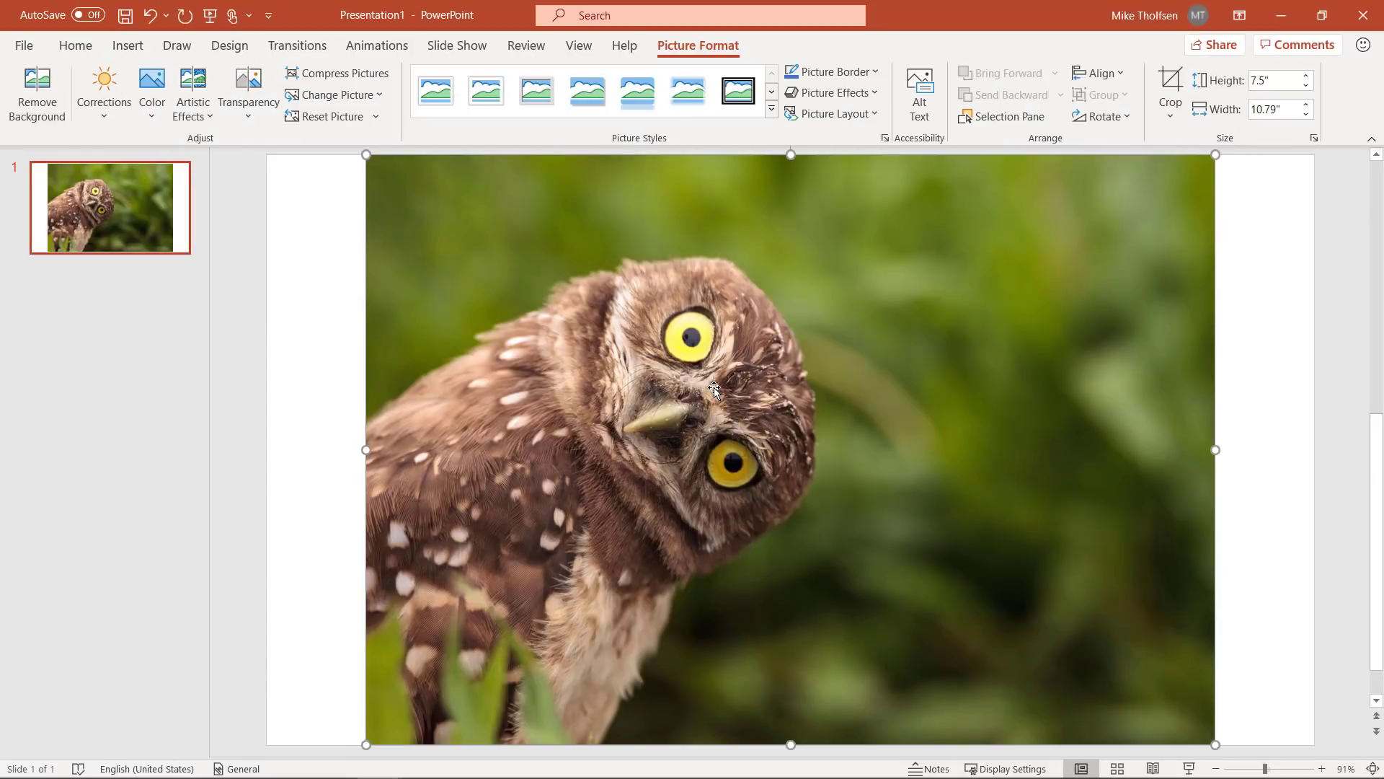
{"action": "left_click", "coordinate": [119, 116]}
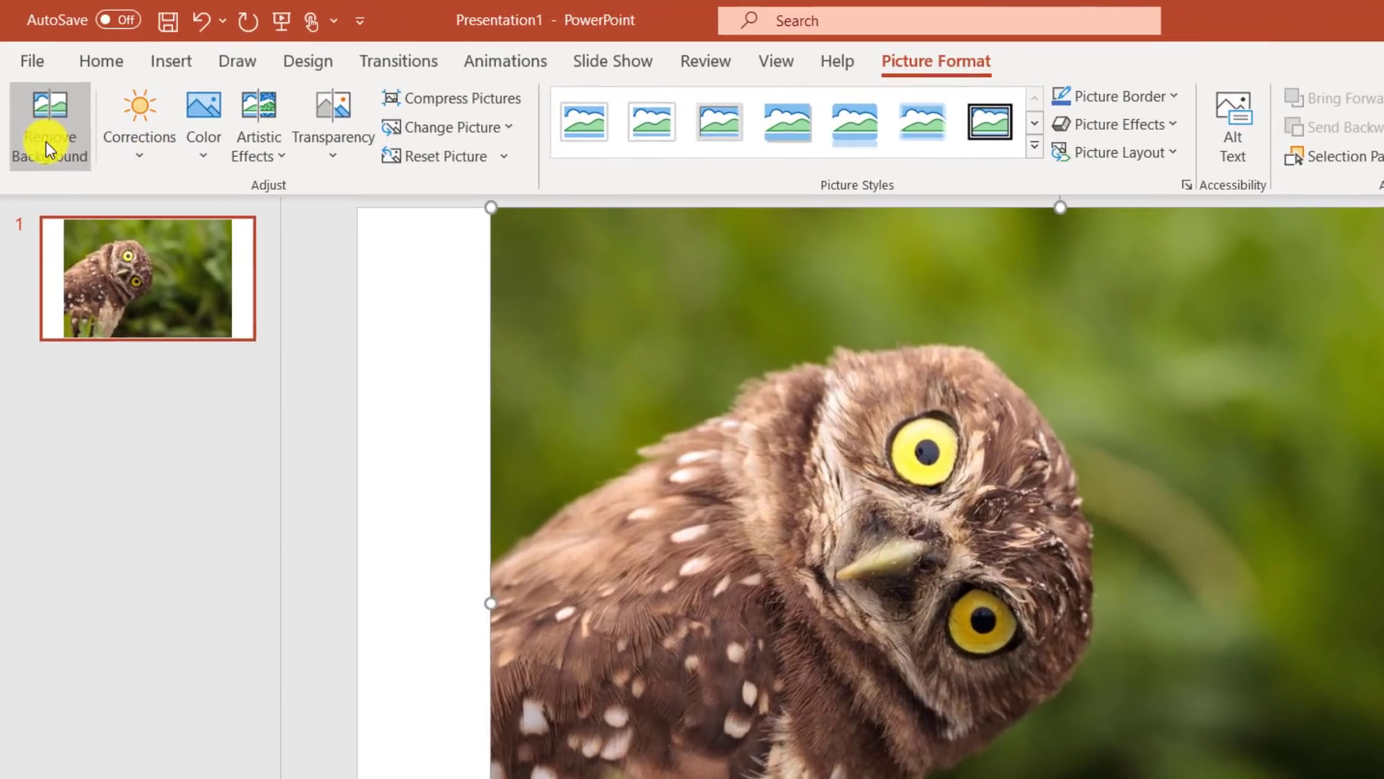
Step: Remove the owl photo's background, keeping its lower body, grass and left-edge strip
{"action": "left_click", "coordinate": [35, 105]}
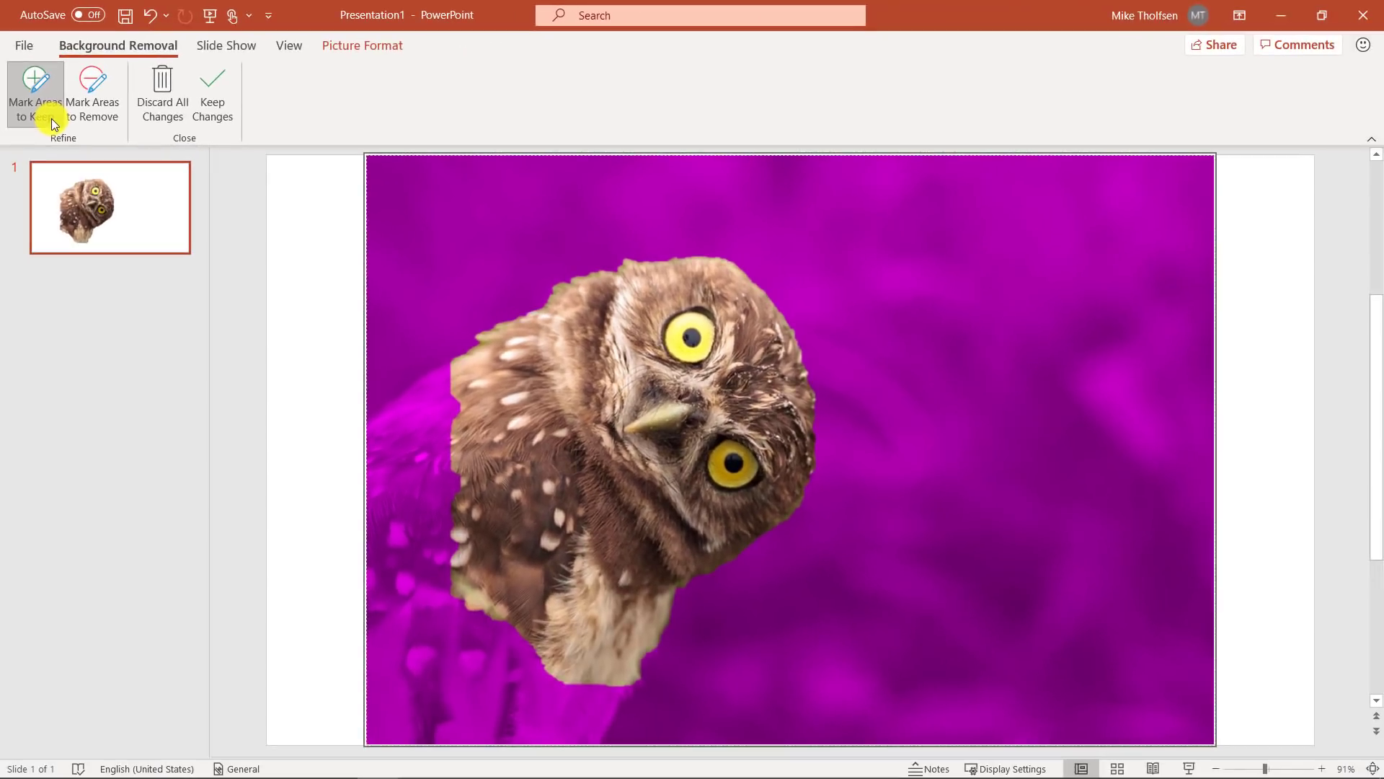
{"action": "left_click", "coordinate": [50, 118]}
{"action": "left_click_drag", "start_coordinate": [420, 374], "coordinate": [422, 430]}
{"action": "left_click_drag", "start_coordinate": [416, 505], "coordinate": [424, 732]}
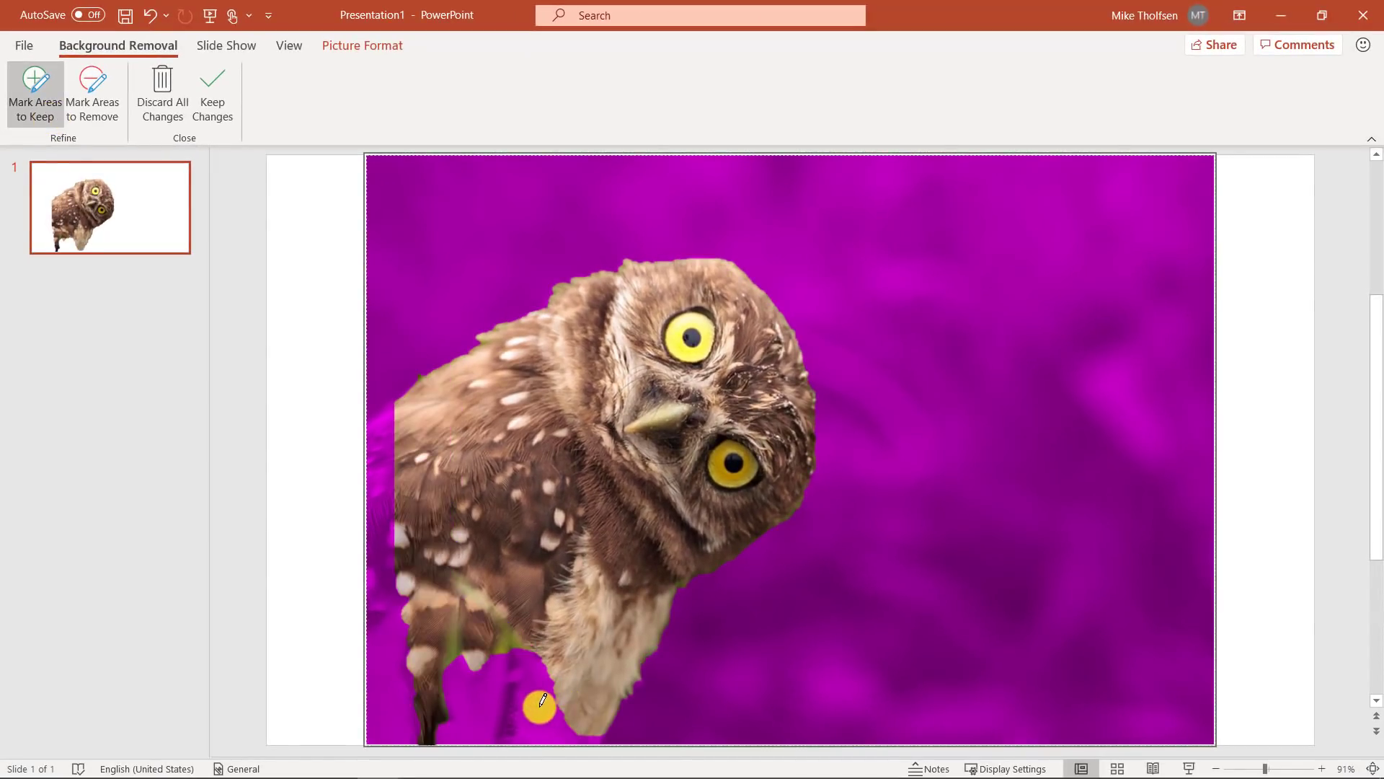
{"action": "left_click_drag", "start_coordinate": [568, 705], "coordinate": [438, 699]}
{"action": "left_click_drag", "start_coordinate": [382, 422], "coordinate": [380, 737]}
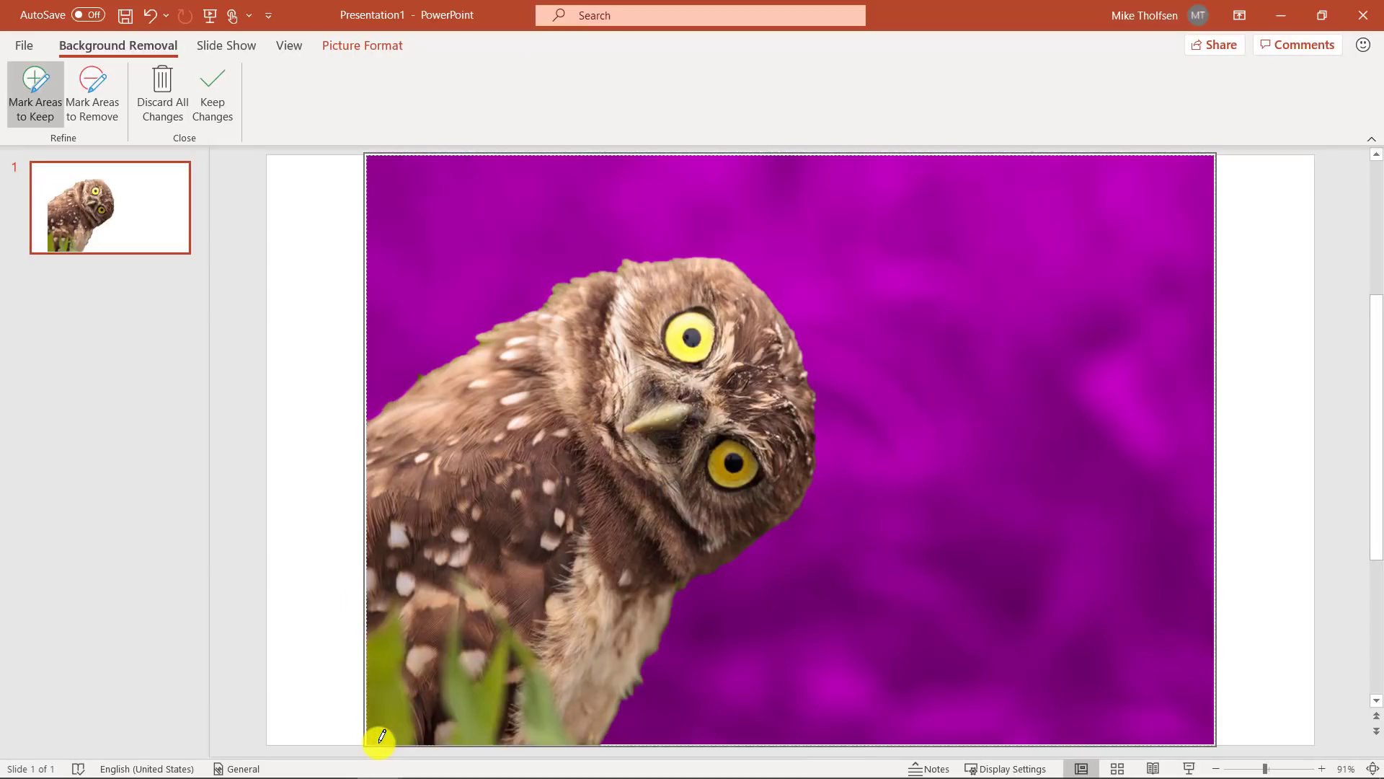
{"action": "left_click", "coordinate": [209, 92]}
Step: Move the owl cut-out left and fill the slide background with a stock golf photo
{"action": "left_click_drag", "start_coordinate": [569, 439], "coordinate": [465, 443]}
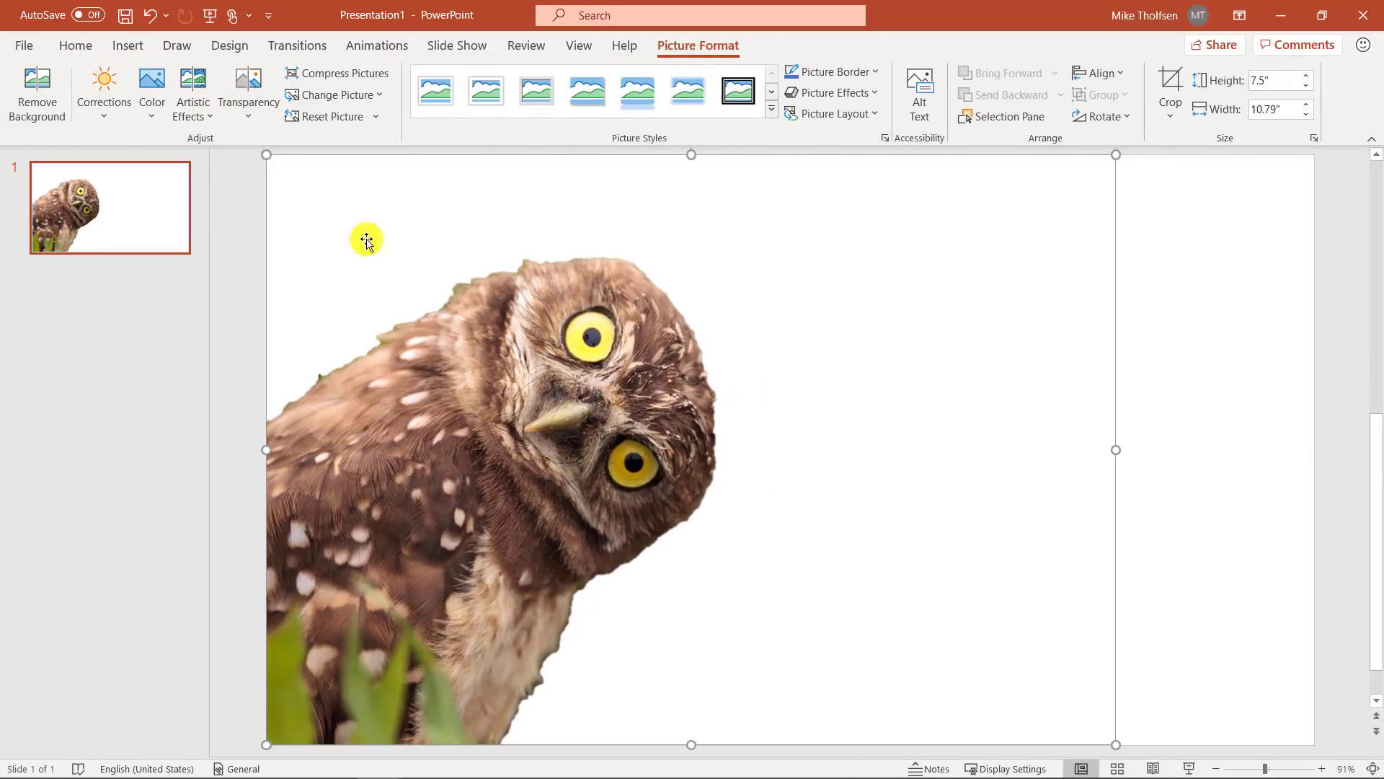
{"action": "key", "text": "Escape"}
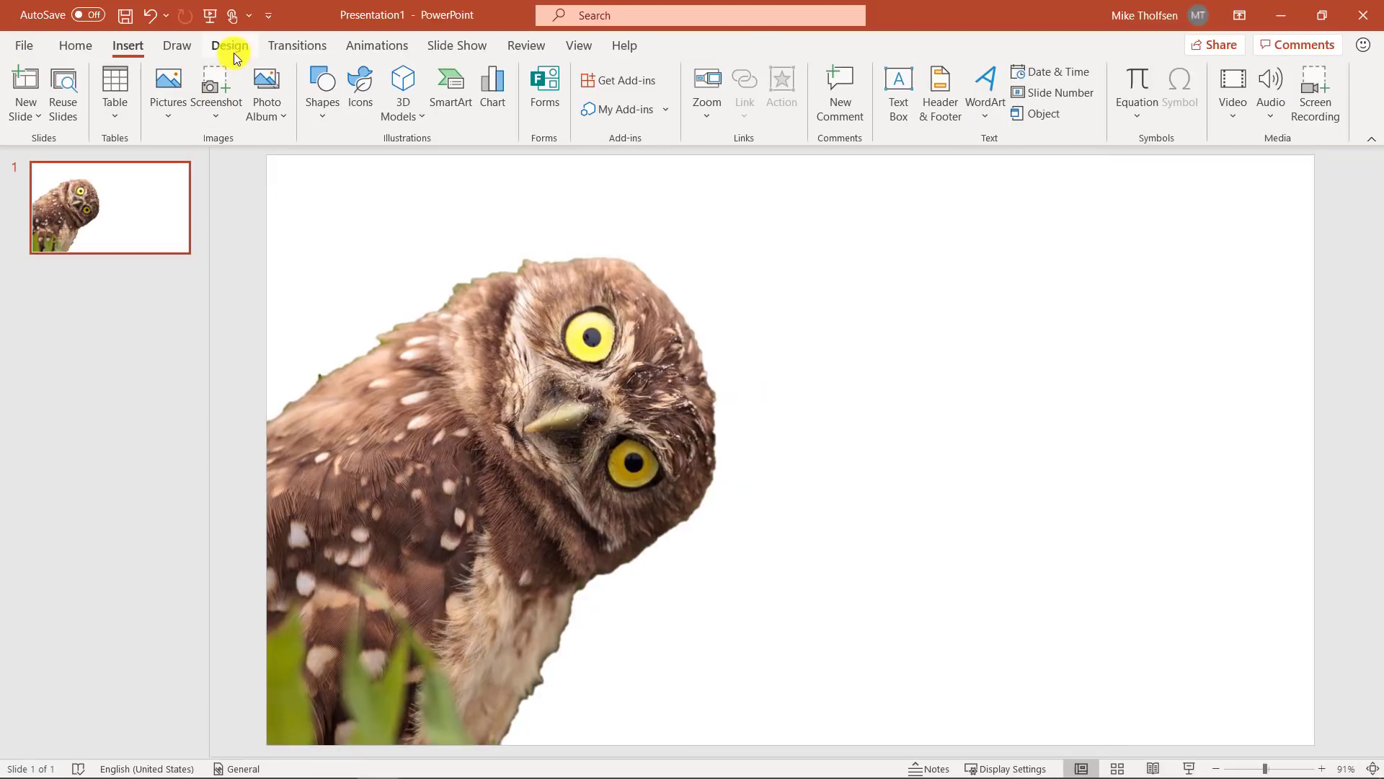
{"action": "left_click", "coordinate": [233, 47]}
{"action": "left_click", "coordinate": [1226, 88]}
{"action": "left_click", "coordinate": [1130, 308]}
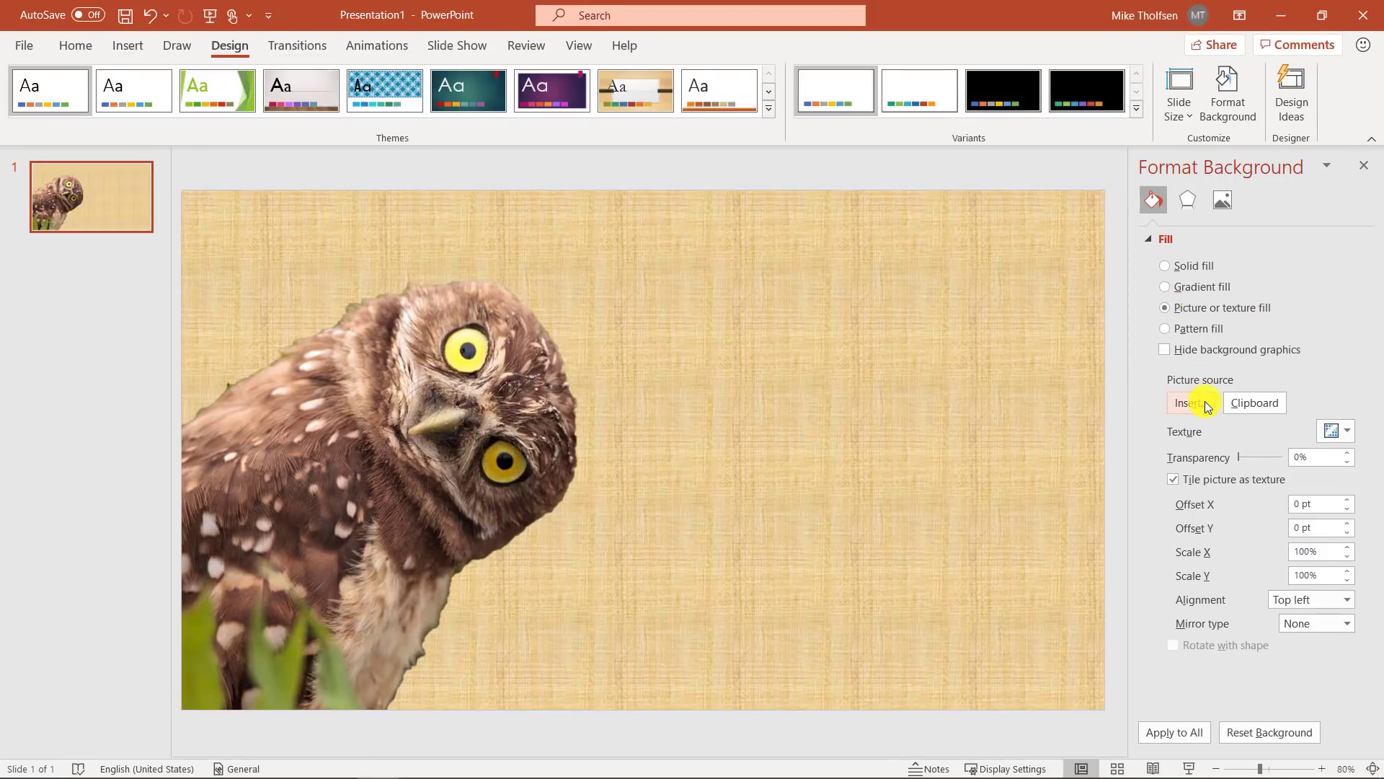
{"action": "left_click", "coordinate": [1168, 404]}
{"action": "left_click", "coordinate": [468, 342]}
{"action": "type", "text": "Golf"}
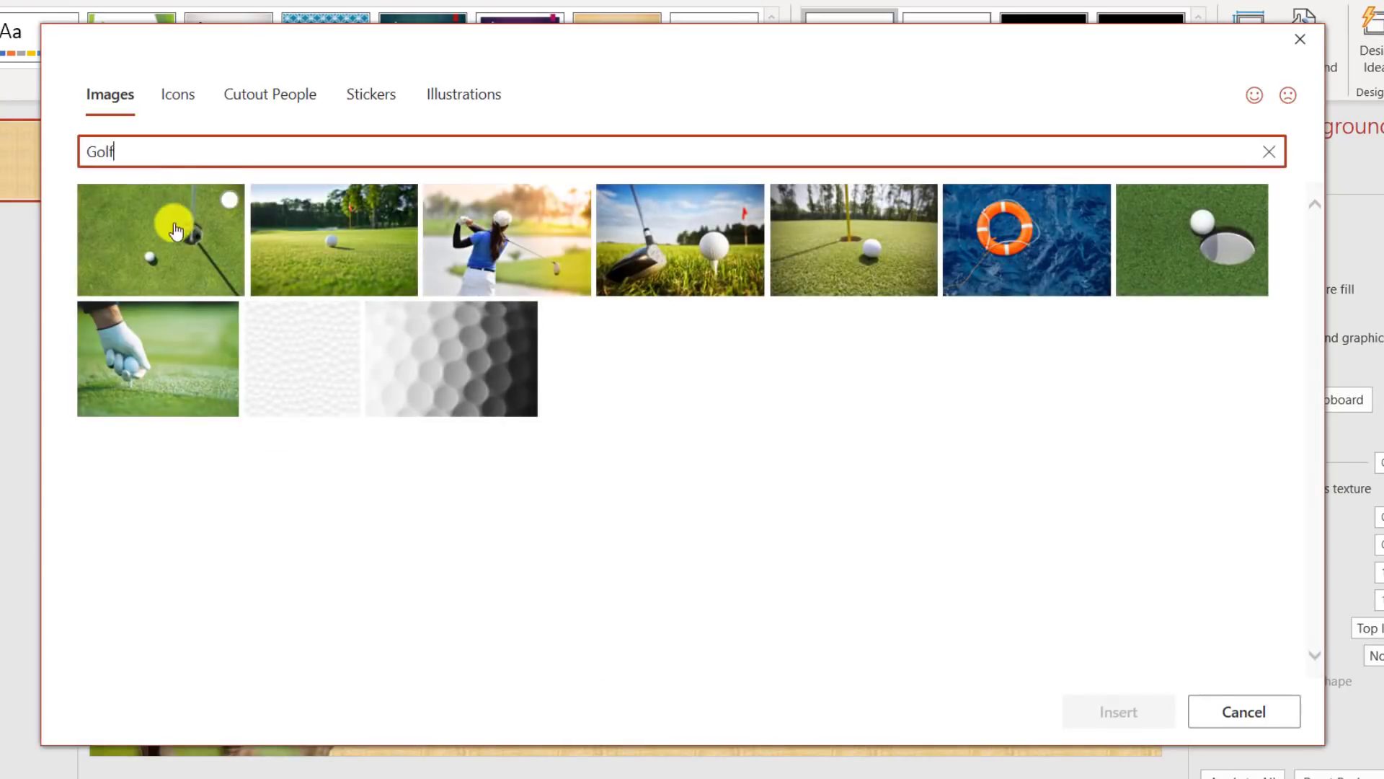
{"action": "left_click", "coordinate": [332, 241]}
{"action": "left_click", "coordinate": [1103, 711]}
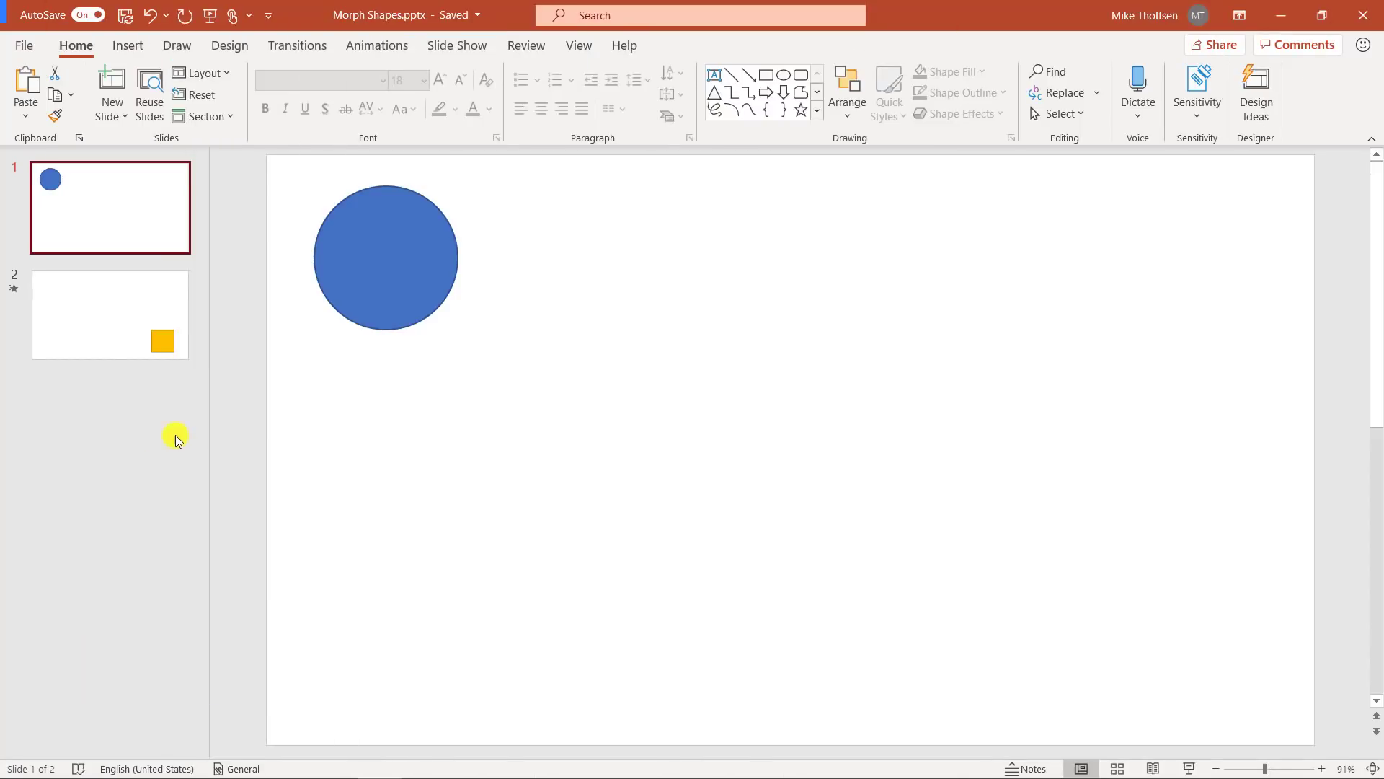
Step: Rename slide 1's blue circle from Oval 3 to !!shape in the Selection Pane
{"action": "left_click", "coordinate": [101, 324]}
{"action": "left_click", "coordinate": [144, 215]}
{"action": "left_click", "coordinate": [287, 225]}
{"action": "left_click", "coordinate": [378, 269]}
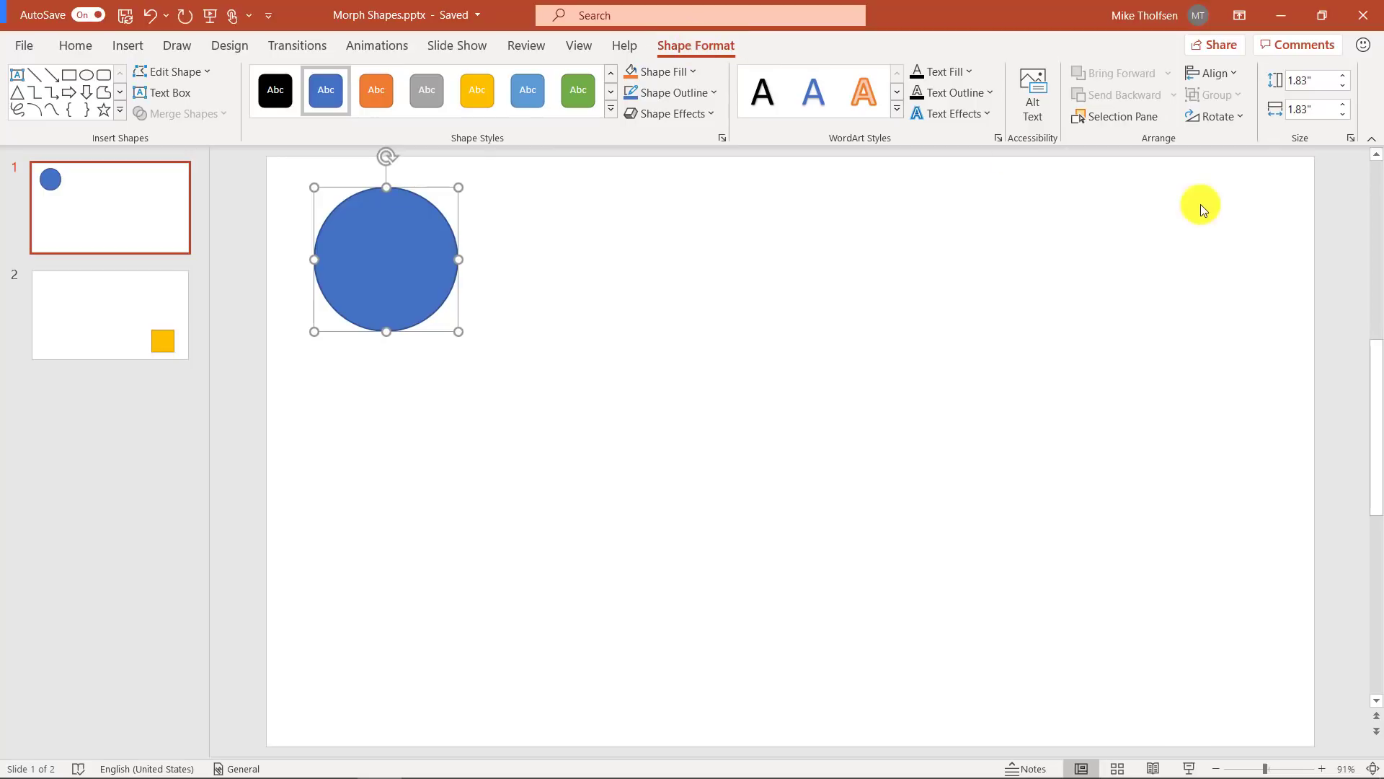
{"action": "left_click", "coordinate": [1117, 112]}
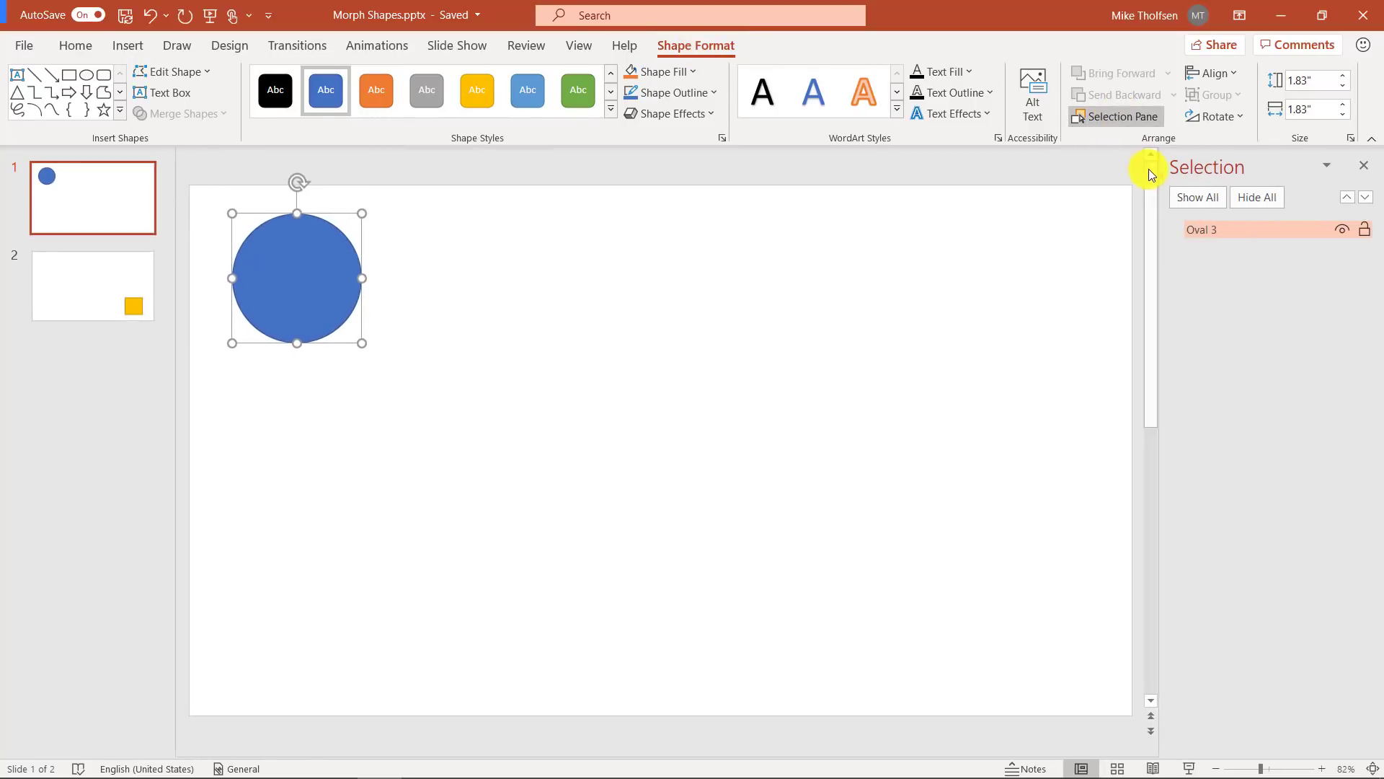
{"action": "double_click", "coordinate": [1235, 231]}
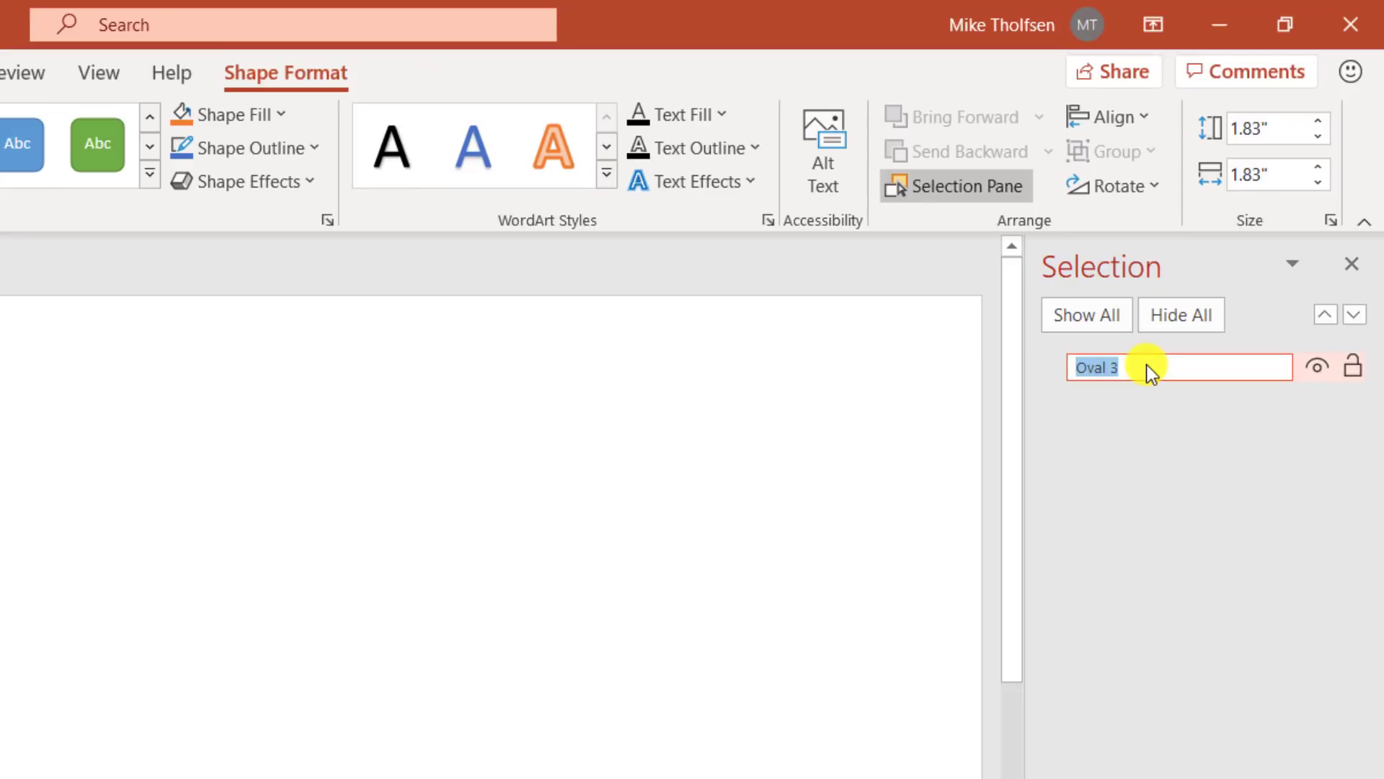
{"action": "key", "text": "BackSpace"}
{"action": "type", "text": "!!shape"}
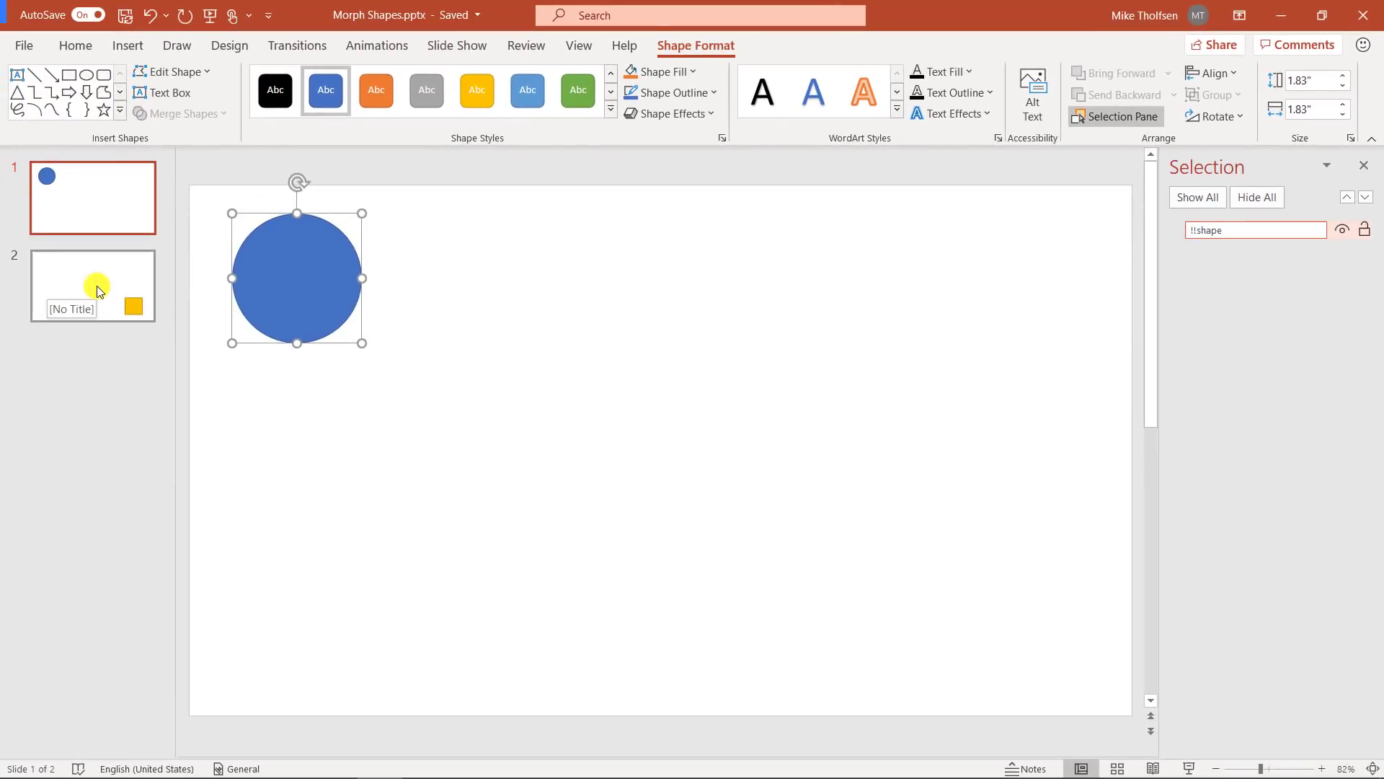
Step: Begin renaming slide 2's yellow square by clearing its Rectangle 1 name
{"action": "left_click", "coordinate": [97, 285]}
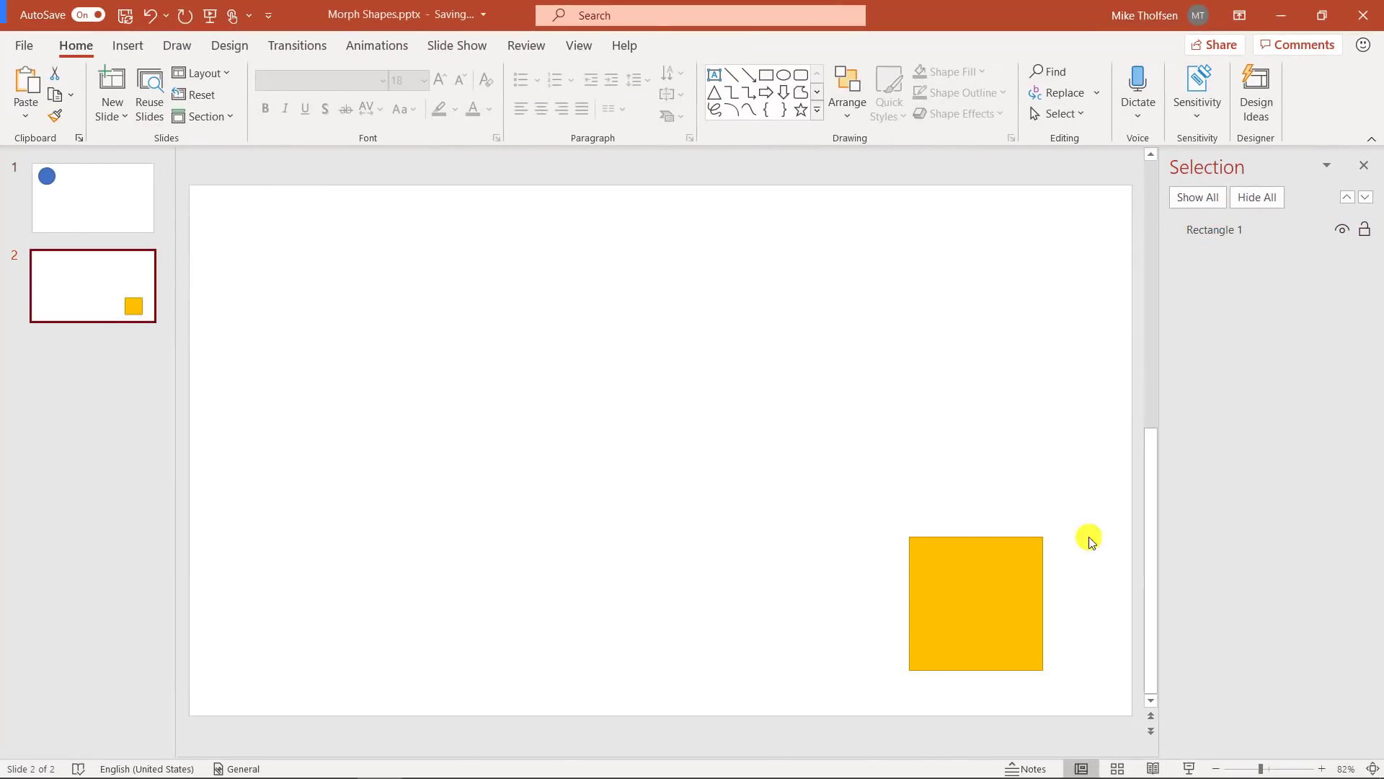
{"action": "left_click", "coordinate": [995, 610]}
{"action": "double_click", "coordinate": [995, 610]}
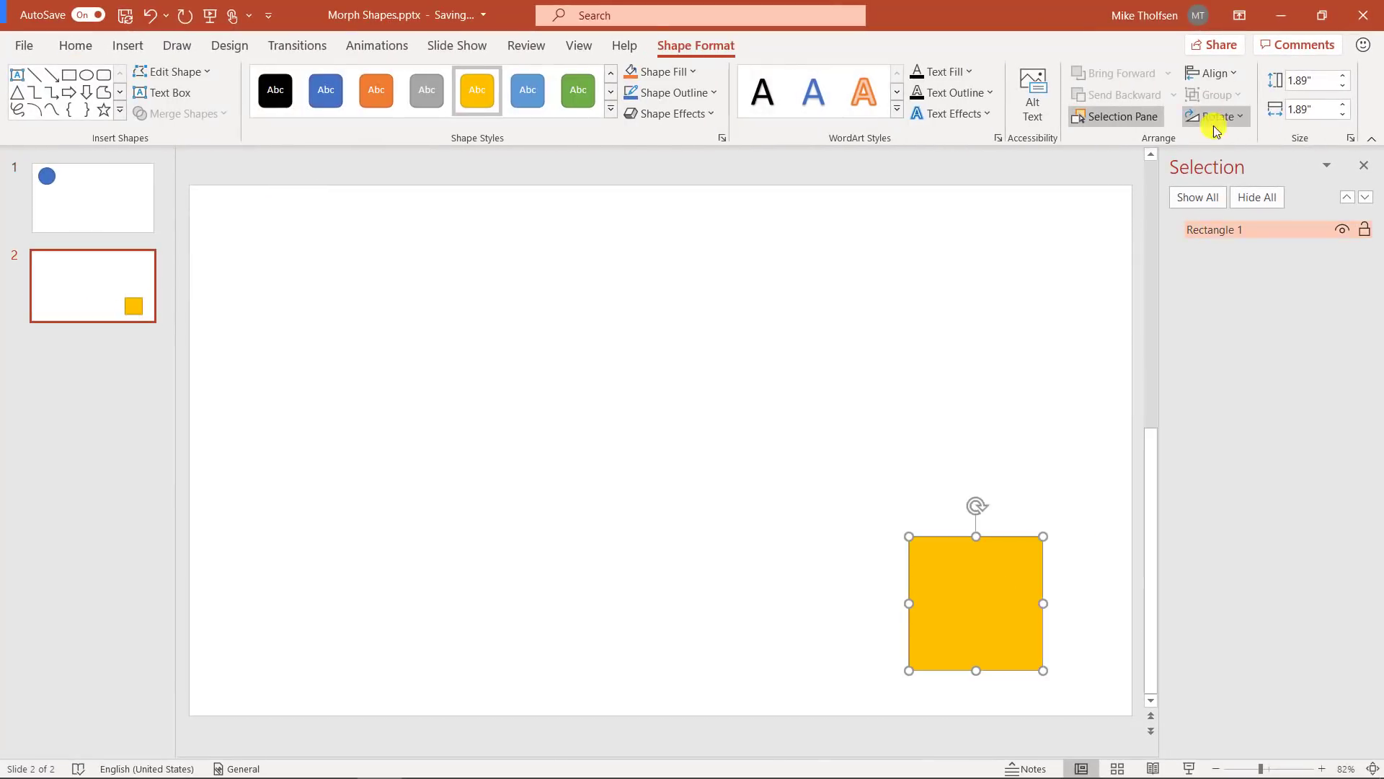
{"action": "double_click", "coordinate": [1240, 227]}
{"action": "key", "text": "BackSpace"}
{"action": "type", "text": "!!shap"}
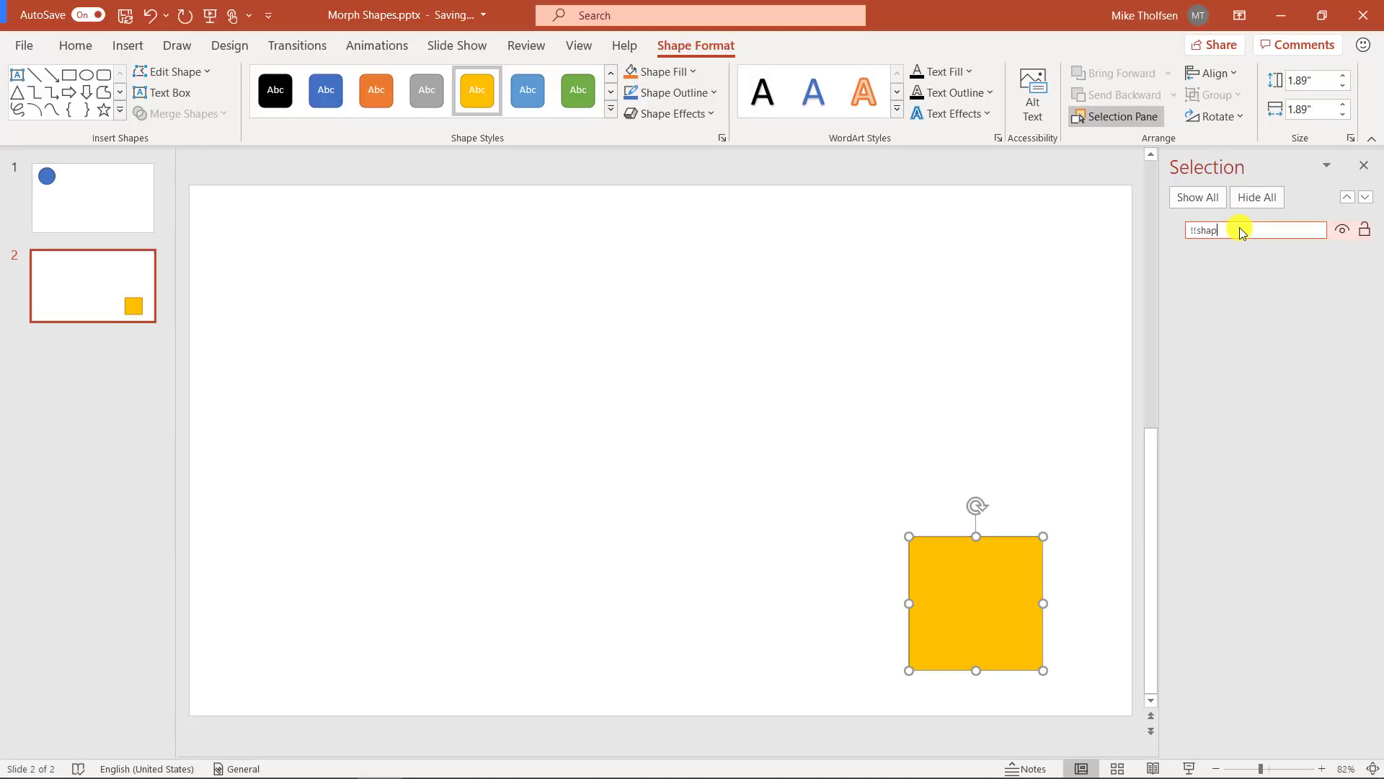
Step: Confirm the new shape name and give slide 2 the Morph transition
{"action": "type", "text": "e"}
{"action": "left_click", "coordinate": [308, 207]}
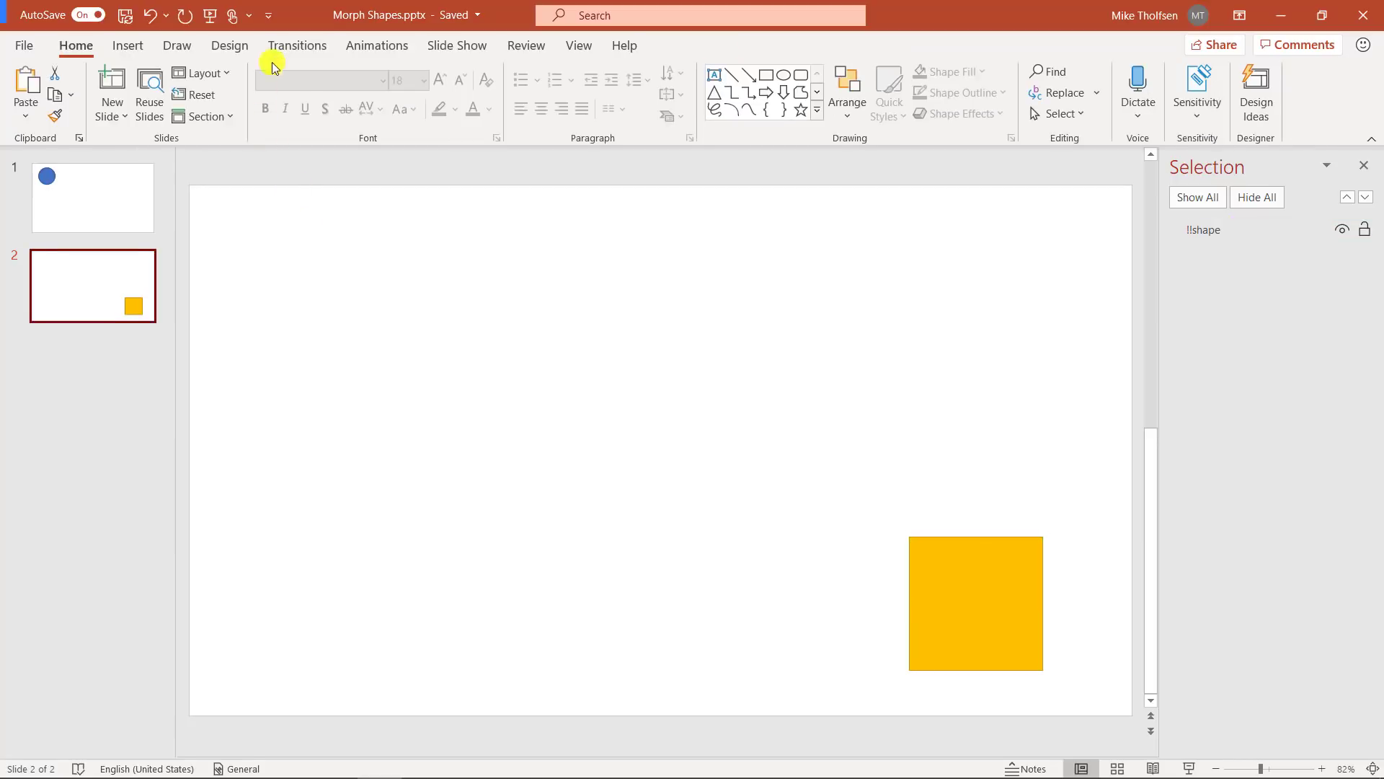
{"action": "left_click", "coordinate": [292, 44]}
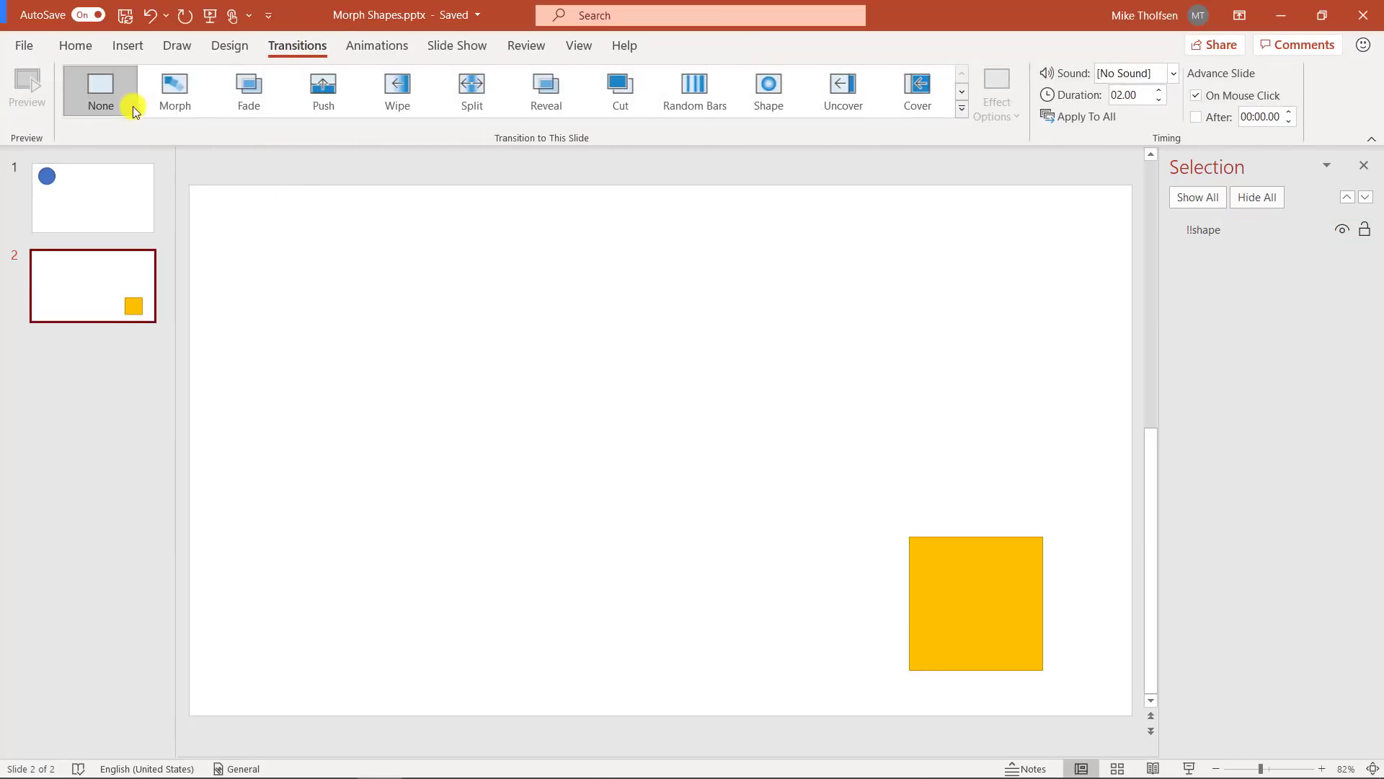
{"action": "left_click", "coordinate": [172, 90]}
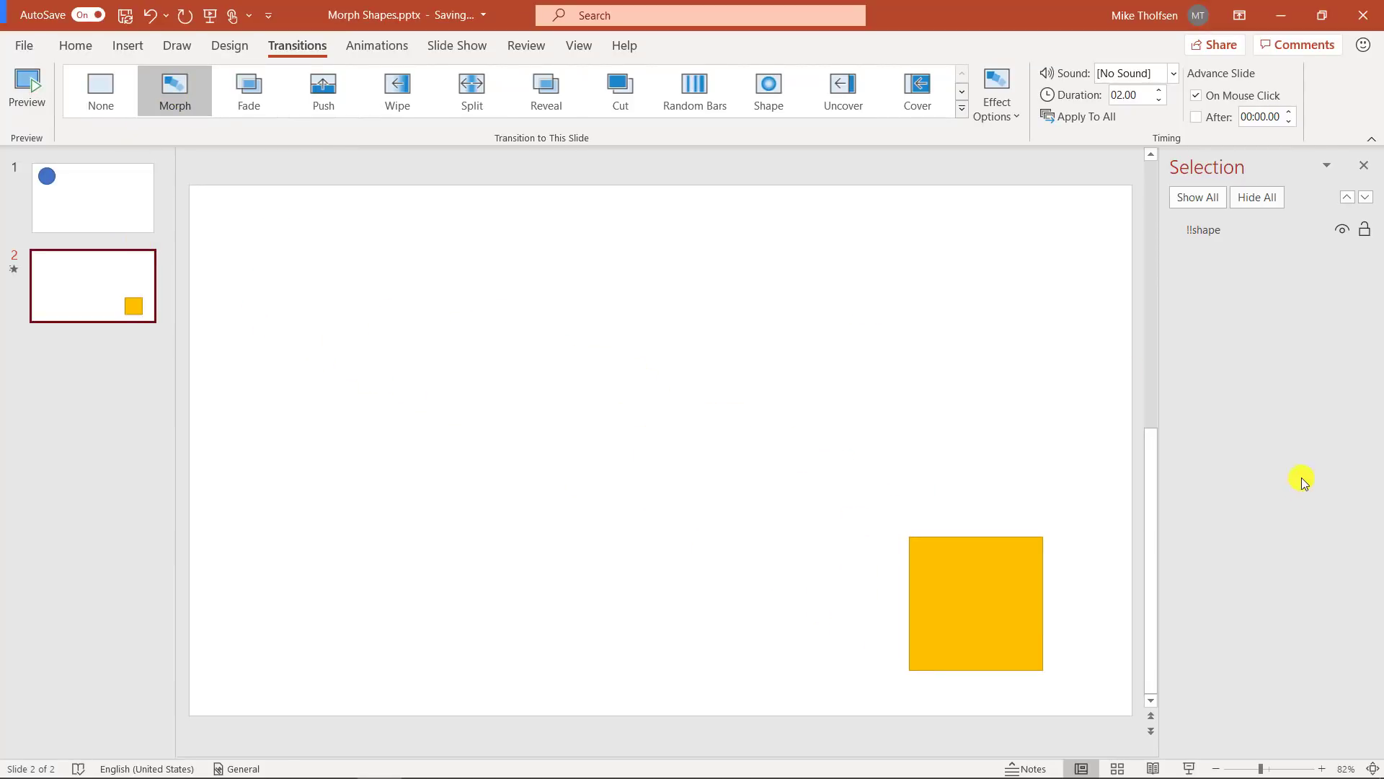
{"action": "scroll", "coordinate": [1220, 643], "scroll_direction": "up", "scroll_amount": 1}
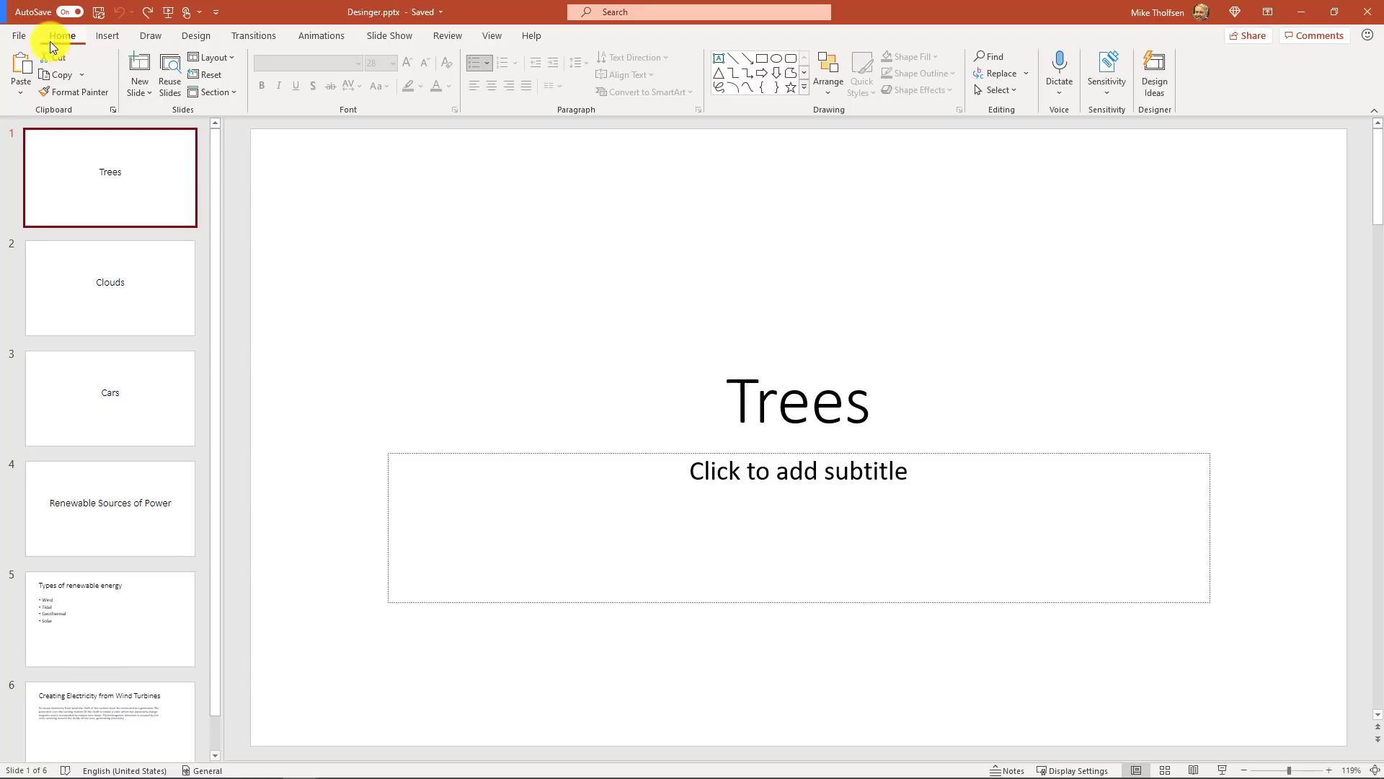
Step: Apply the snowy forest Design Idea to the Trees title slide, after briefly trying a tree-logo design
{"action": "left_click", "coordinate": [1158, 70]}
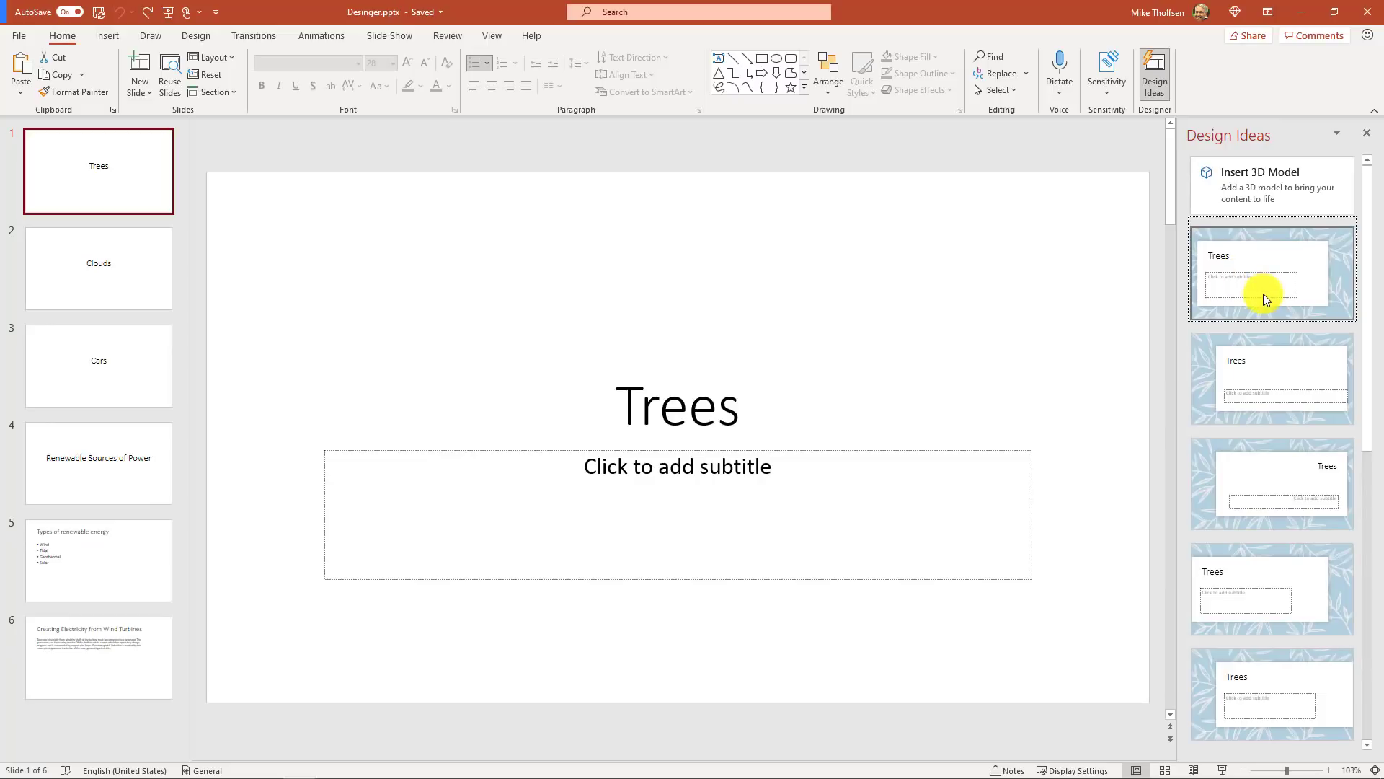
{"action": "scroll", "coordinate": [1263, 294], "scroll_direction": "down", "scroll_amount": 2}
{"action": "scroll", "coordinate": [1263, 294], "scroll_direction": "down", "scroll_amount": 2}
{"action": "scroll", "coordinate": [1262, 301], "scroll_direction": "down", "scroll_amount": 2}
{"action": "scroll", "coordinate": [1268, 312], "scroll_direction": "down", "scroll_amount": 1}
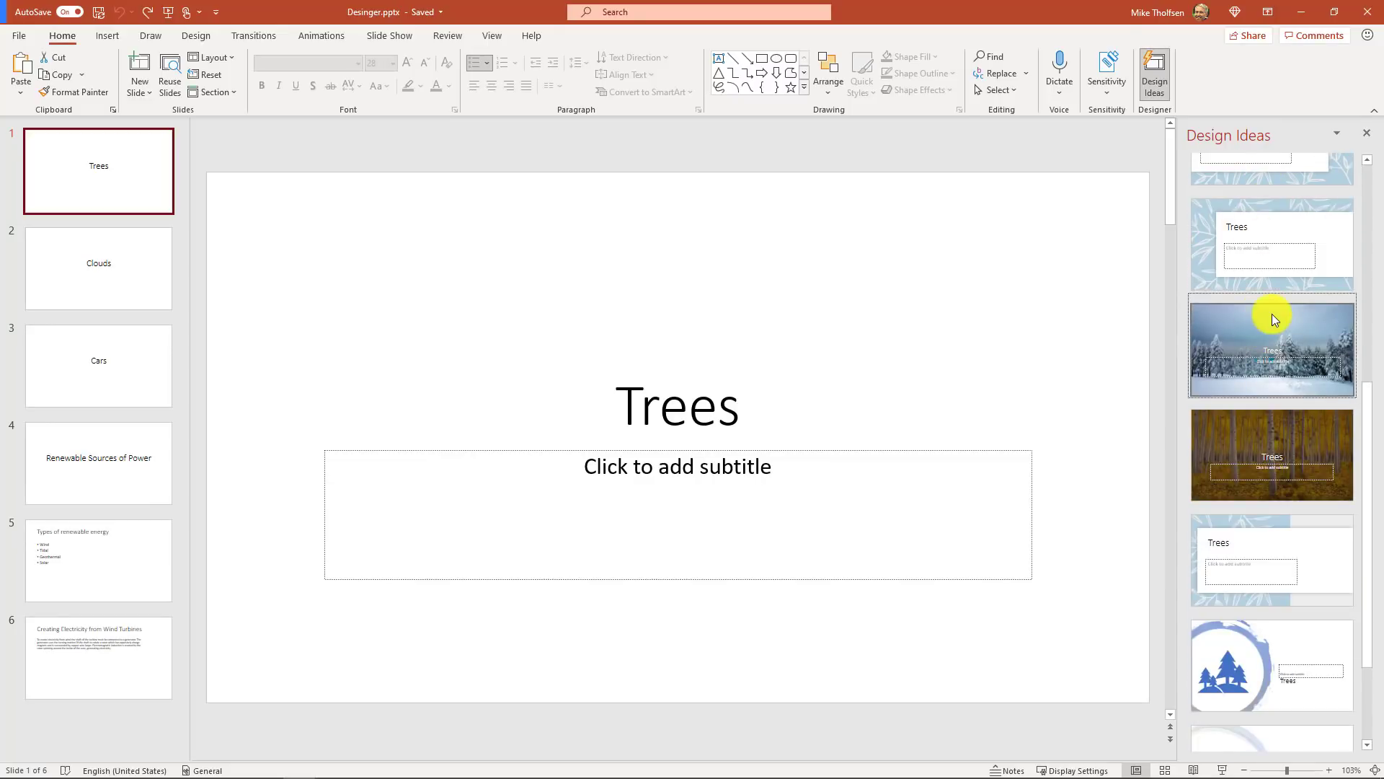
{"action": "left_click", "coordinate": [1272, 317]}
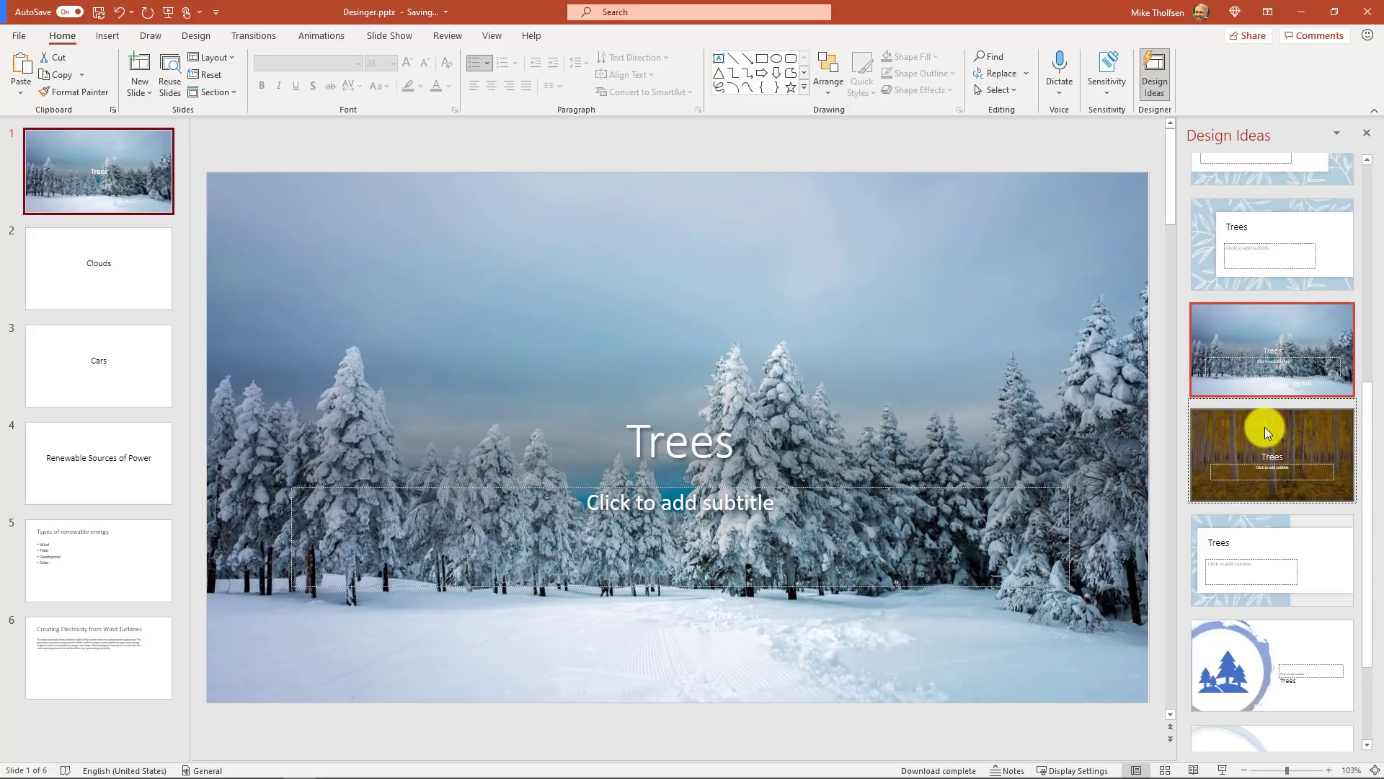
{"action": "scroll", "coordinate": [1247, 503], "scroll_direction": "down", "scroll_amount": 2}
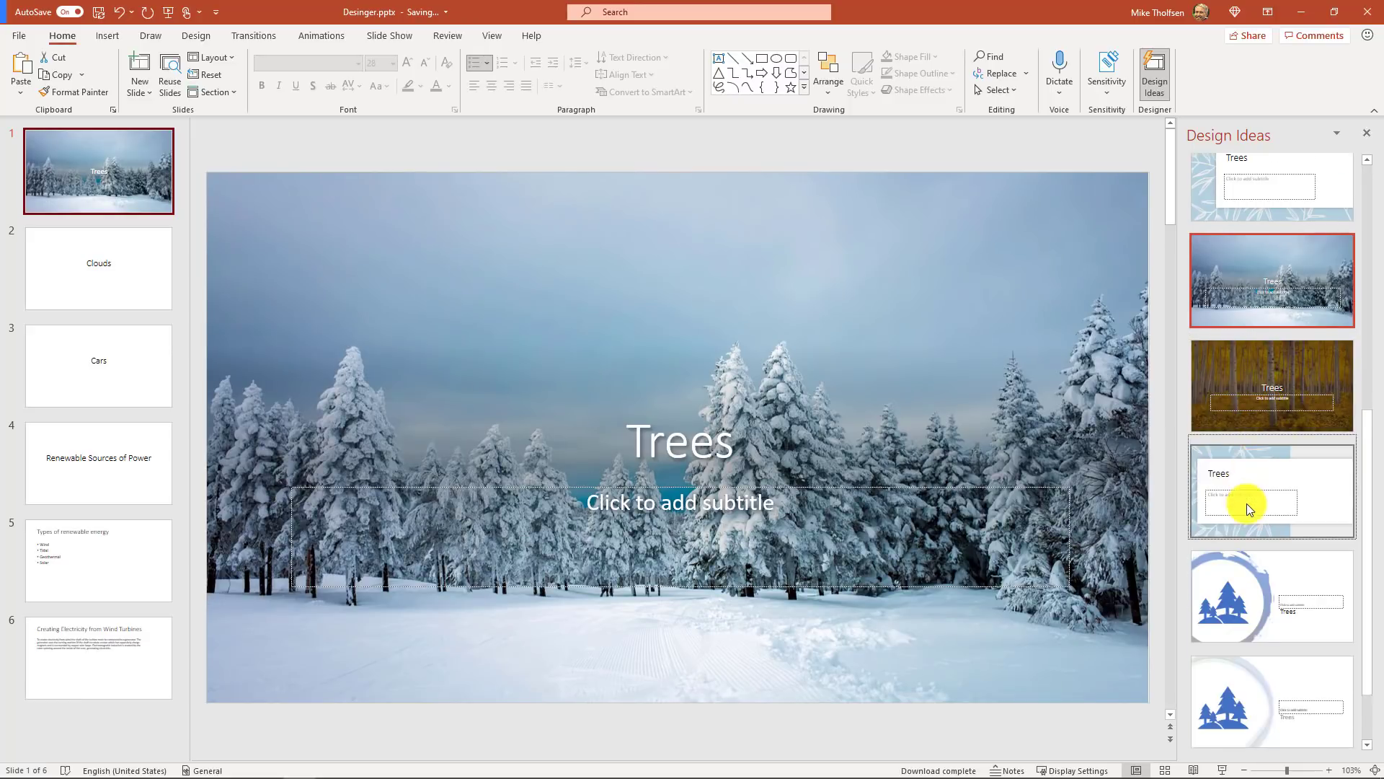
{"action": "left_click", "coordinate": [1235, 566]}
{"action": "left_click", "coordinate": [1272, 261]}
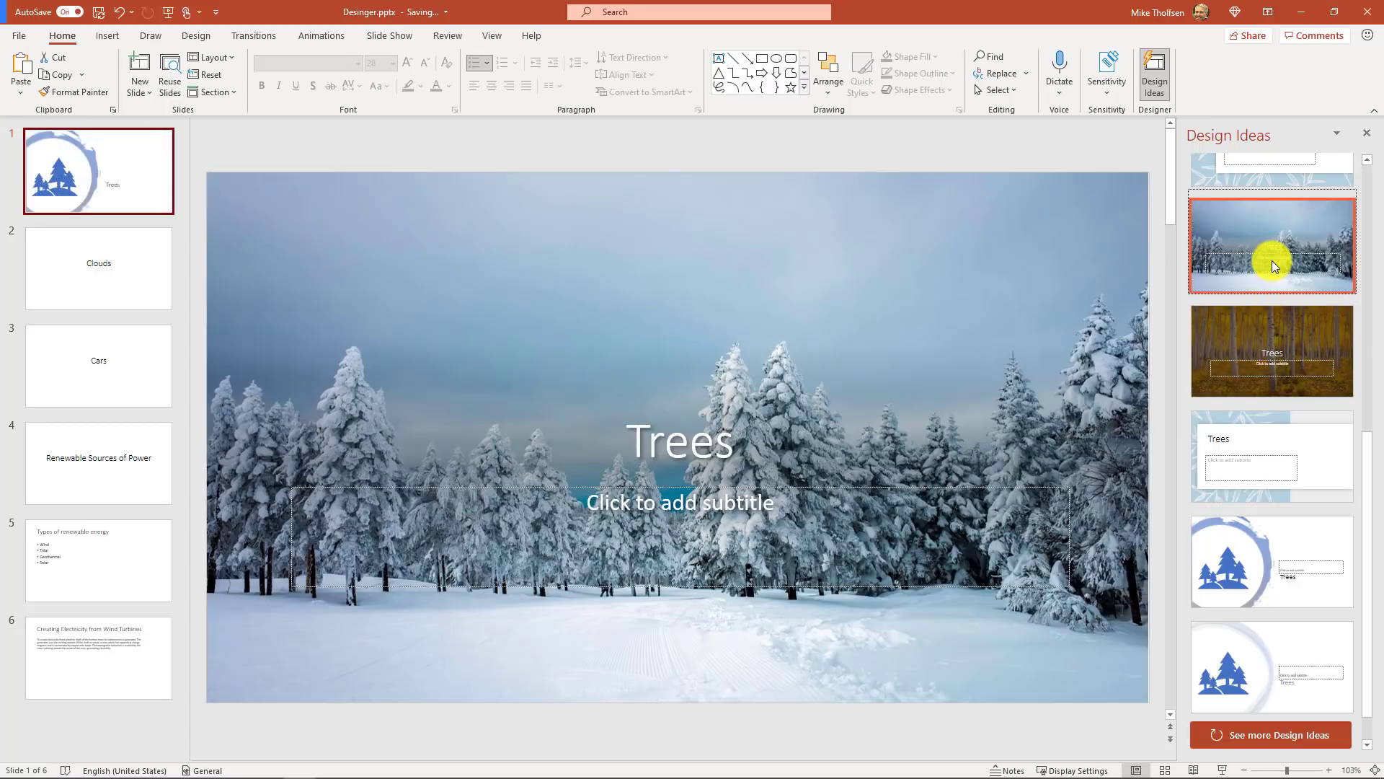
Step: Visit the Clouds slide and apply the red car design to the Cars slide
{"action": "left_click", "coordinate": [128, 253]}
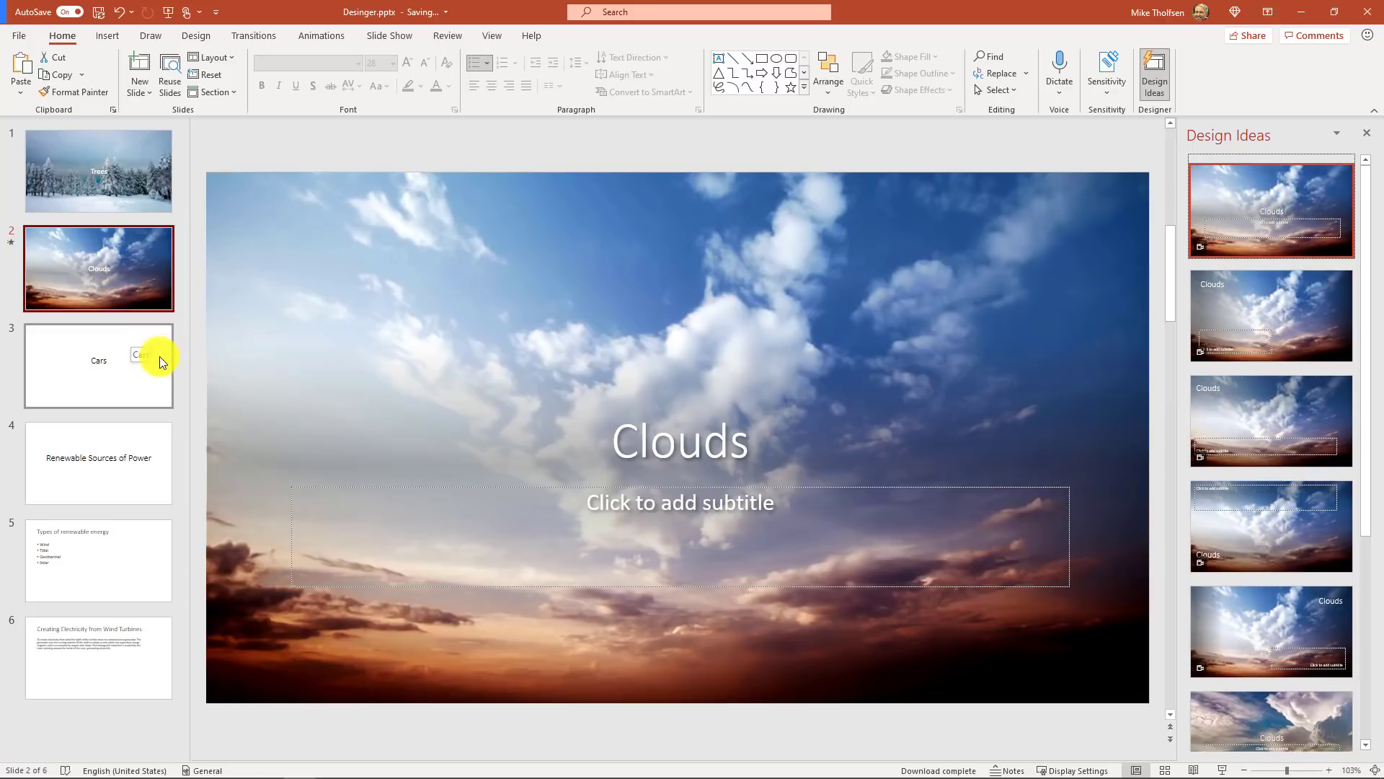
{"action": "left_click", "coordinate": [128, 386]}
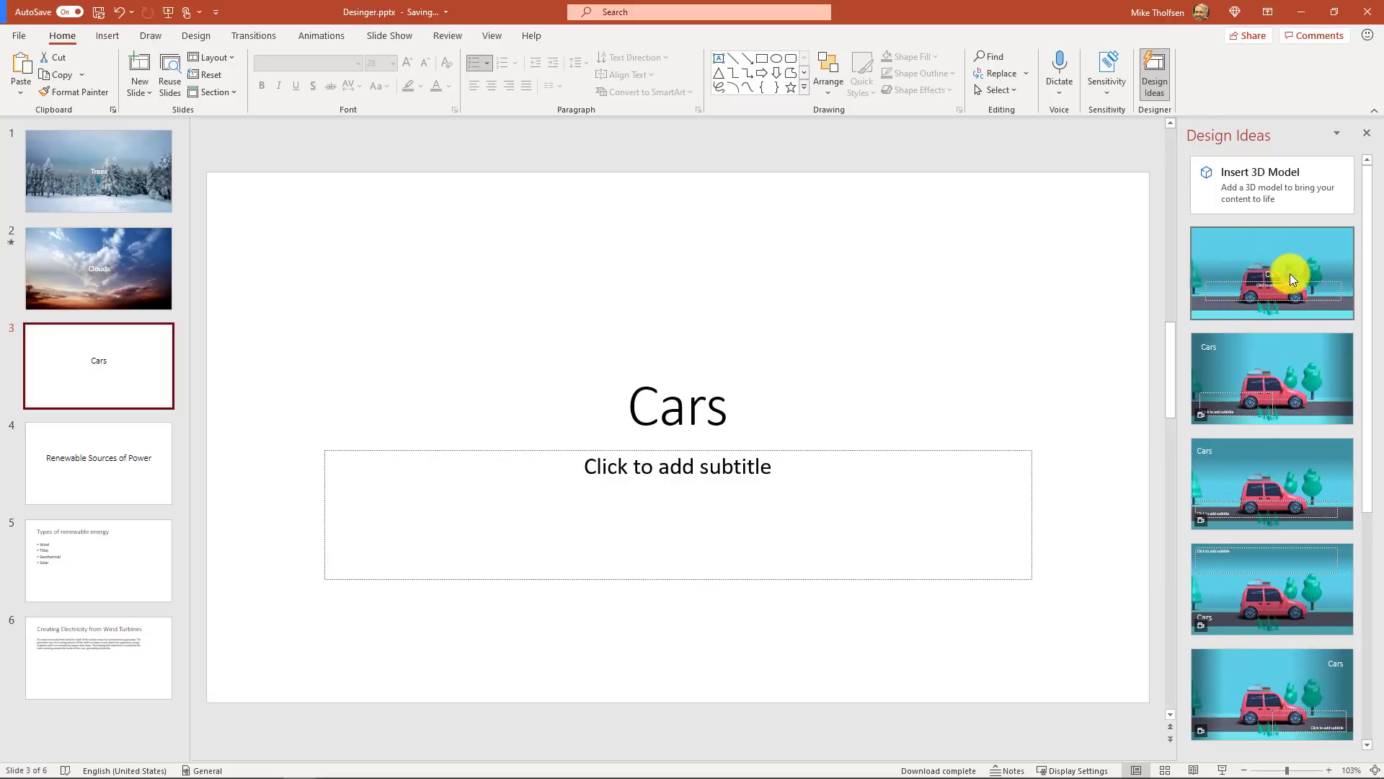
{"action": "left_click", "coordinate": [1287, 267]}
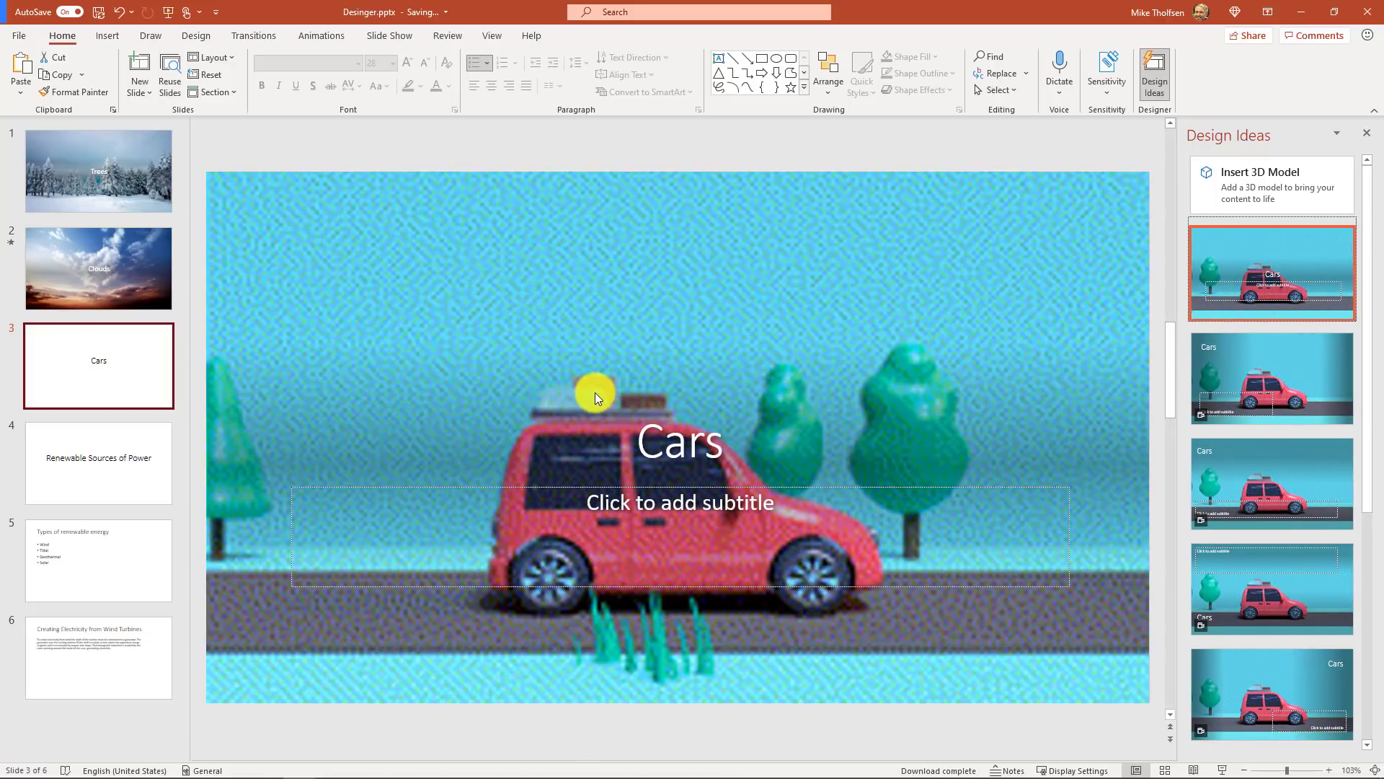
Step: Apply the sunrise wind-turbine design to slide 4
{"action": "left_click", "coordinate": [98, 468]}
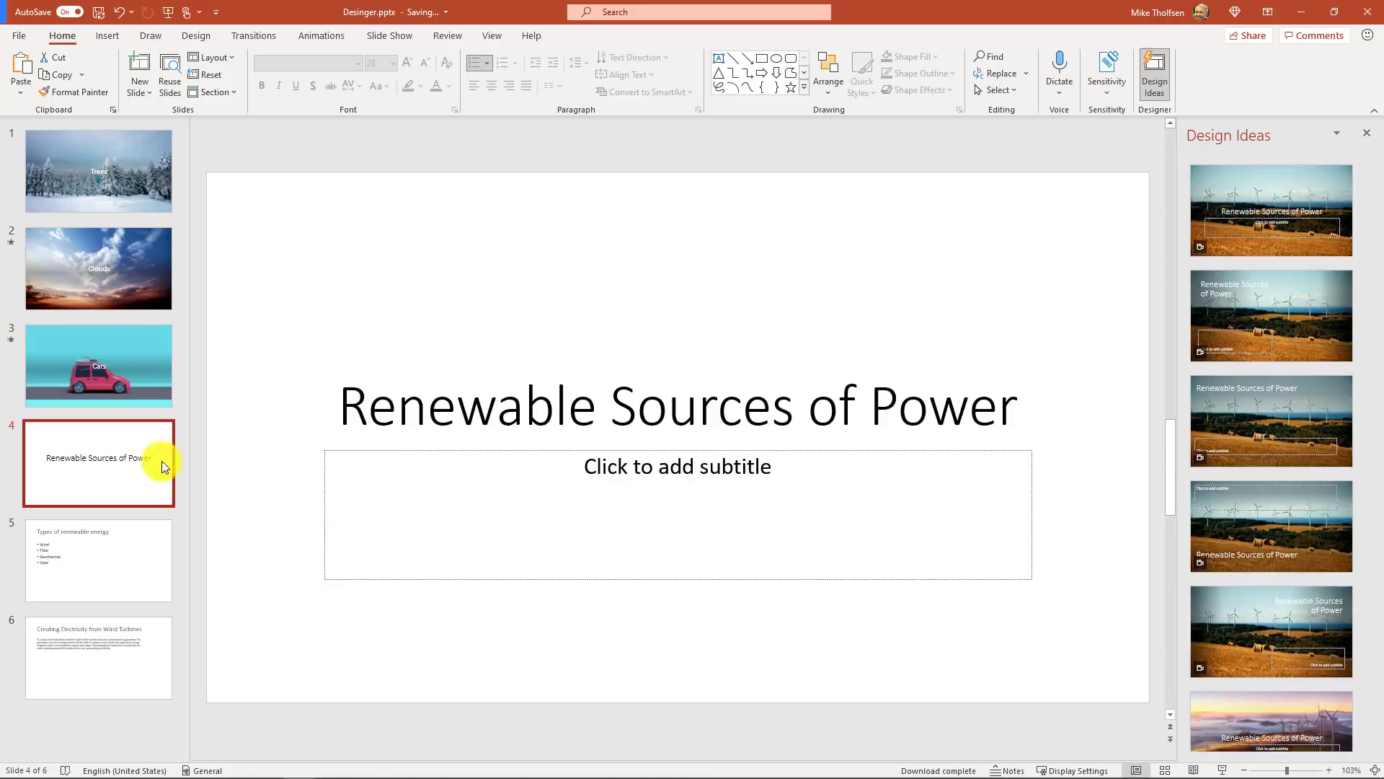
{"action": "scroll", "coordinate": [1245, 473], "scroll_direction": "down", "scroll_amount": 1}
{"action": "scroll", "coordinate": [1246, 475], "scroll_direction": "down", "scroll_amount": 1}
{"action": "left_click", "coordinate": [1266, 608]}
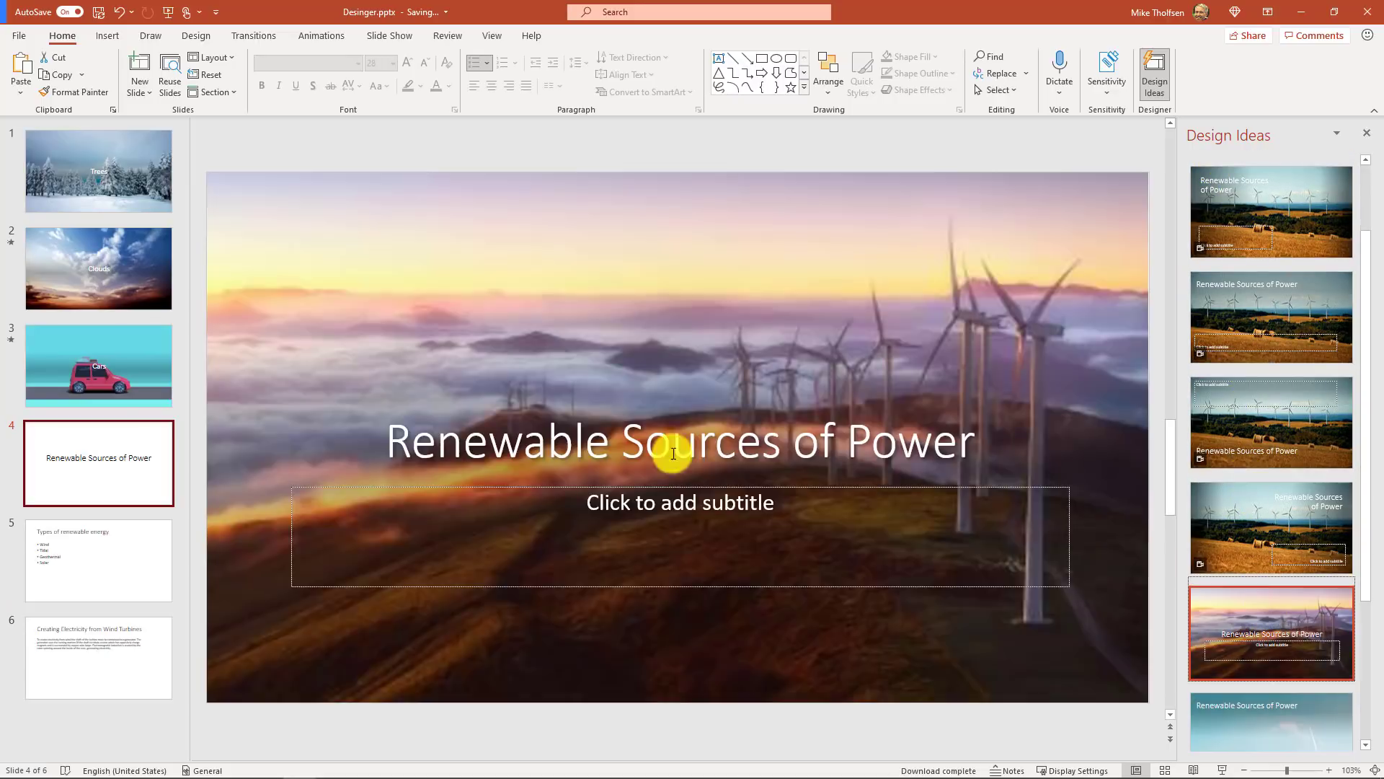
Step: Give slide 5 the grey-background design with coloured energy bars
{"action": "left_click", "coordinate": [94, 552]}
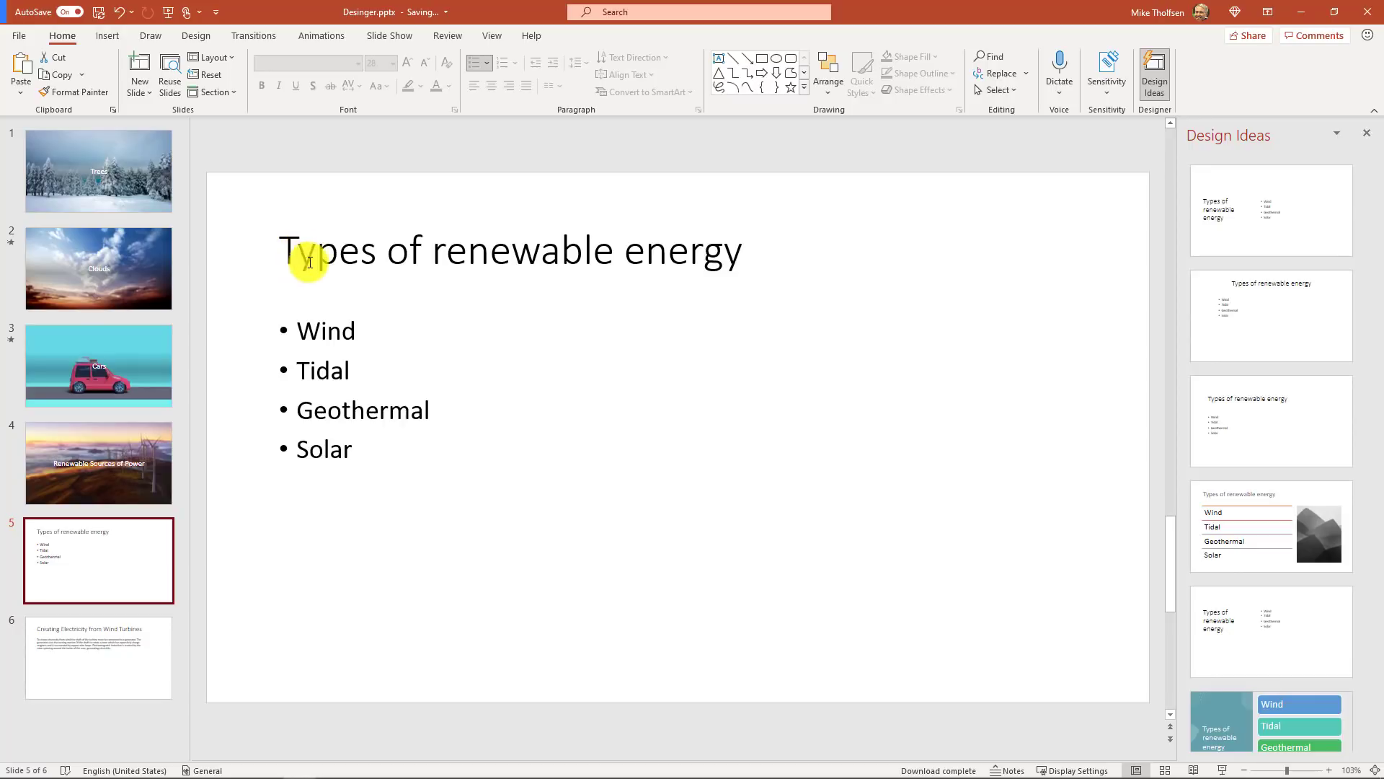
{"action": "scroll", "coordinate": [1226, 473], "scroll_direction": "down", "scroll_amount": 2}
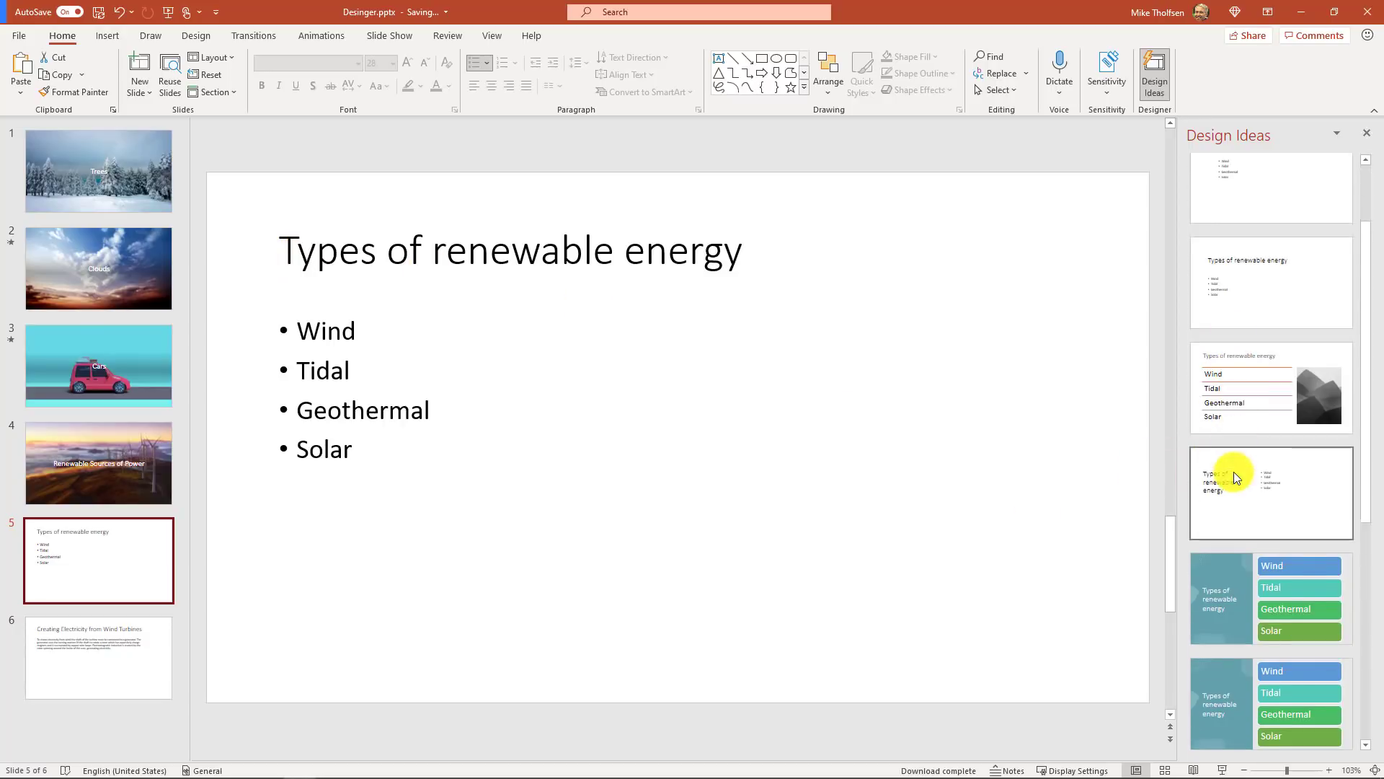
{"action": "left_click", "coordinate": [1243, 594]}
{"action": "scroll", "coordinate": [1277, 528], "scroll_direction": "down", "scroll_amount": 3}
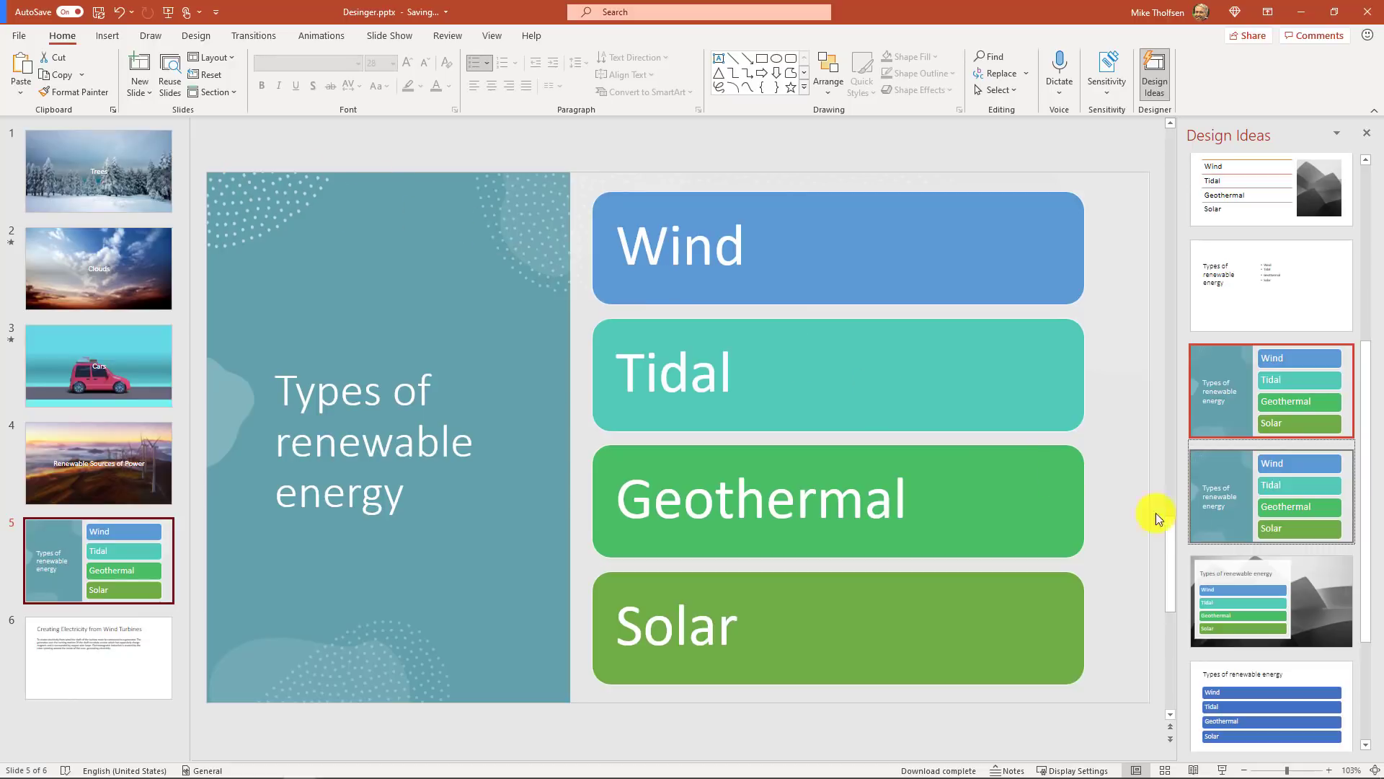
{"action": "scroll", "coordinate": [1300, 451], "scroll_direction": "down", "scroll_amount": 2}
{"action": "left_click", "coordinate": [1283, 481]}
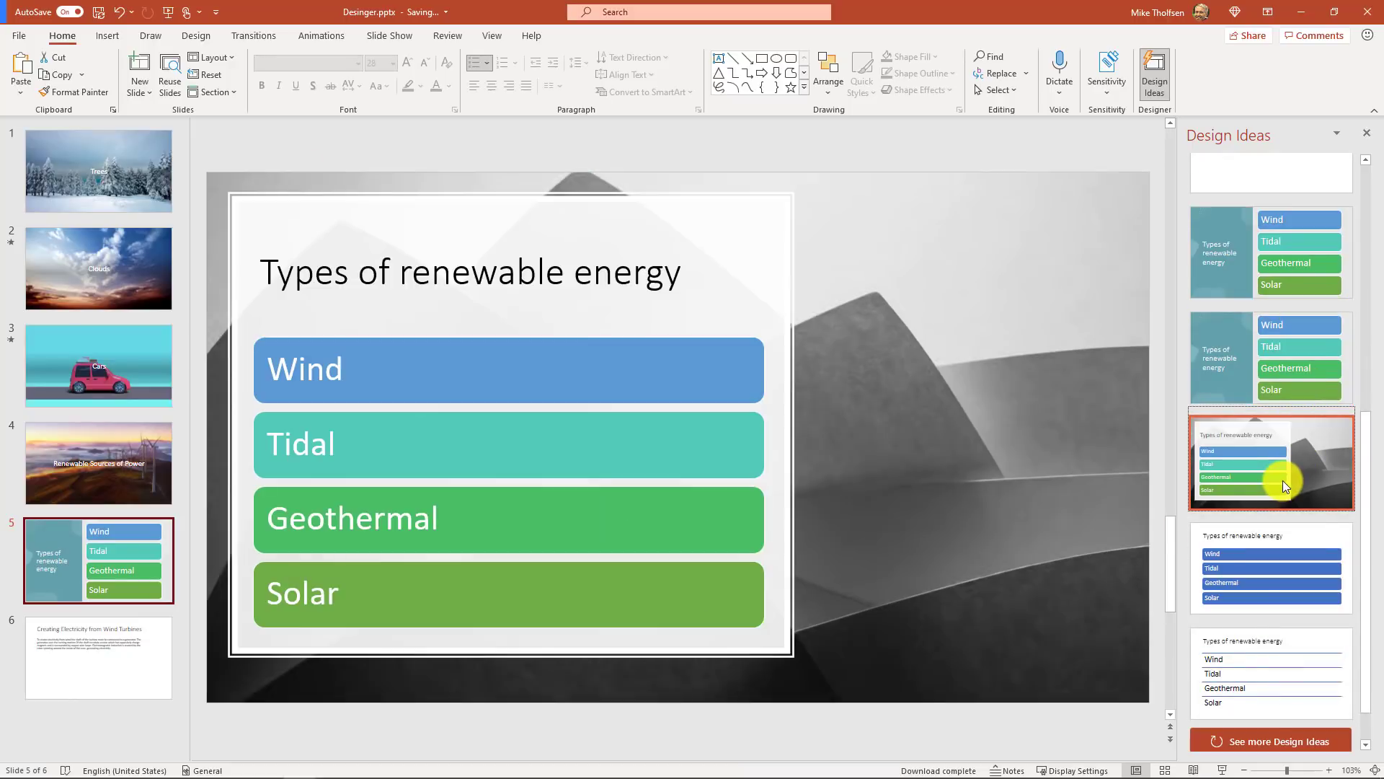
Step: Apply the black circle-layout design to slide 6
{"action": "left_click", "coordinate": [135, 658]}
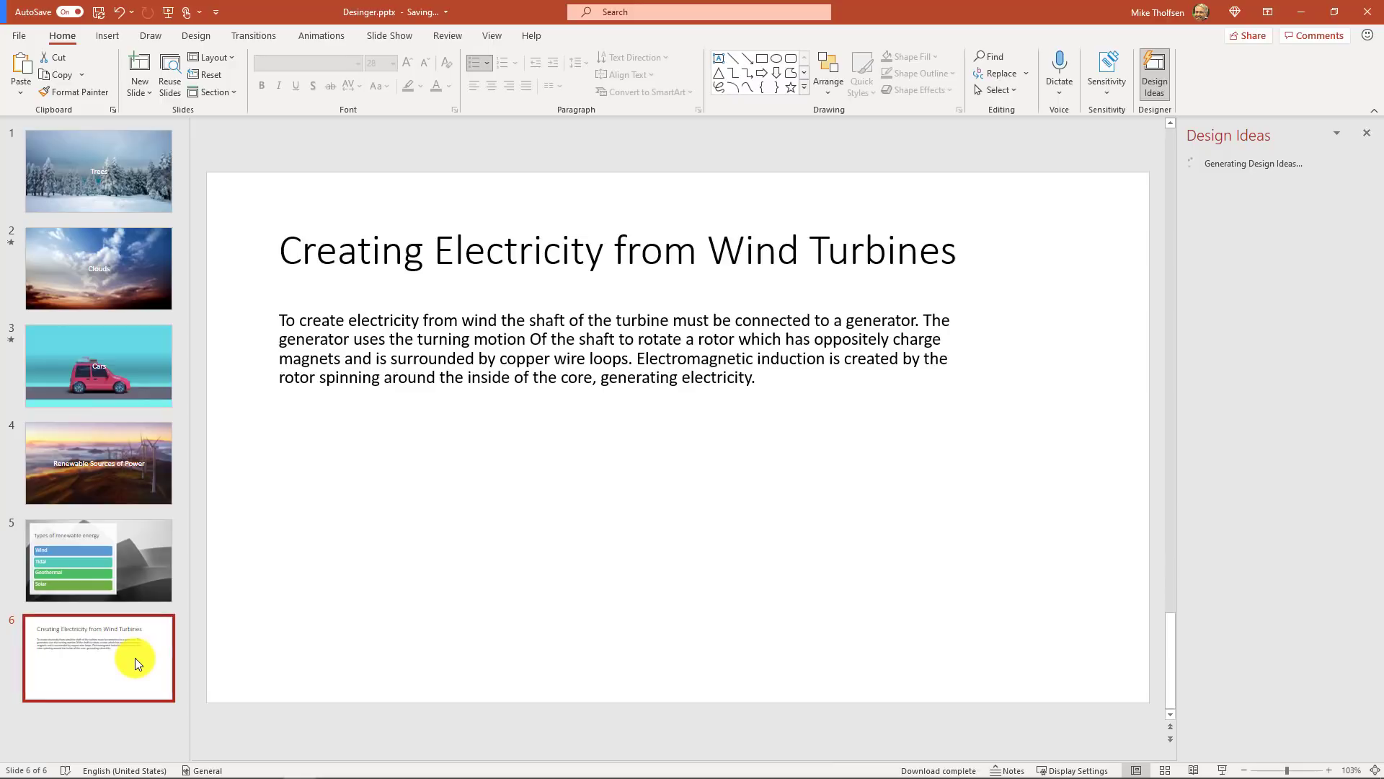
{"action": "left_click", "coordinate": [1283, 310]}
{"action": "scroll", "coordinate": [1273, 558], "scroll_direction": "down", "scroll_amount": 3}
{"action": "left_click", "coordinate": [1269, 629]}
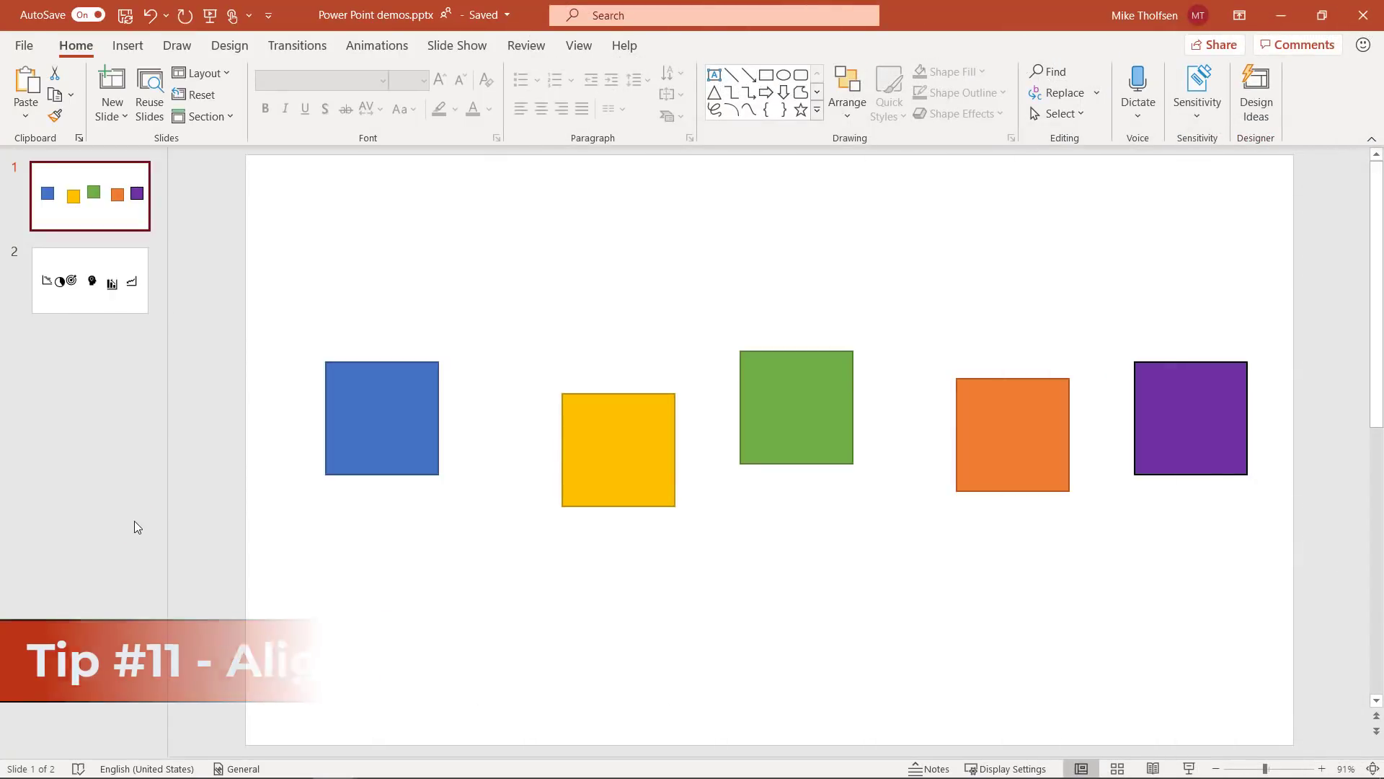
Step: Nudge the blue square slightly right and down
{"action": "left_click", "coordinate": [373, 447]}
{"action": "left_click_drag", "start_coordinate": [374, 447], "coordinate": [382, 452]}
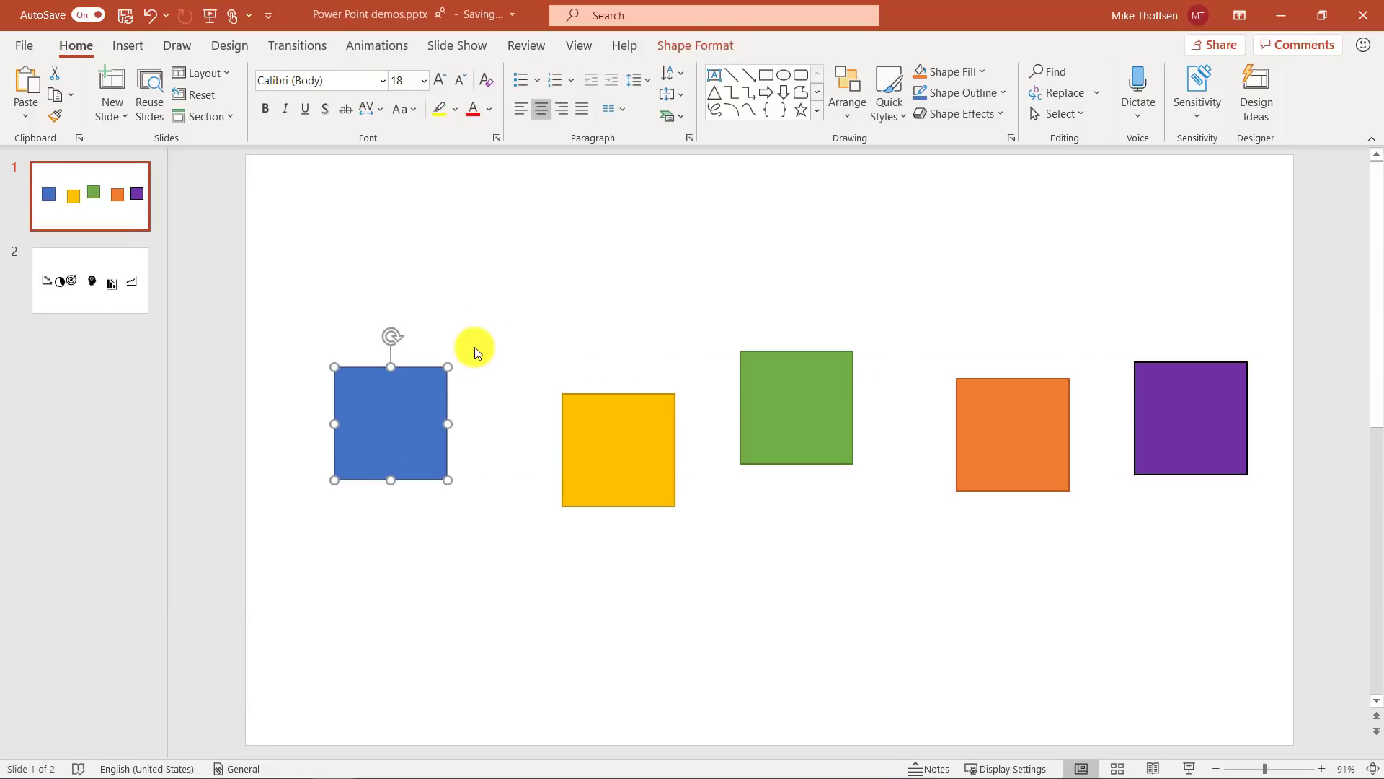
{"action": "left_click", "coordinate": [495, 318]}
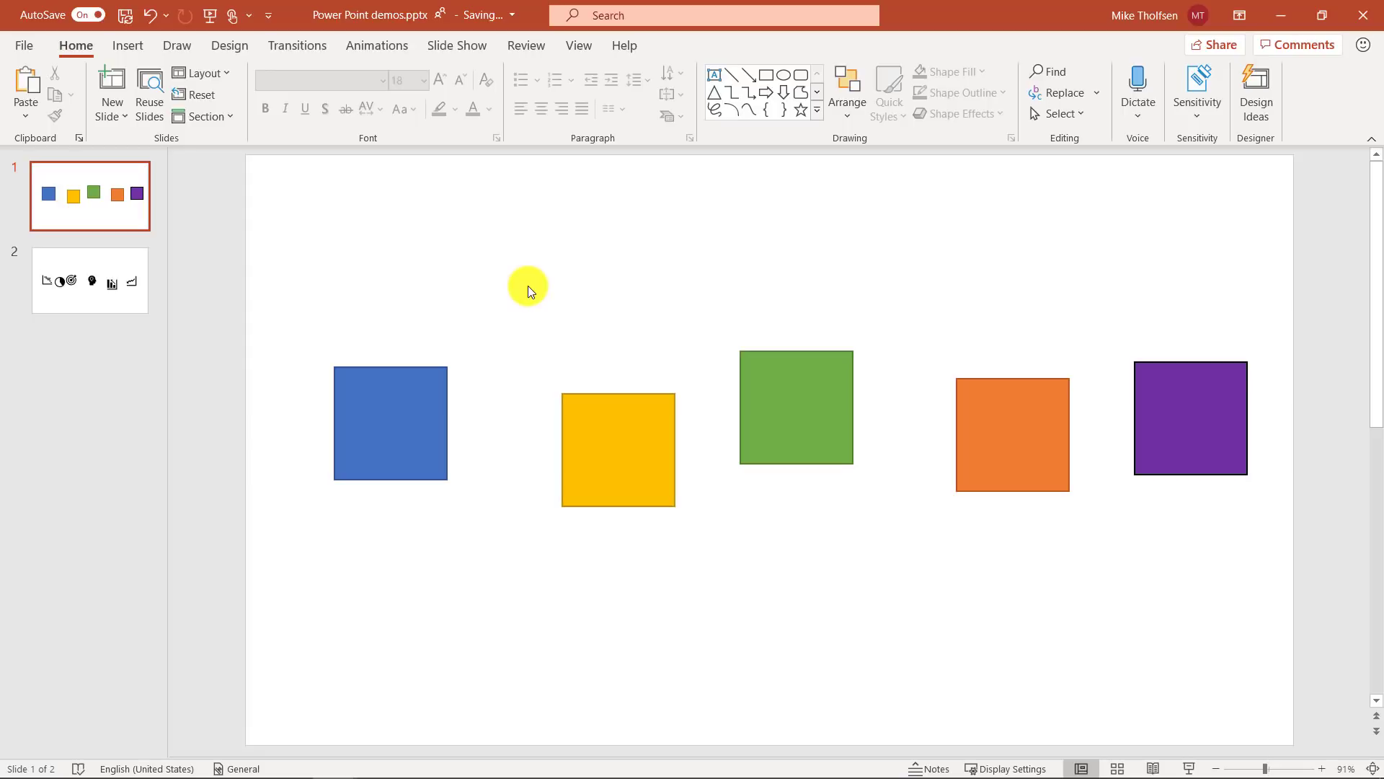
Step: Top-align all five squares and distribute them evenly horizontally
{"action": "left_click_drag", "start_coordinate": [292, 269], "coordinate": [1283, 623]}
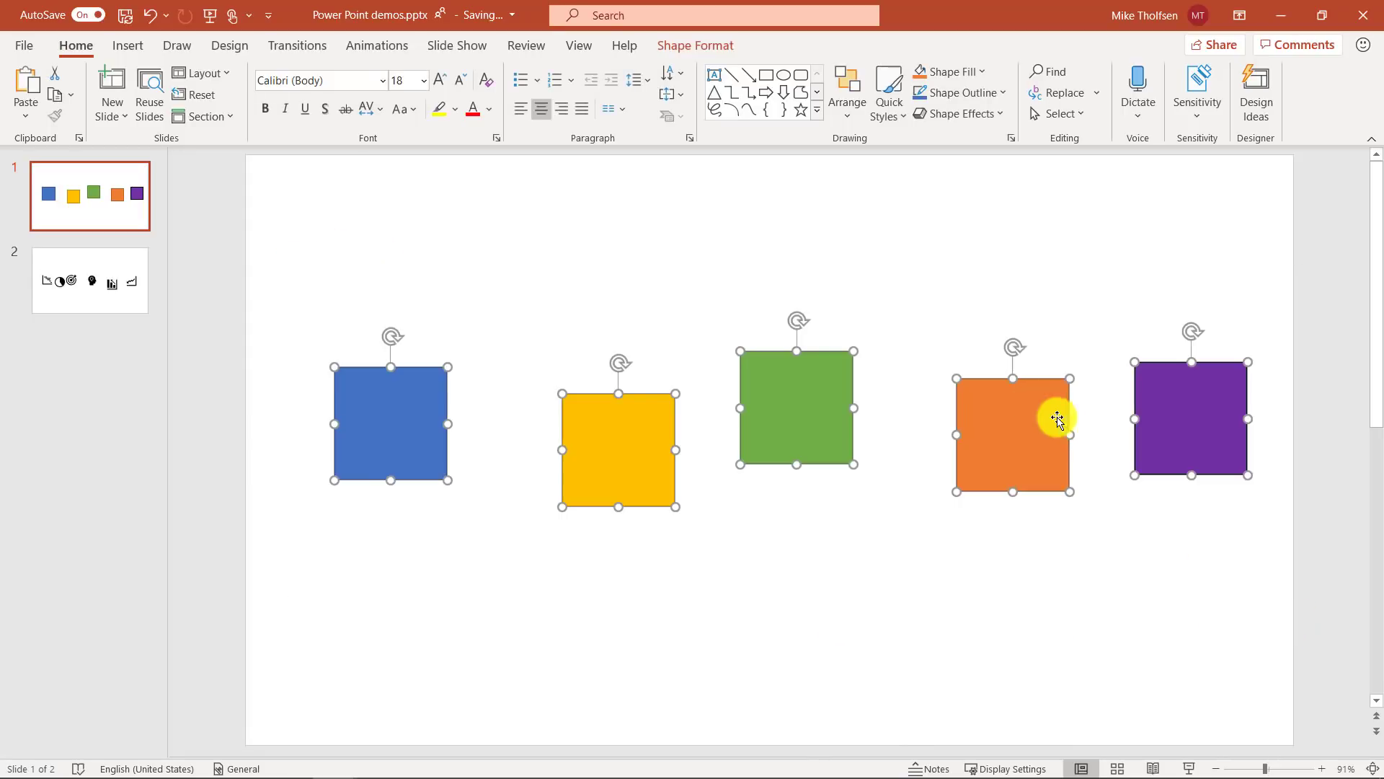
{"action": "left_click", "coordinate": [783, 122]}
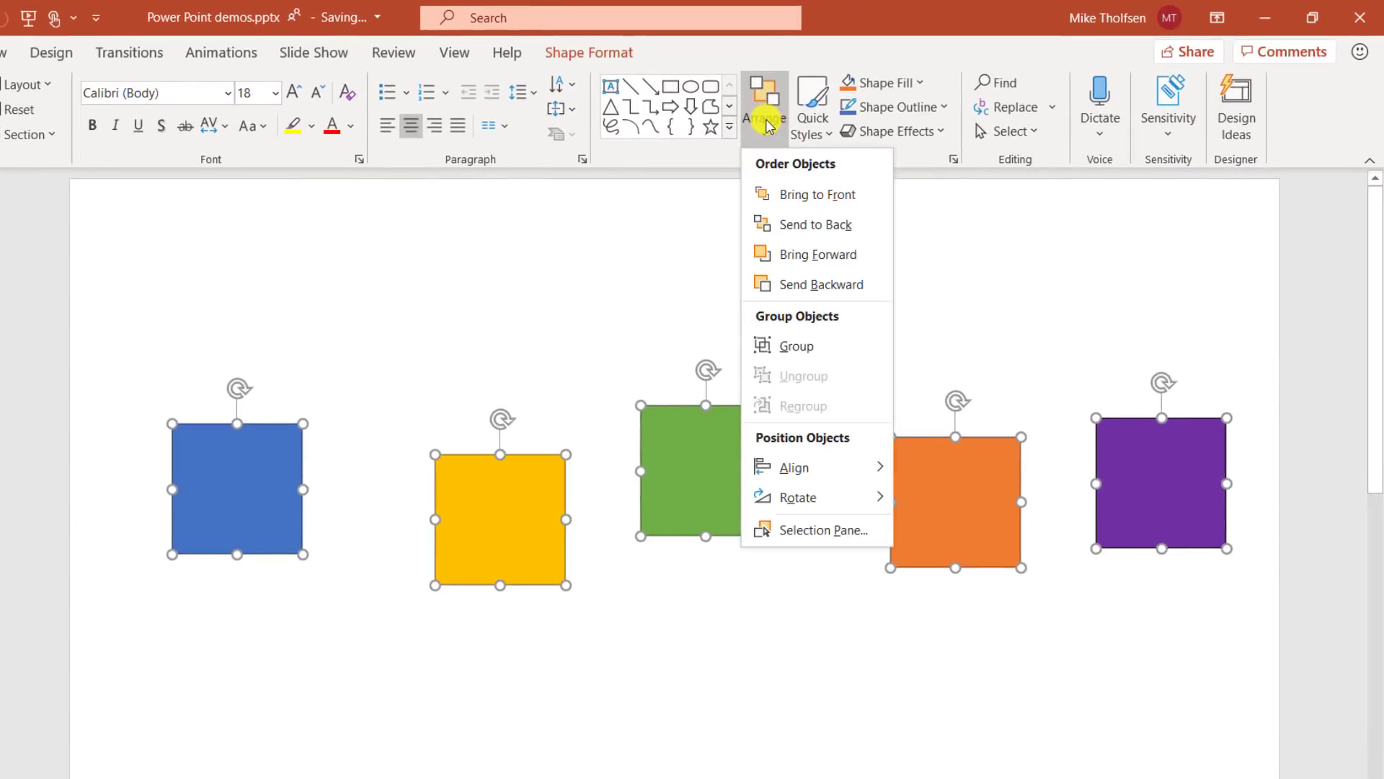
{"action": "mouse_move", "coordinate": [796, 467]}
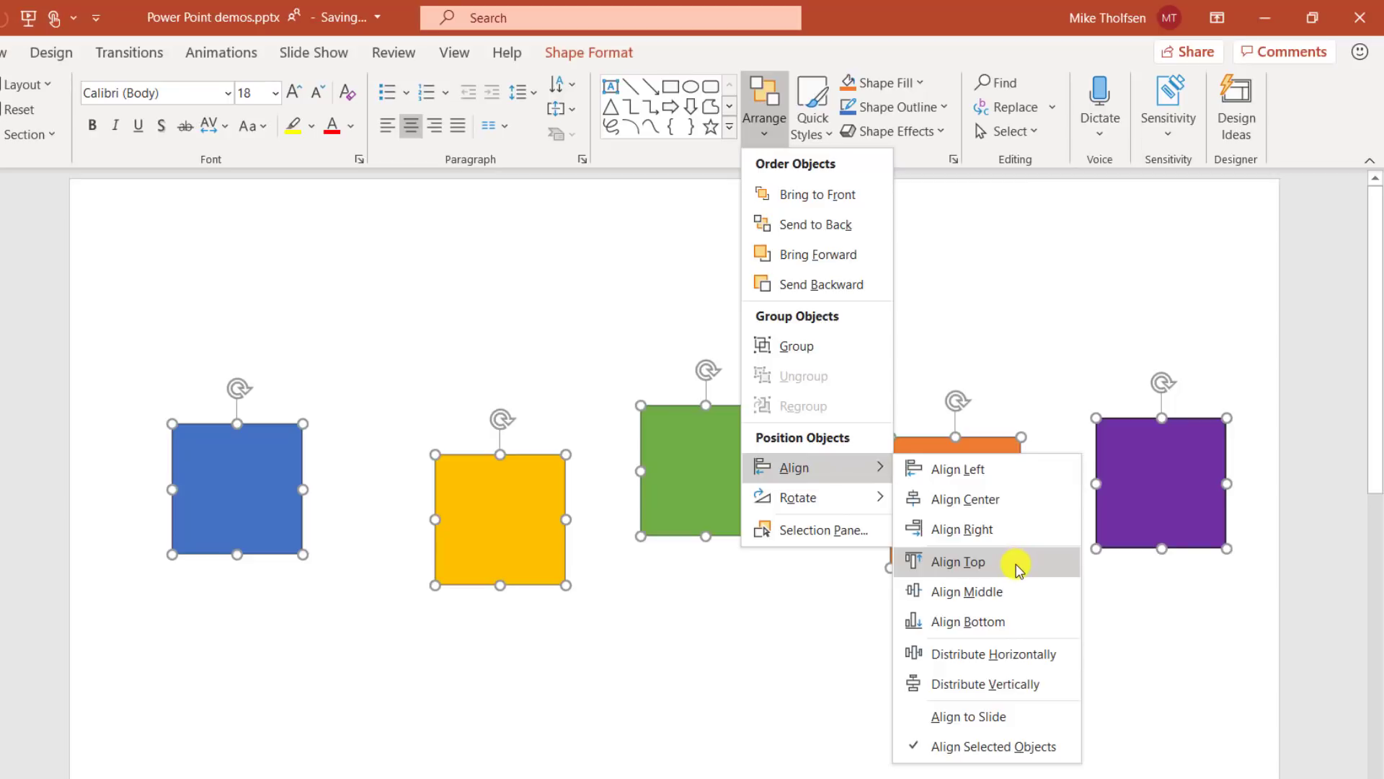
{"action": "left_click", "coordinate": [1019, 566]}
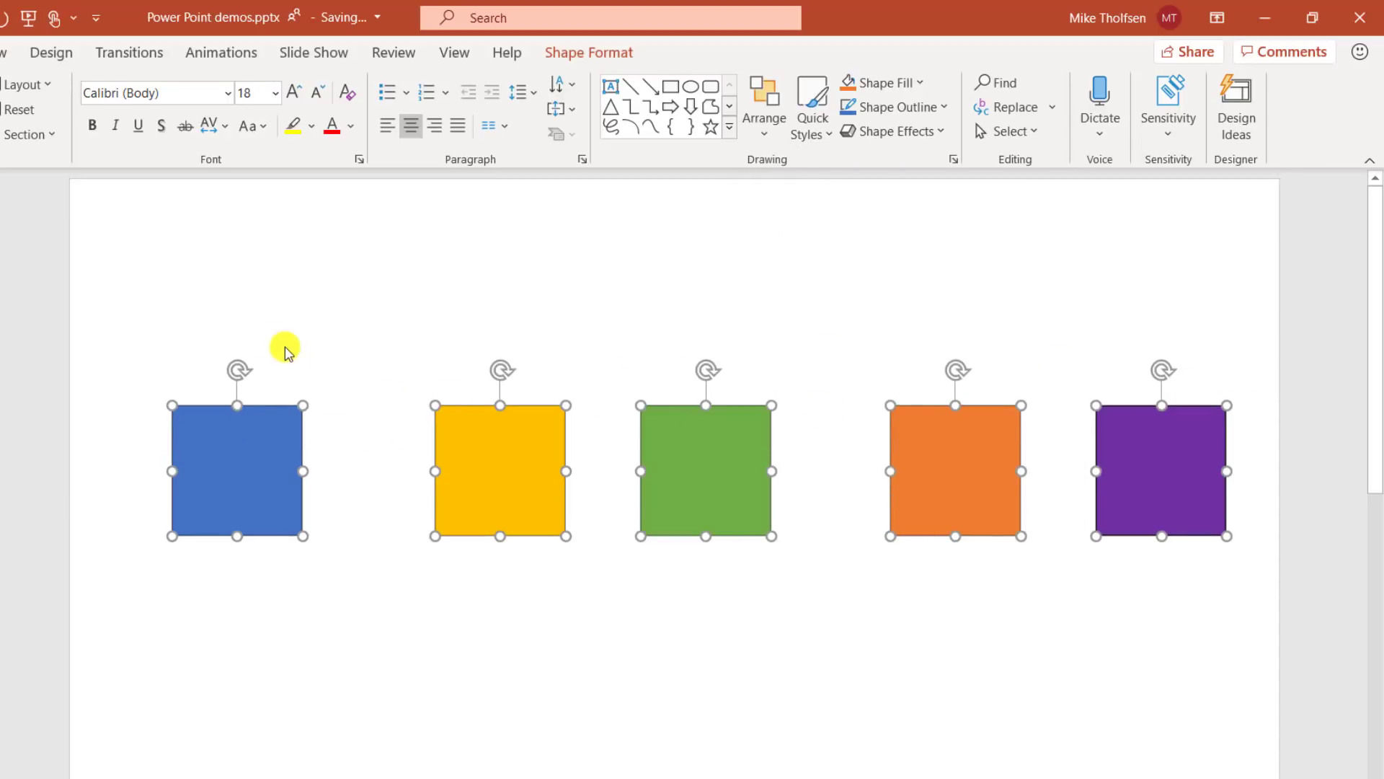
{"action": "left_click", "coordinate": [773, 128]}
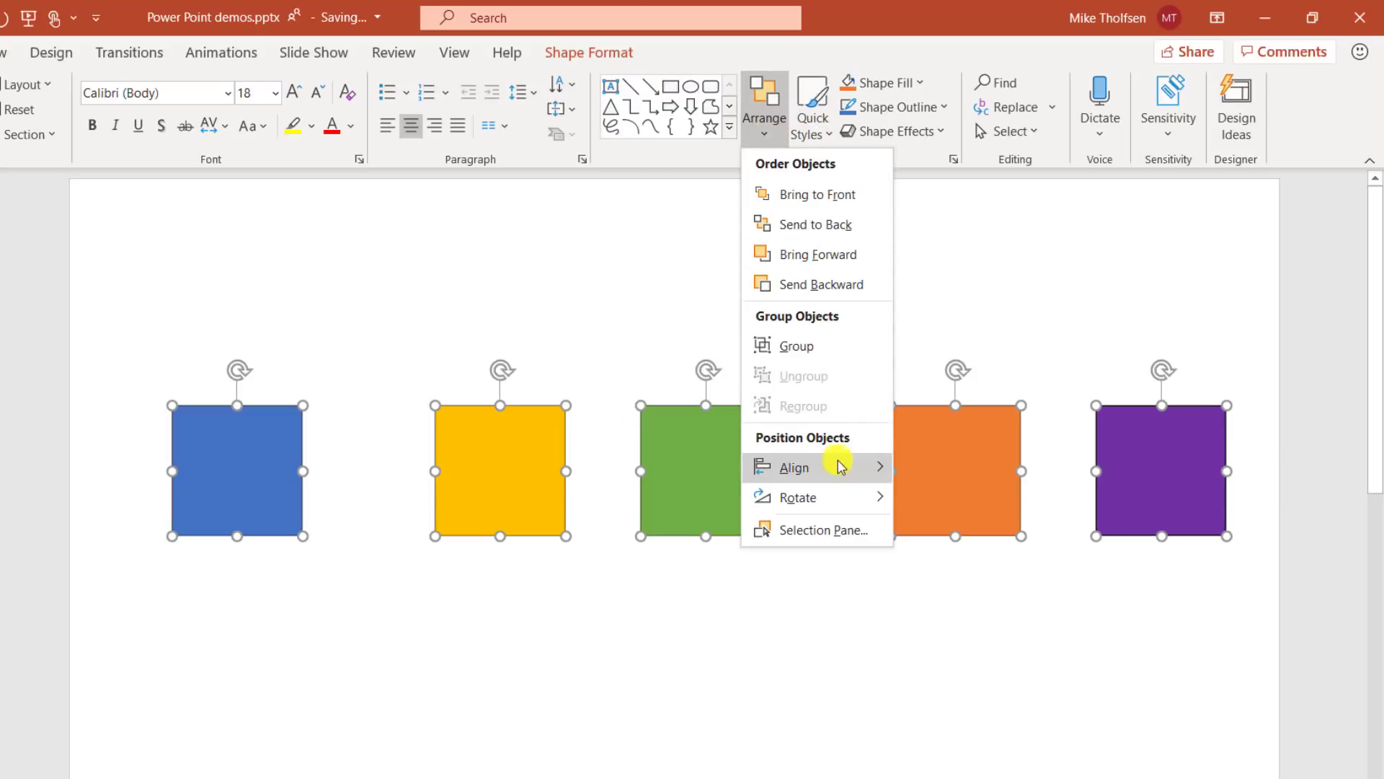
{"action": "mouse_move", "coordinate": [795, 467]}
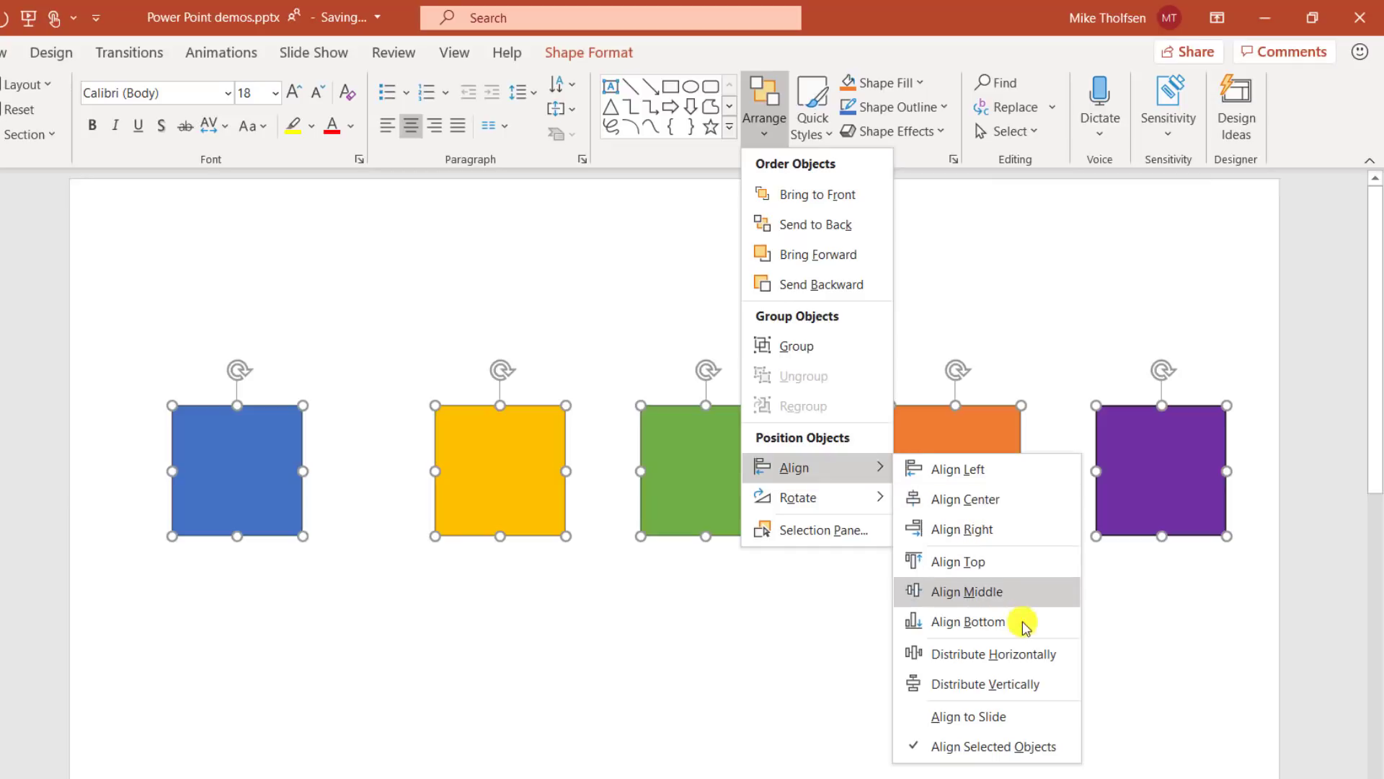
{"action": "left_click", "coordinate": [1051, 656]}
{"action": "left_click", "coordinate": [457, 314]}
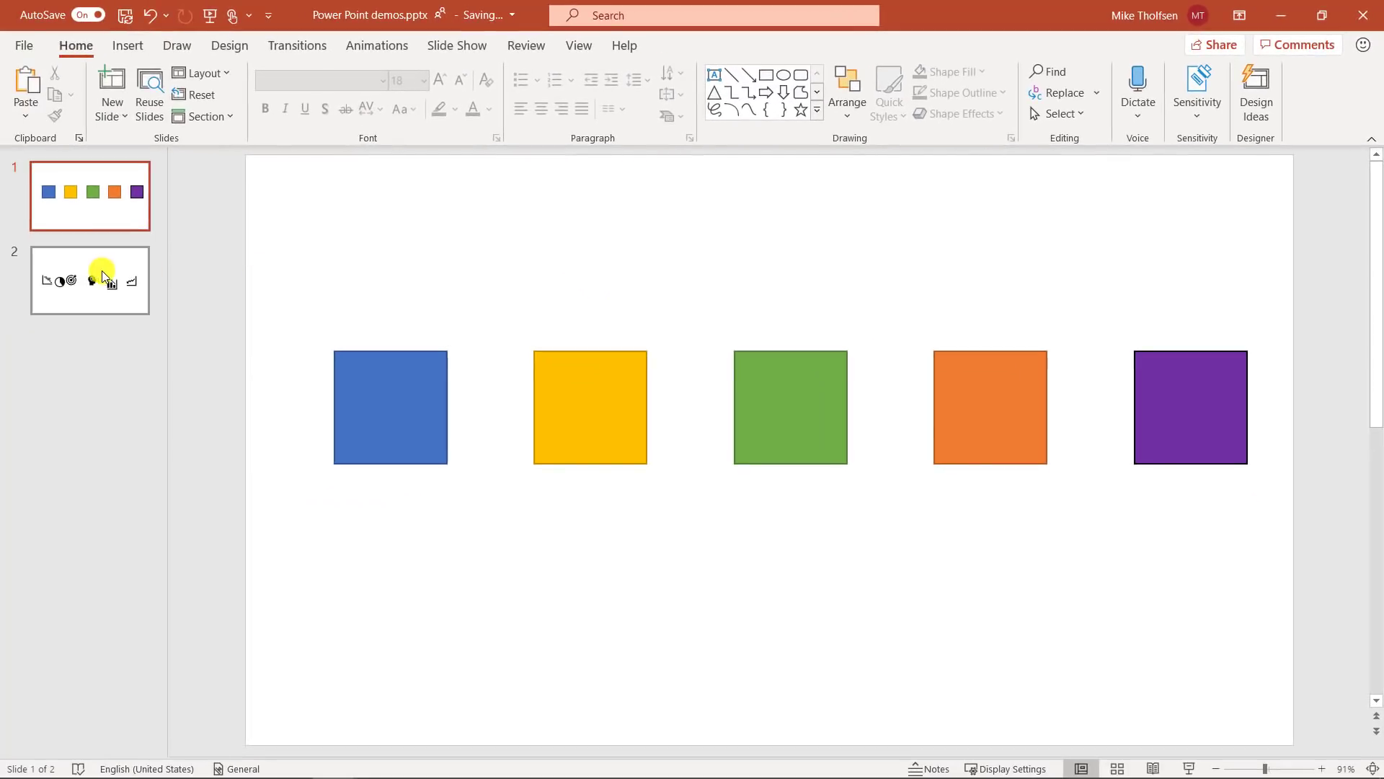
Step: Top-align the six icons on slide 2 and distribute them evenly horizontally
{"action": "left_click", "coordinate": [100, 274]}
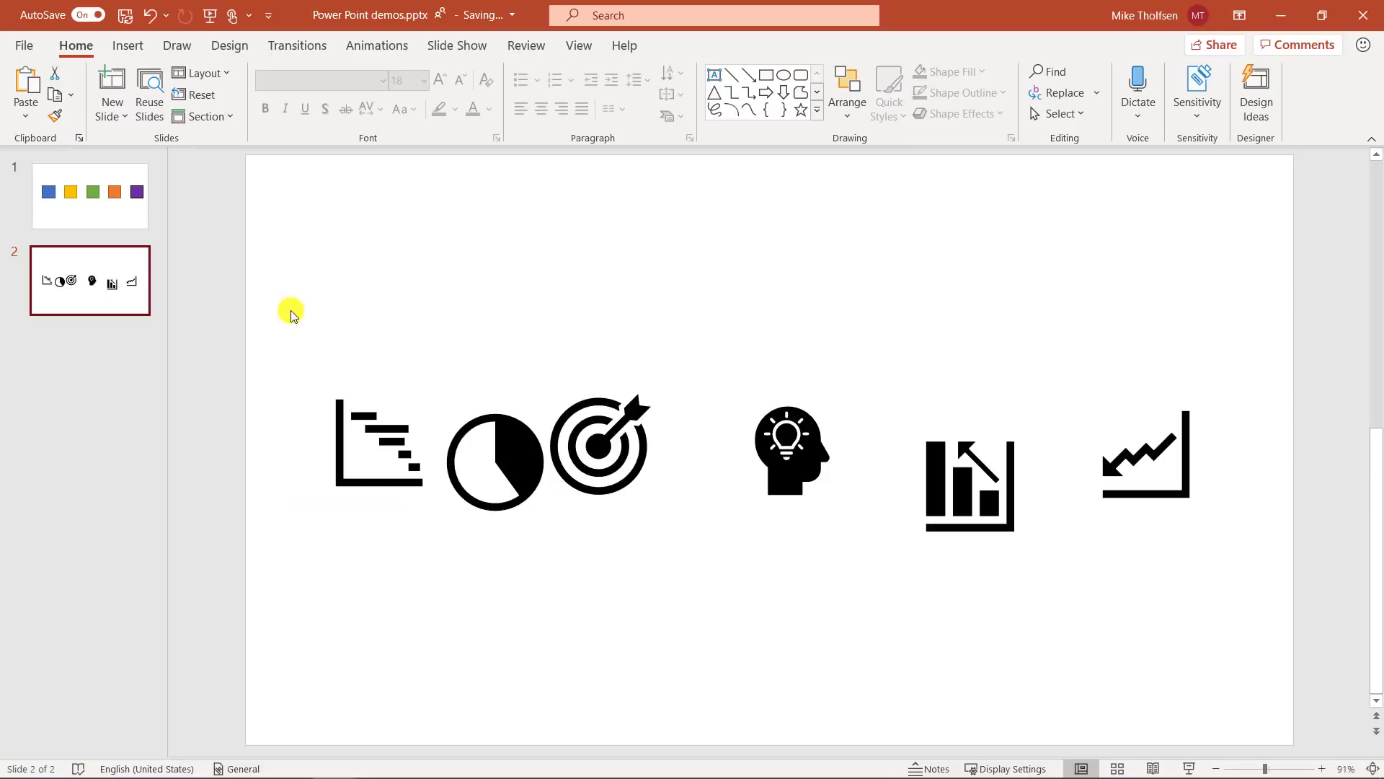
{"action": "left_click_drag", "start_coordinate": [292, 314], "coordinate": [1275, 569]}
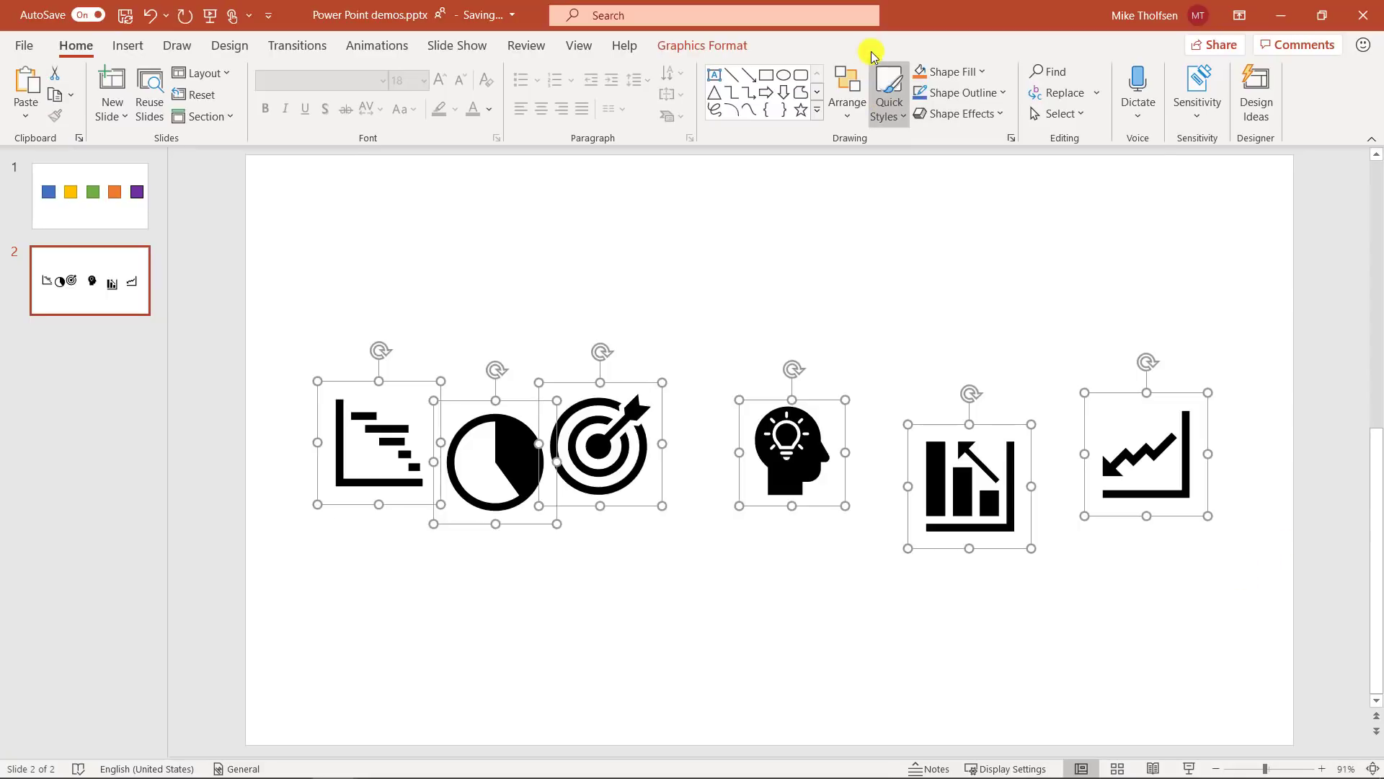
{"action": "left_click", "coordinate": [845, 86]}
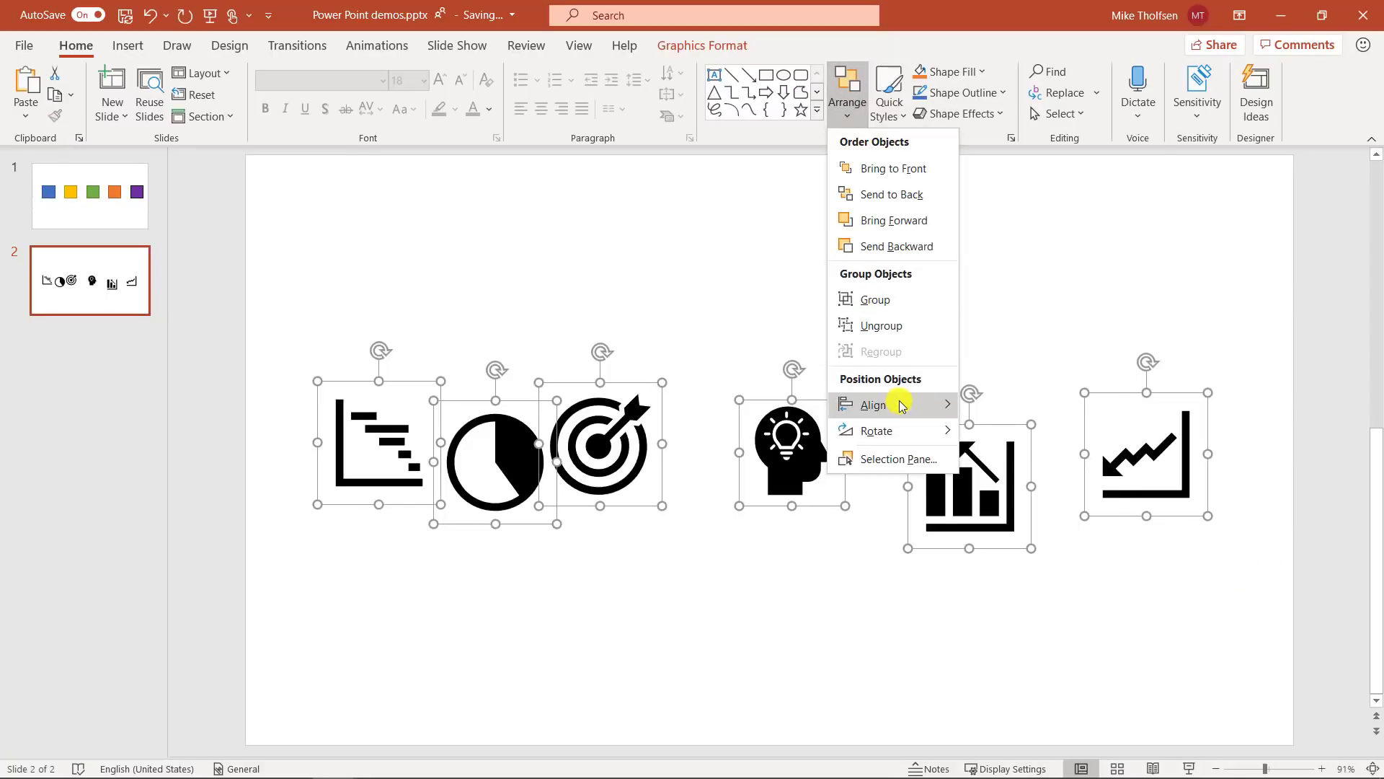
{"action": "left_click", "coordinate": [1031, 483]}
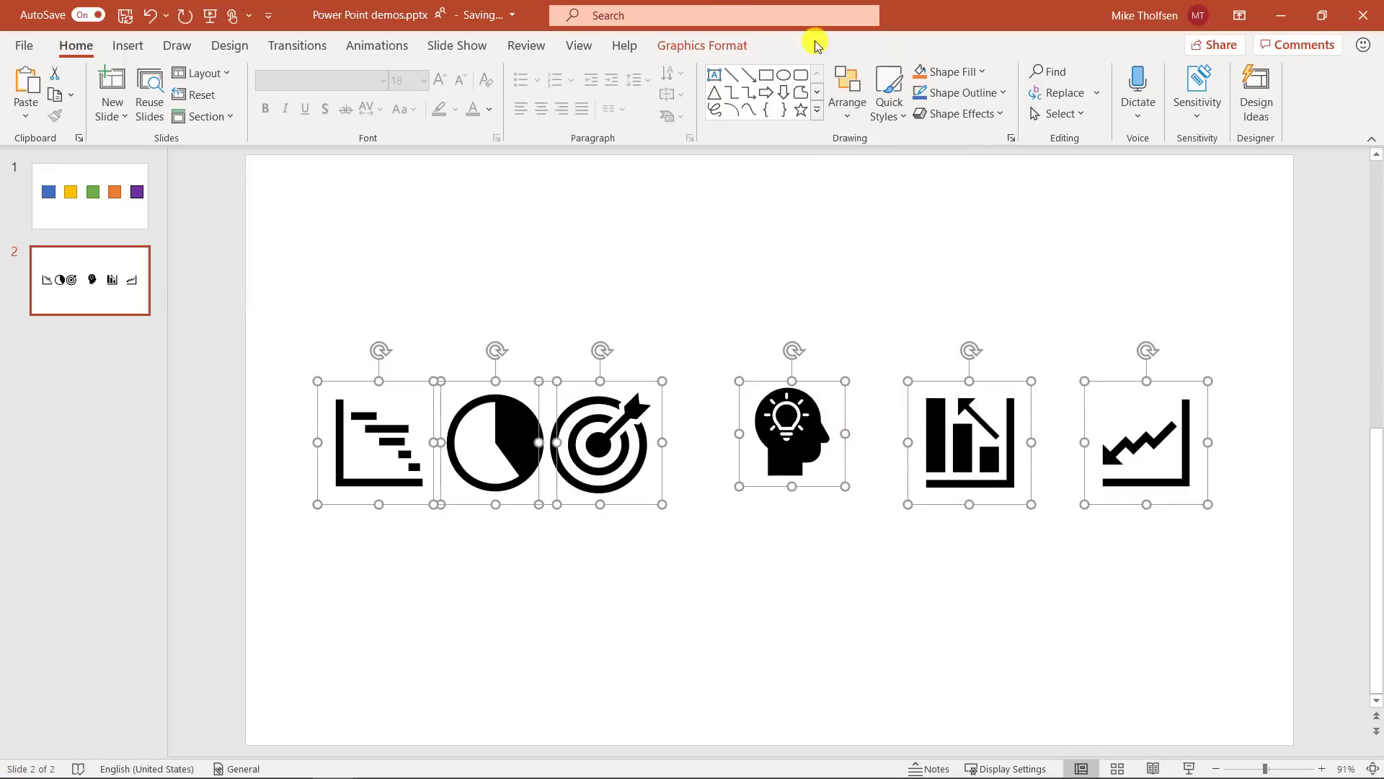
{"action": "left_click", "coordinate": [845, 85]}
{"action": "mouse_move", "coordinate": [874, 404]}
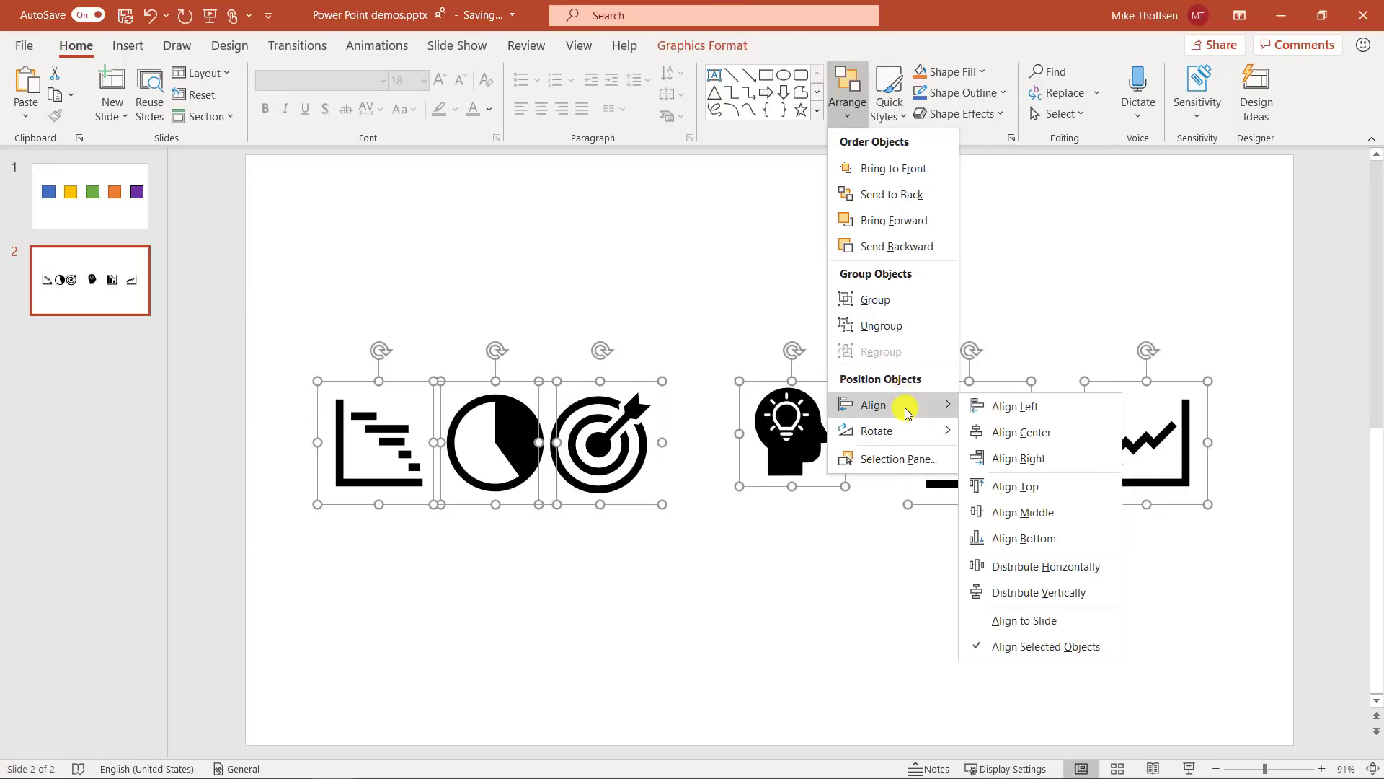
{"action": "left_click", "coordinate": [1081, 566]}
{"action": "left_click", "coordinate": [984, 278]}
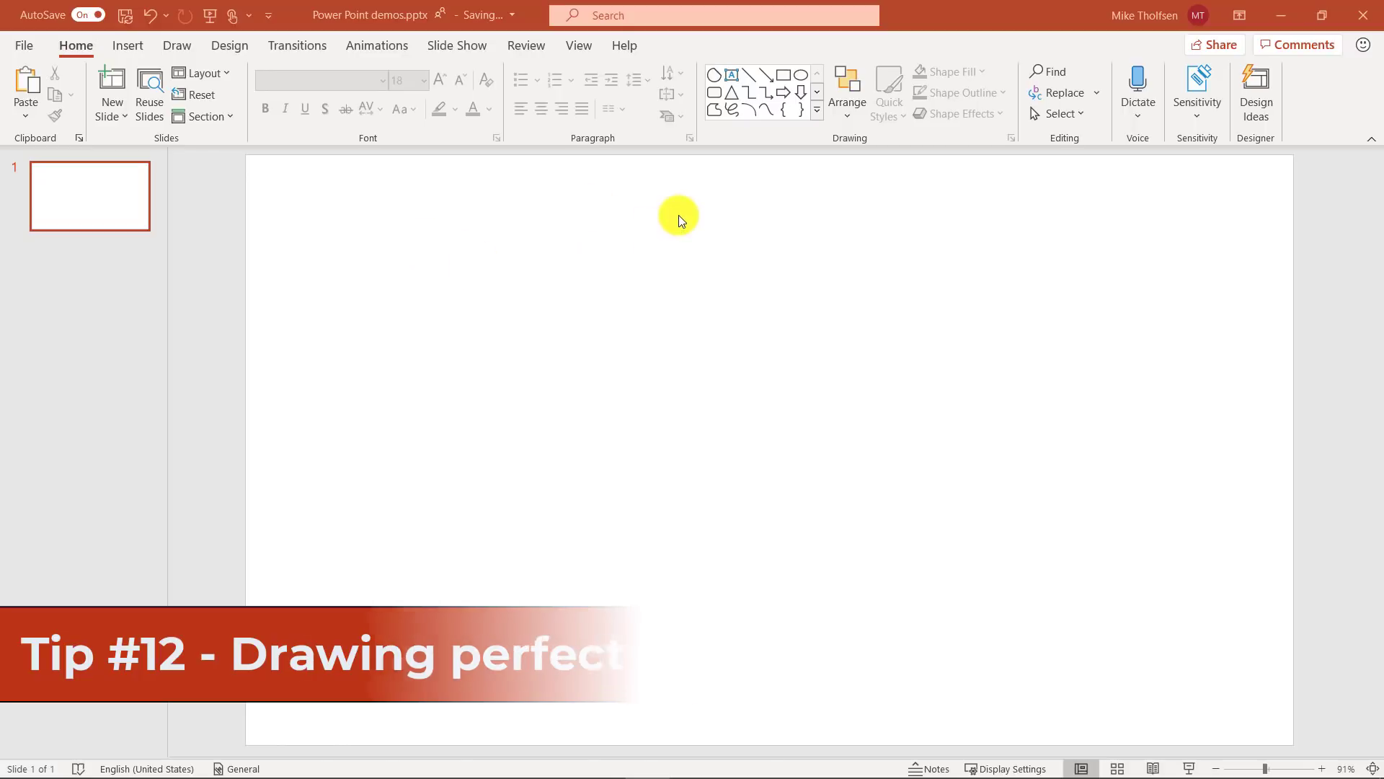
Step: Draw a perfectly round circle near the slide centre, replacing an uneven oval
{"action": "left_click", "coordinate": [815, 114]}
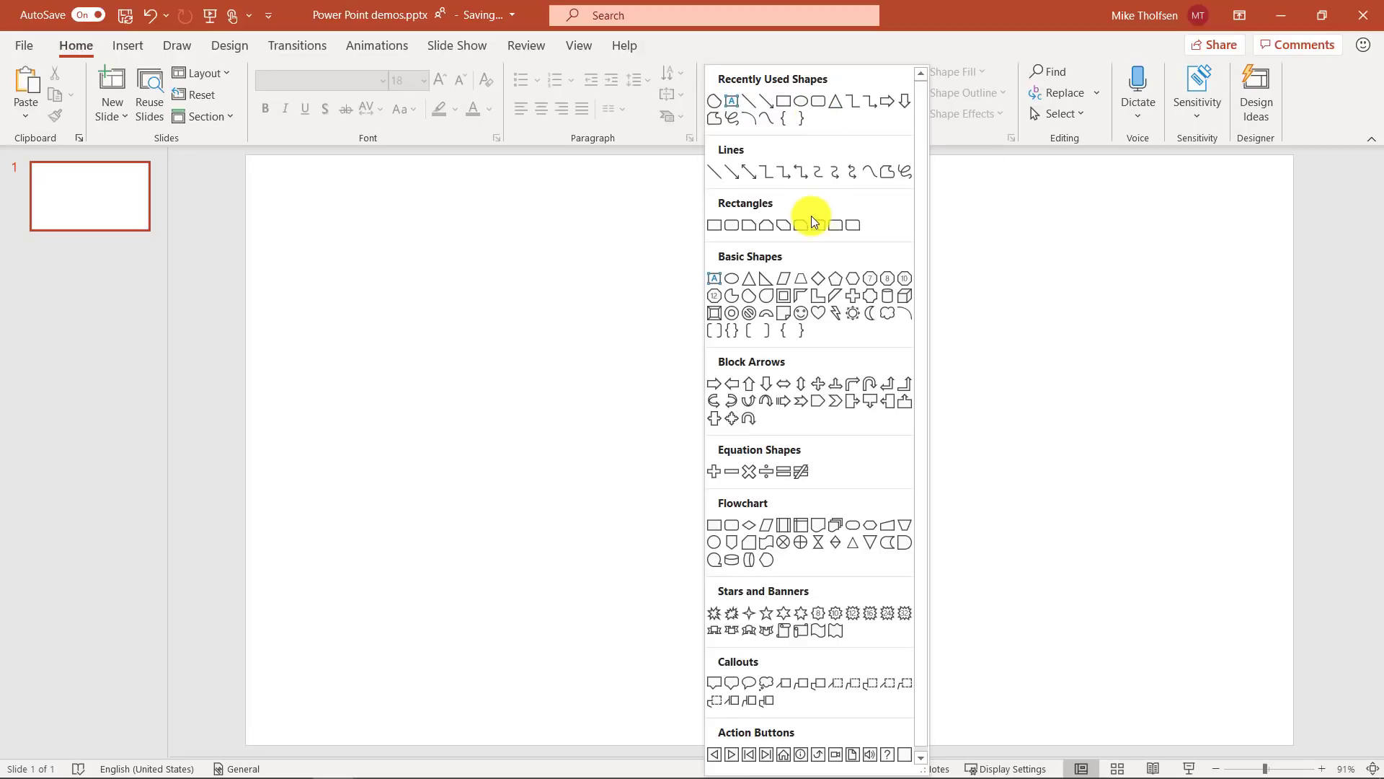
{"action": "left_click", "coordinate": [799, 102]}
{"action": "left_click_drag", "start_coordinate": [559, 248], "coordinate": [688, 361]}
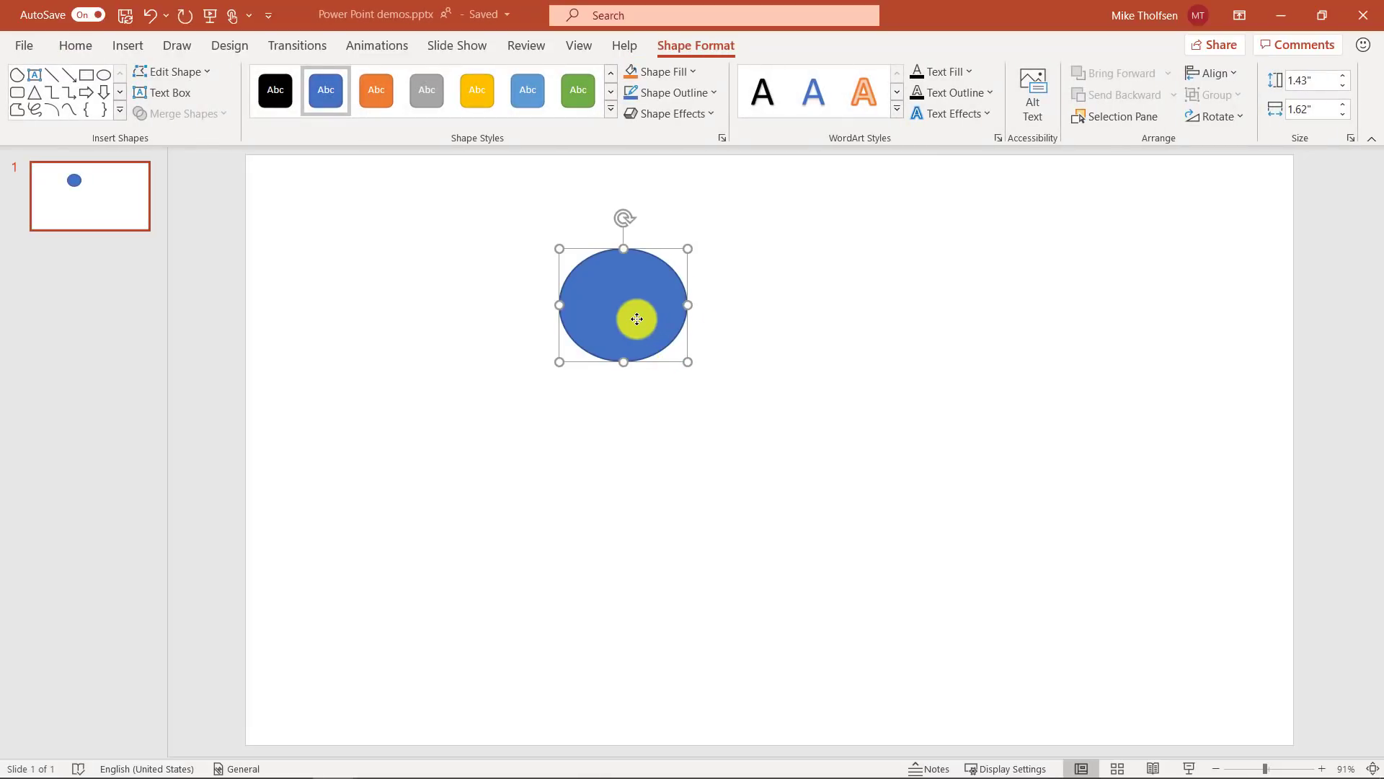
{"action": "key", "text": "Delete"}
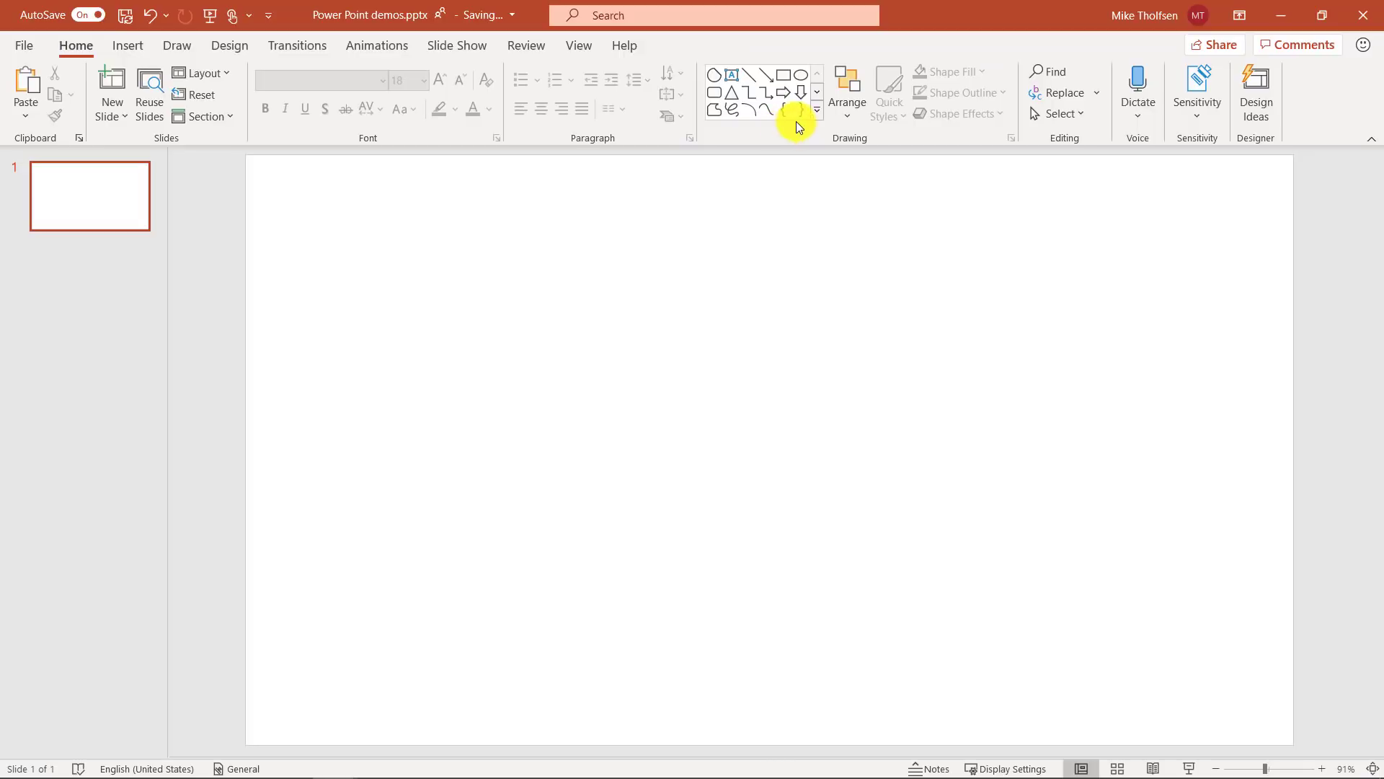
{"action": "left_click", "coordinate": [799, 75]}
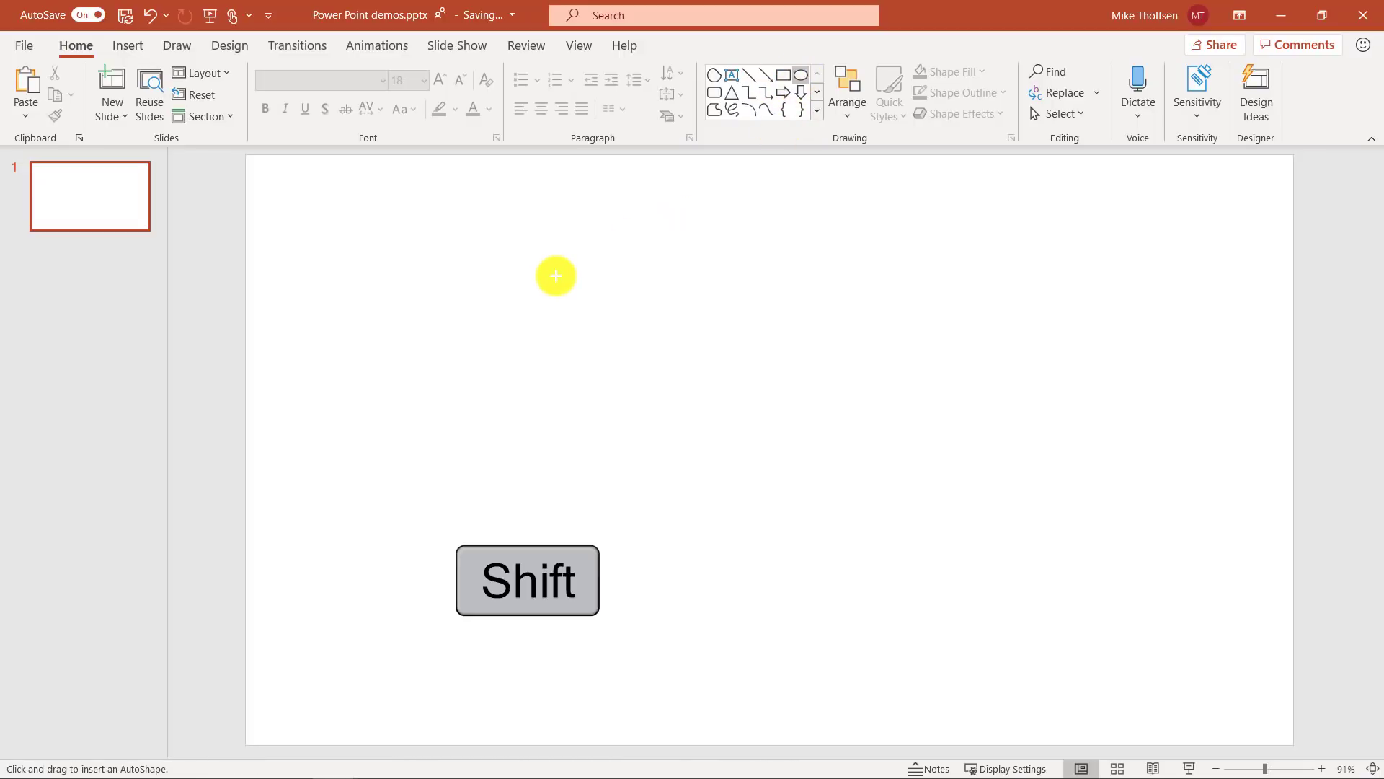
{"action": "mouse_move", "coordinate": [556, 275]}
{"action": "left_mouse_down"}
{"action": "mouse_move", "coordinate": [938, 486]}
{"action": "mouse_move", "coordinate": [690, 323]}
{"action": "left_mouse_up"}
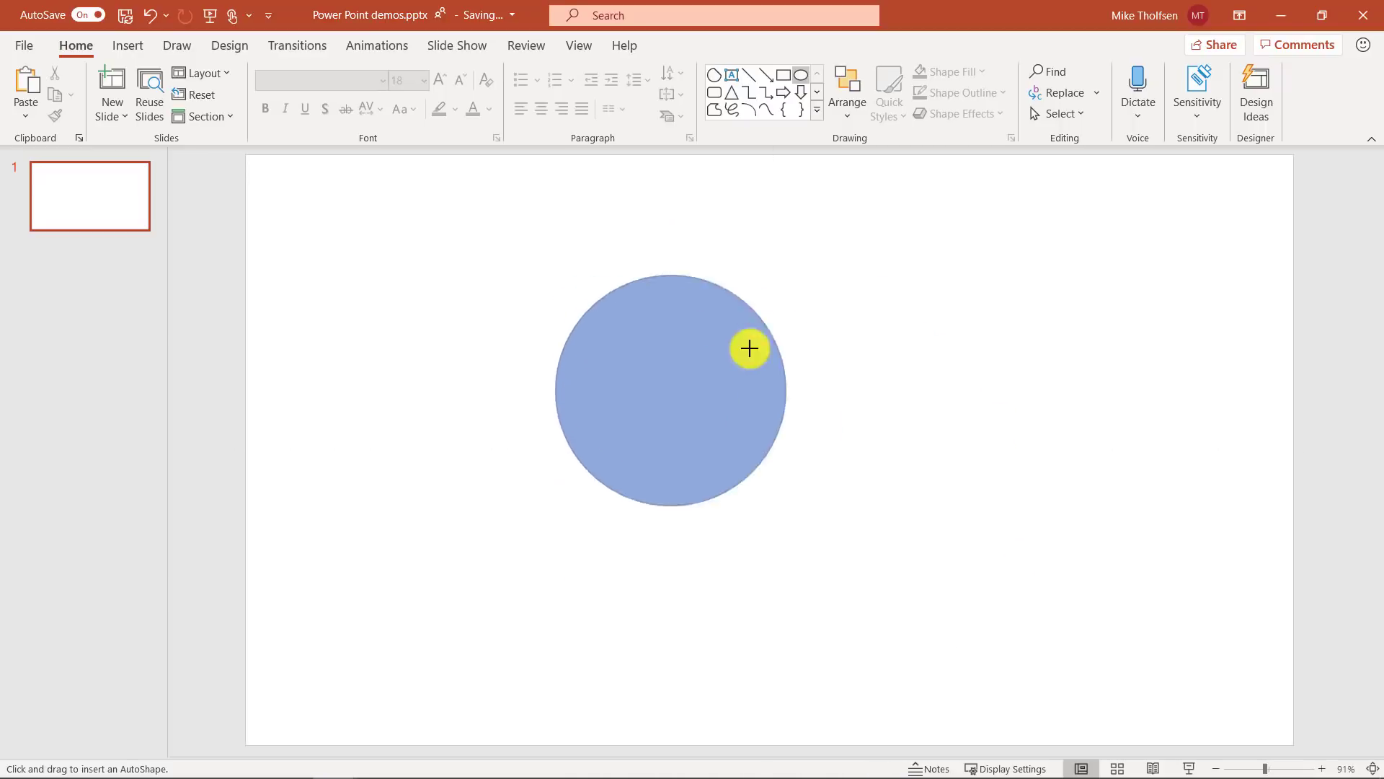
{"action": "left_click_drag", "start_coordinate": [689, 322], "coordinate": [705, 349]}
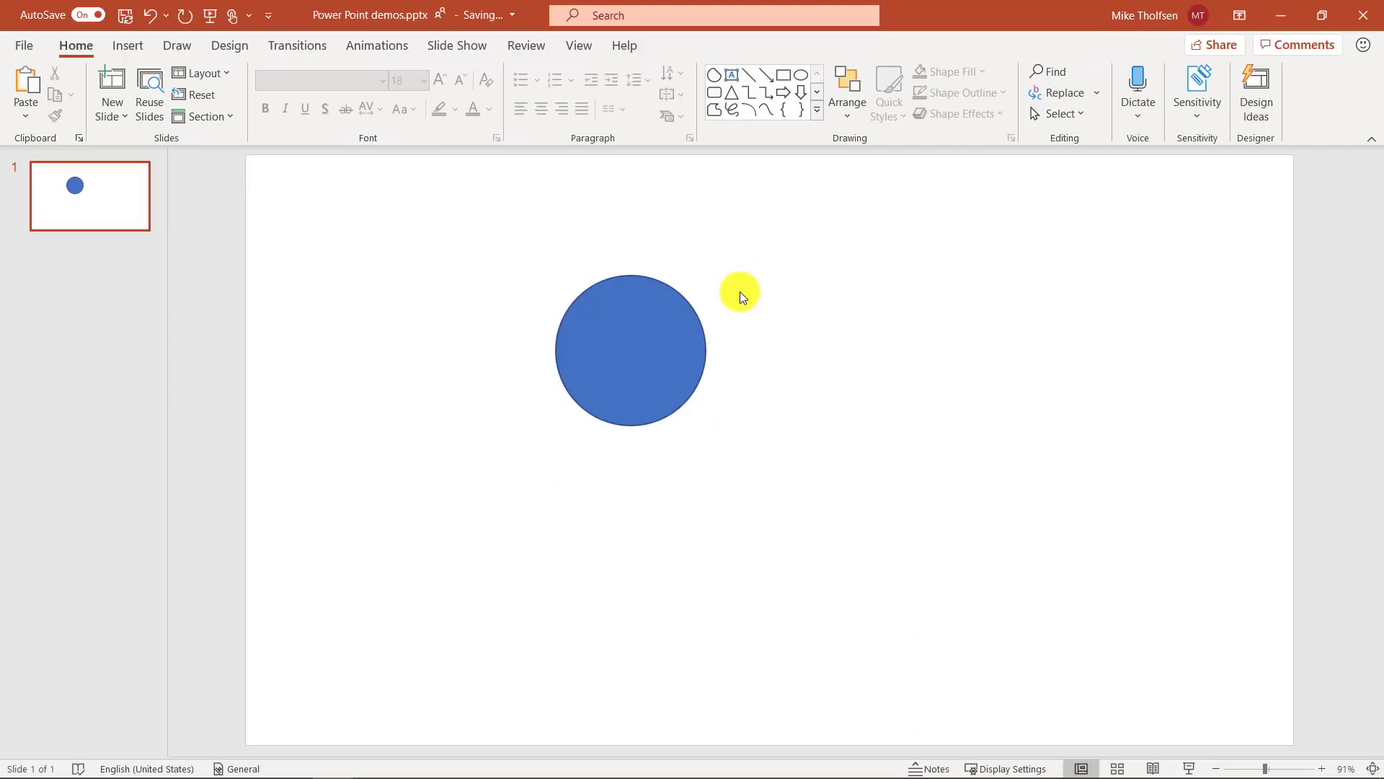
Step: Draw a square right of the circle and a triangle to its left
{"action": "left_click", "coordinate": [779, 76]}
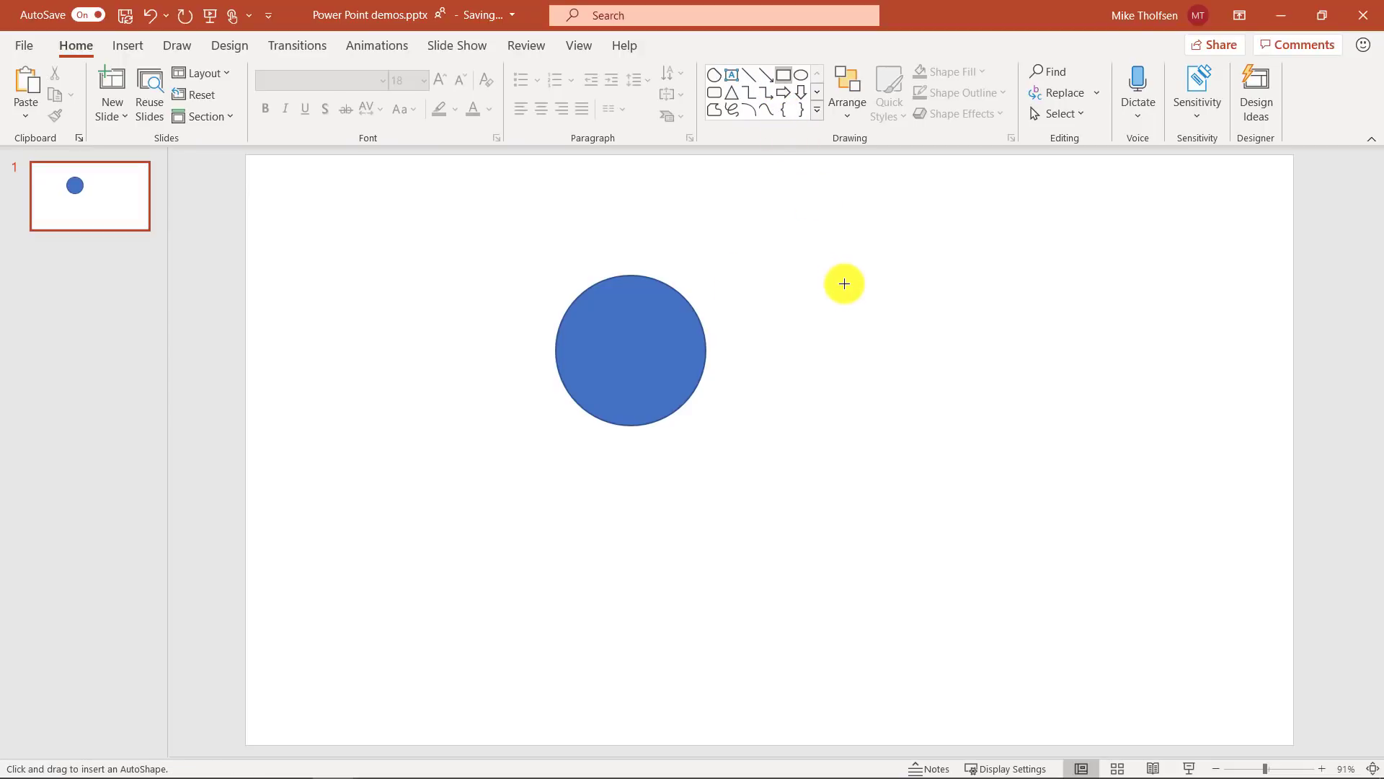
{"action": "left_click_drag", "start_coordinate": [846, 283], "coordinate": [987, 424]}
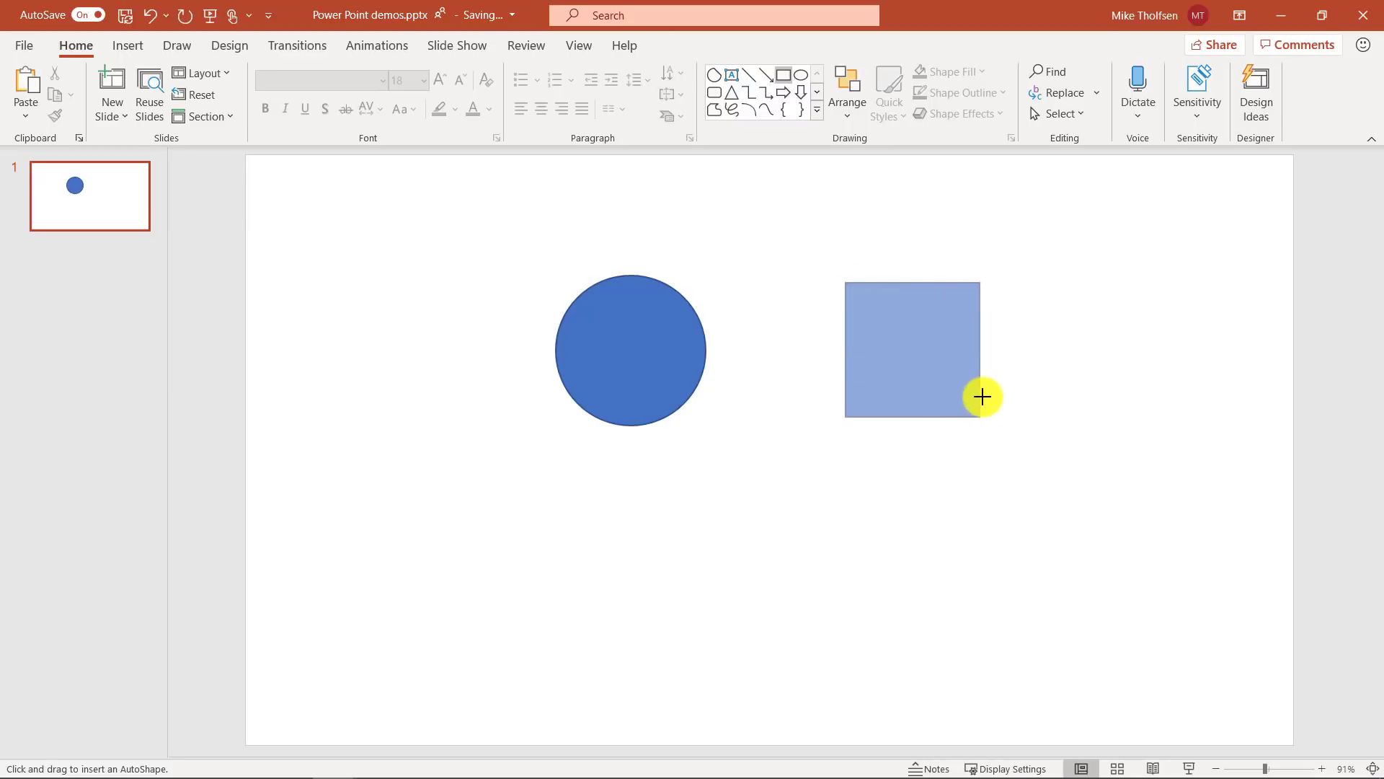
{"action": "left_click", "coordinate": [788, 254]}
{"action": "left_click", "coordinate": [731, 93]}
{"action": "left_click_drag", "start_coordinate": [357, 292], "coordinate": [526, 432]}
{"action": "left_click_drag", "start_coordinate": [449, 393], "coordinate": [415, 382]}
Step: Draw a five-point star below the other shapes
{"action": "left_click", "coordinate": [817, 109]}
{"action": "left_click", "coordinate": [766, 618]}
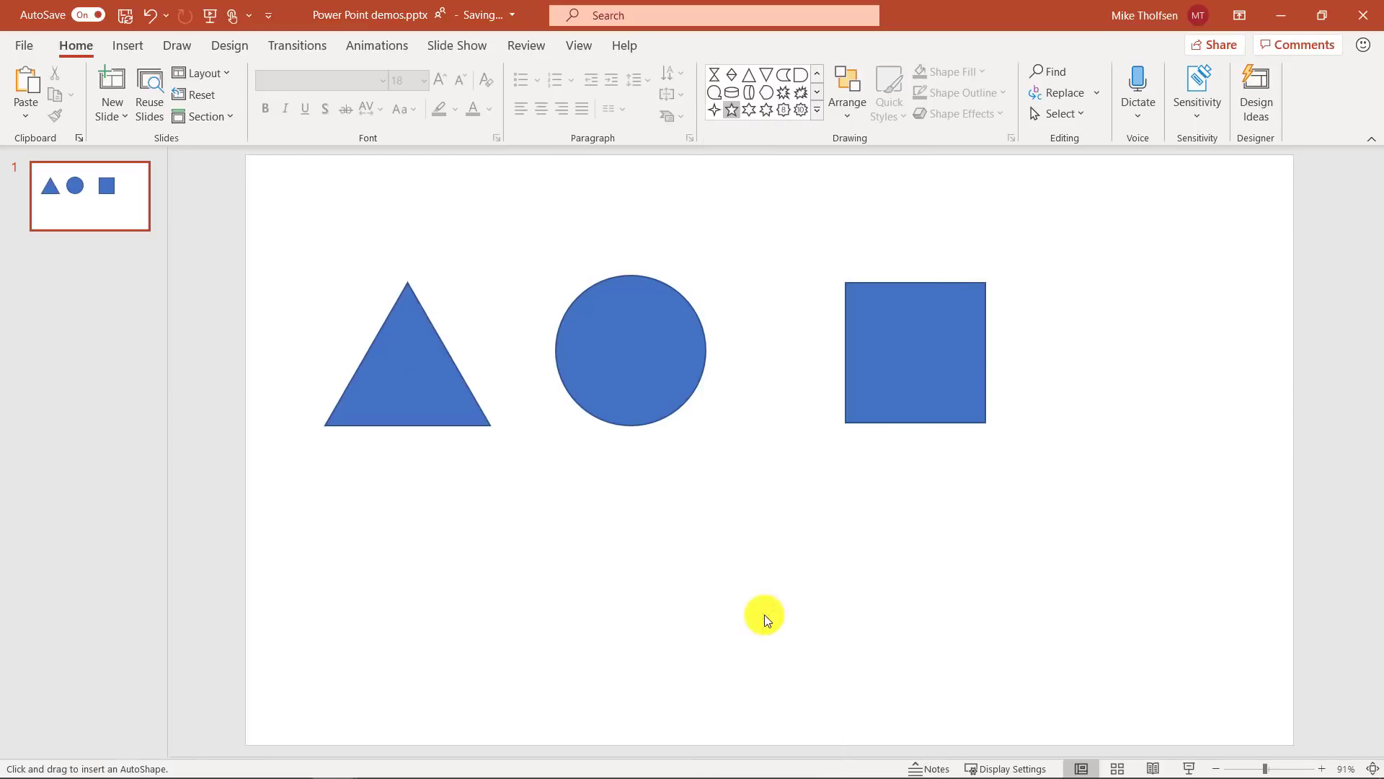
{"action": "left_click_drag", "start_coordinate": [606, 537], "coordinate": [788, 692]}
{"action": "left_click_drag", "start_coordinate": [686, 621], "coordinate": [618, 562]}
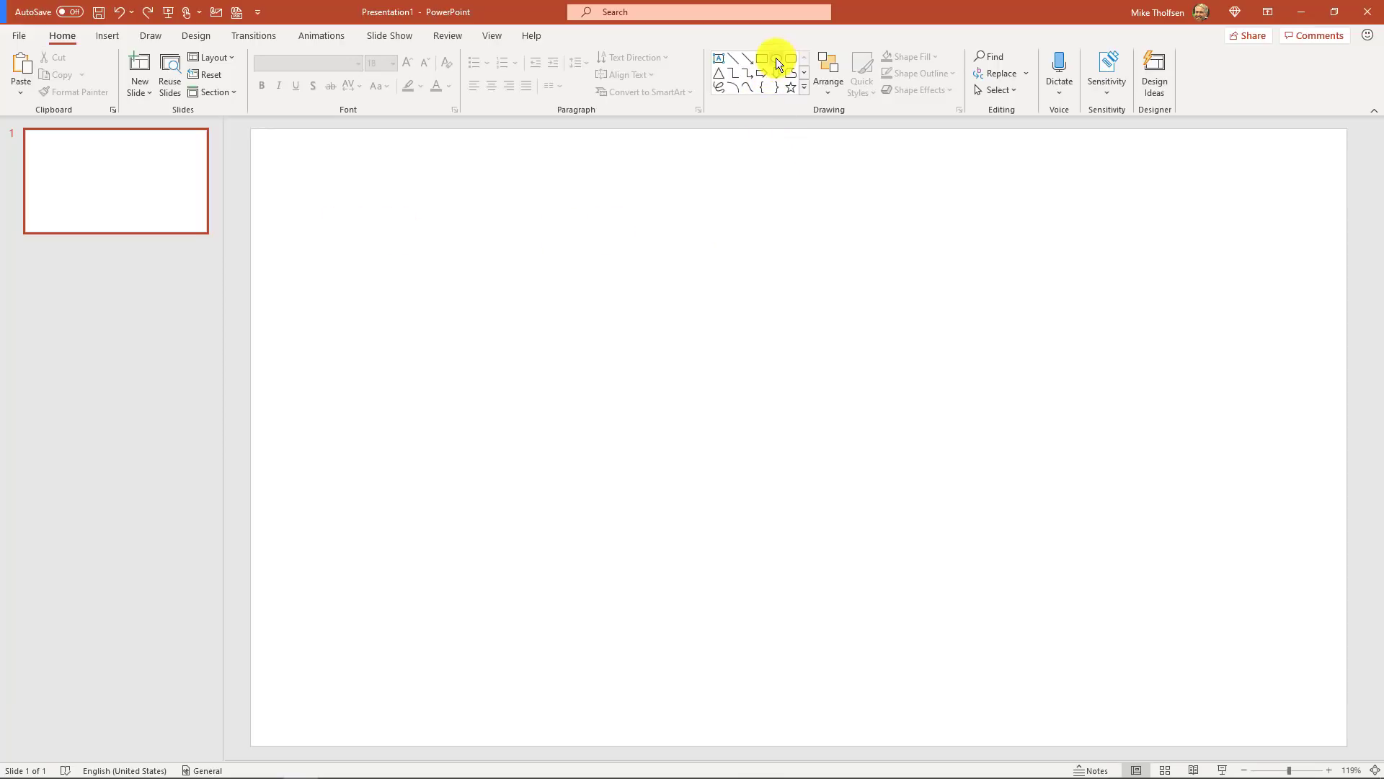
Step: Draw a circle and a square with the square's corner on the circle's centre
{"action": "key", "text": "shift"}
{"action": "left_click_drag", "start_coordinate": [445, 276], "coordinate": [610, 443]}
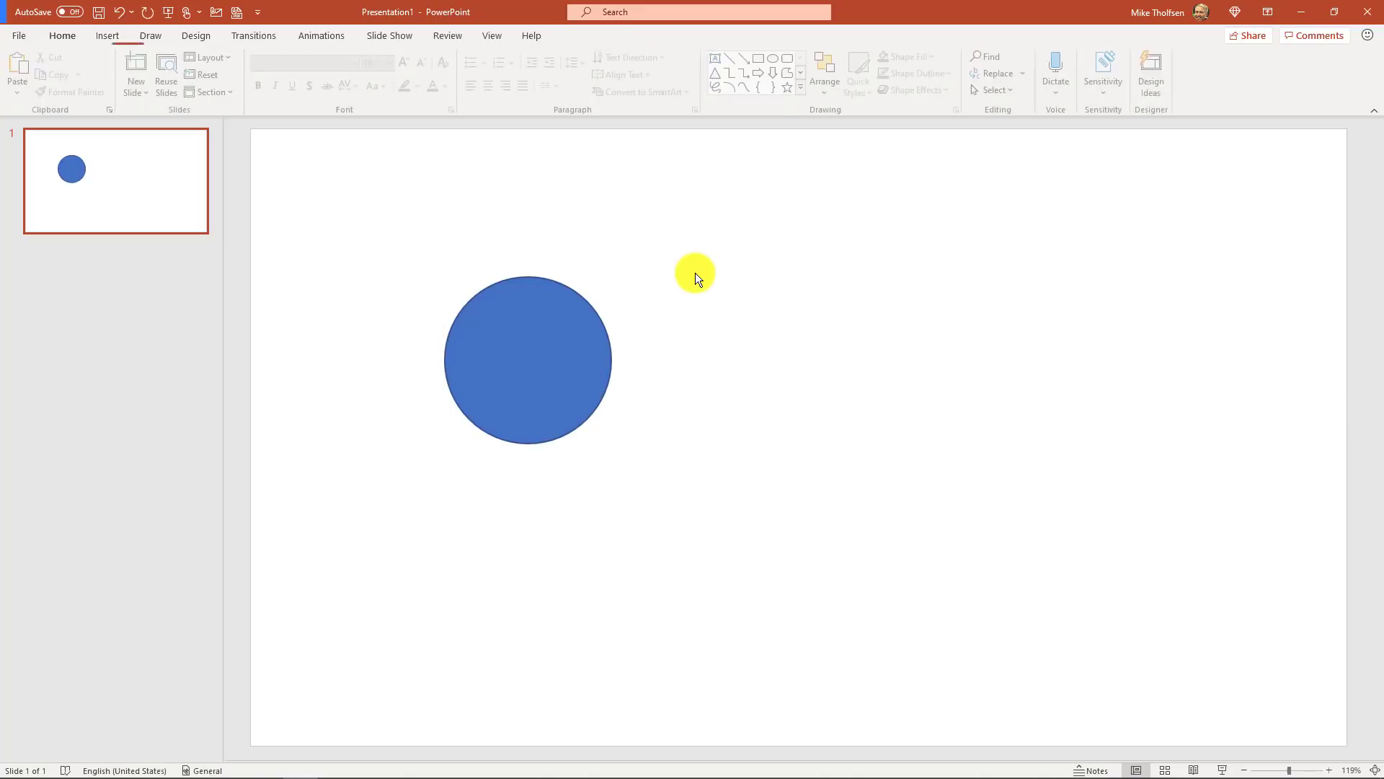
{"action": "left_click", "coordinate": [757, 59]}
{"action": "mouse_move", "coordinate": [542, 178]}
{"action": "left_mouse_down"}
{"action": "mouse_move", "coordinate": [617, 284]}
{"action": "mouse_move", "coordinate": [697, 331]}
{"action": "left_mouse_up"}
{"action": "left_click_drag", "start_coordinate": [636, 269], "coordinate": [616, 288]}
{"action": "left_click_drag", "start_coordinate": [362, 160], "coordinate": [772, 533]}
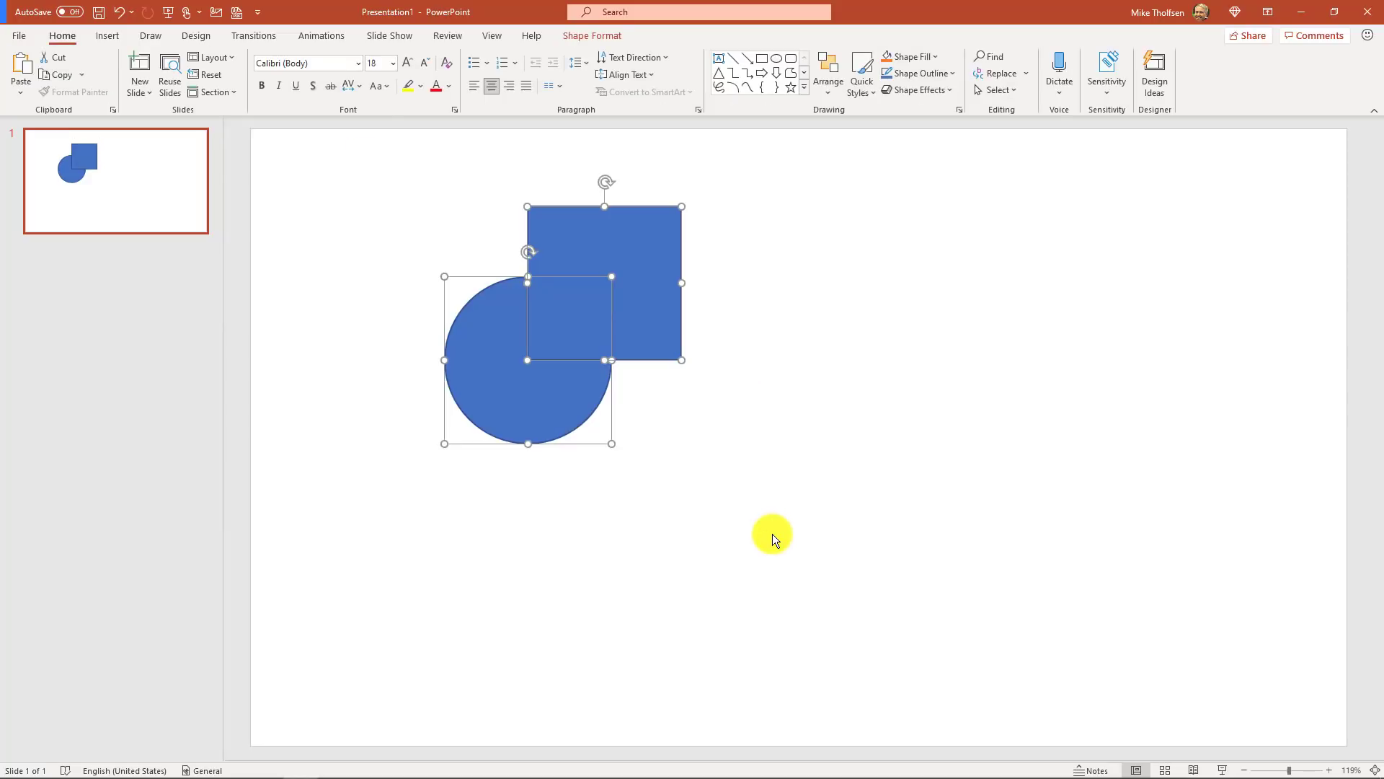
Step: Open the Merge Shapes options for the selected circle and square
{"action": "left_click", "coordinate": [591, 35]}
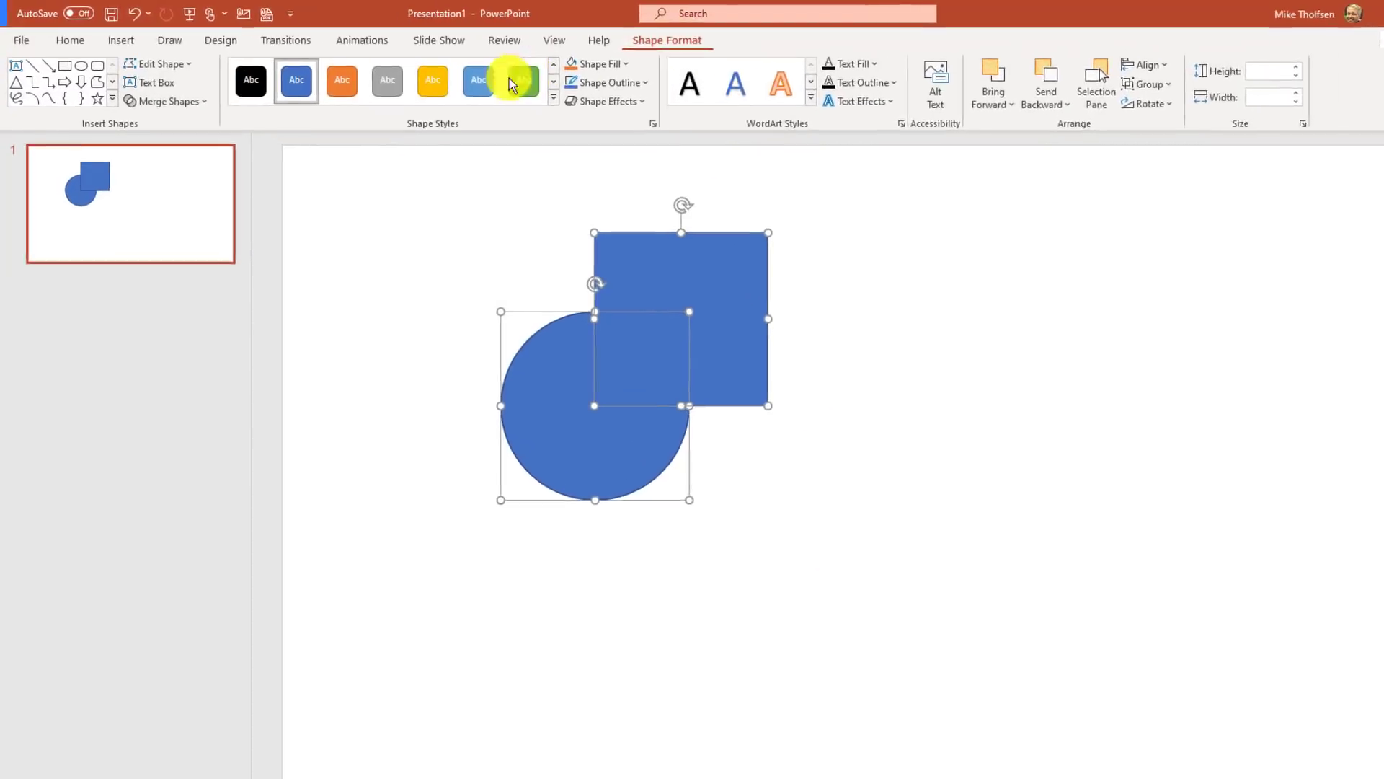
{"action": "left_click", "coordinate": [264, 134]}
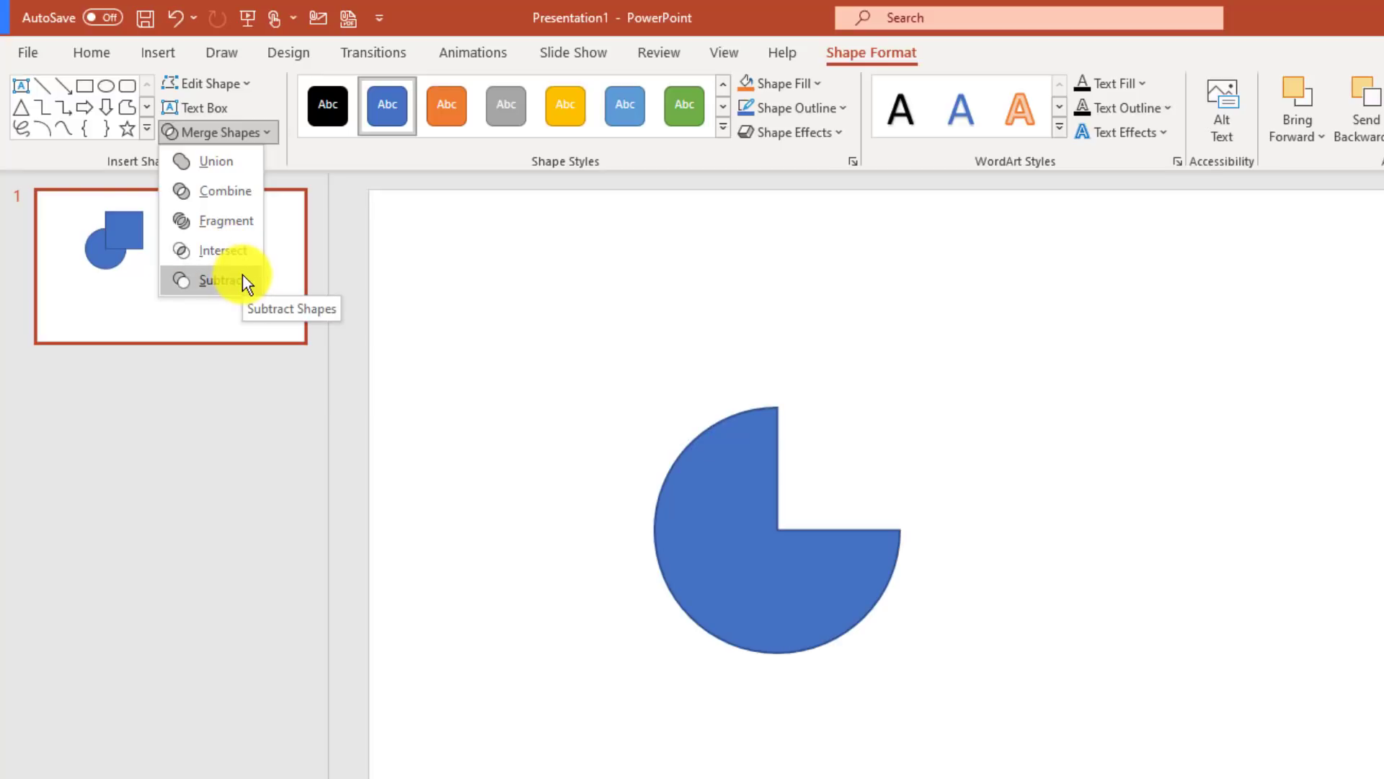
Step: Fragment the shapes and pull the square piece and quarter-circle apart
{"action": "left_click", "coordinate": [230, 223]}
{"action": "left_click", "coordinate": [714, 281]}
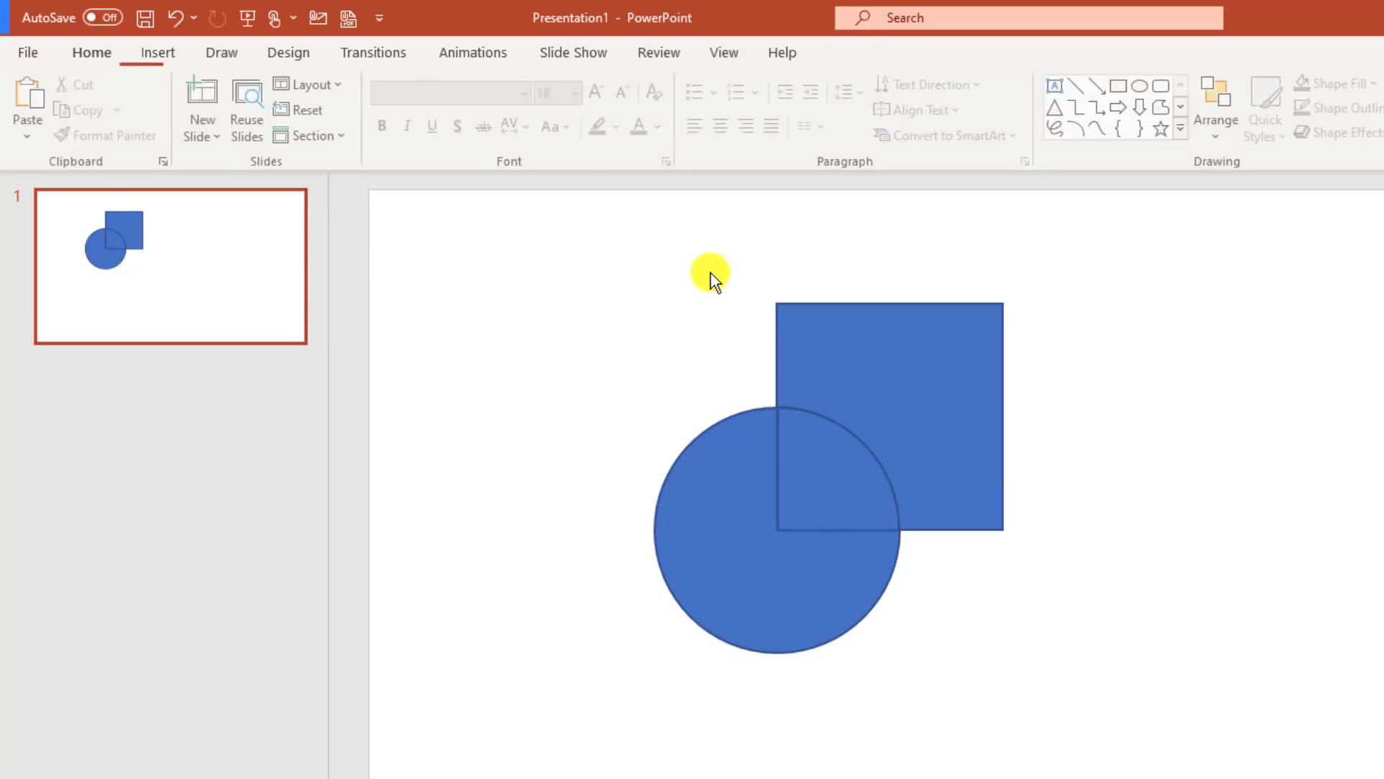
{"action": "left_click_drag", "start_coordinate": [919, 397], "coordinate": [1122, 392]}
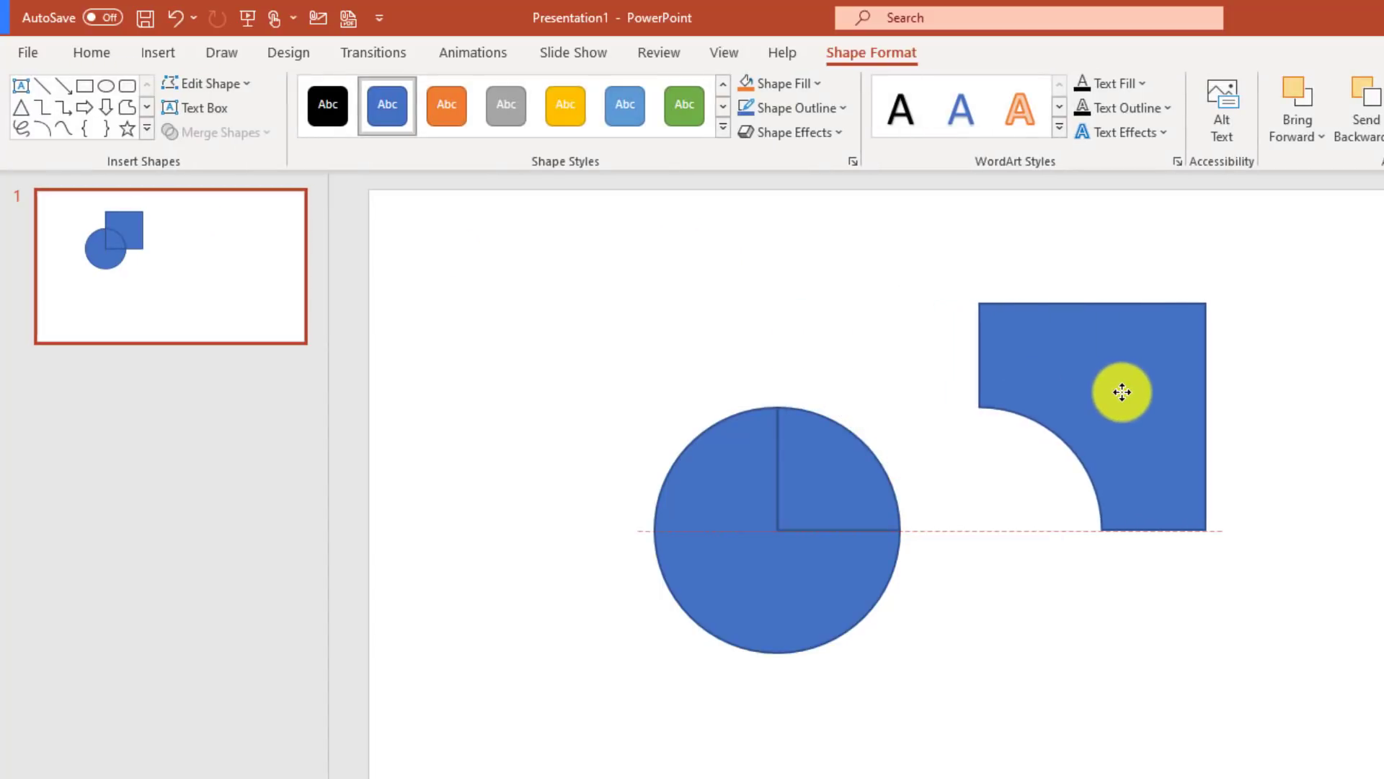
{"action": "left_click", "coordinate": [903, 443]}
{"action": "left_click_drag", "start_coordinate": [834, 457], "coordinate": [852, 441]}
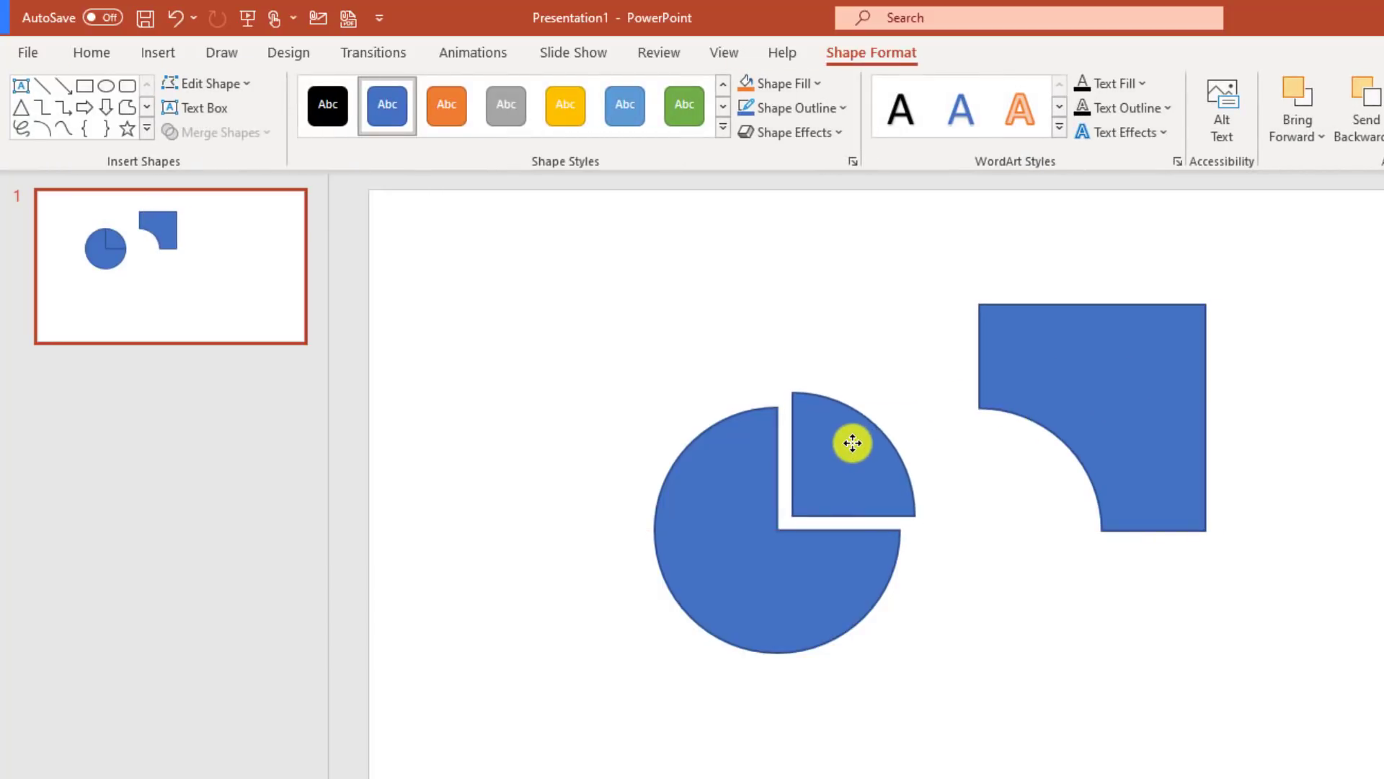
Step: Colour the quarter-circle orange and delete the leftover square fragment
{"action": "left_click", "coordinate": [445, 108]}
{"action": "left_click", "coordinate": [1089, 394]}
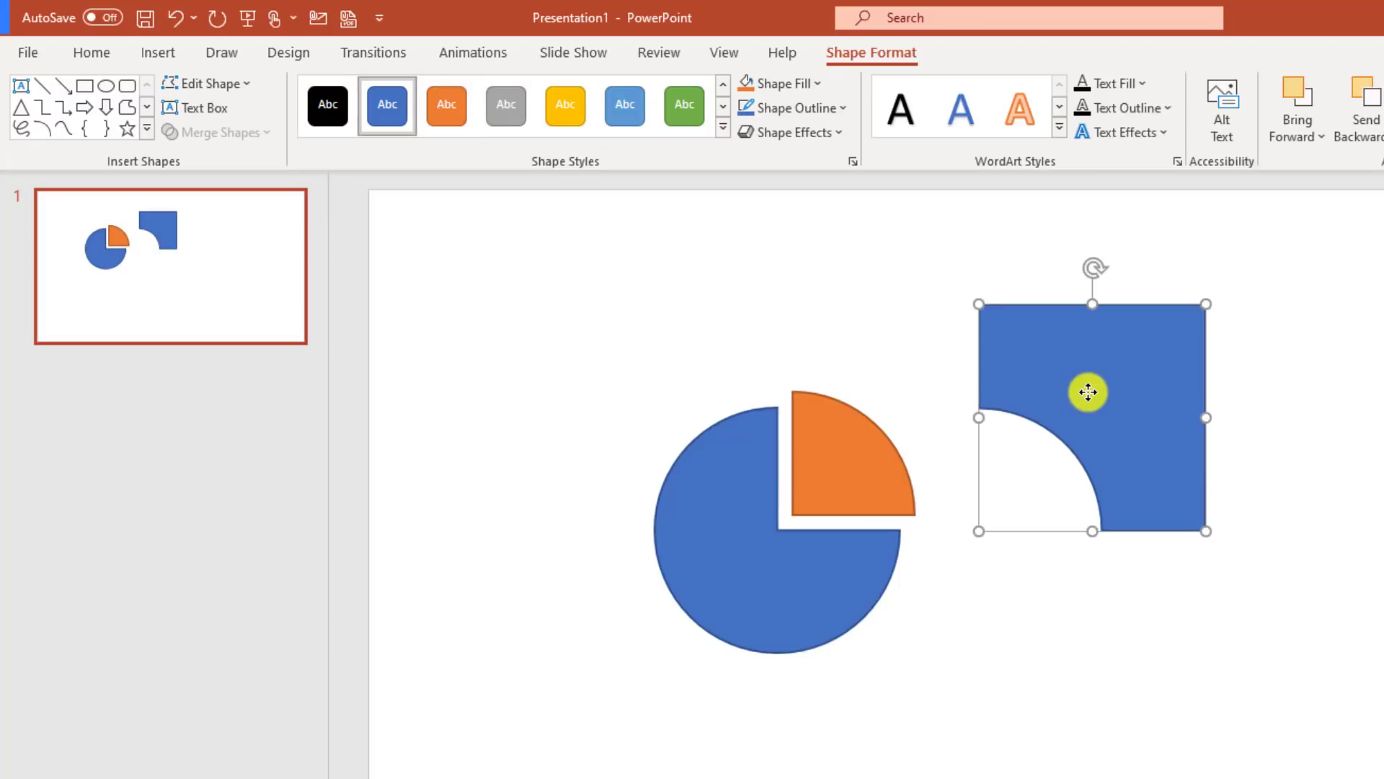
{"action": "key", "text": "Delete"}
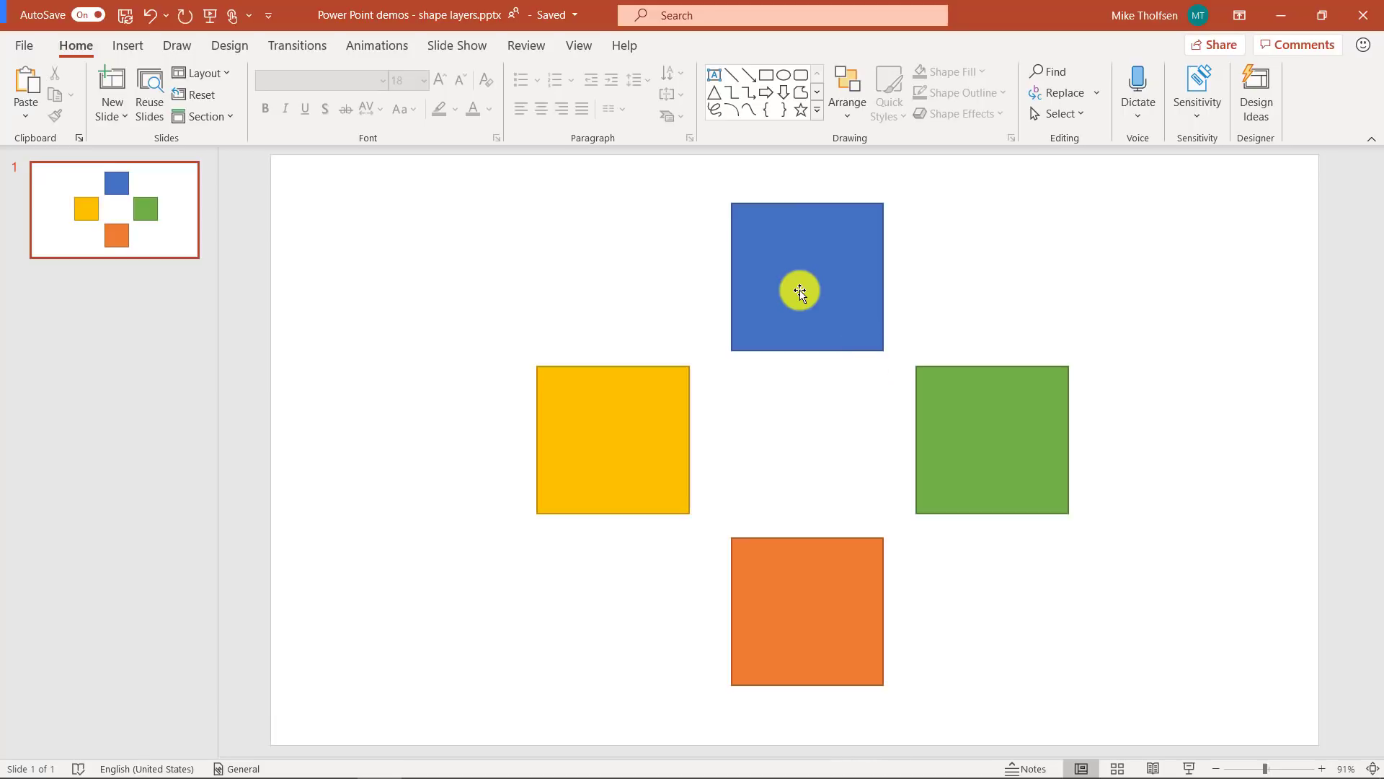
Step: Move the blue square into the cross and rename Rectangle 1 to 'Blue square' in the Selection Pane
{"action": "left_click_drag", "start_coordinate": [801, 289], "coordinate": [786, 380]}
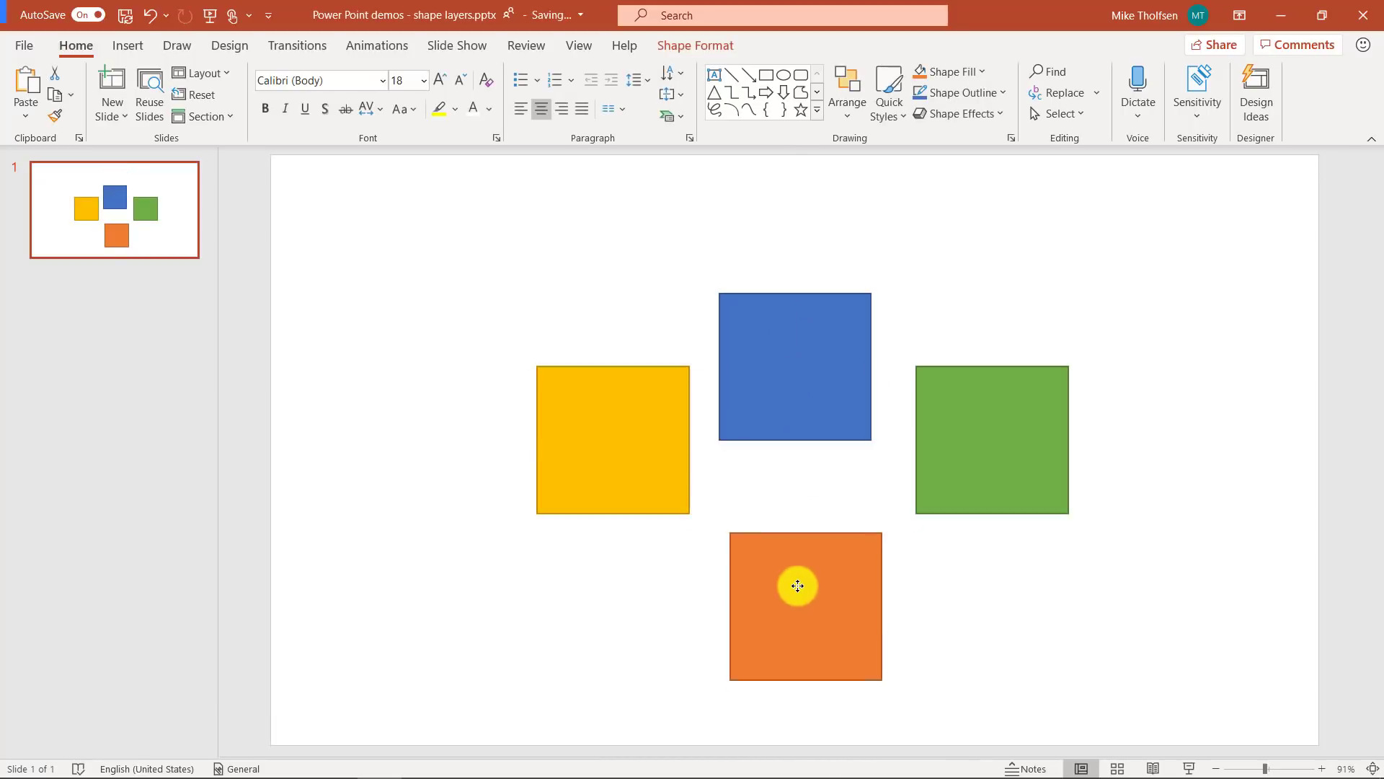
{"action": "left_click", "coordinate": [802, 324]}
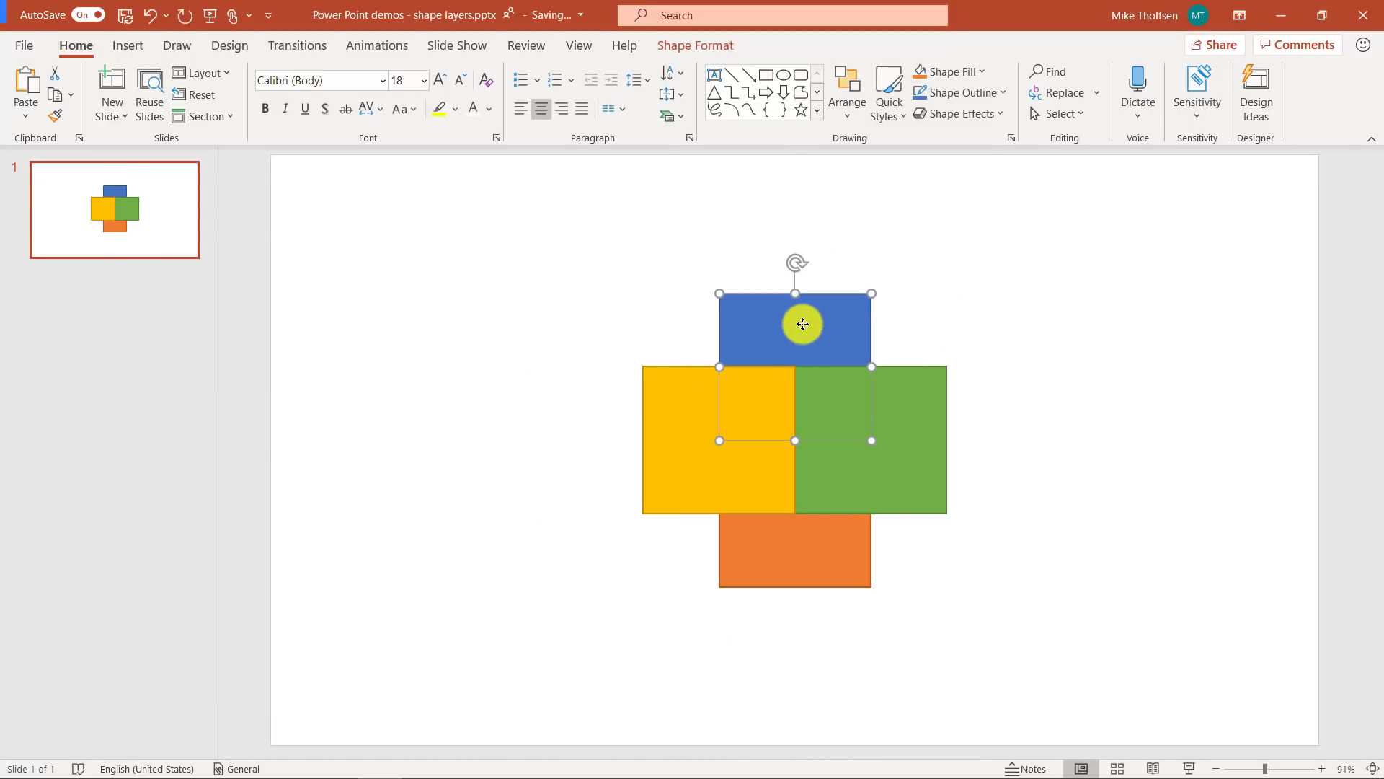
{"action": "left_click", "coordinate": [686, 48]}
{"action": "left_click", "coordinate": [1122, 117]}
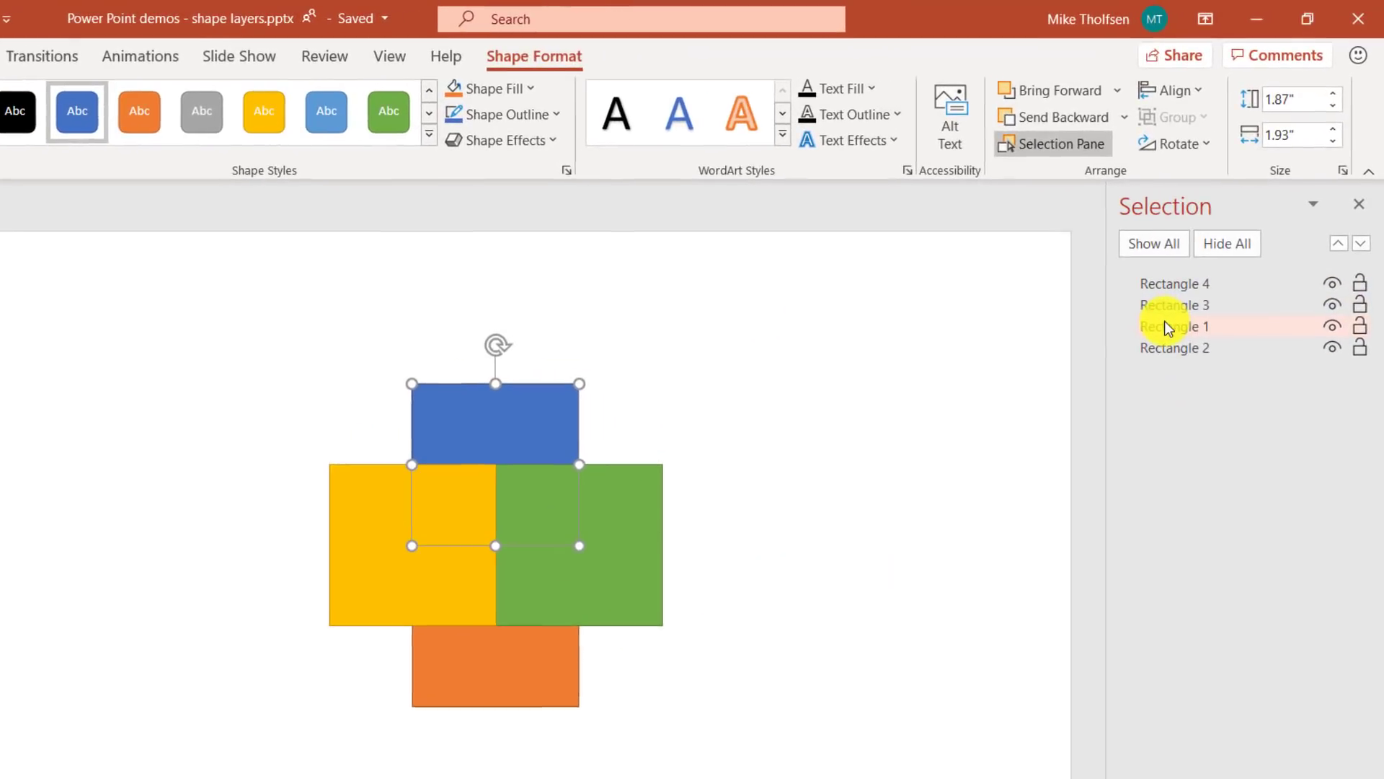
{"action": "double_click", "coordinate": [1208, 261]}
{"action": "type", "text": "Blue square"}
{"action": "key", "text": "Return"}
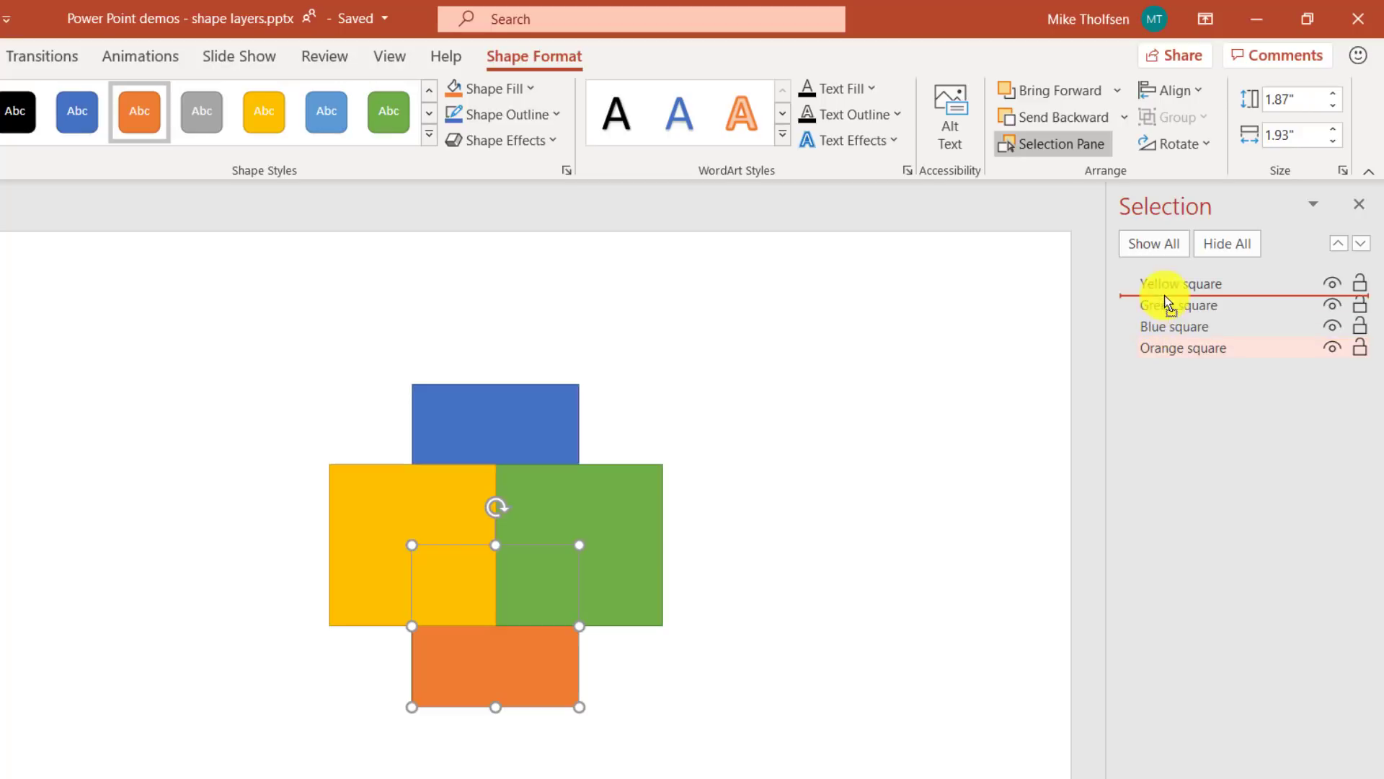
Step: In the Selection Pane, move the orange square, then the green square, to the top of the stack
{"action": "left_click_drag", "start_coordinate": [1168, 354], "coordinate": [1162, 283]}
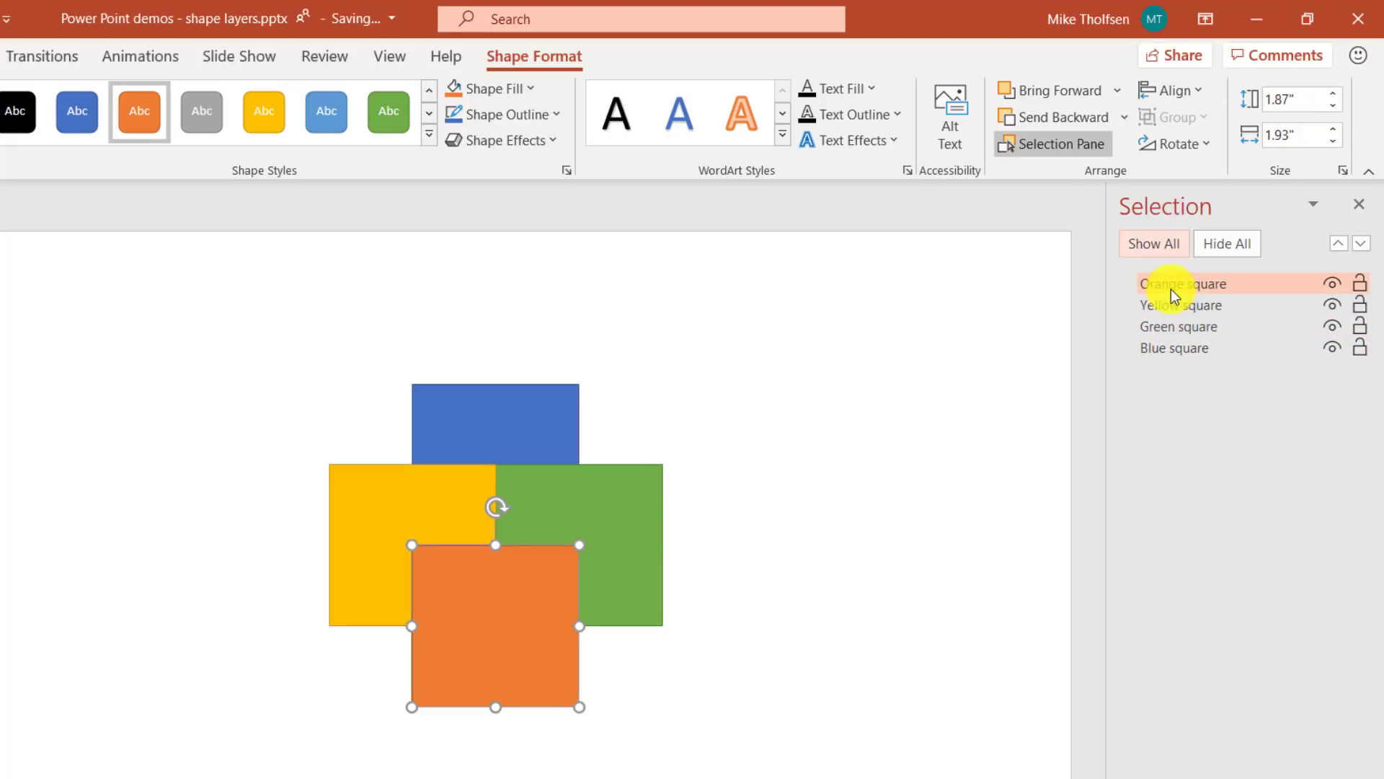
{"action": "left_click", "coordinate": [1179, 326]}
{"action": "left_click_drag", "start_coordinate": [1179, 324], "coordinate": [1175, 281]}
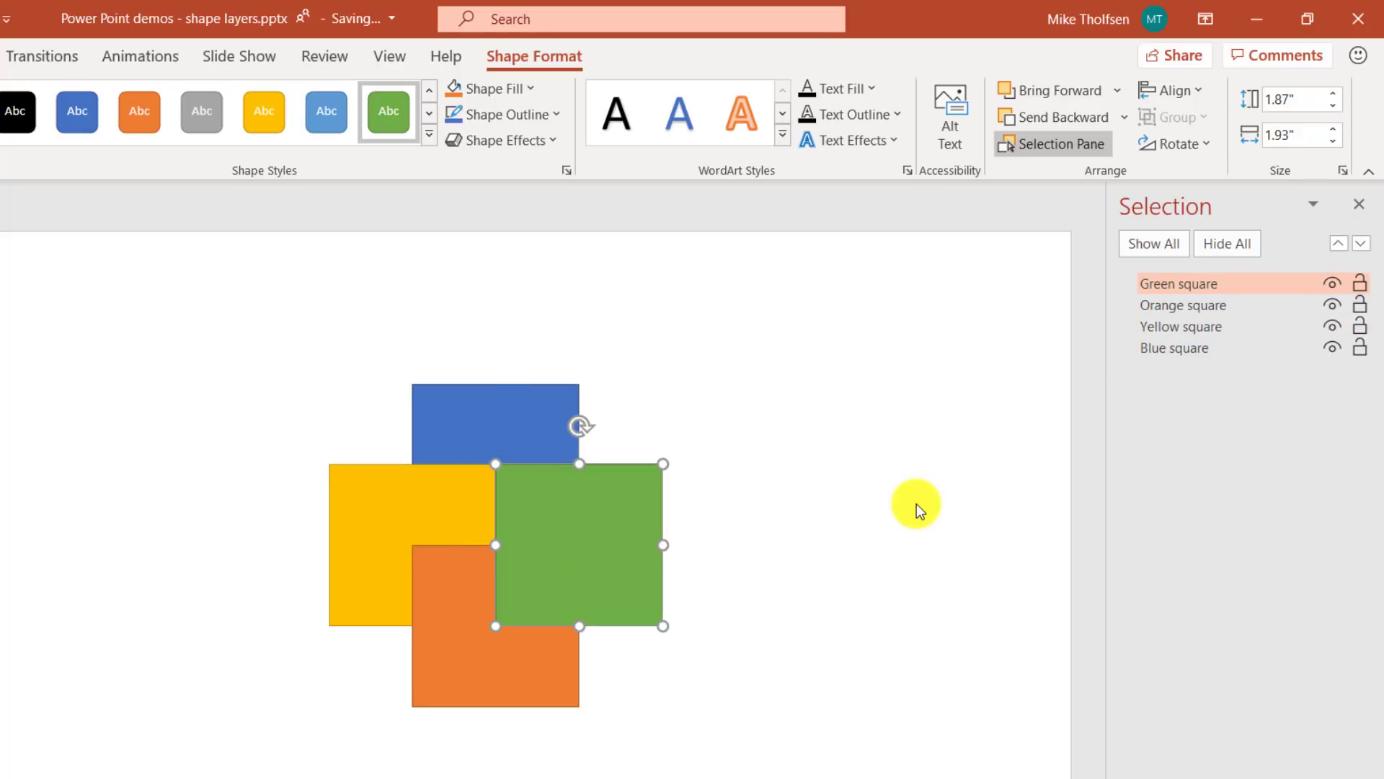
Step: Hide the orange, yellow and green squares with the eye icons, then show them again
{"action": "left_click", "coordinate": [1333, 305]}
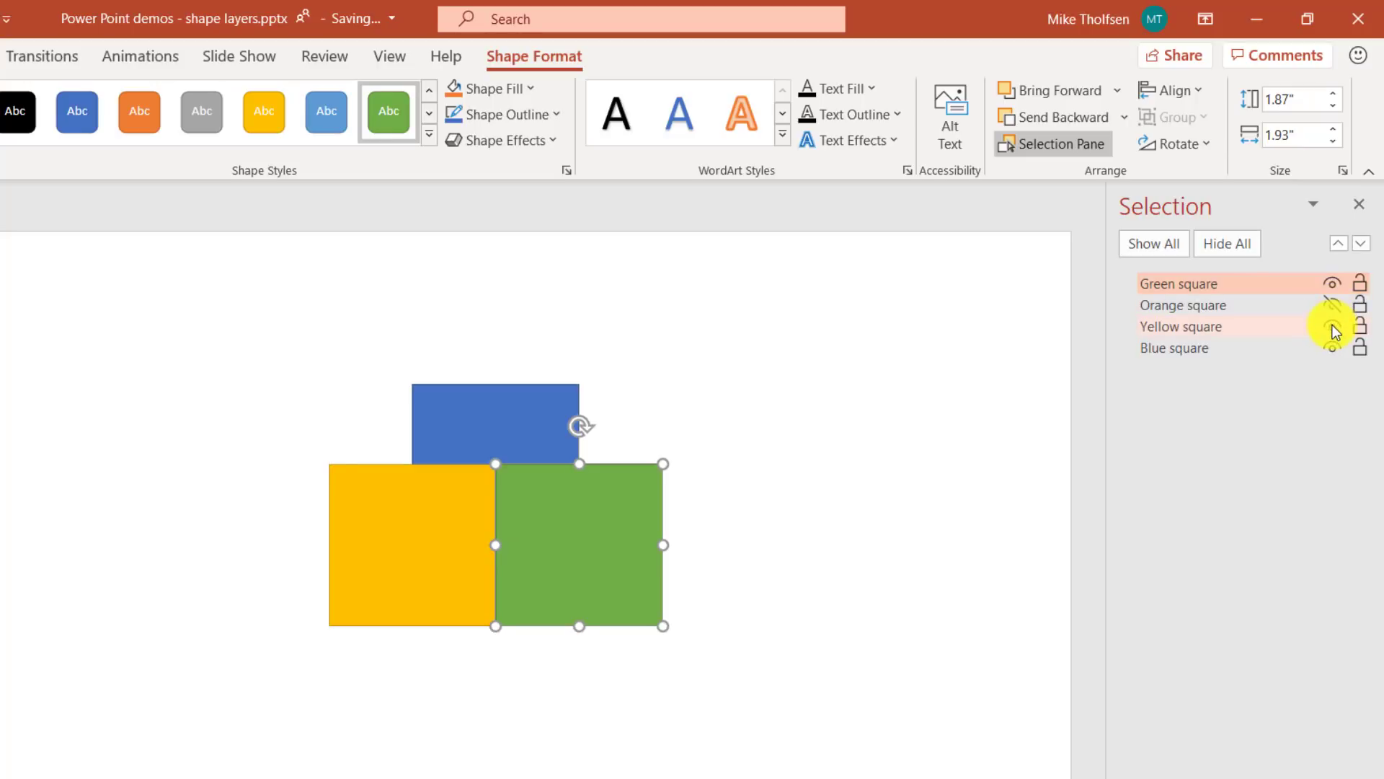
{"action": "left_click", "coordinate": [1333, 327]}
{"action": "left_click", "coordinate": [1331, 285]}
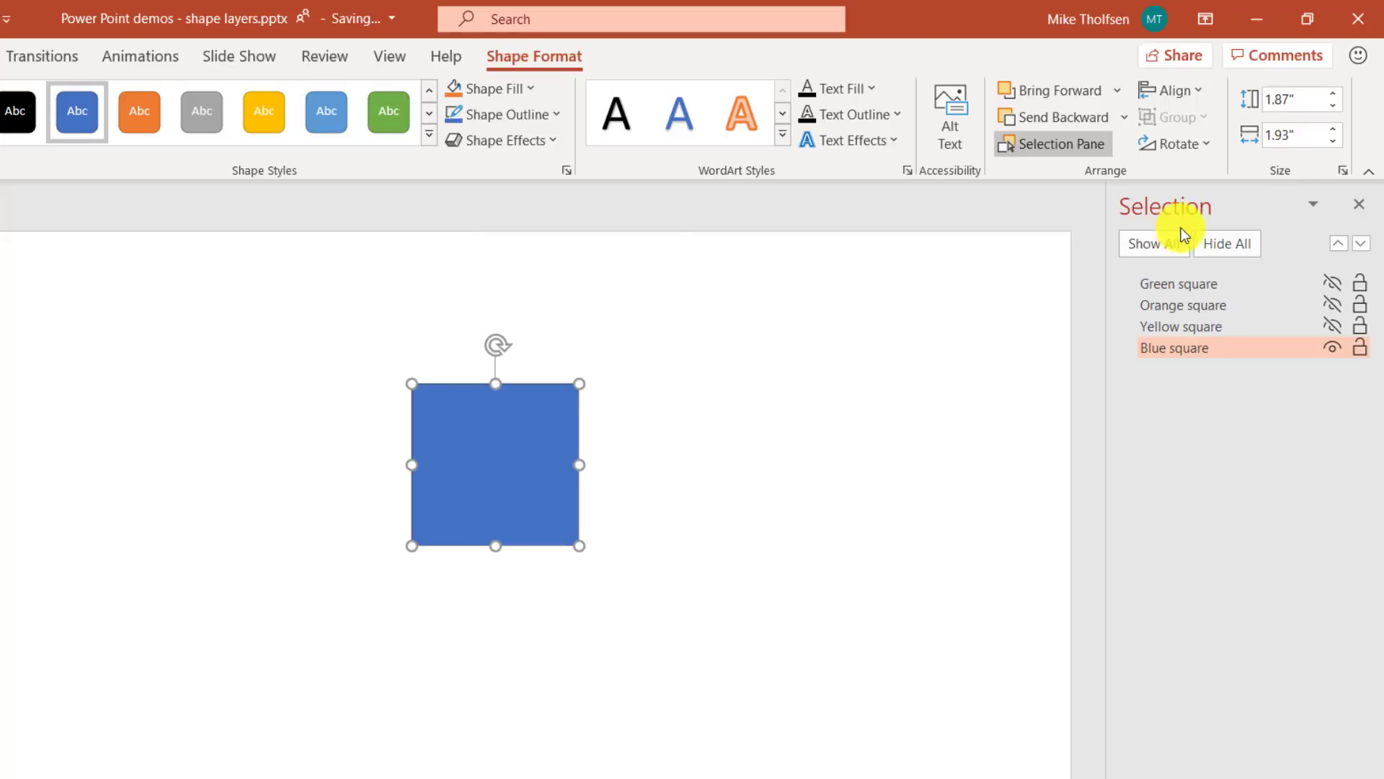
{"action": "left_click", "coordinate": [1331, 326]}
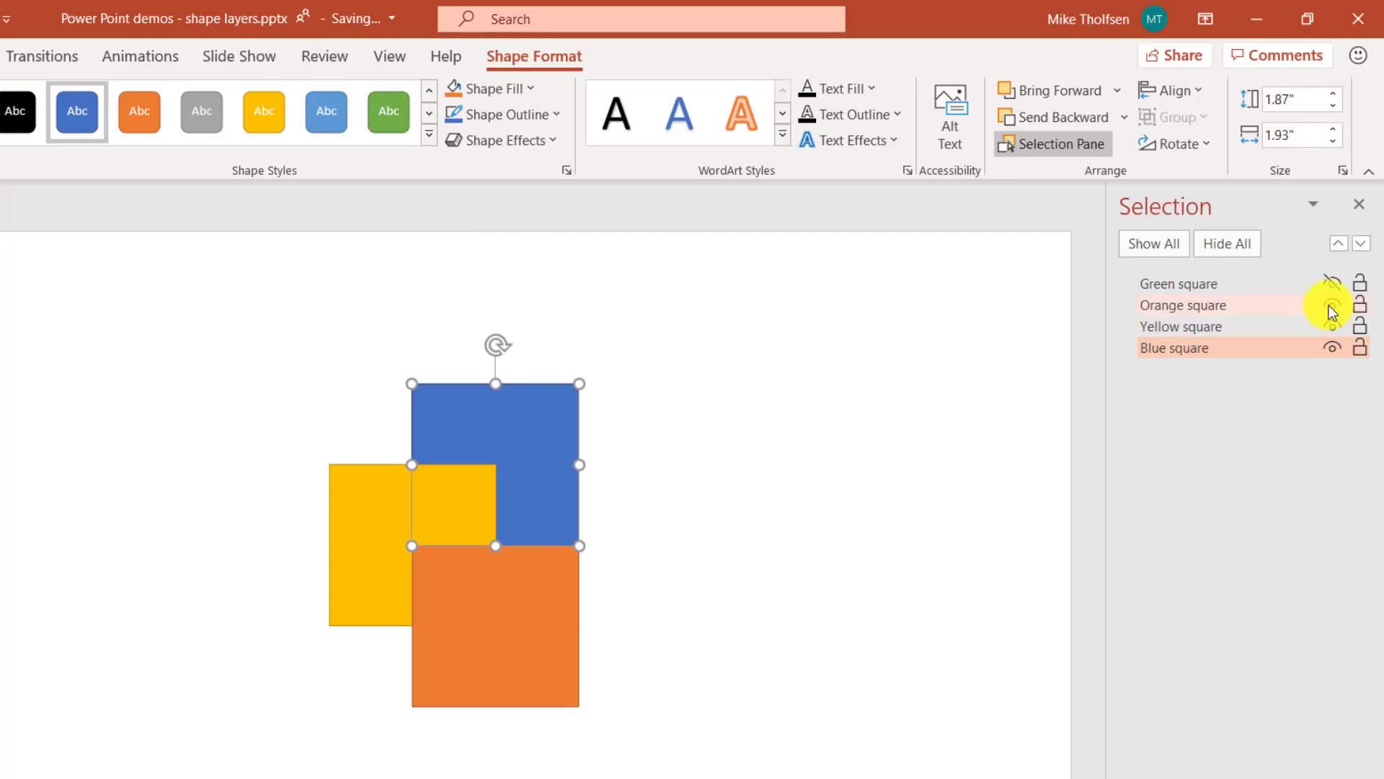
{"action": "left_click", "coordinate": [1331, 284]}
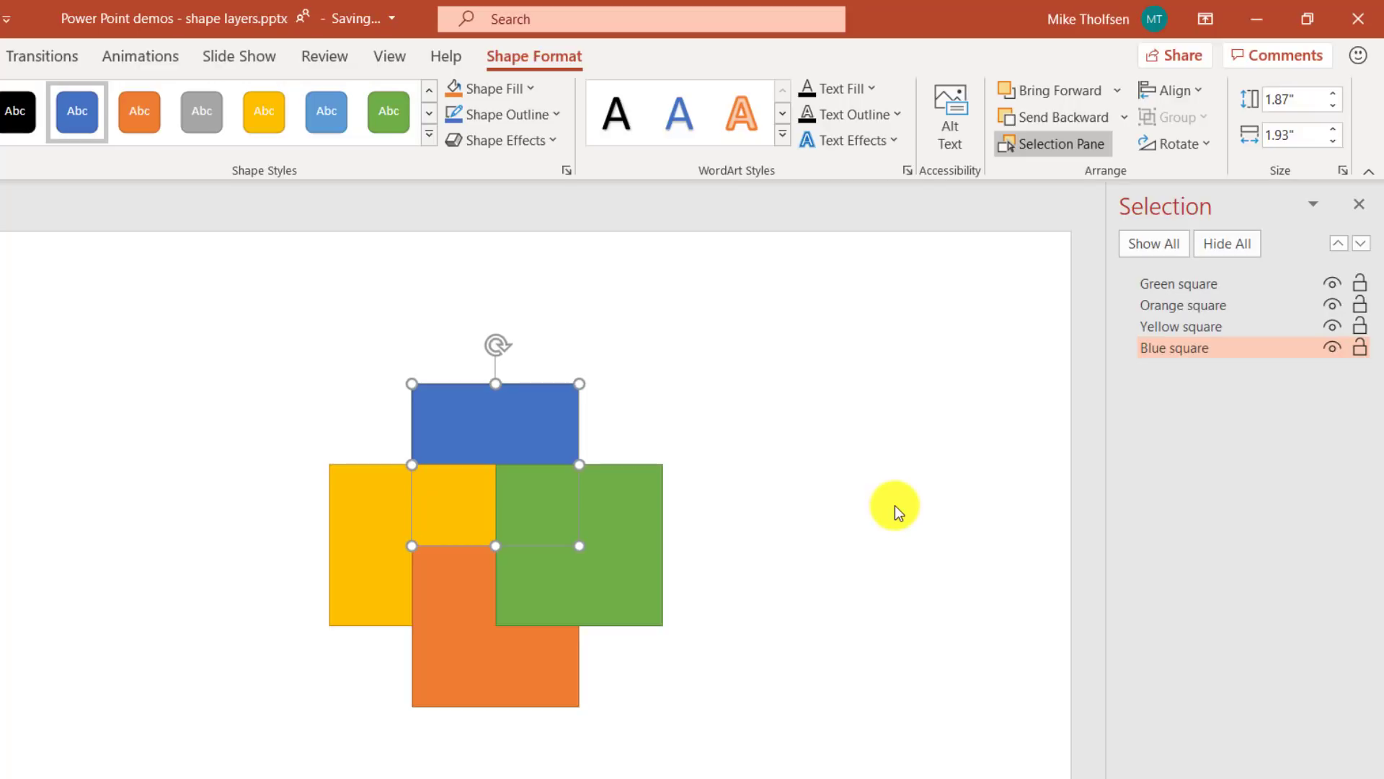
Step: Lock all four squares, then click each one to show it can't move
{"action": "left_click", "coordinate": [1074, 464]}
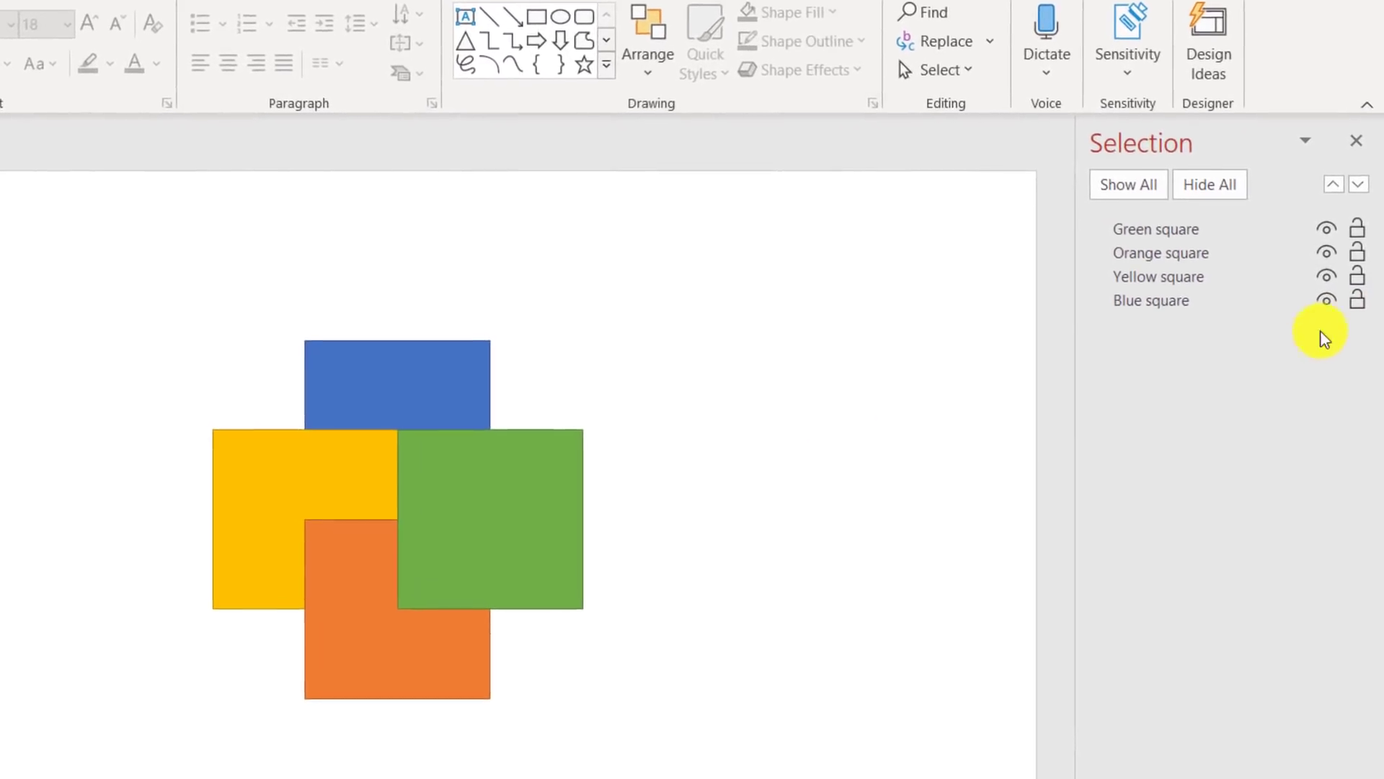
{"action": "left_click", "coordinate": [1354, 299]}
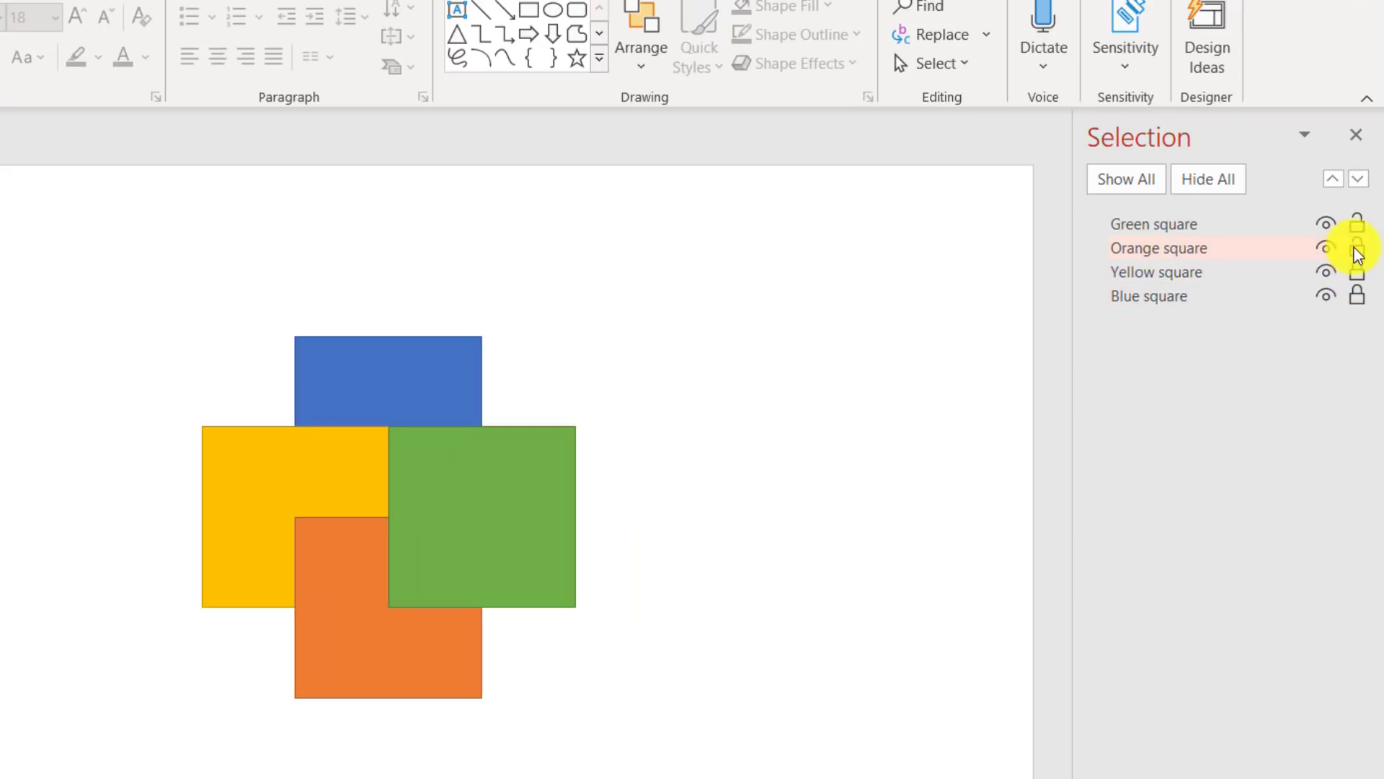
{"action": "left_click", "coordinate": [1356, 249]}
{"action": "left_click", "coordinate": [1359, 229]}
{"action": "left_click", "coordinate": [424, 494]}
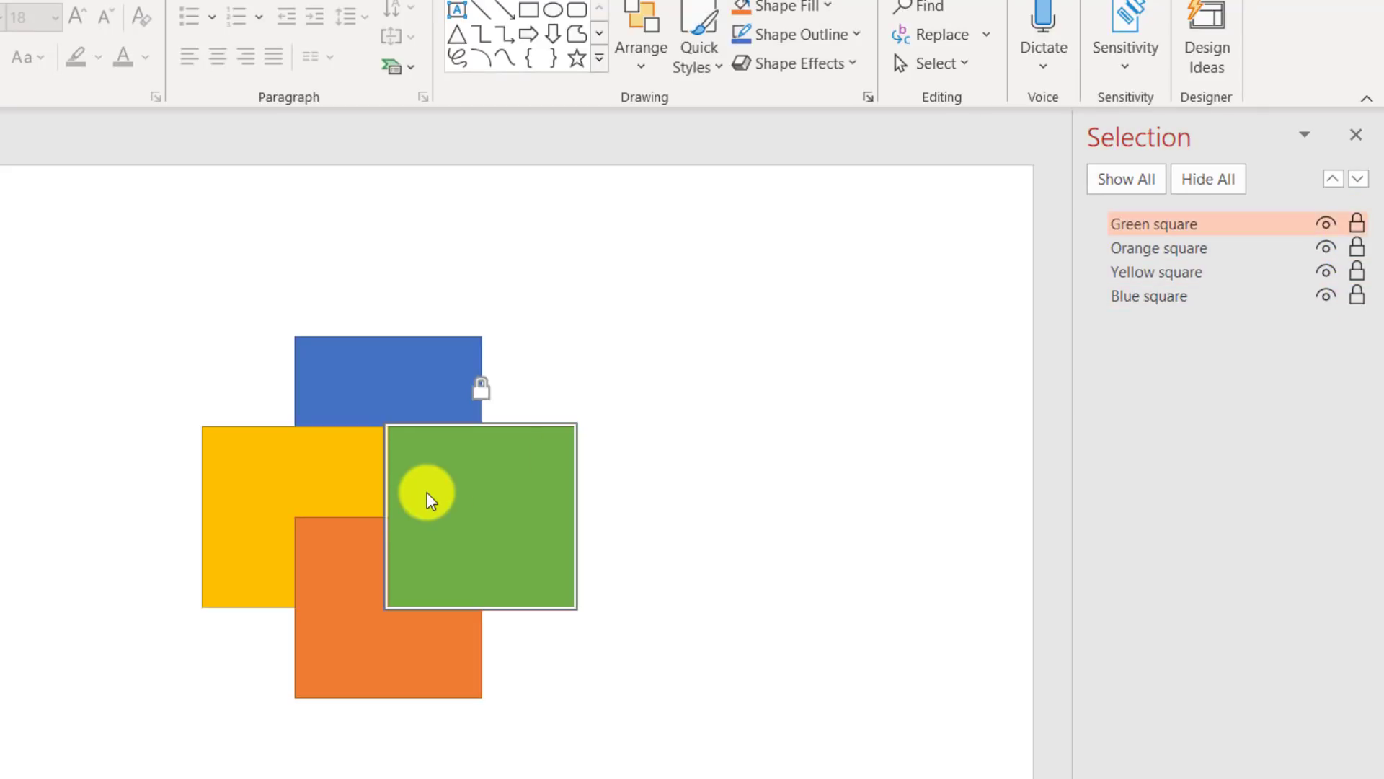
{"action": "left_click", "coordinate": [336, 461]}
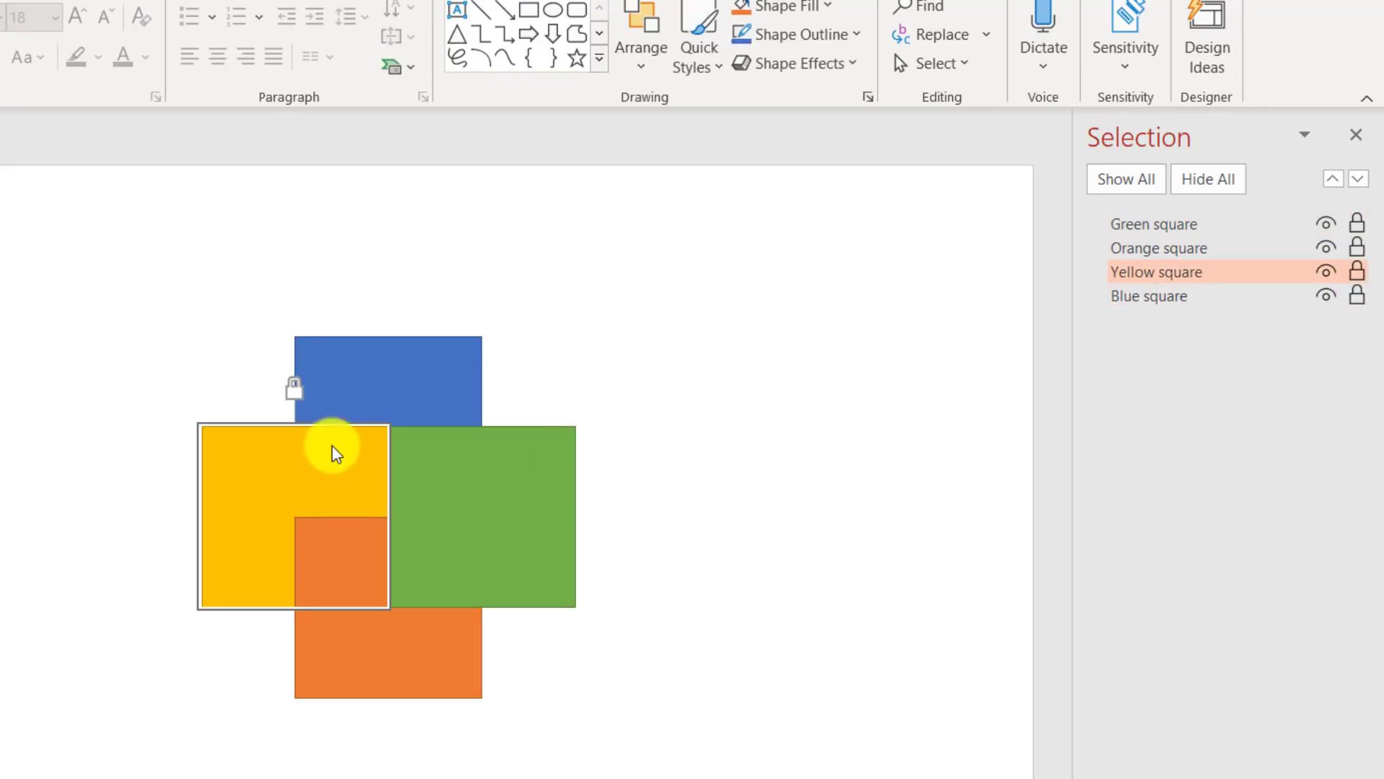
{"action": "left_click", "coordinate": [371, 401]}
{"action": "left_click", "coordinate": [381, 647]}
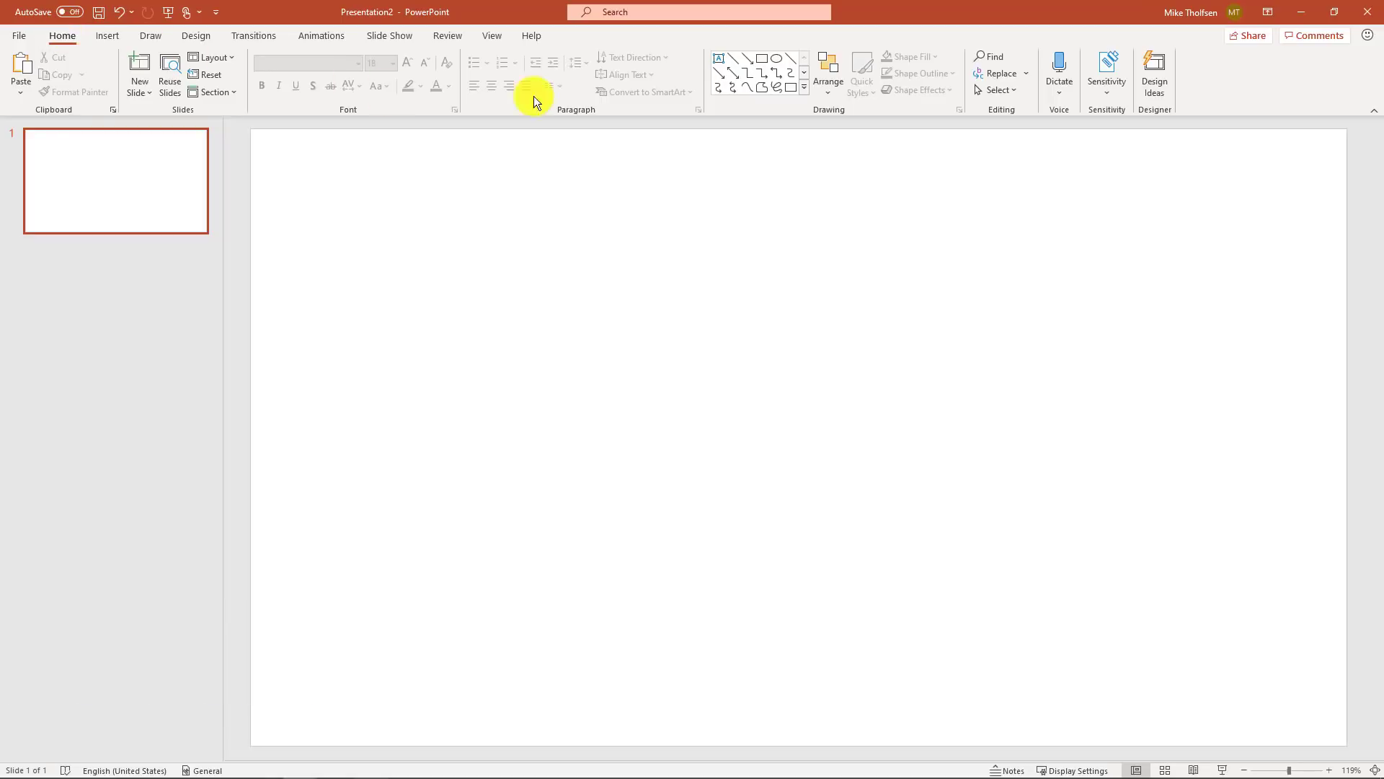
Step: Draw a blue square and duplicate it into a row of three
{"action": "left_click", "coordinate": [762, 59]}
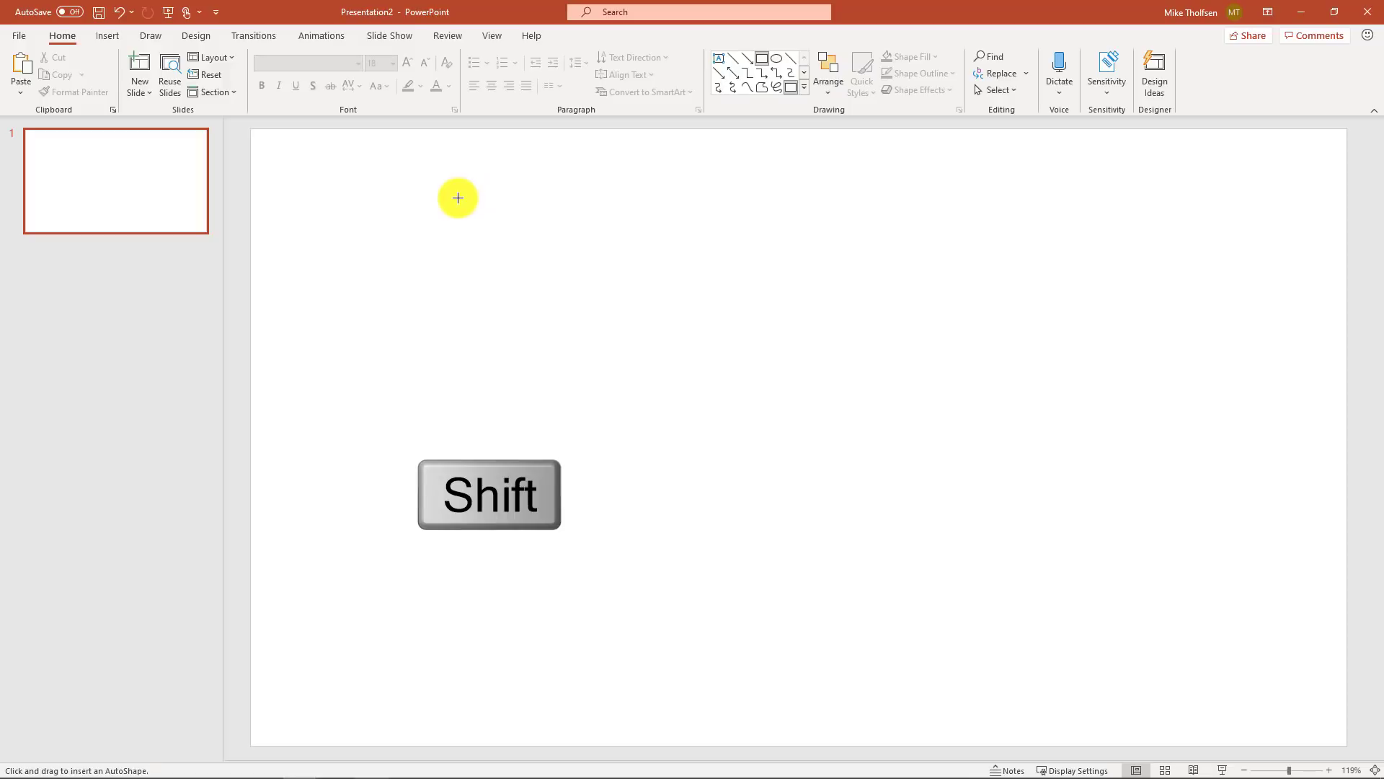
{"action": "left_click_drag", "start_coordinate": [441, 175], "coordinate": [571, 272]}
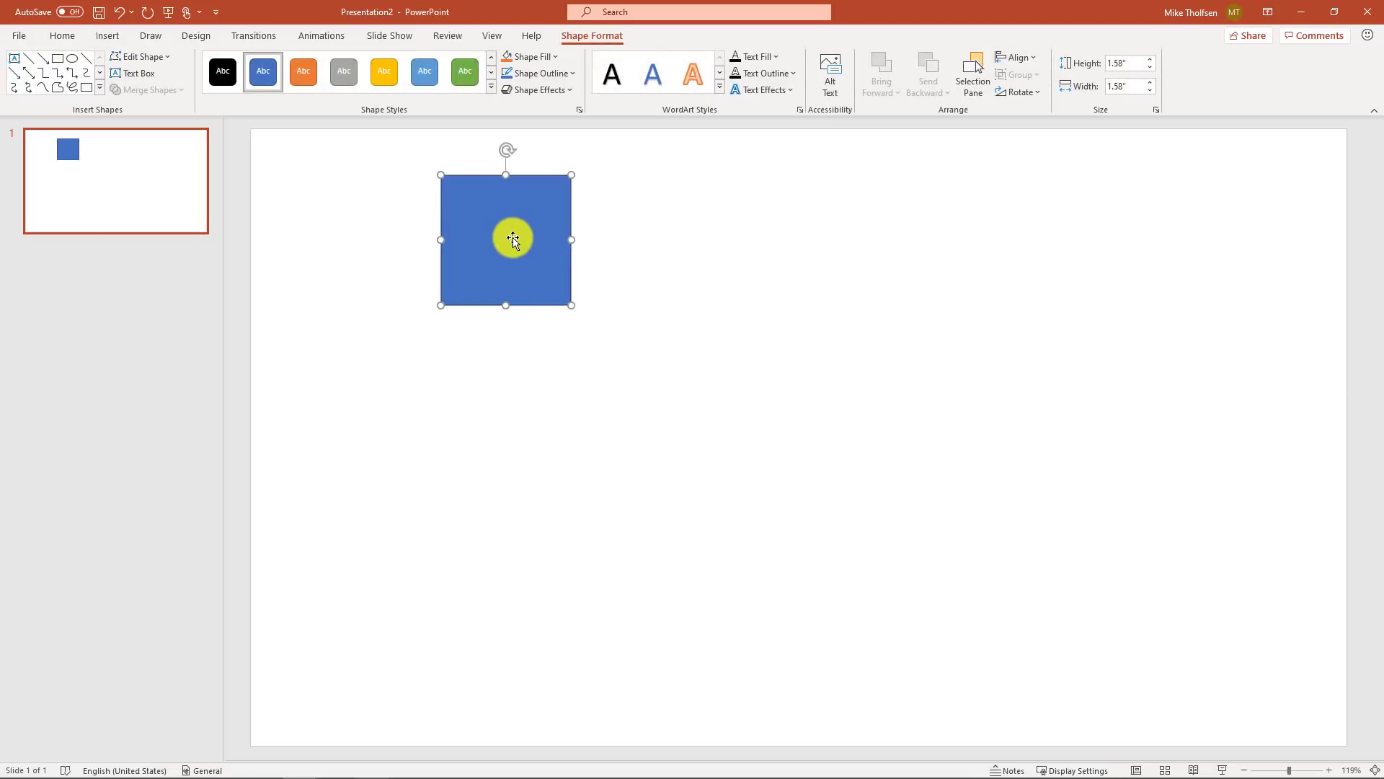
{"action": "key", "text": "ctrl+d"}
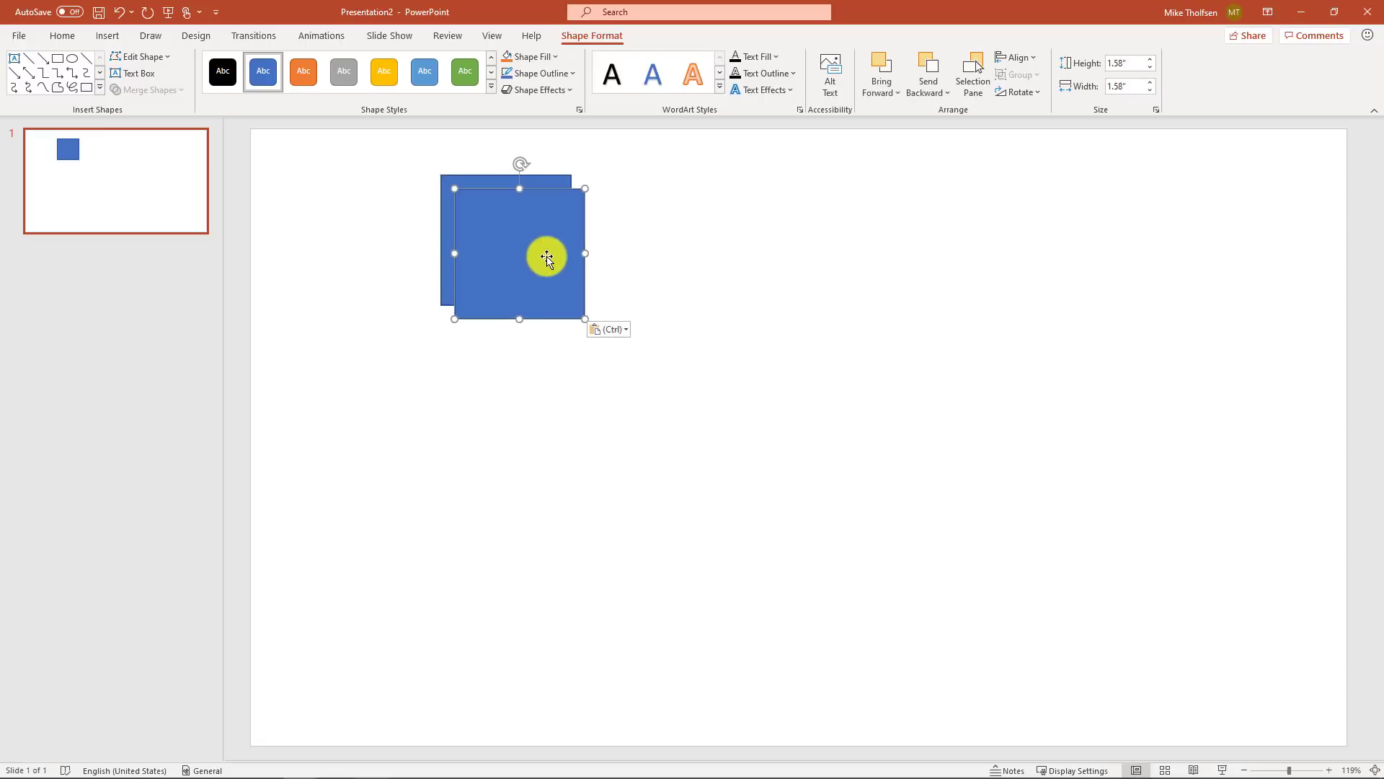
{"action": "left_click_drag", "start_coordinate": [545, 257], "coordinate": [648, 243]}
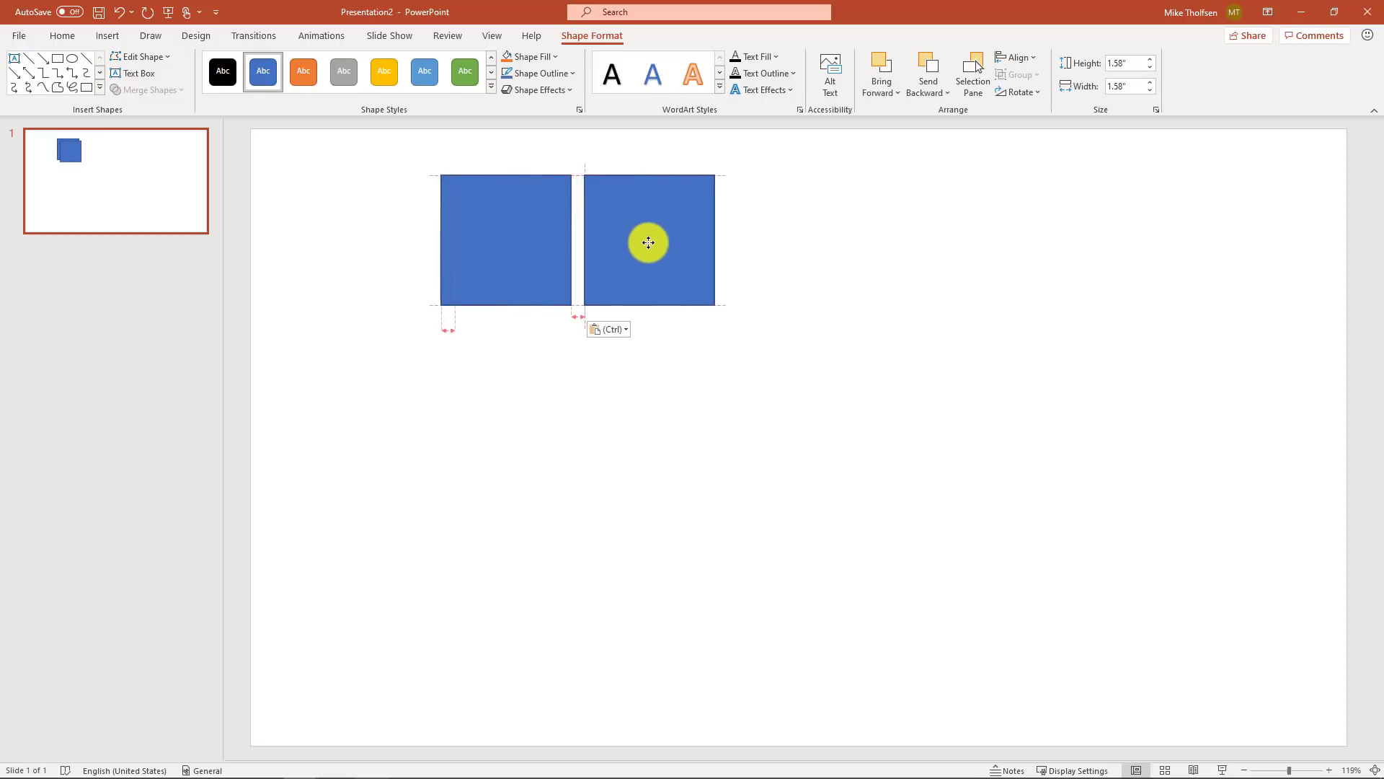
{"action": "key", "text": "ctrl+d"}
{"action": "left_click_drag", "start_coordinate": [547, 241], "coordinate": [793, 226]}
Step: Duplicate the row twice and place the copies below to complete the 3x3 grid
{"action": "mouse_move", "coordinate": [400, 152]}
{"action": "left_mouse_down"}
{"action": "mouse_move", "coordinate": [602, 238]}
{"action": "mouse_move", "coordinate": [935, 335]}
{"action": "left_mouse_up"}
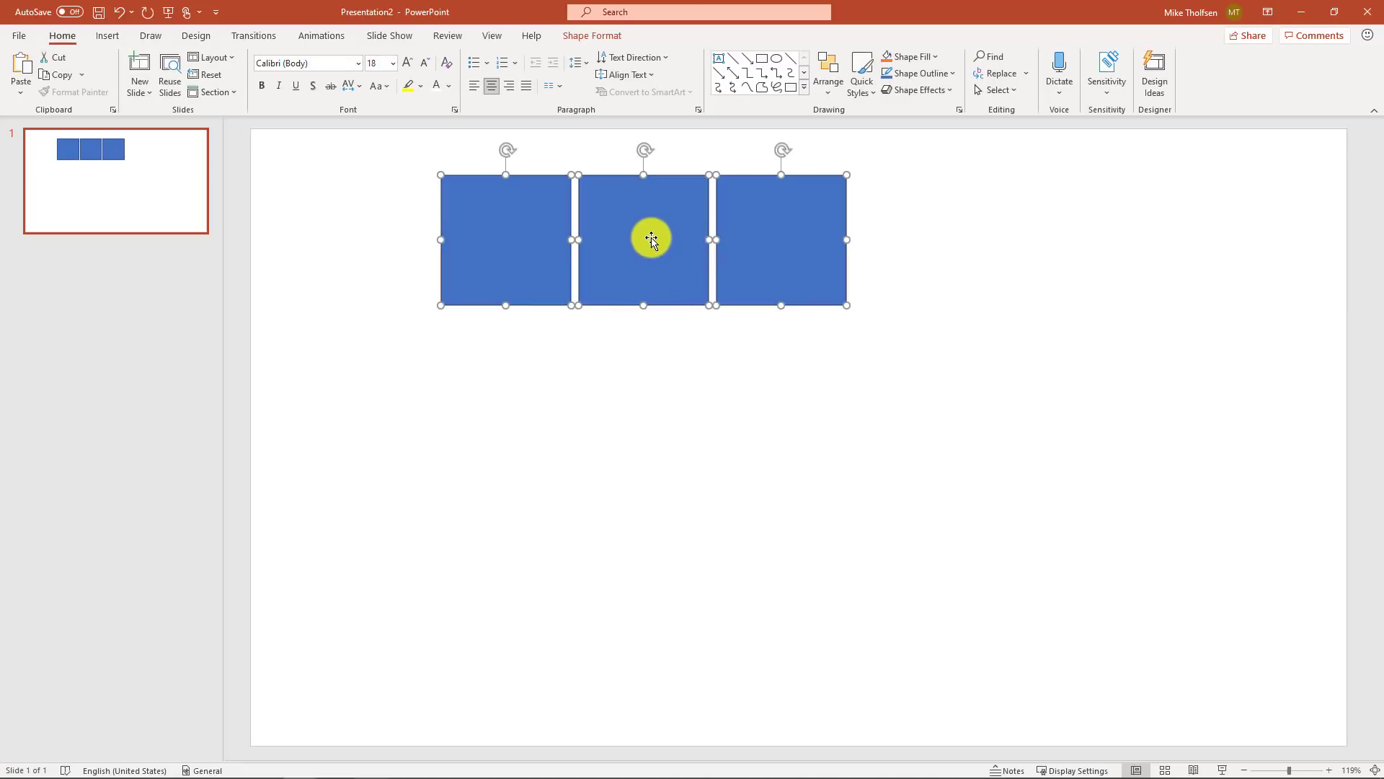
{"action": "key", "text": "ctrl+d"}
{"action": "left_click_drag", "start_coordinate": [651, 239], "coordinate": [649, 372]}
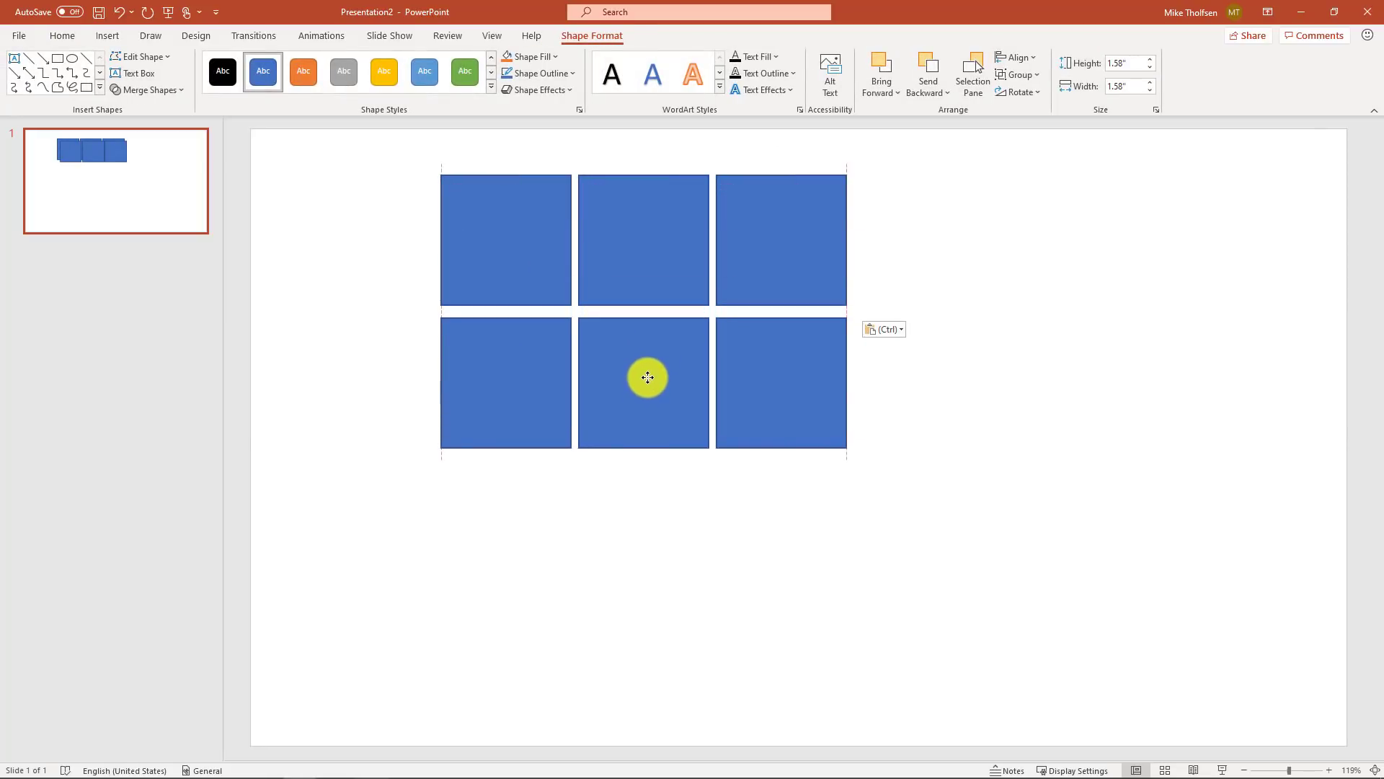
{"action": "left_click_drag", "start_coordinate": [650, 371], "coordinate": [643, 541]}
{"action": "key", "text": "ctrl+d"}
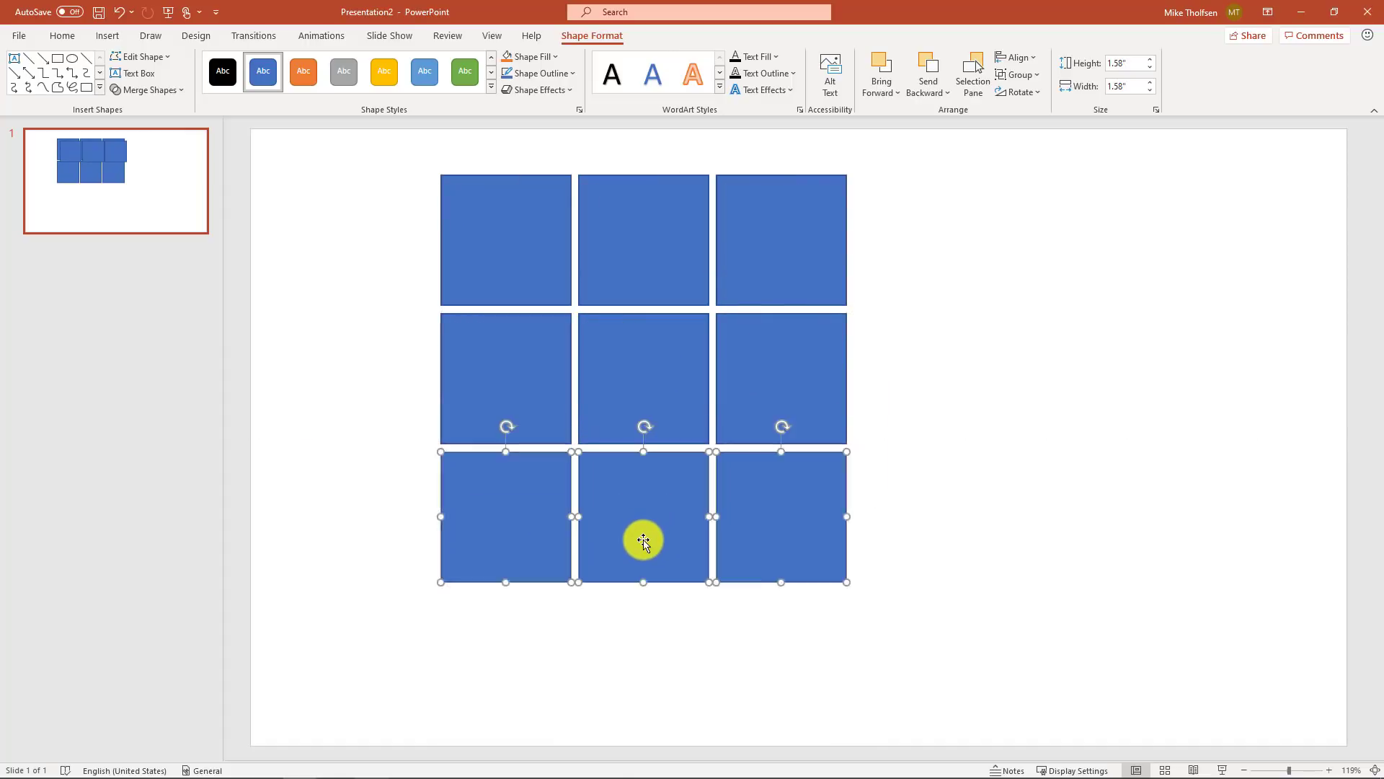
{"action": "left_click_drag", "start_coordinate": [394, 145], "coordinate": [890, 587]}
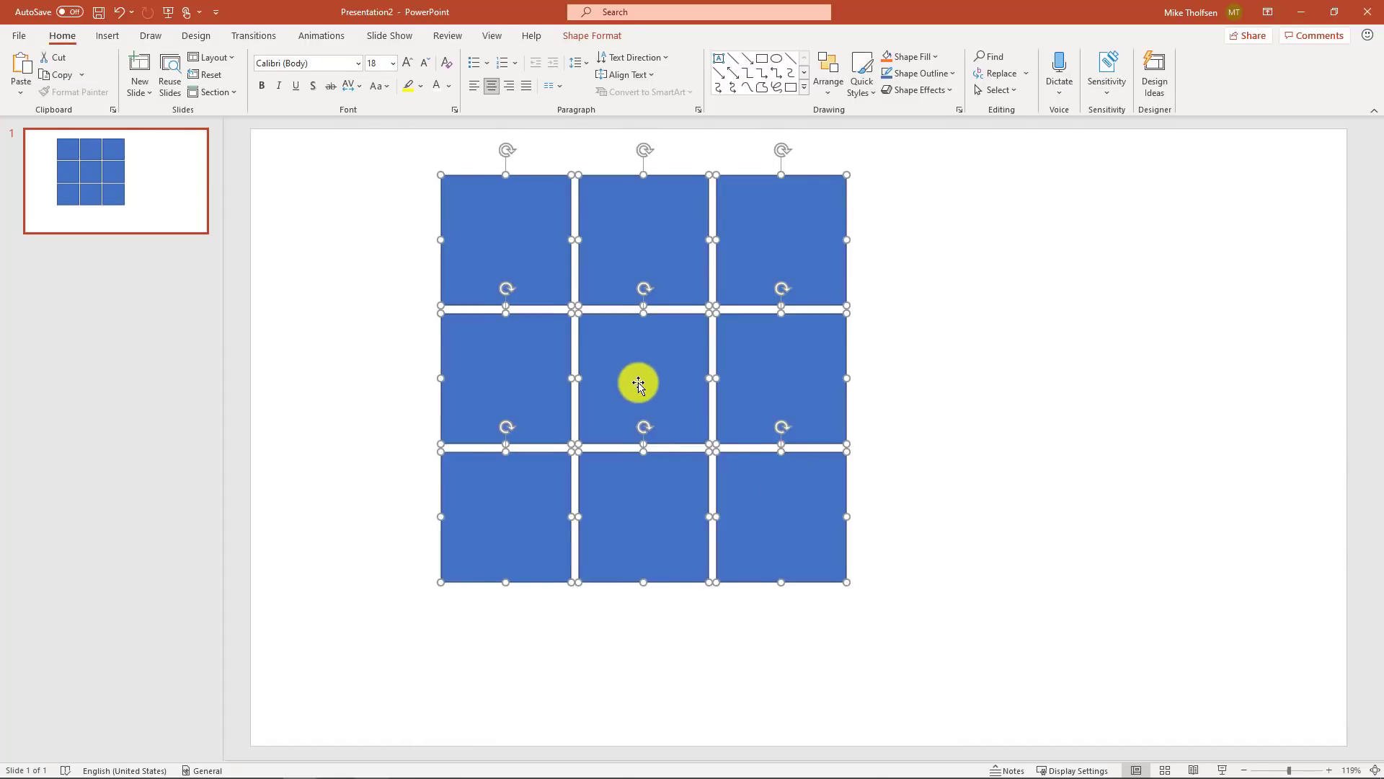
Step: Group the nine squares and fill them with the lemon-slices stock photo
{"action": "right_click", "coordinate": [638, 381]}
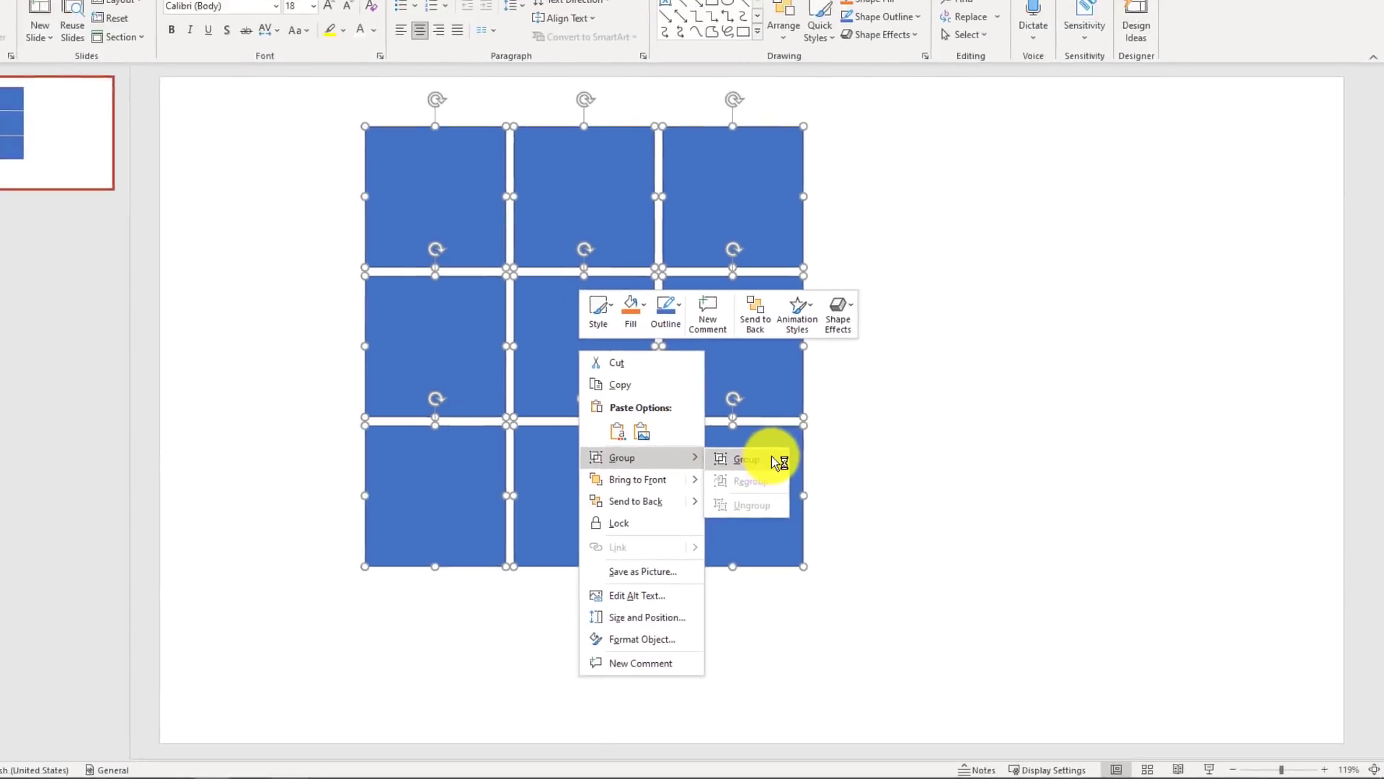
{"action": "left_click", "coordinate": [656, 418]}
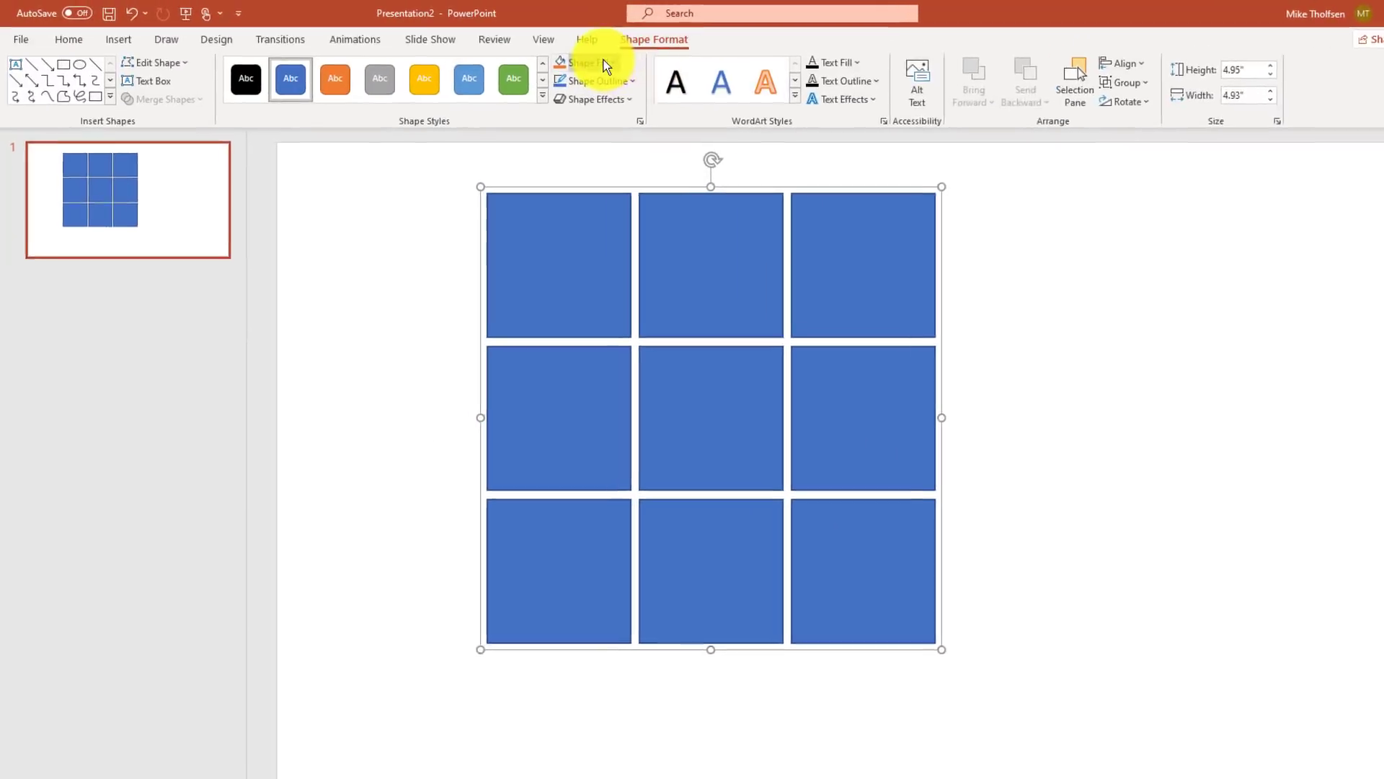
{"action": "left_click", "coordinate": [532, 56]}
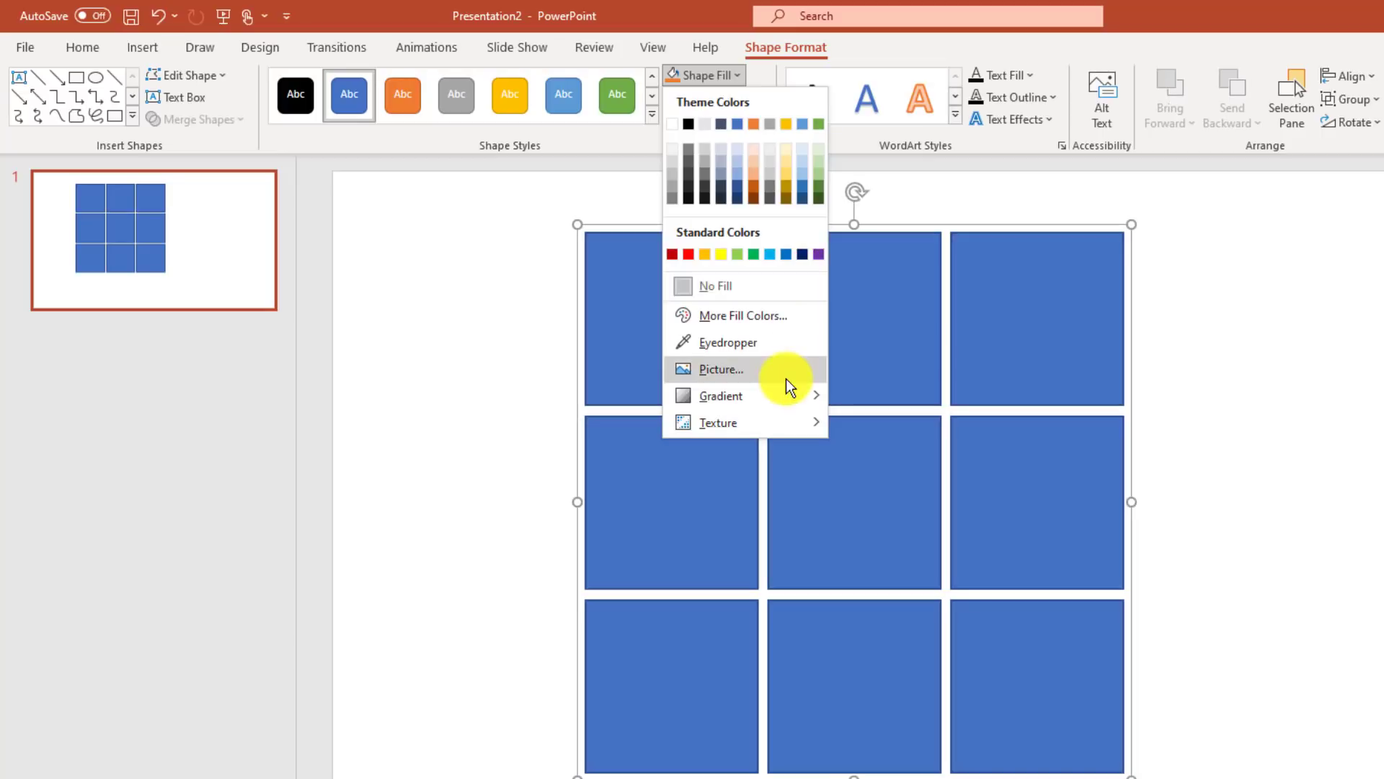
{"action": "left_click", "coordinate": [802, 377]}
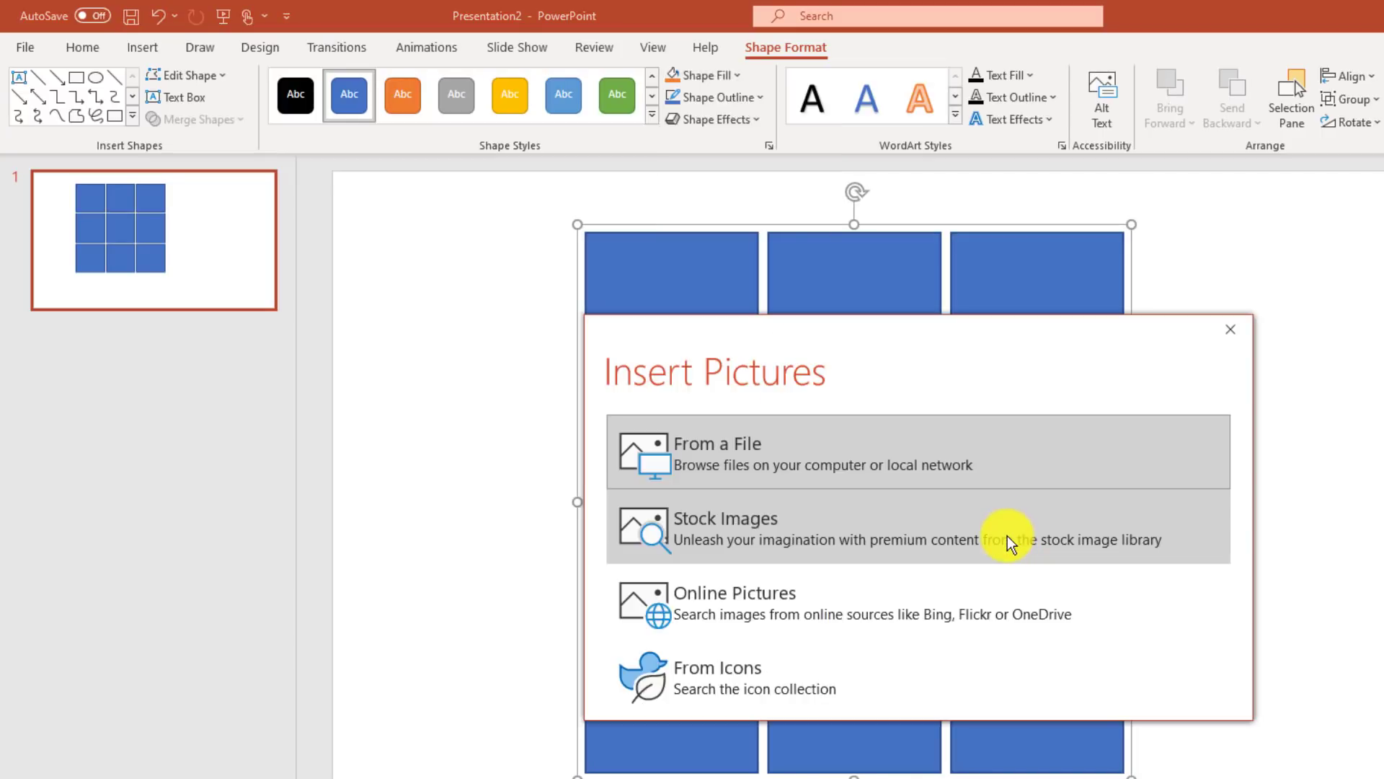
{"action": "left_click", "coordinate": [1007, 535]}
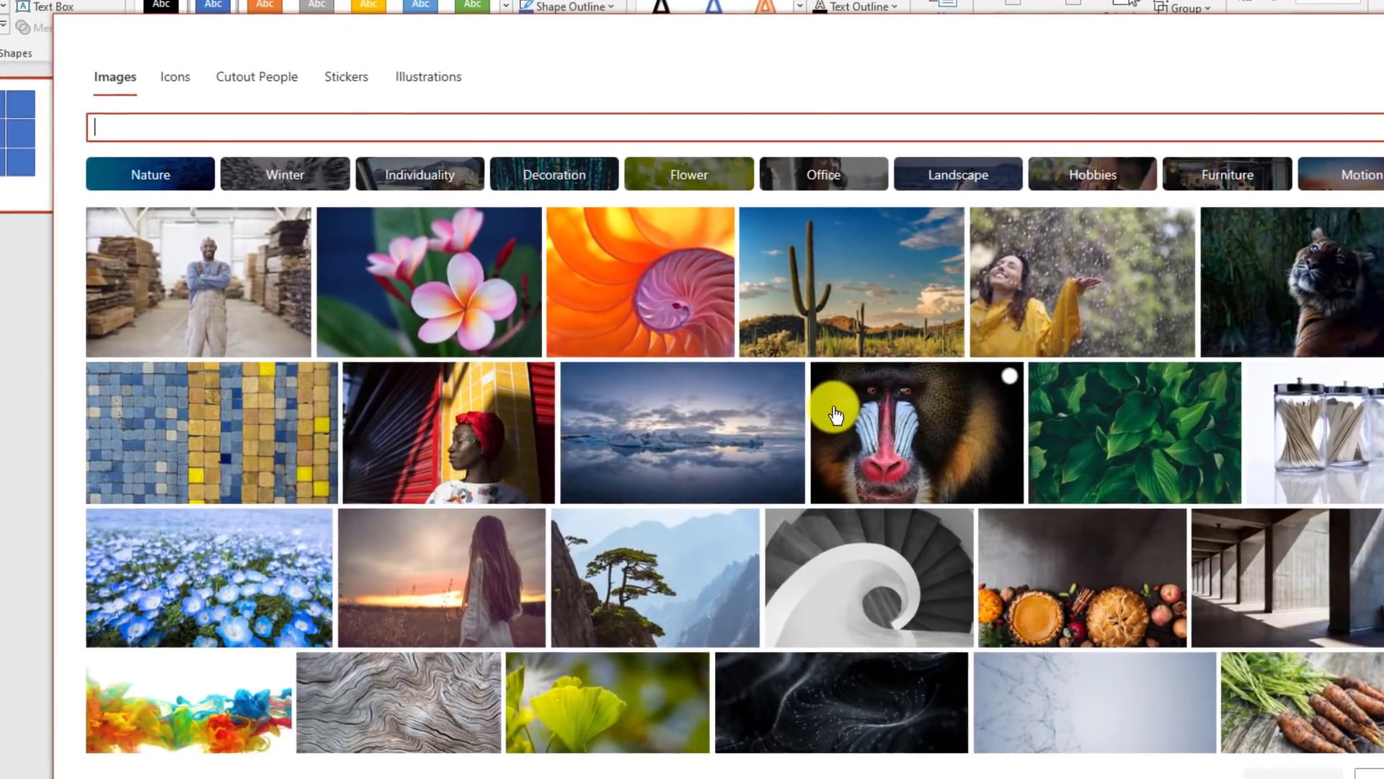
{"action": "scroll", "coordinate": [611, 595], "scroll_direction": "down", "scroll_amount": 3}
{"action": "left_click", "coordinate": [611, 594]}
{"action": "left_click", "coordinate": [1272, 768]}
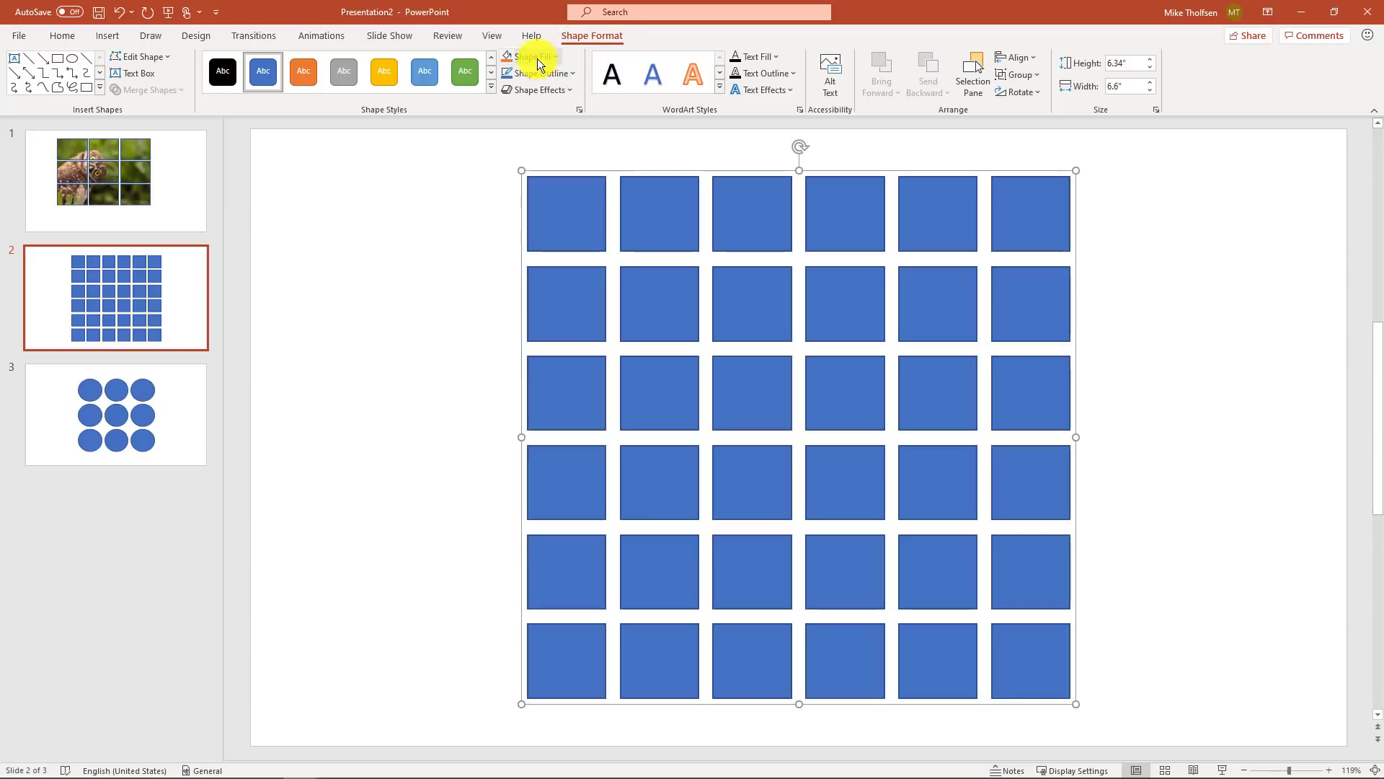
Step: Fill the larger square grid with a photo, then stretch the owl photo grid wider on slide 3
{"action": "left_click", "coordinate": [538, 58]}
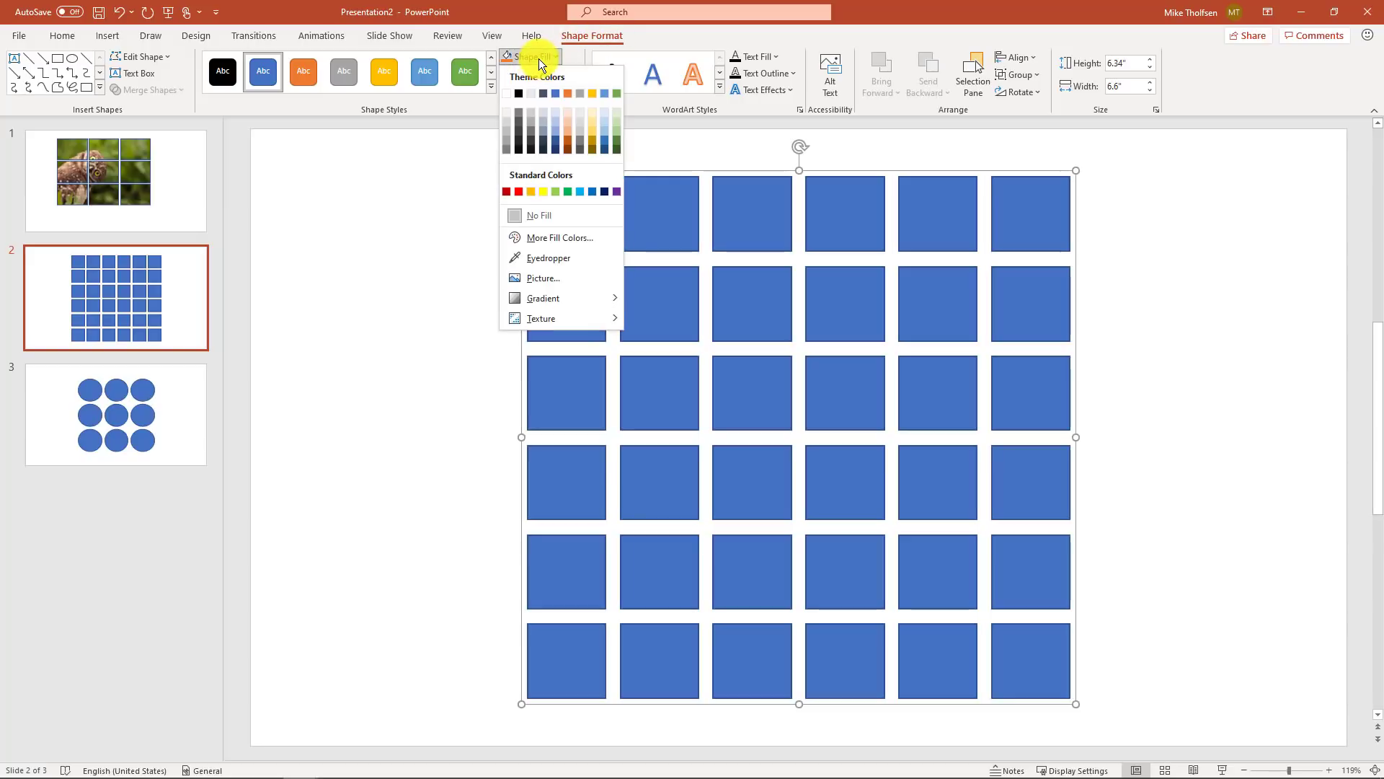
{"action": "left_click", "coordinate": [569, 236]}
{"action": "left_click", "coordinate": [118, 409]}
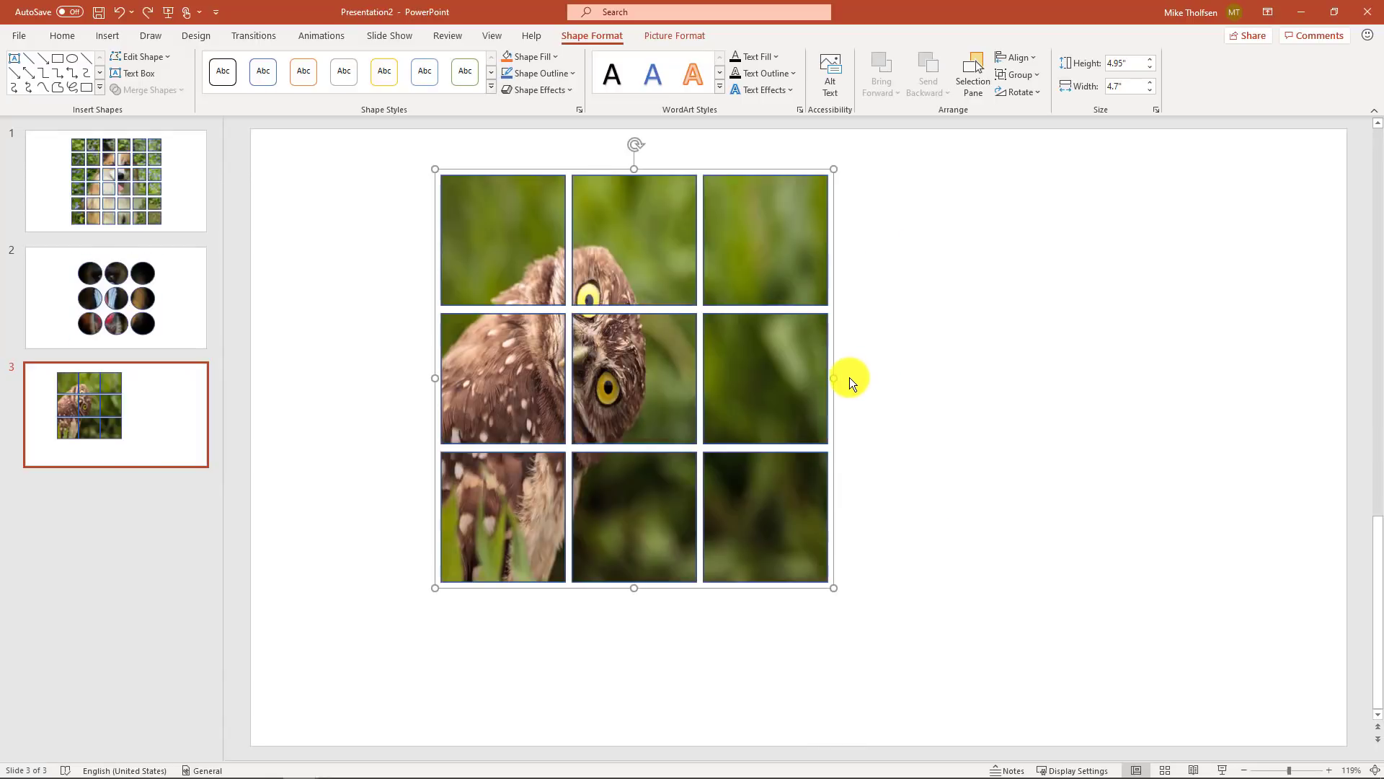
{"action": "left_click_drag", "start_coordinate": [834, 378], "coordinate": [982, 377]}
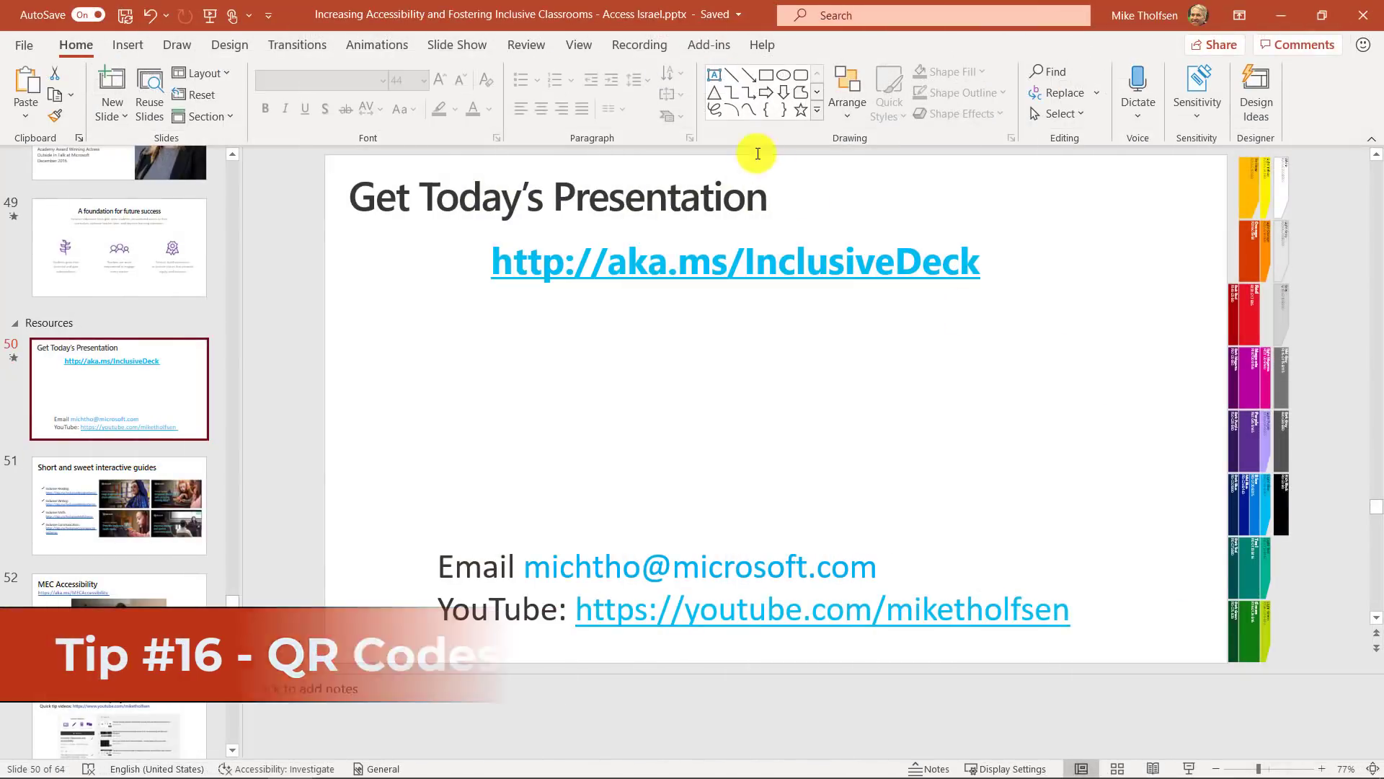
Step: Search the Office Add-ins store for QR and install the QR4Office add-in
{"action": "left_click", "coordinate": [130, 45]}
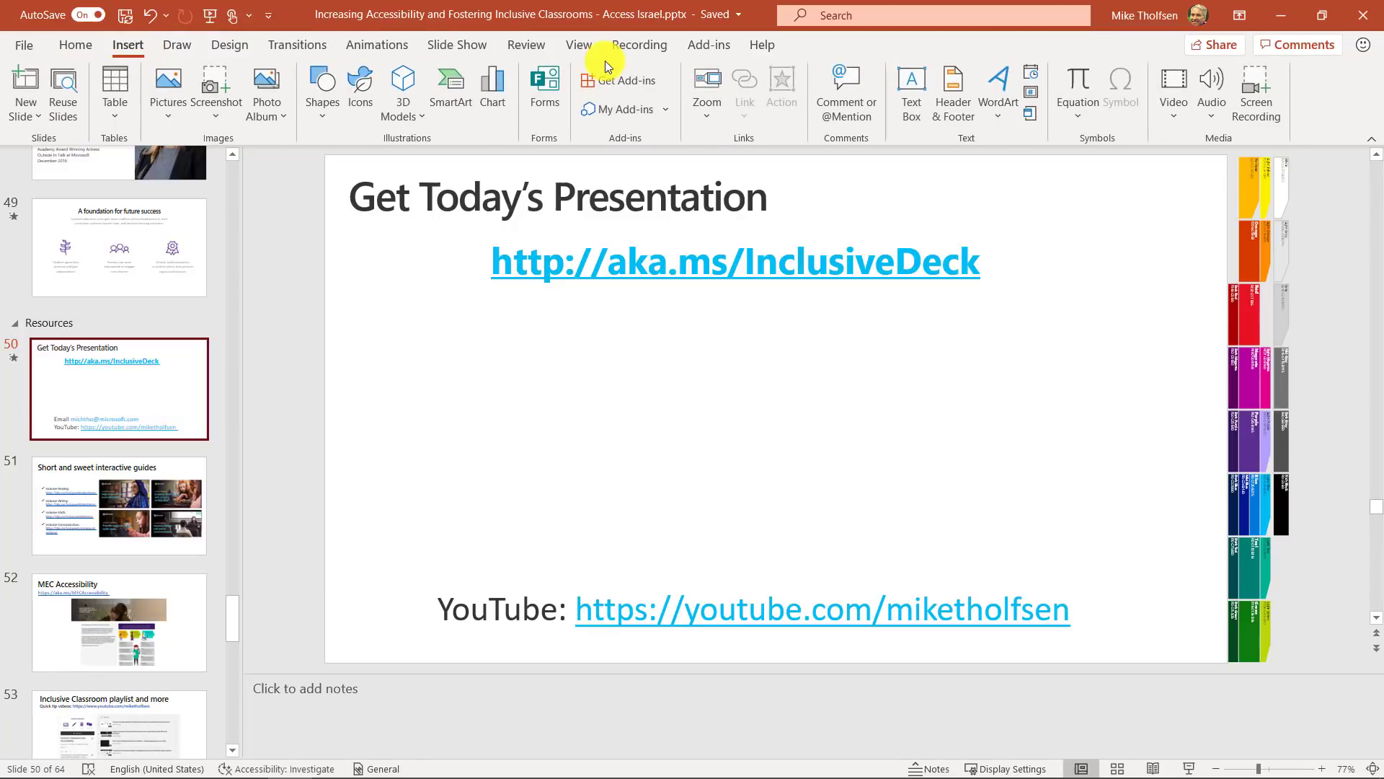
{"action": "left_click", "coordinate": [628, 80]}
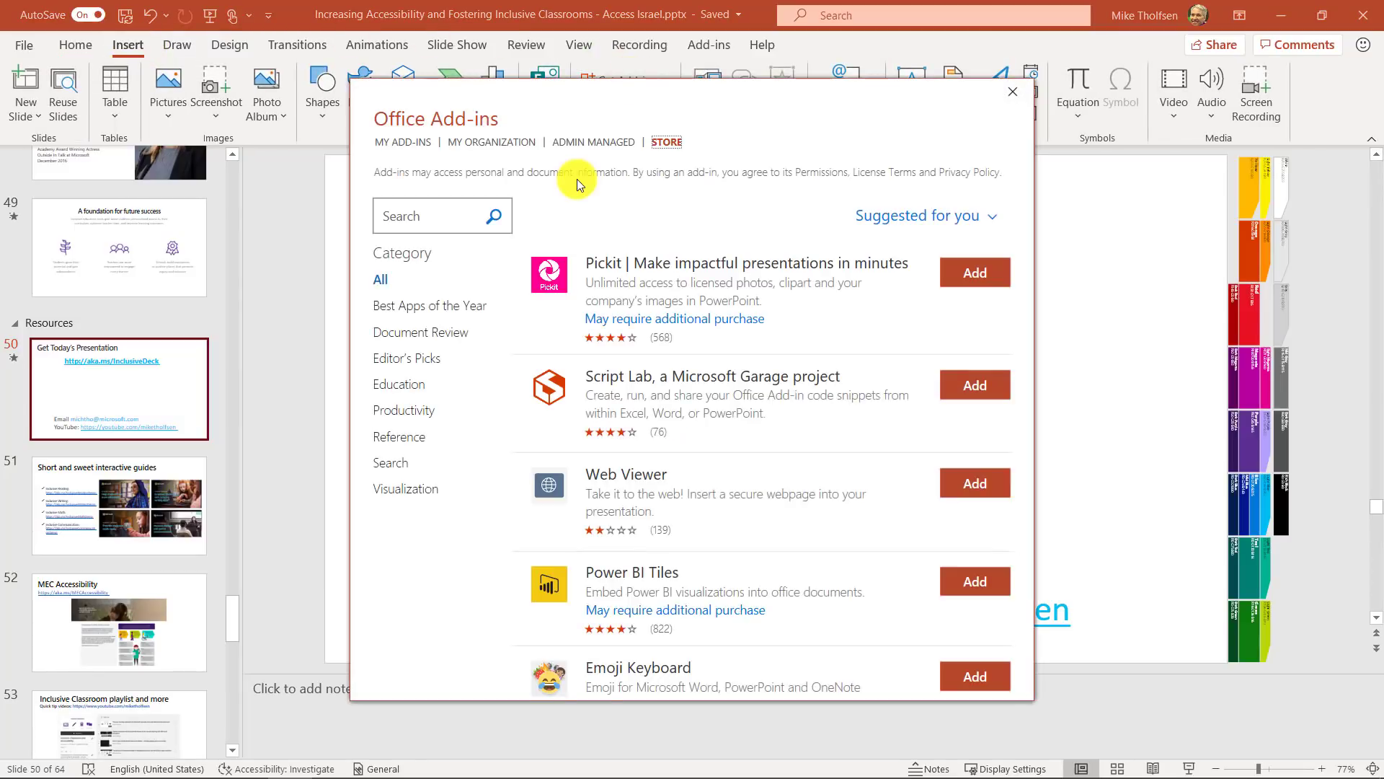
{"action": "left_click", "coordinate": [449, 219]}
{"action": "type", "text": "Qr"}
{"action": "key", "text": "Return"}
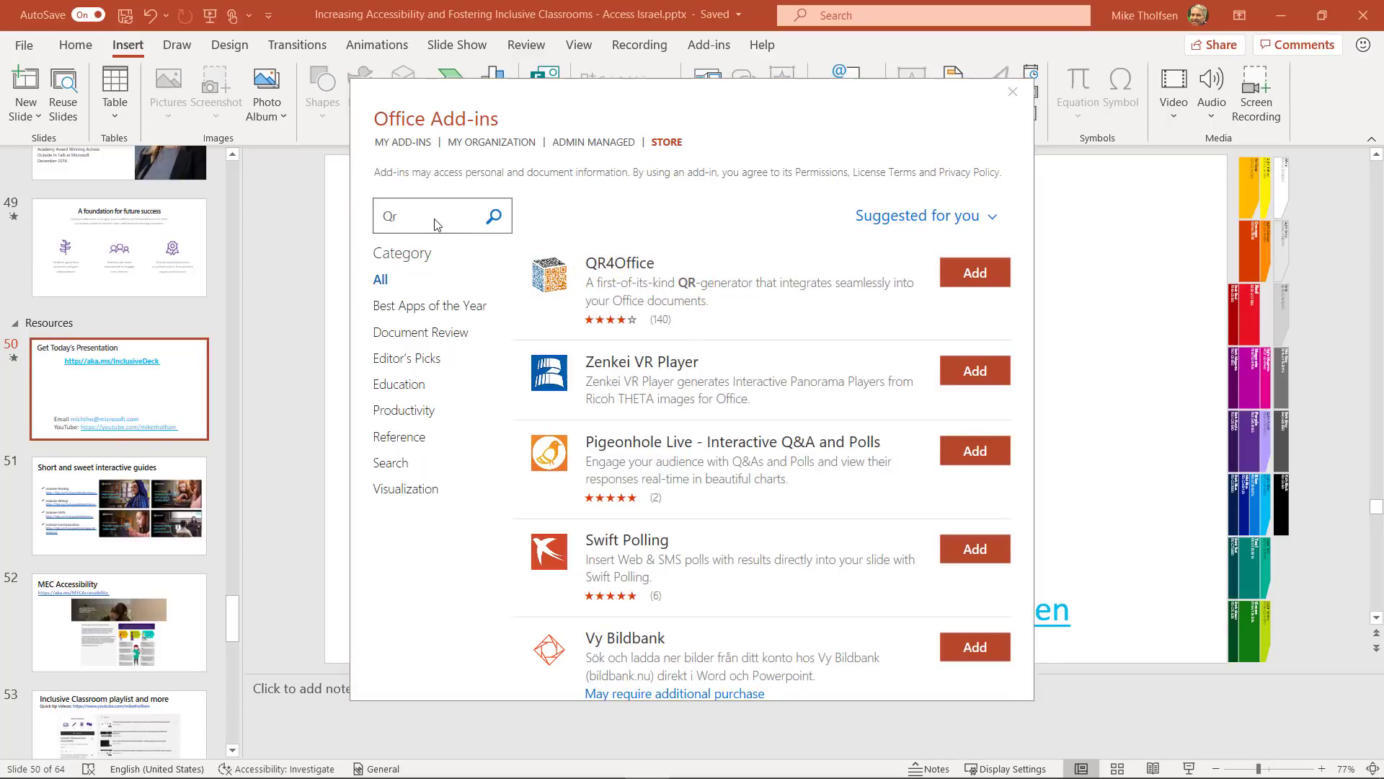
{"action": "left_click", "coordinate": [975, 273]}
{"action": "left_click", "coordinate": [879, 543]}
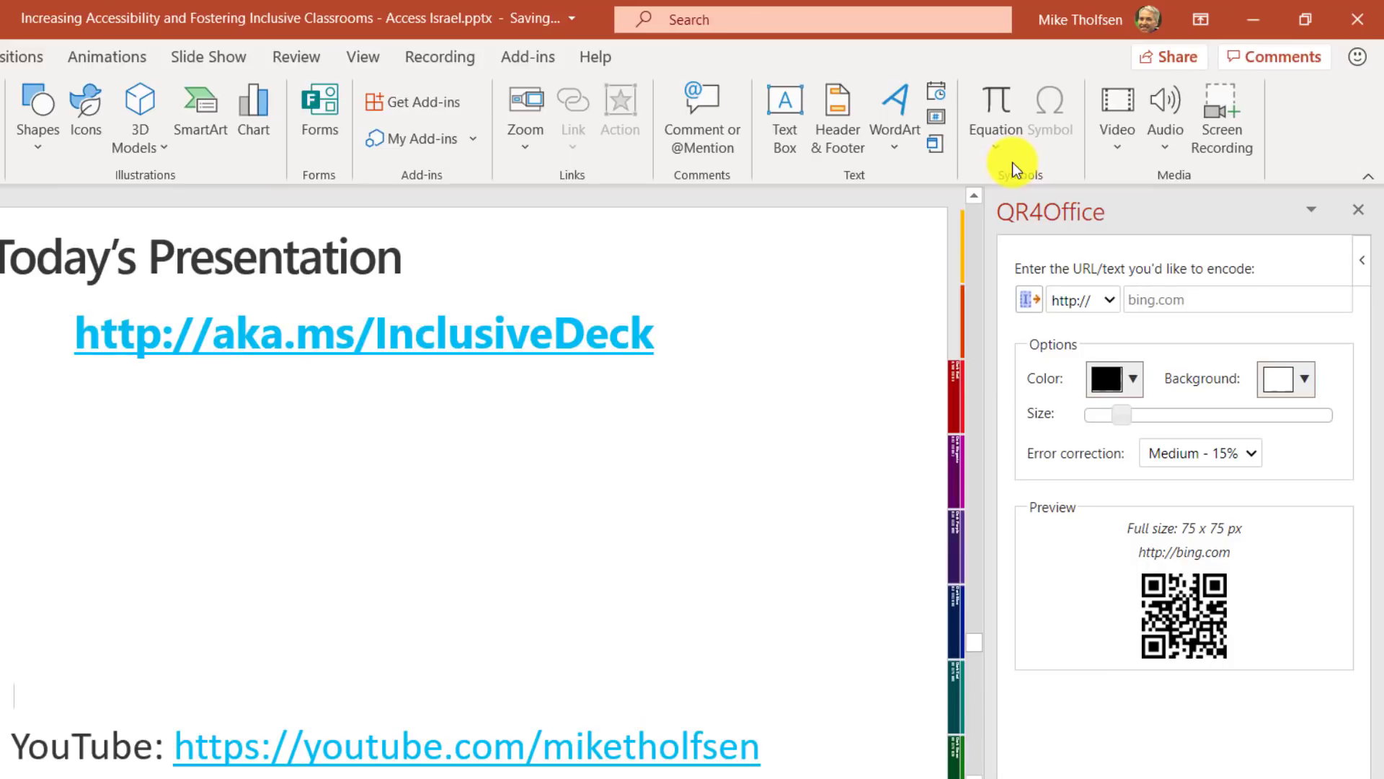
Step: Generate a larger https QR code for the copied aka.ms/InclusiveDeck link and insert it
{"action": "left_click", "coordinate": [1109, 302]}
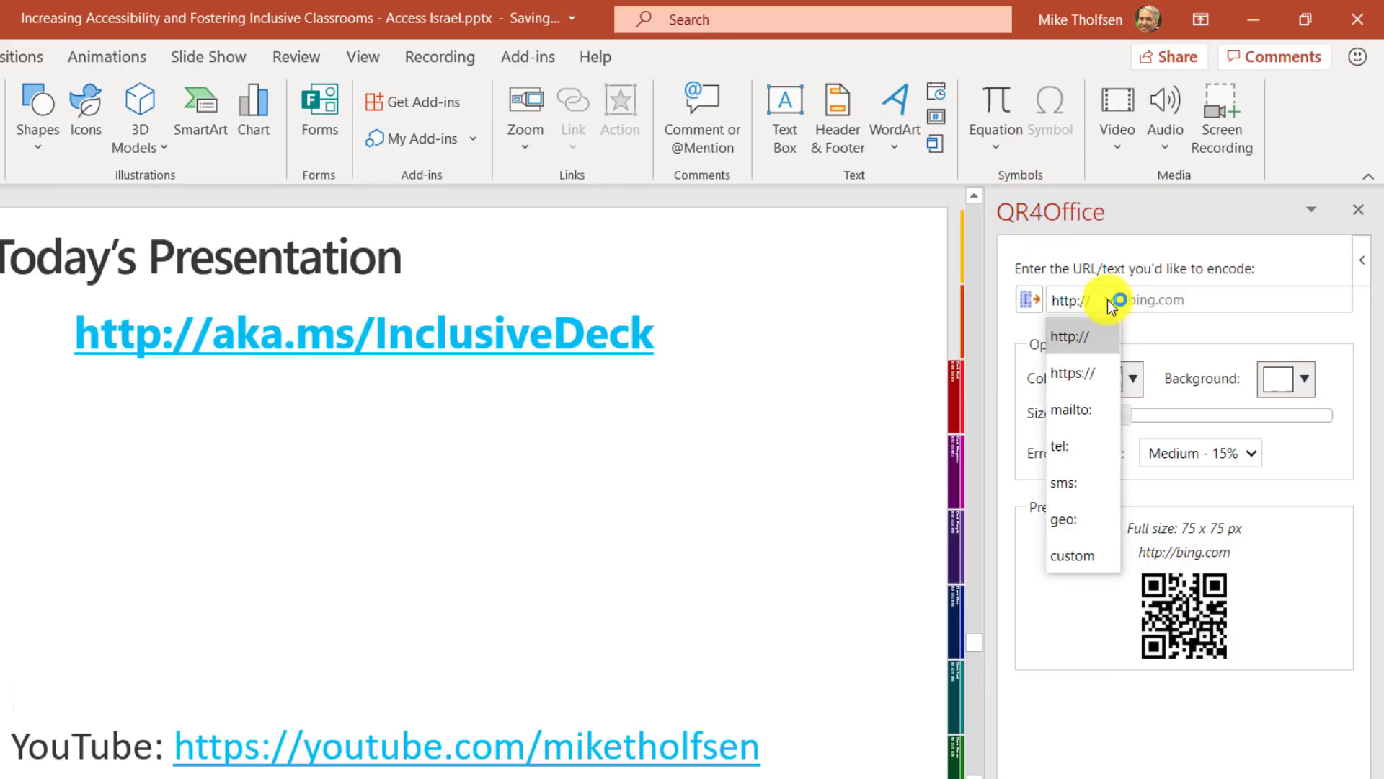
{"action": "left_click", "coordinate": [1076, 373]}
{"action": "triple_click", "coordinate": [641, 333]}
{"action": "key", "text": "ctrl+c"}
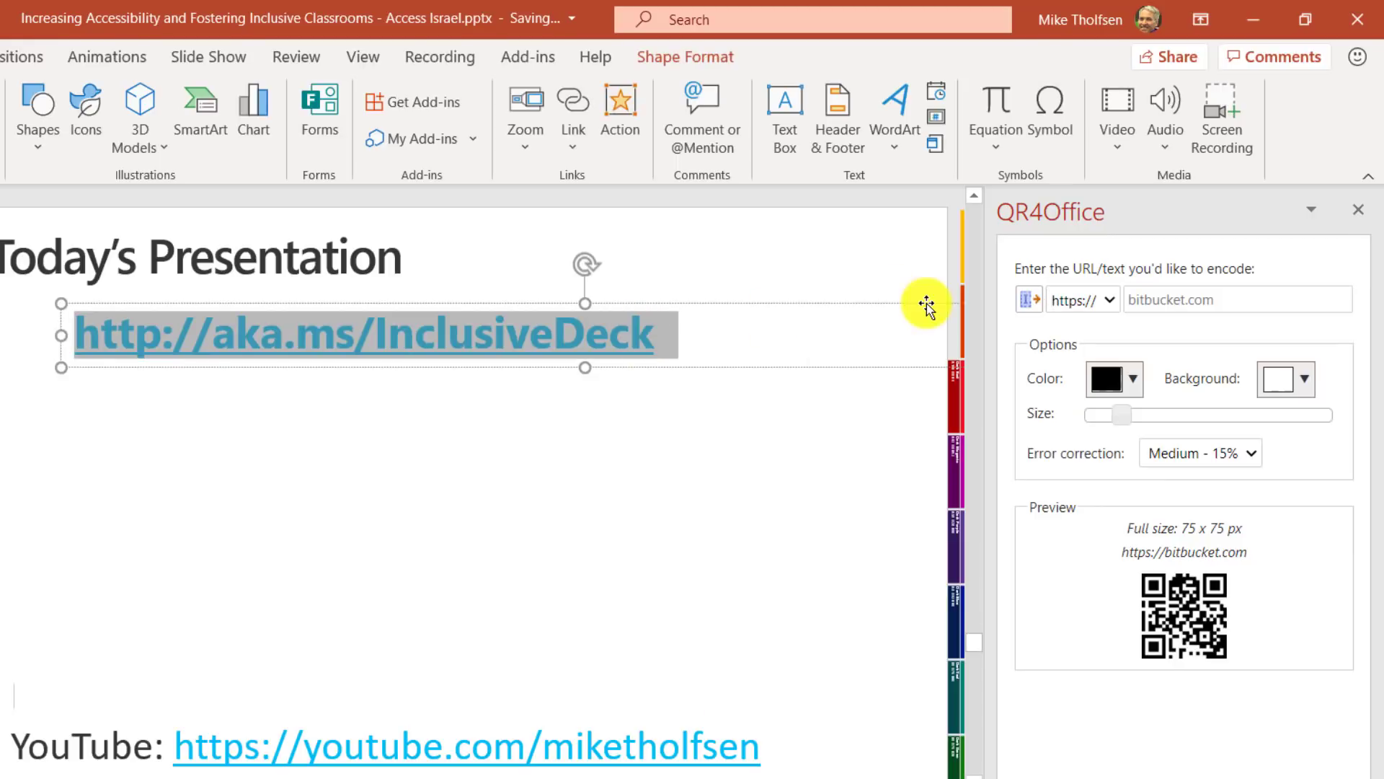
{"action": "left_click", "coordinate": [1174, 300]}
{"action": "key", "text": "ctrl+v"}
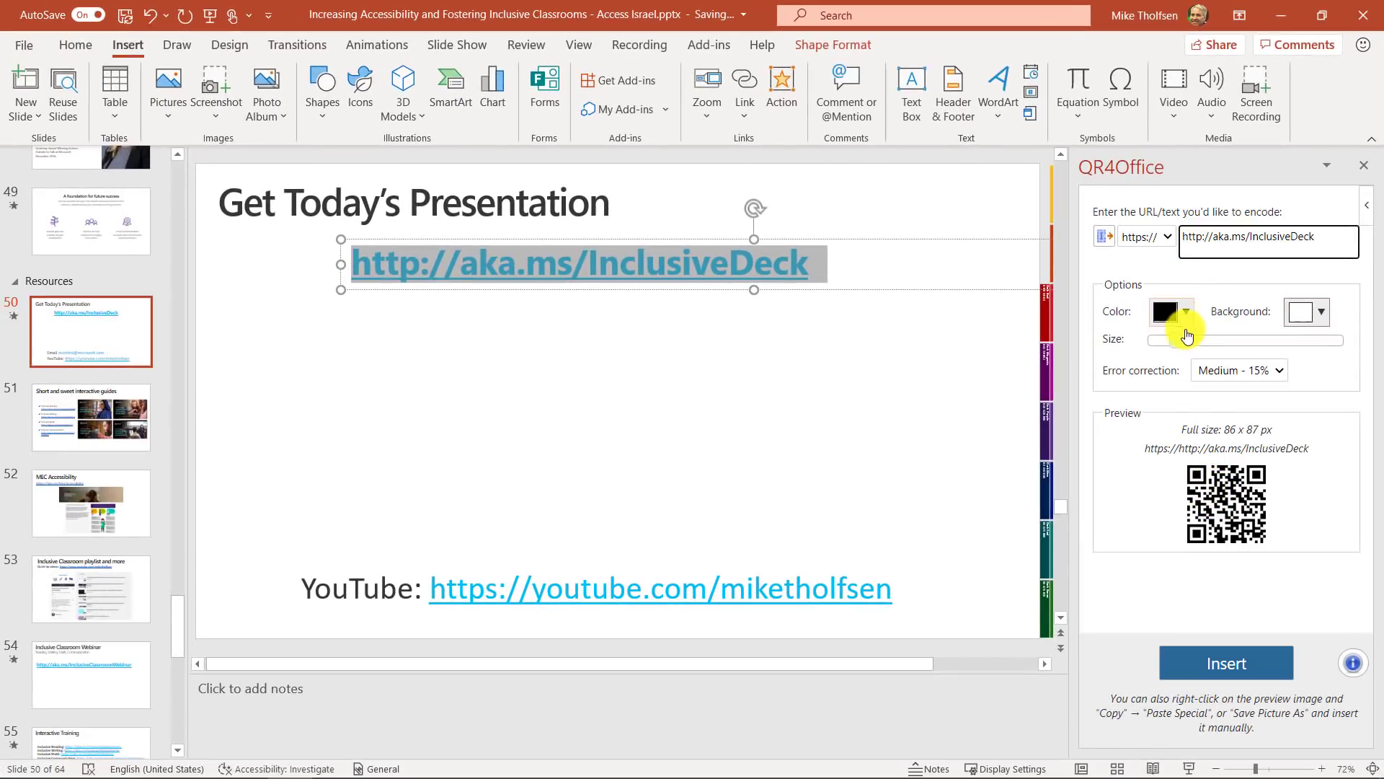
{"action": "left_click_drag", "start_coordinate": [1178, 340], "coordinate": [1206, 343]}
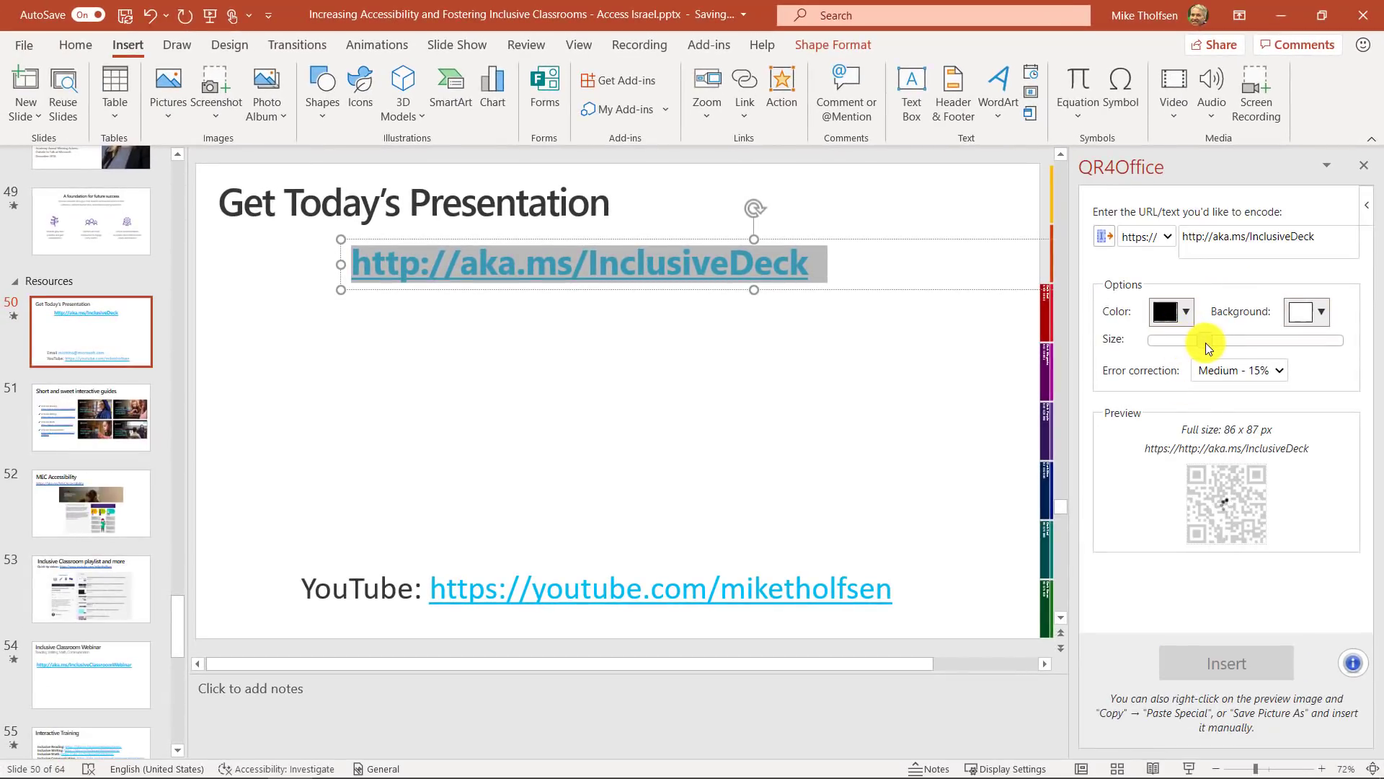
{"action": "left_click", "coordinate": [1219, 659]}
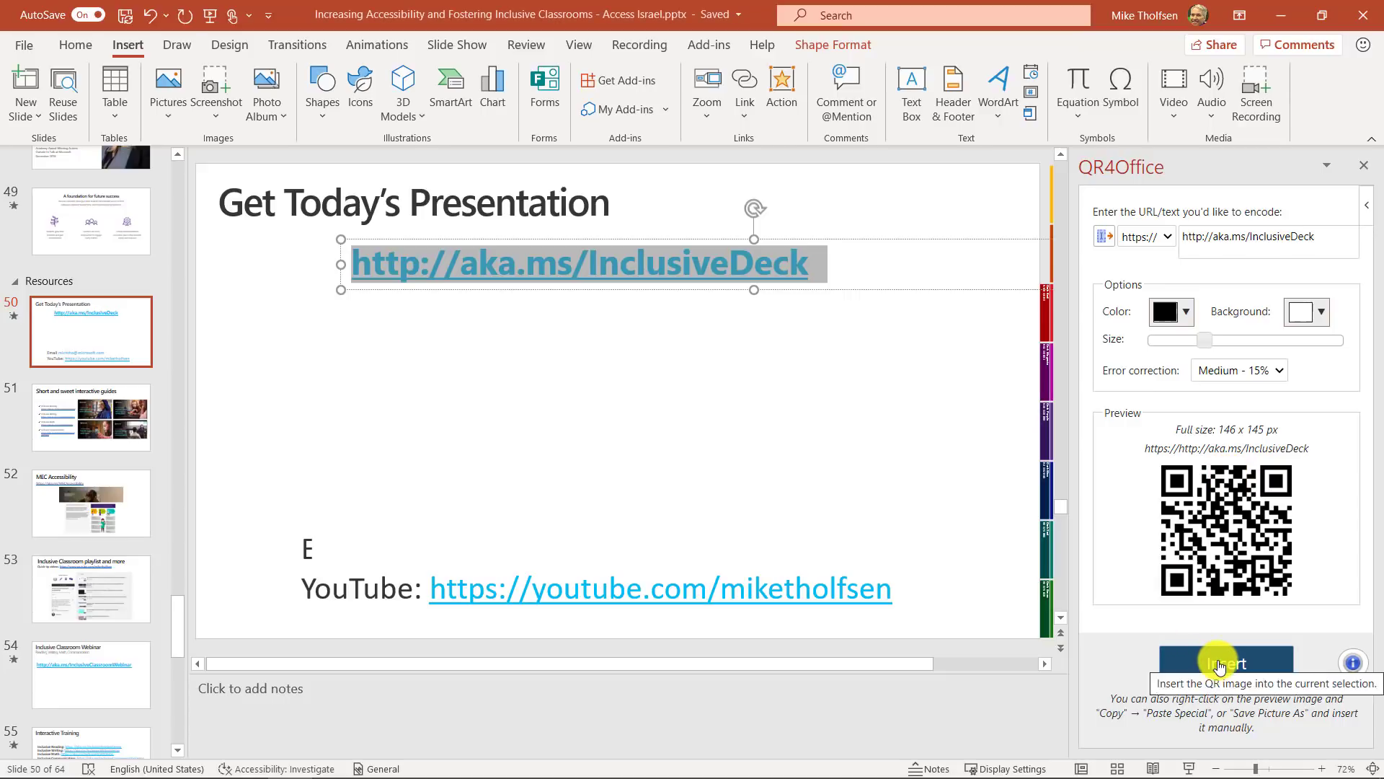
Step: Enlarge the QR code picture and move it left beneath the link
{"action": "left_click", "coordinate": [622, 386]}
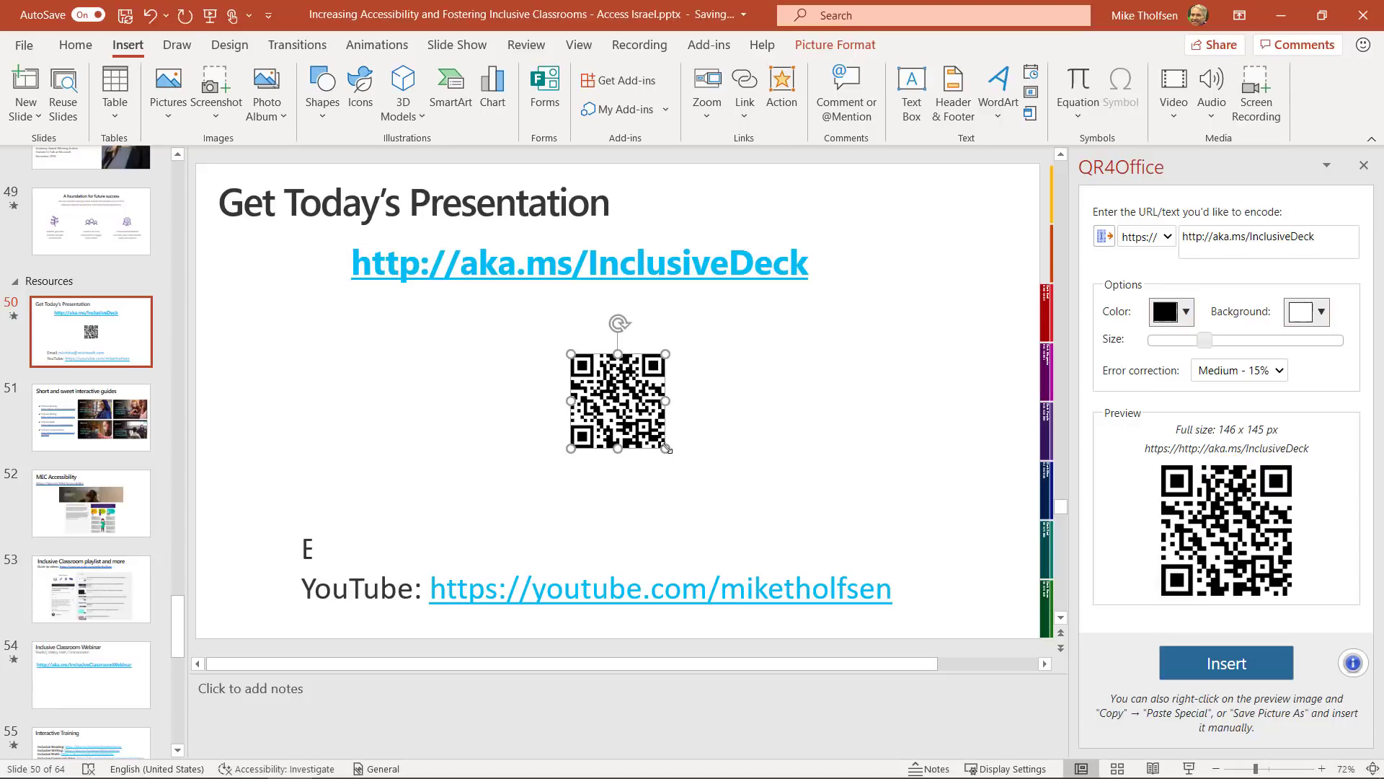
{"action": "left_click_drag", "start_coordinate": [666, 447], "coordinate": [746, 528]}
{"action": "left_click_drag", "start_coordinate": [654, 445], "coordinate": [545, 430]}
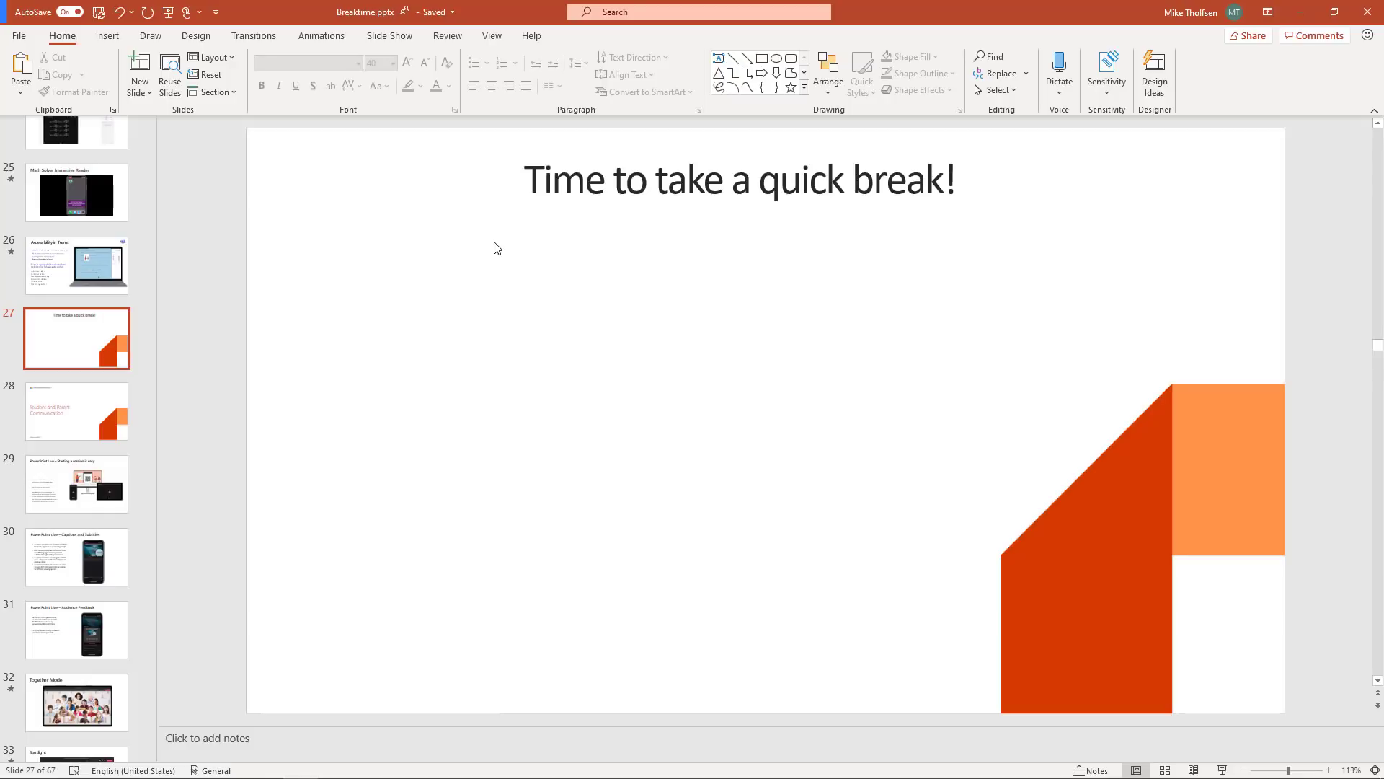
Step: Search the add-ins store for 'breaktime' and install the Breaktime add-in
{"action": "left_click", "coordinate": [106, 36]}
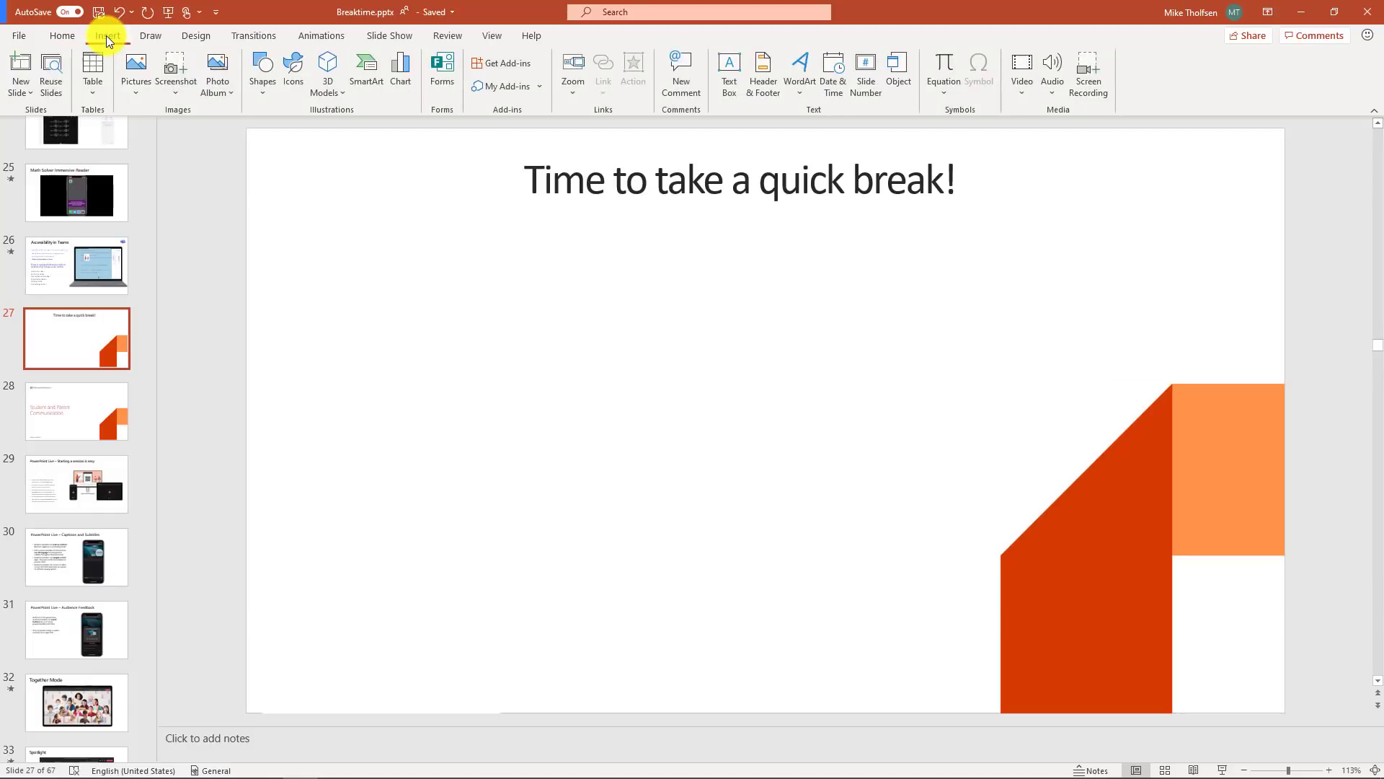
{"action": "left_click", "coordinate": [503, 65]}
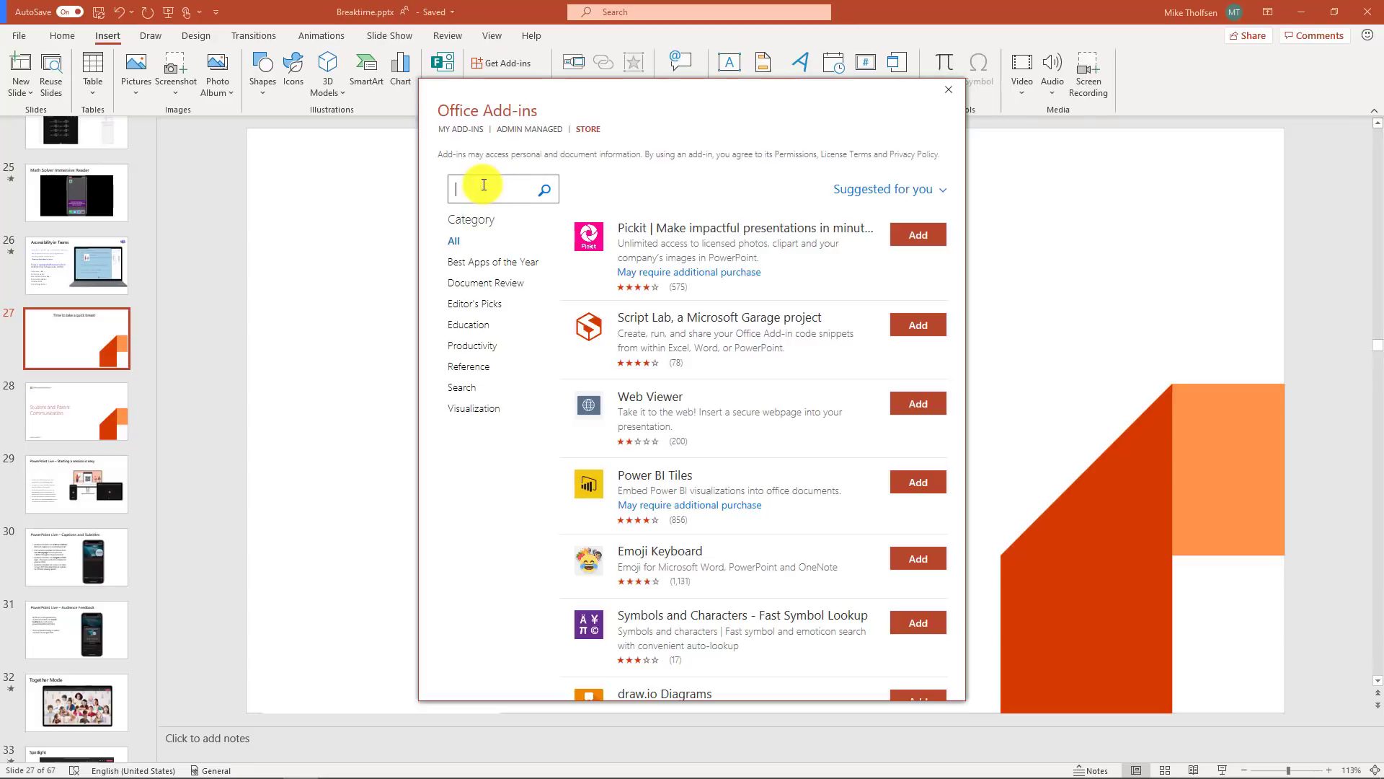
{"action": "type", "text": "breaktime"}
{"action": "key", "text": "Return"}
{"action": "left_click", "coordinate": [918, 234]}
{"action": "left_click", "coordinate": [834, 334]}
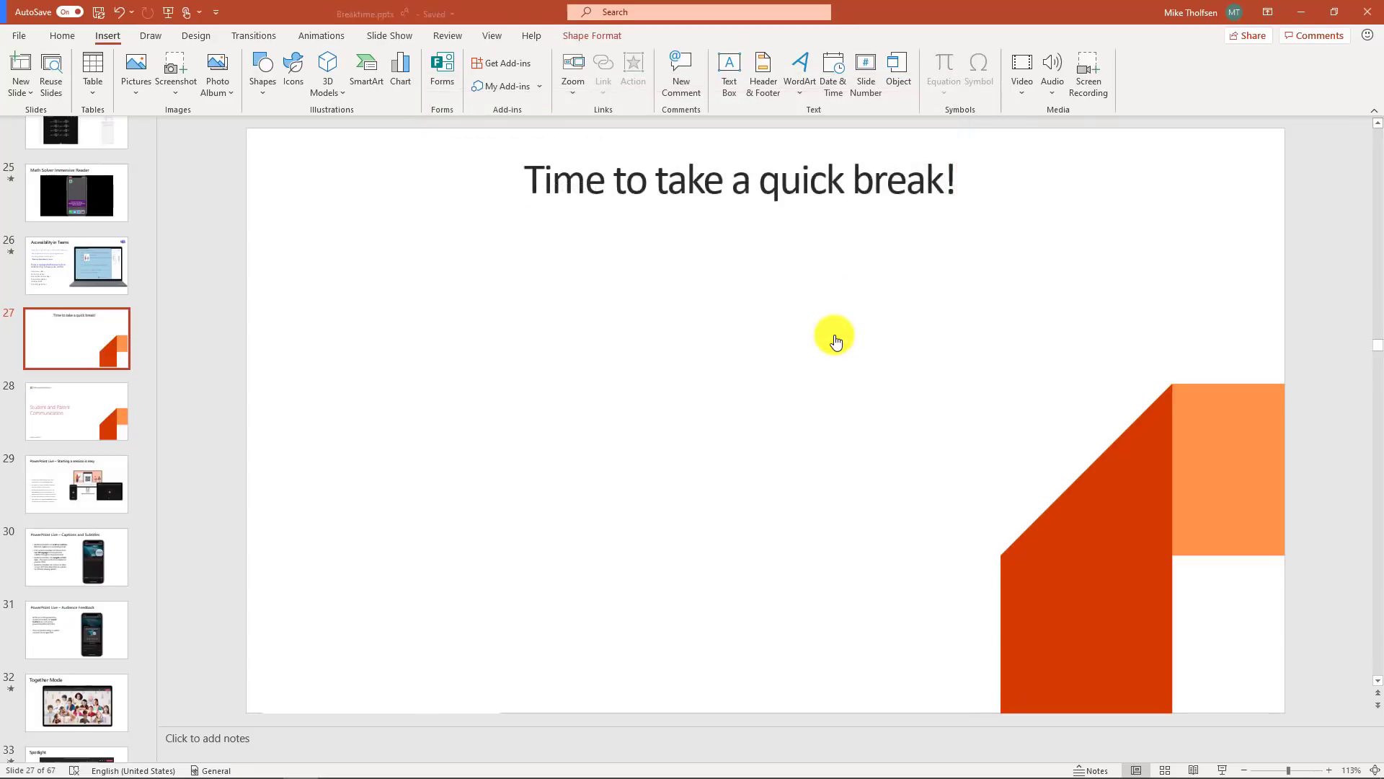
Step: Enlarge the Breaktime timer and position it under the quick-break title
{"action": "mouse_move", "coordinate": [1090, 175]}
{"action": "left_mouse_down"}
{"action": "mouse_move", "coordinate": [1045, 241]}
{"action": "mouse_move", "coordinate": [950, 246]}
{"action": "left_mouse_up"}
{"action": "left_click_drag", "start_coordinate": [761, 245], "coordinate": [661, 242]}
{"action": "left_click_drag", "start_coordinate": [853, 668], "coordinate": [935, 688]}
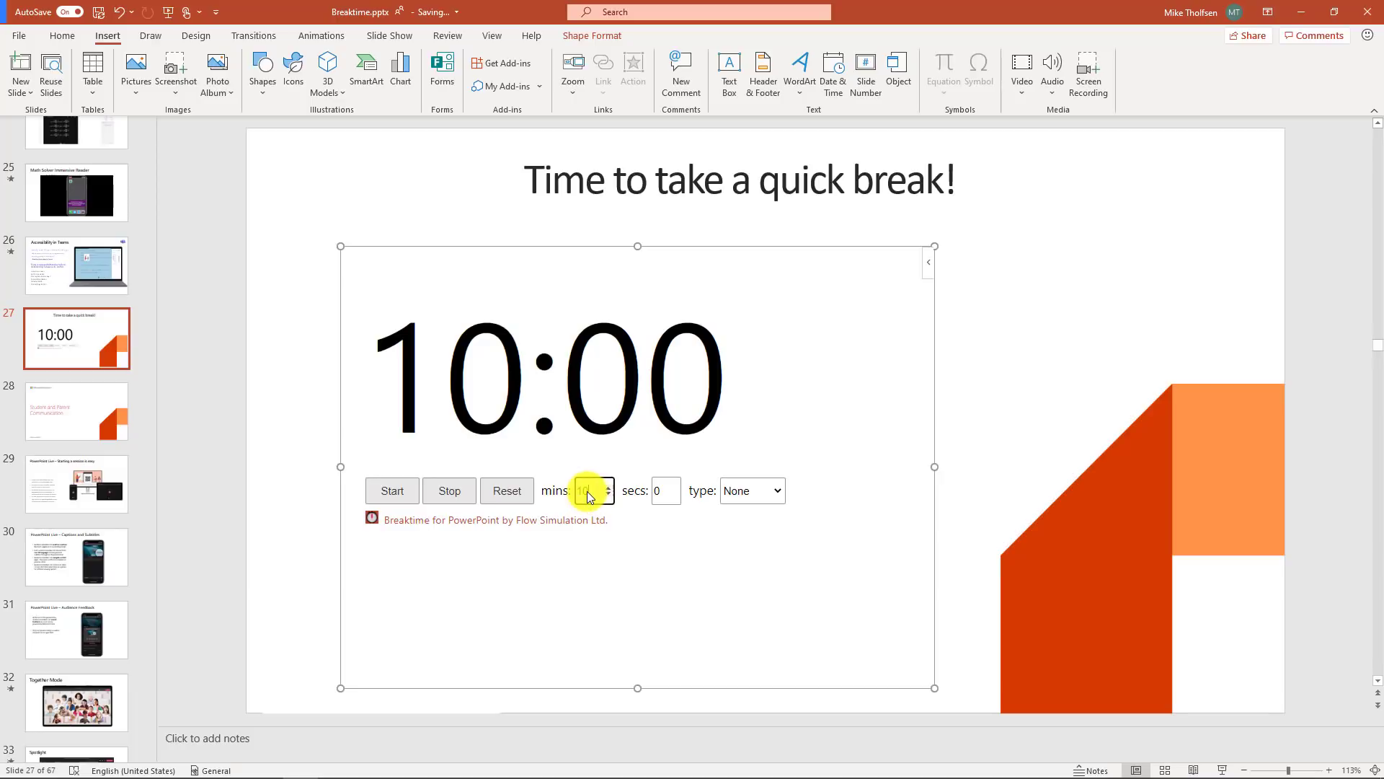
Step: Set the break timer to 5 minutes, then start and stop the countdown
{"action": "type", "text": "5"}
{"action": "left_click", "coordinate": [396, 492]}
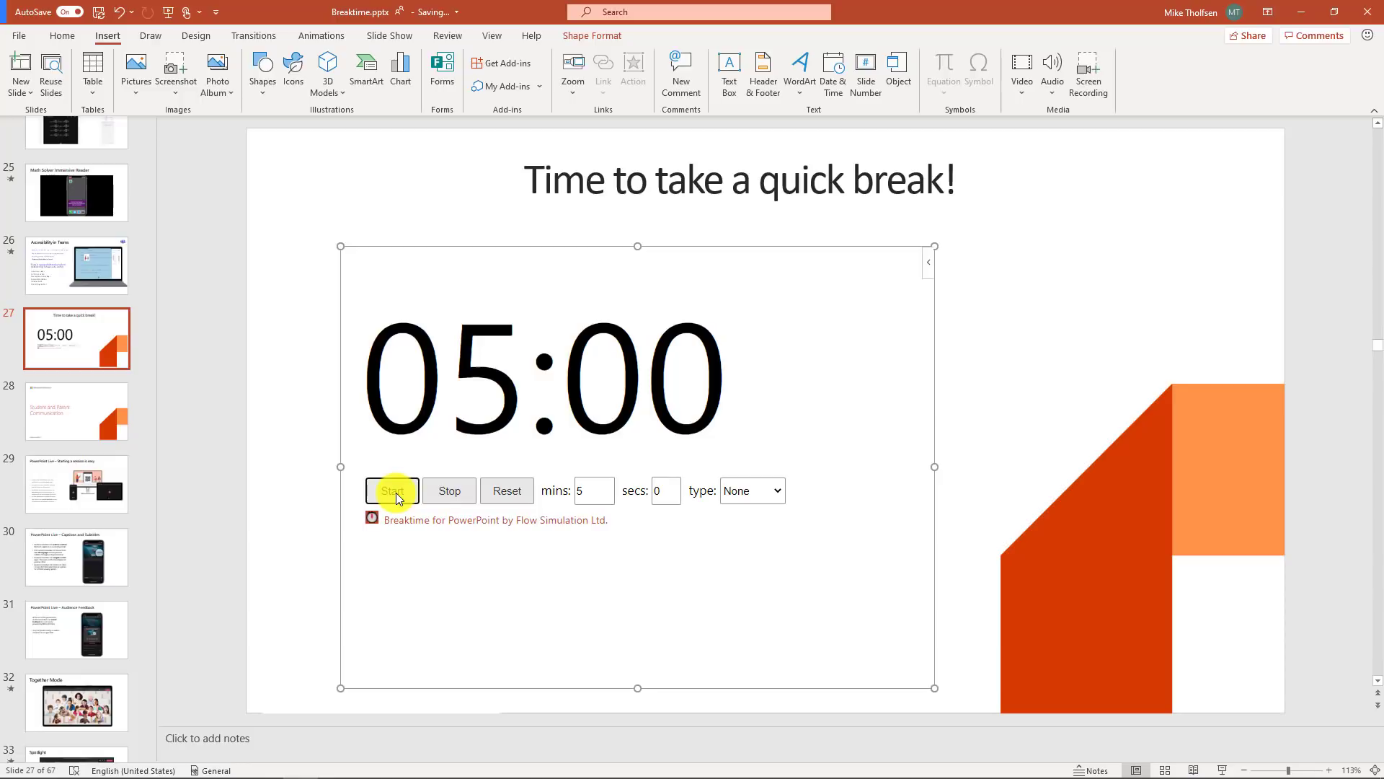
{"action": "left_click", "coordinate": [448, 495]}
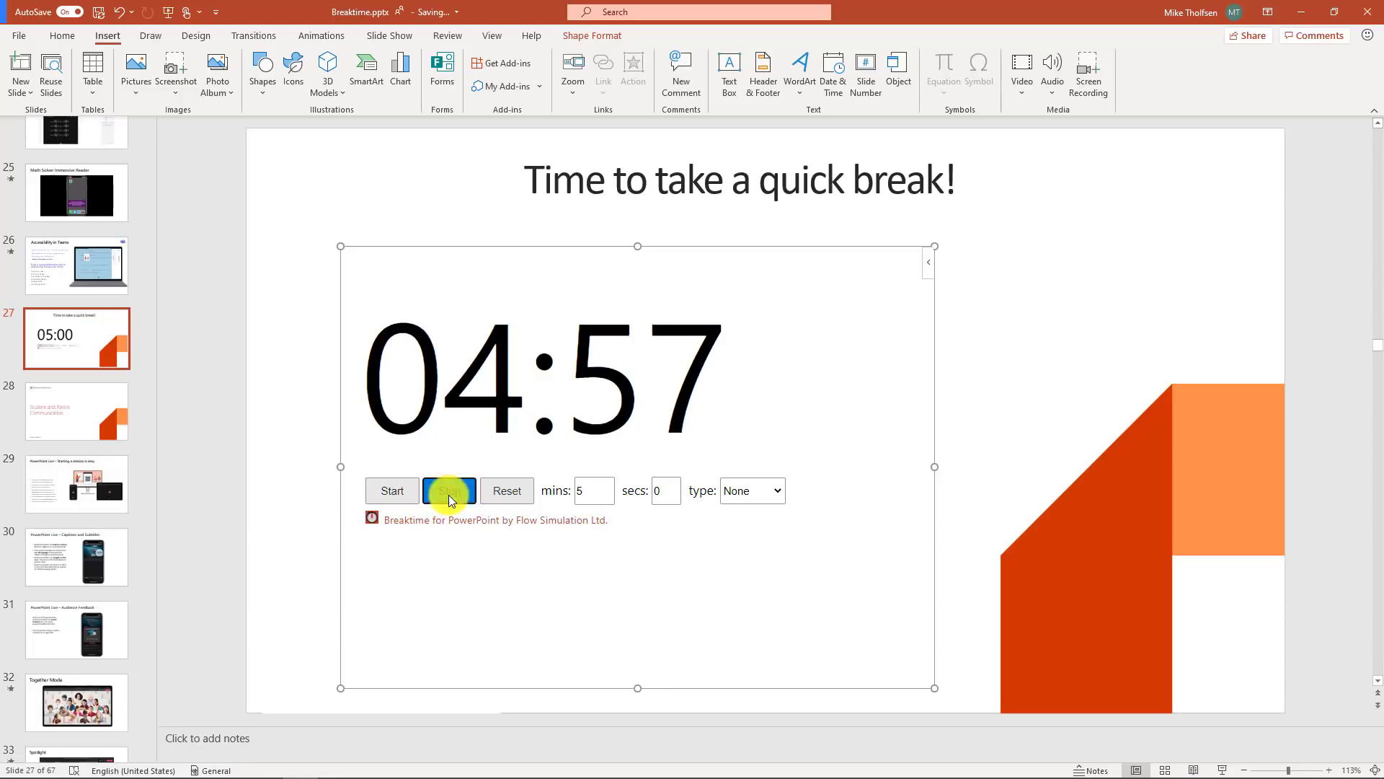
Step: Try the Breakfast and Bar break types, settle on Sandwich, and preview it in the slide show
{"action": "left_click", "coordinate": [777, 493]}
{"action": "left_click", "coordinate": [750, 258]}
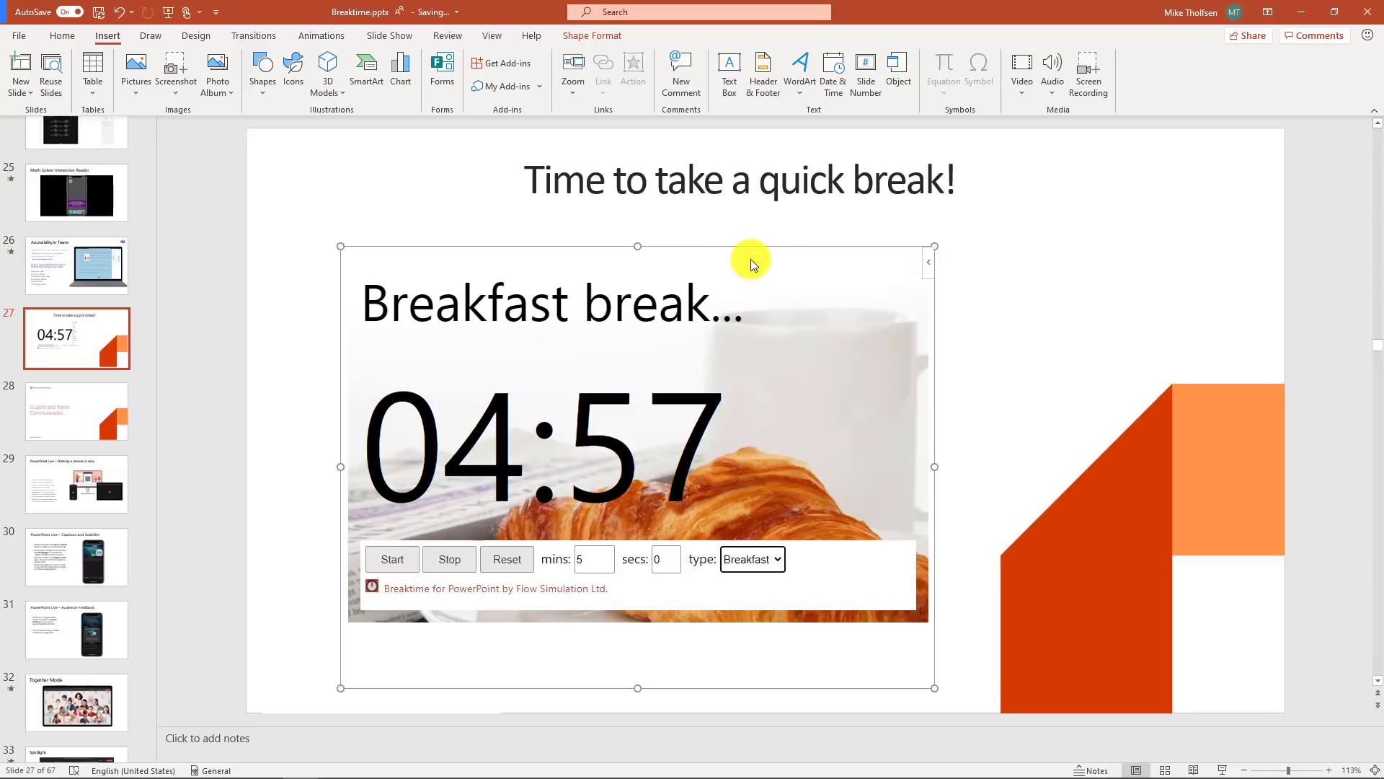
{"action": "left_click", "coordinate": [777, 560]}
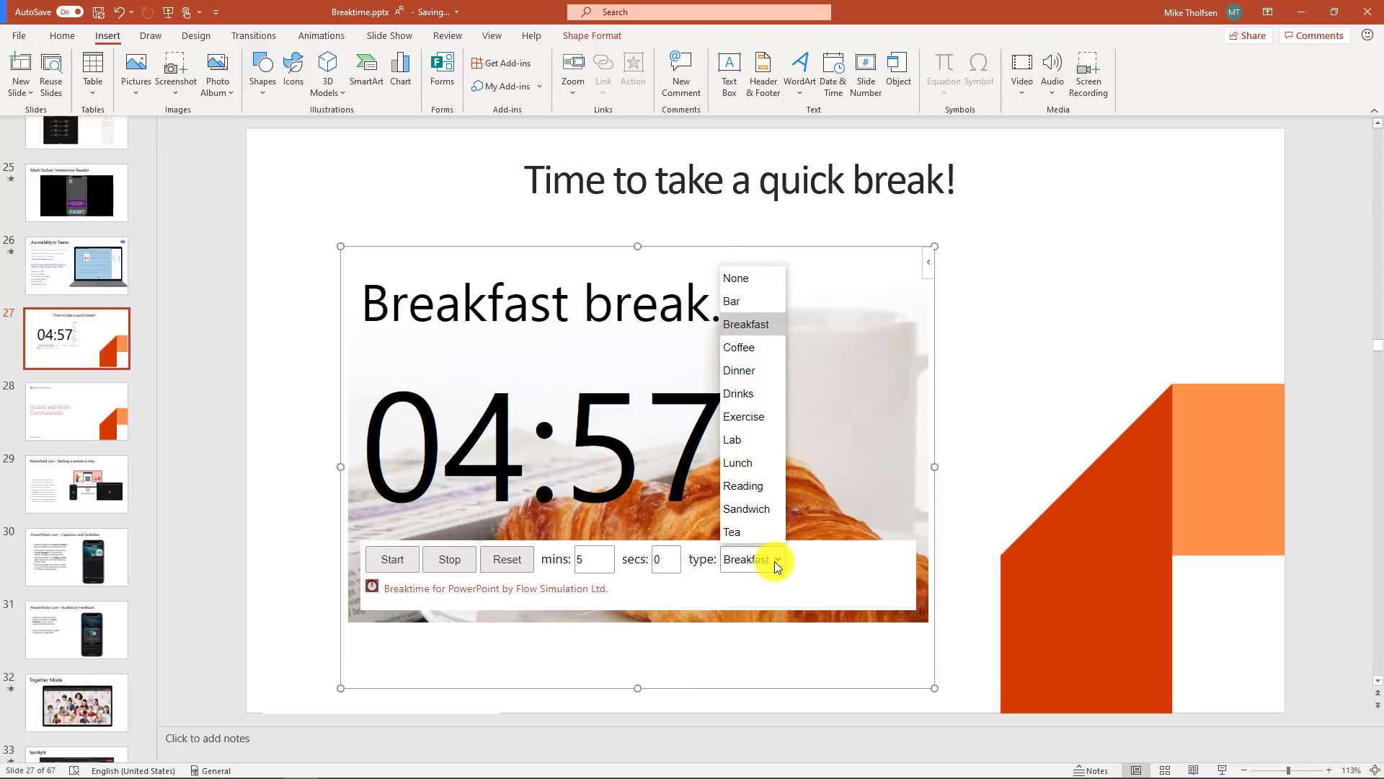
{"action": "left_click", "coordinate": [777, 558]}
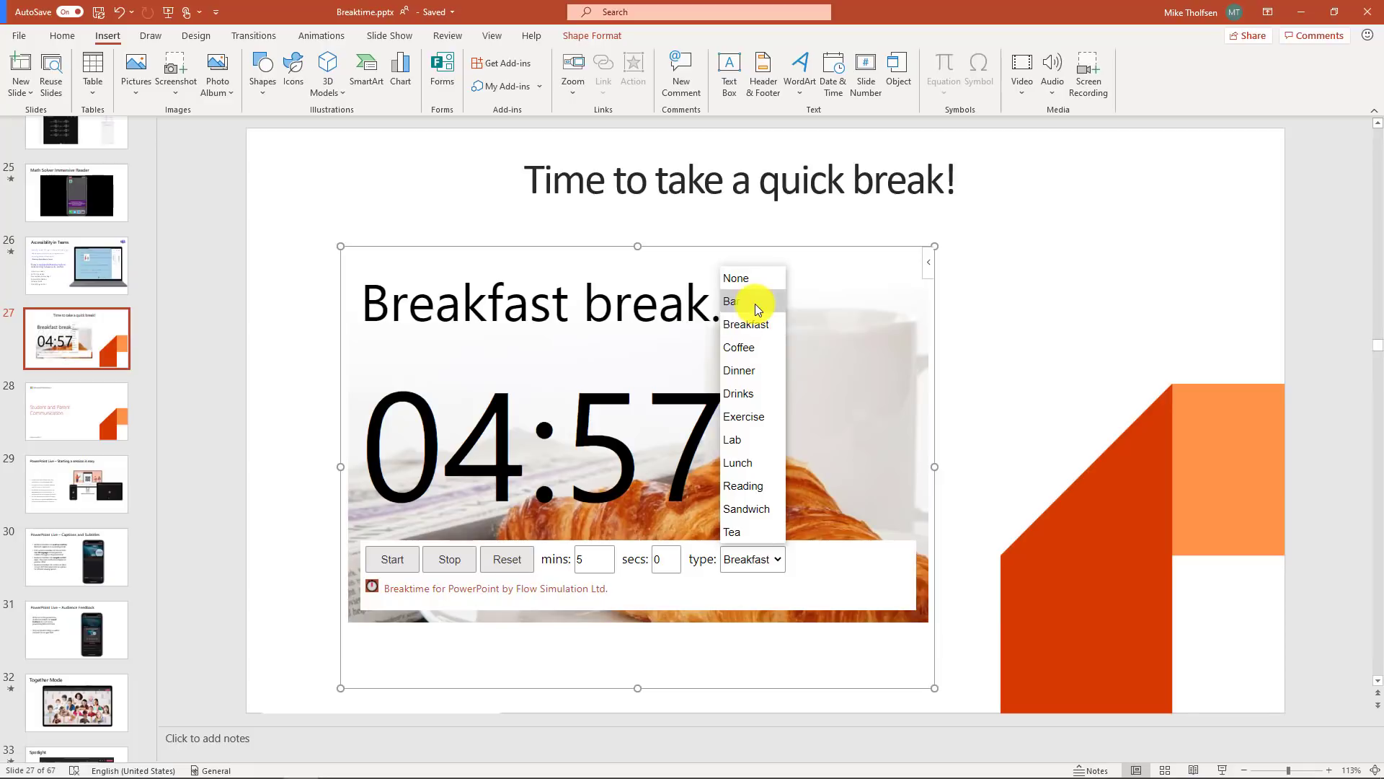
{"action": "left_click", "coordinate": [755, 304]}
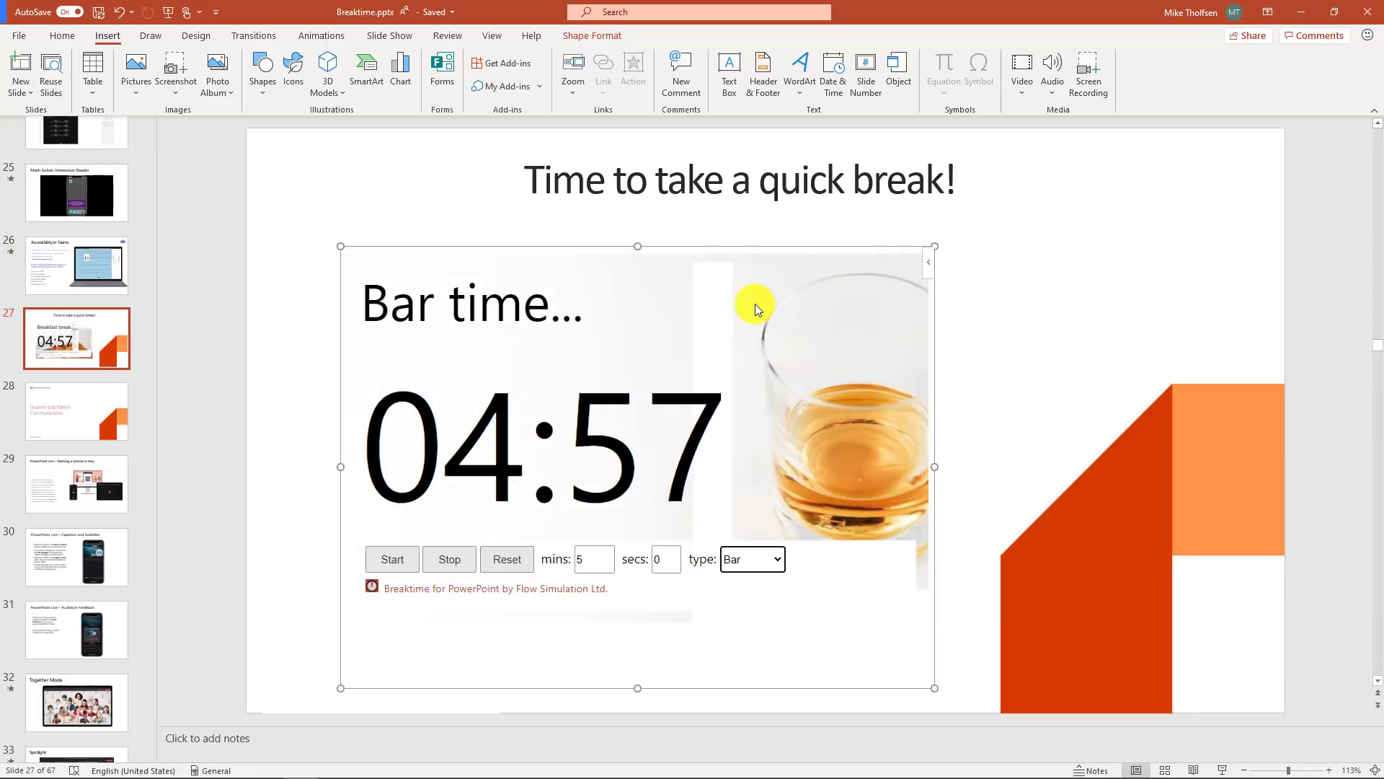
{"action": "left_click", "coordinate": [776, 560]}
{"action": "left_click", "coordinate": [757, 512]}
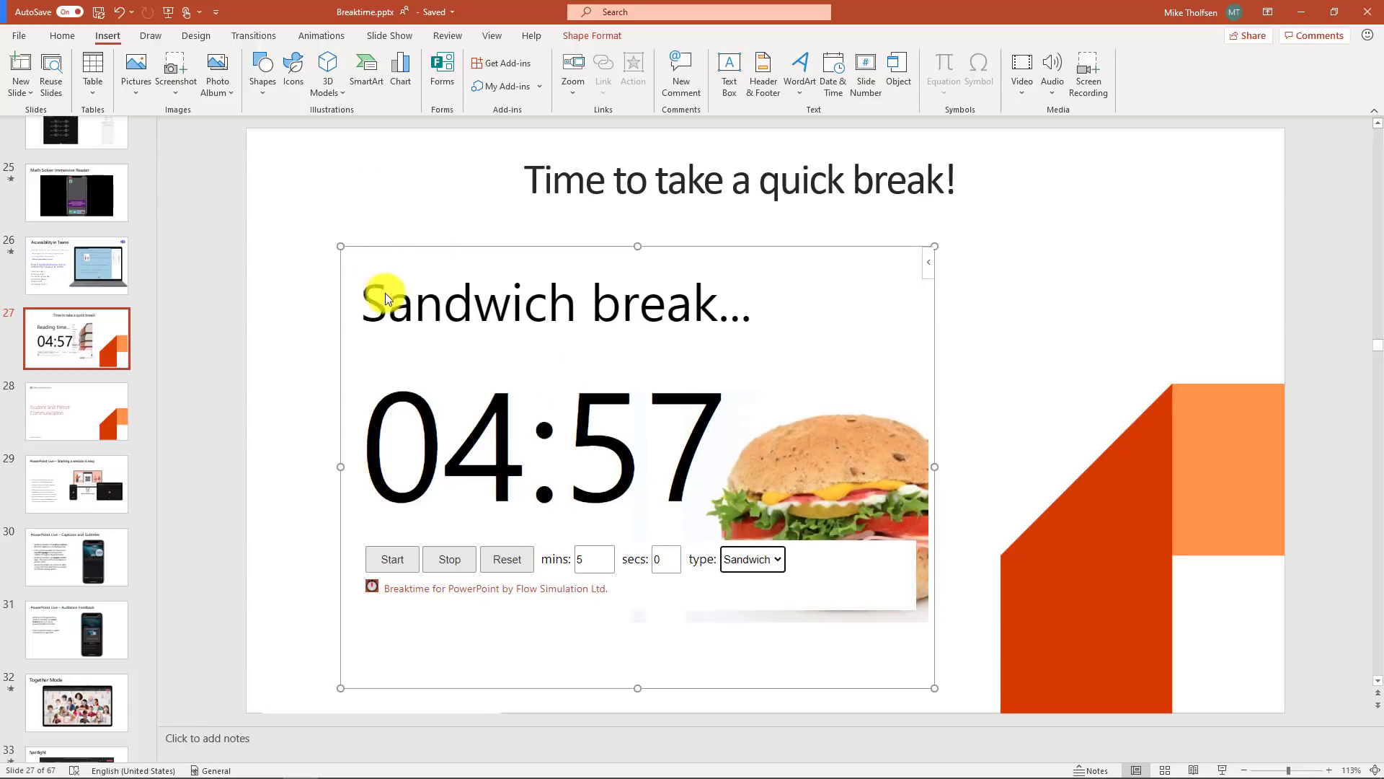
{"action": "left_click", "coordinate": [1224, 770]}
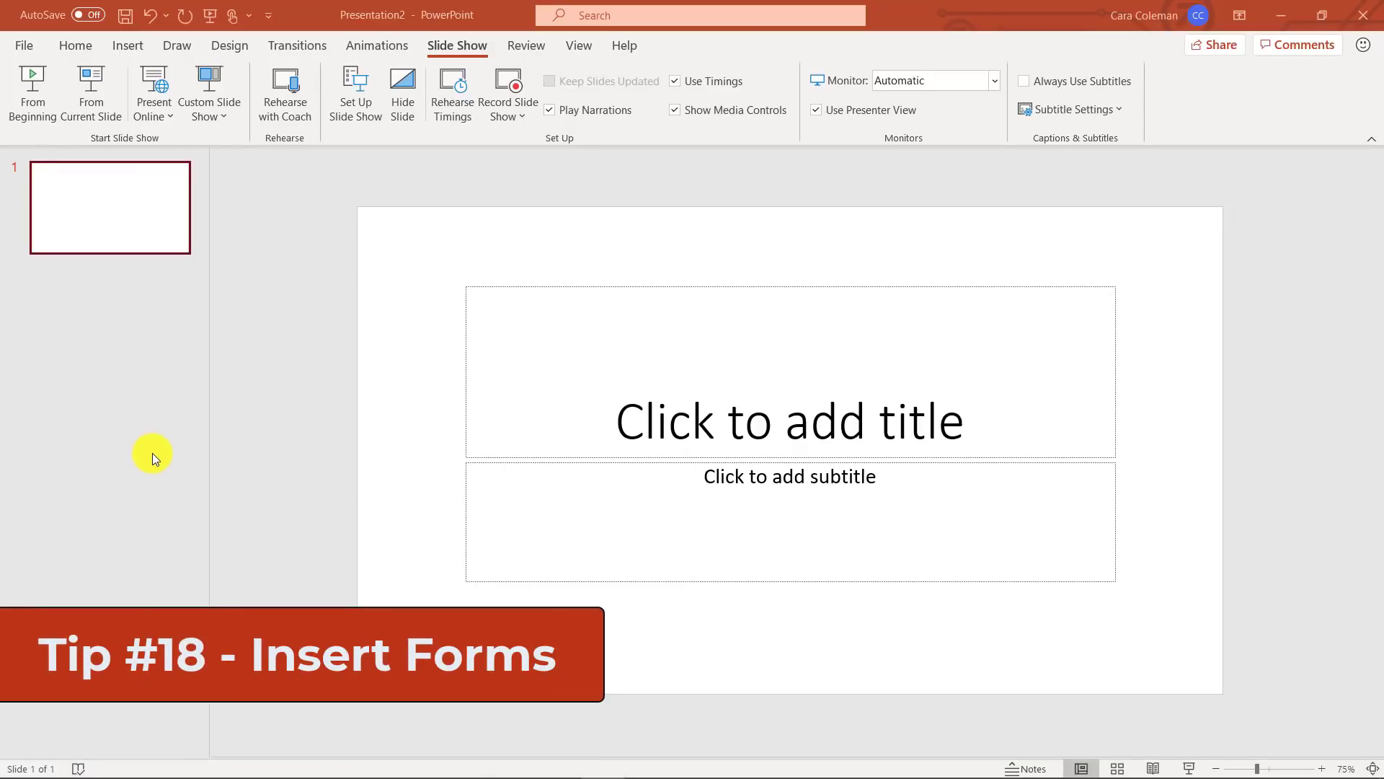
Step: Embed the 'Where should we eat for lunch?' form from Insert > Forms and close the Forms pane
{"action": "left_click", "coordinate": [128, 45]}
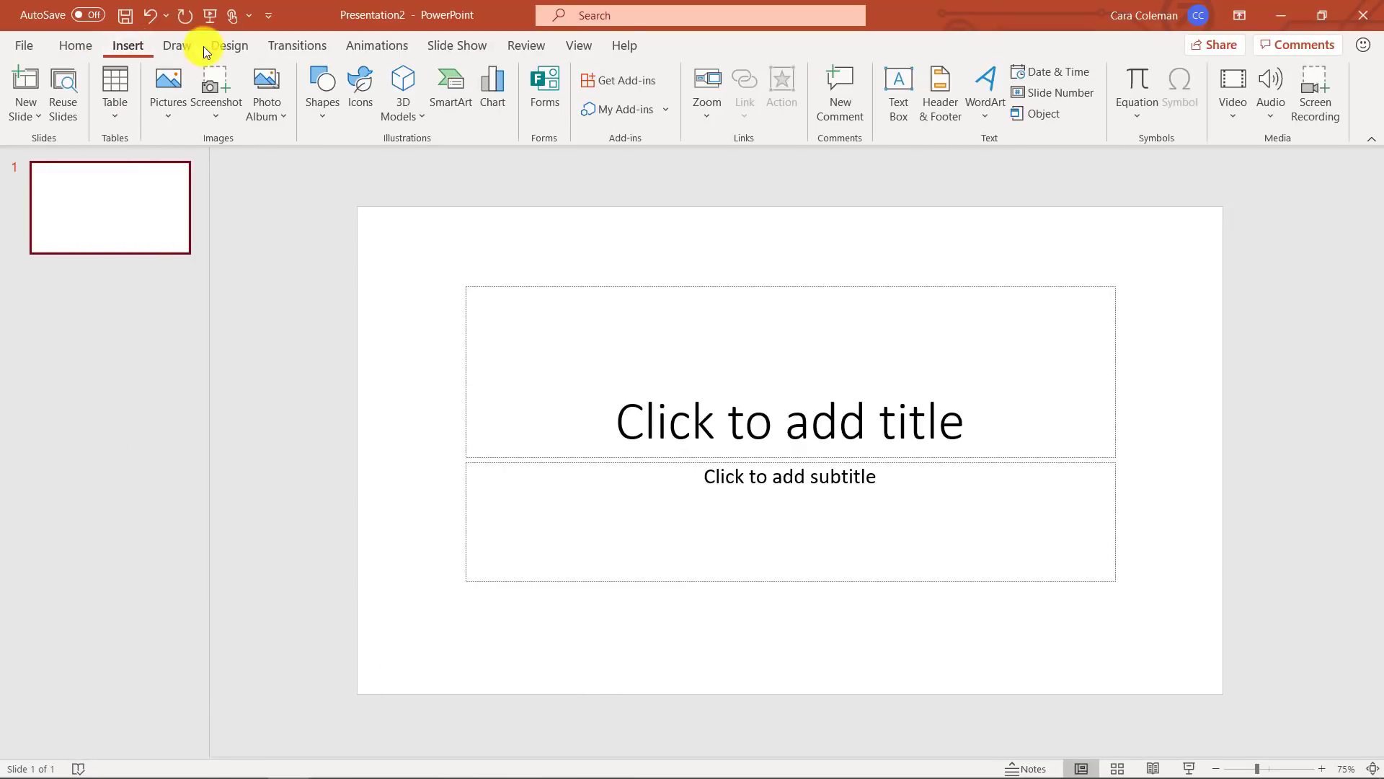
{"action": "left_click", "coordinate": [547, 96]}
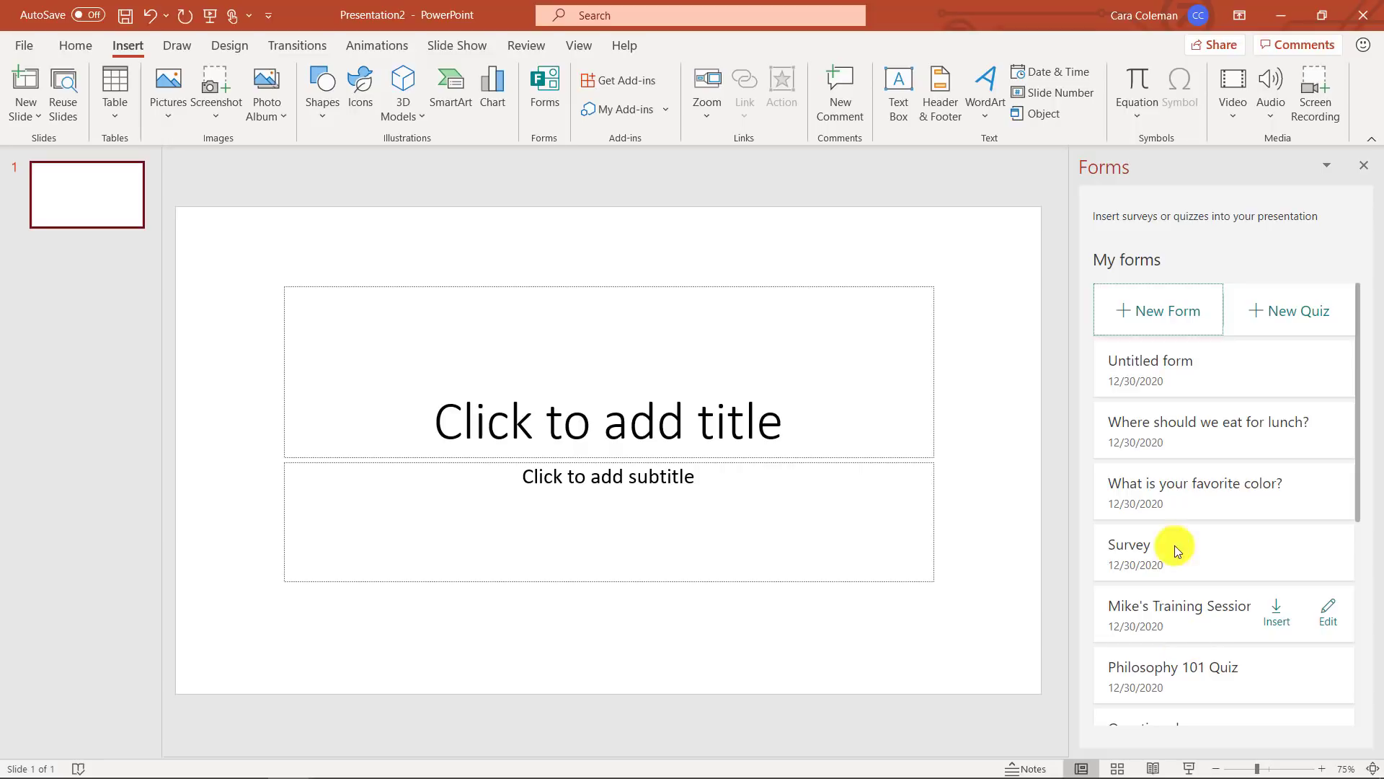
{"action": "mouse_move", "coordinate": [1175, 430]}
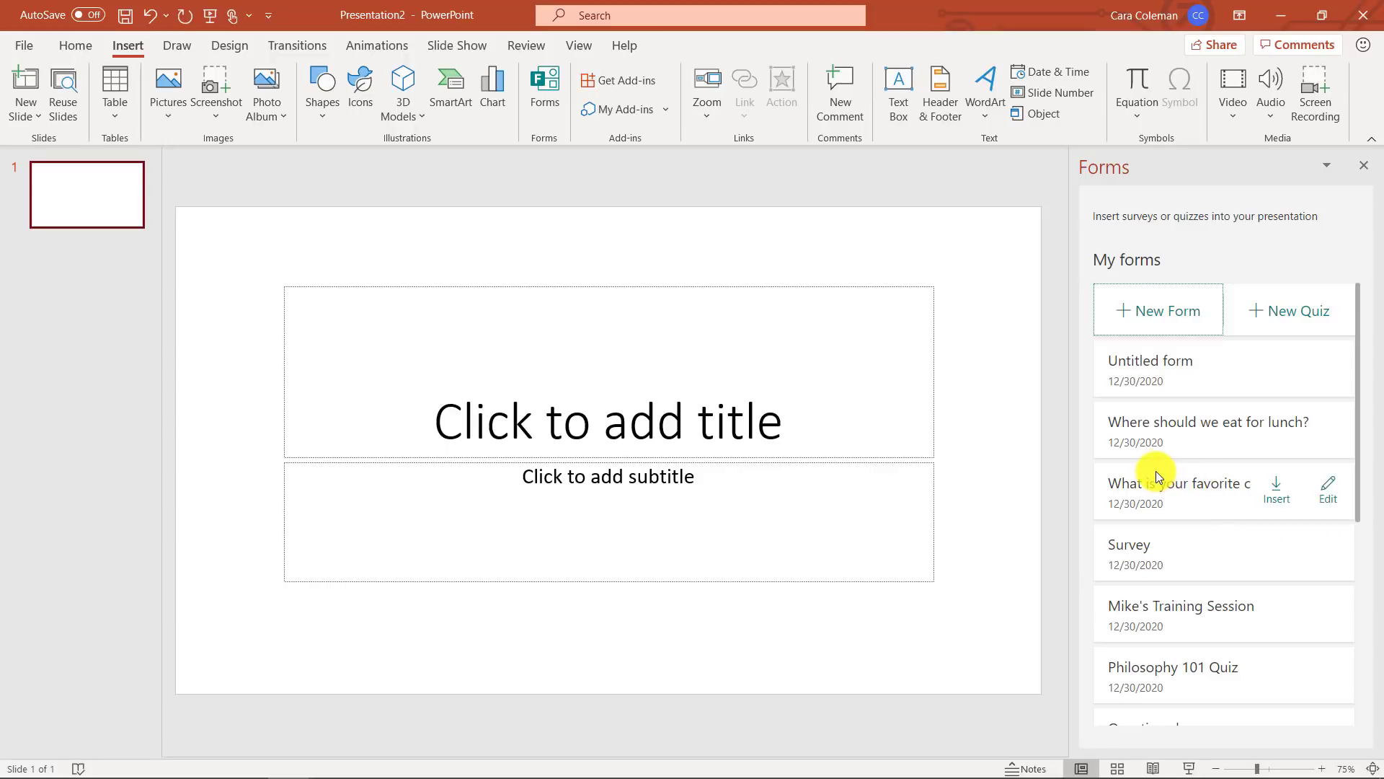
{"action": "mouse_move", "coordinate": [1223, 430]}
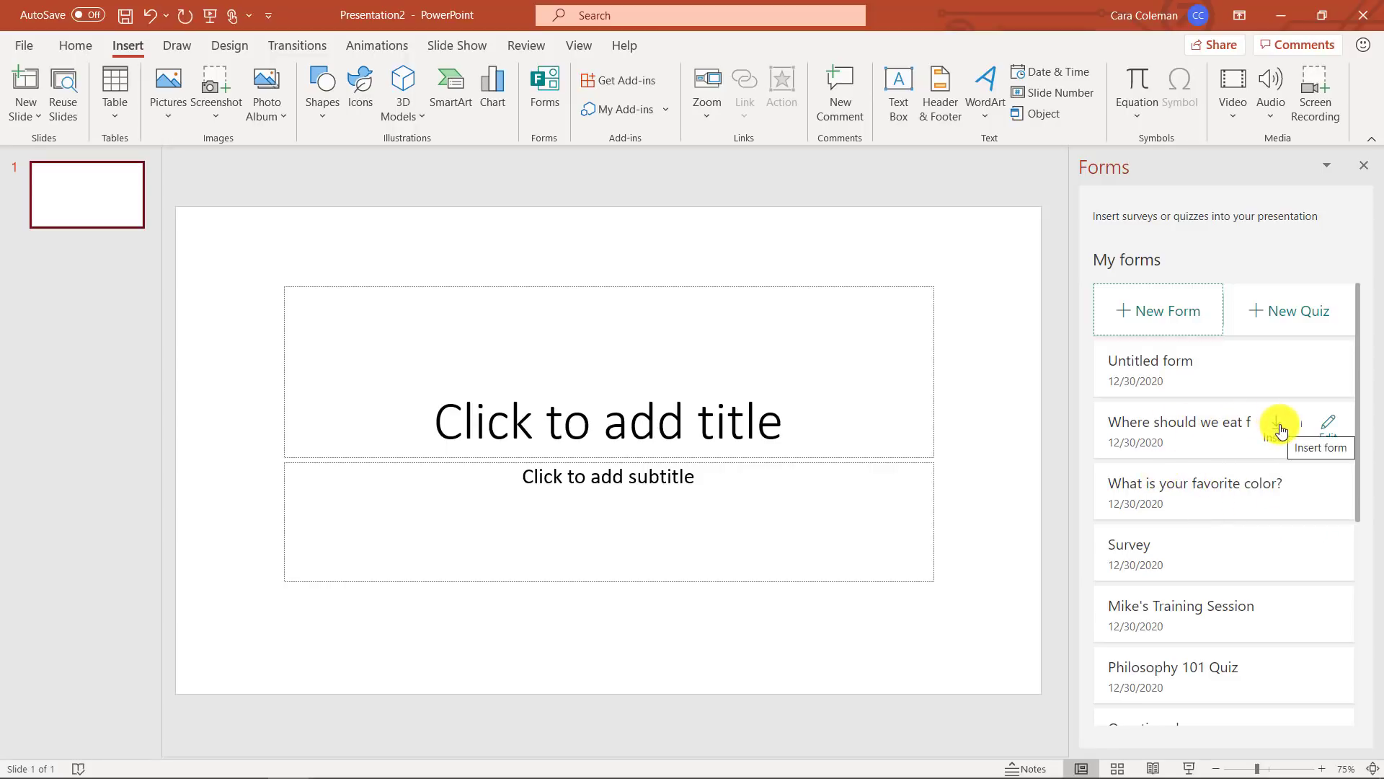
{"action": "left_click", "coordinate": [1278, 429]}
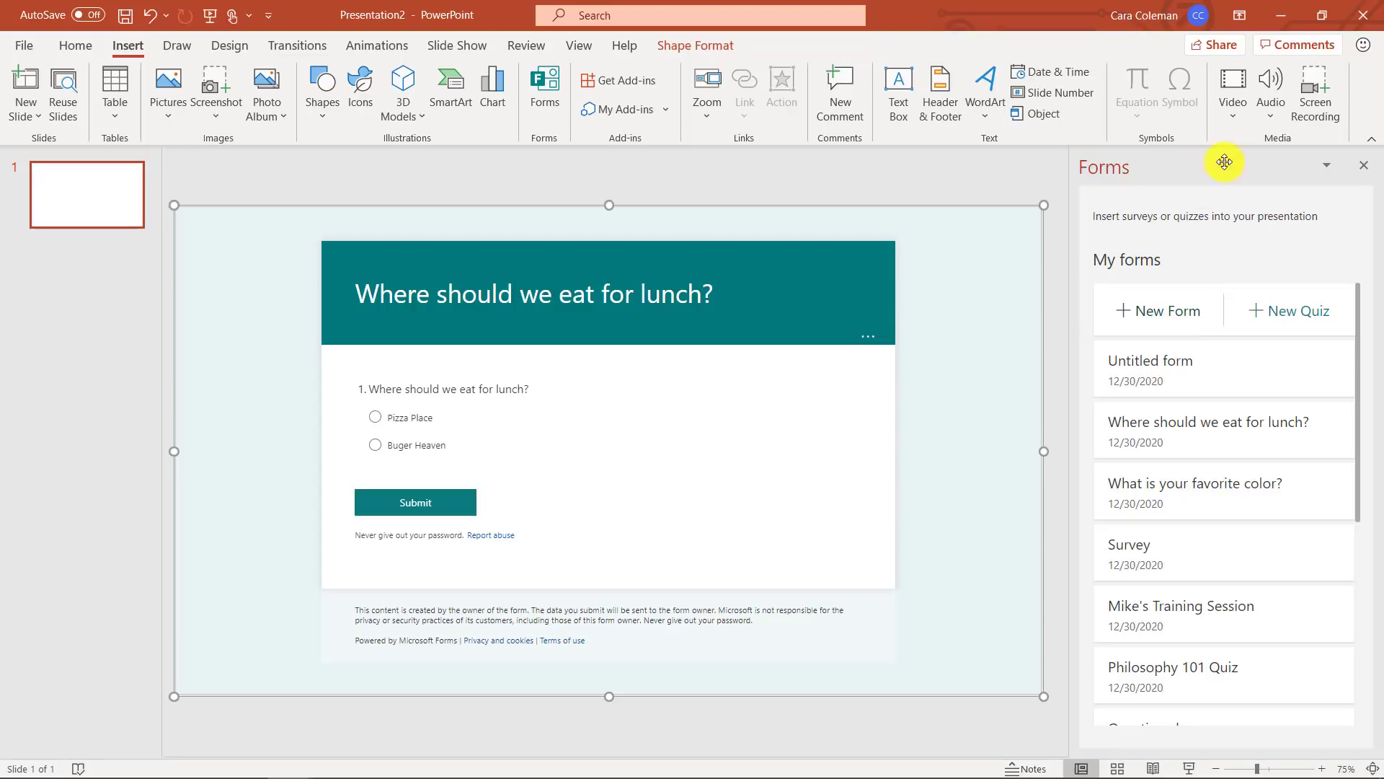
{"action": "left_click", "coordinate": [1364, 165]}
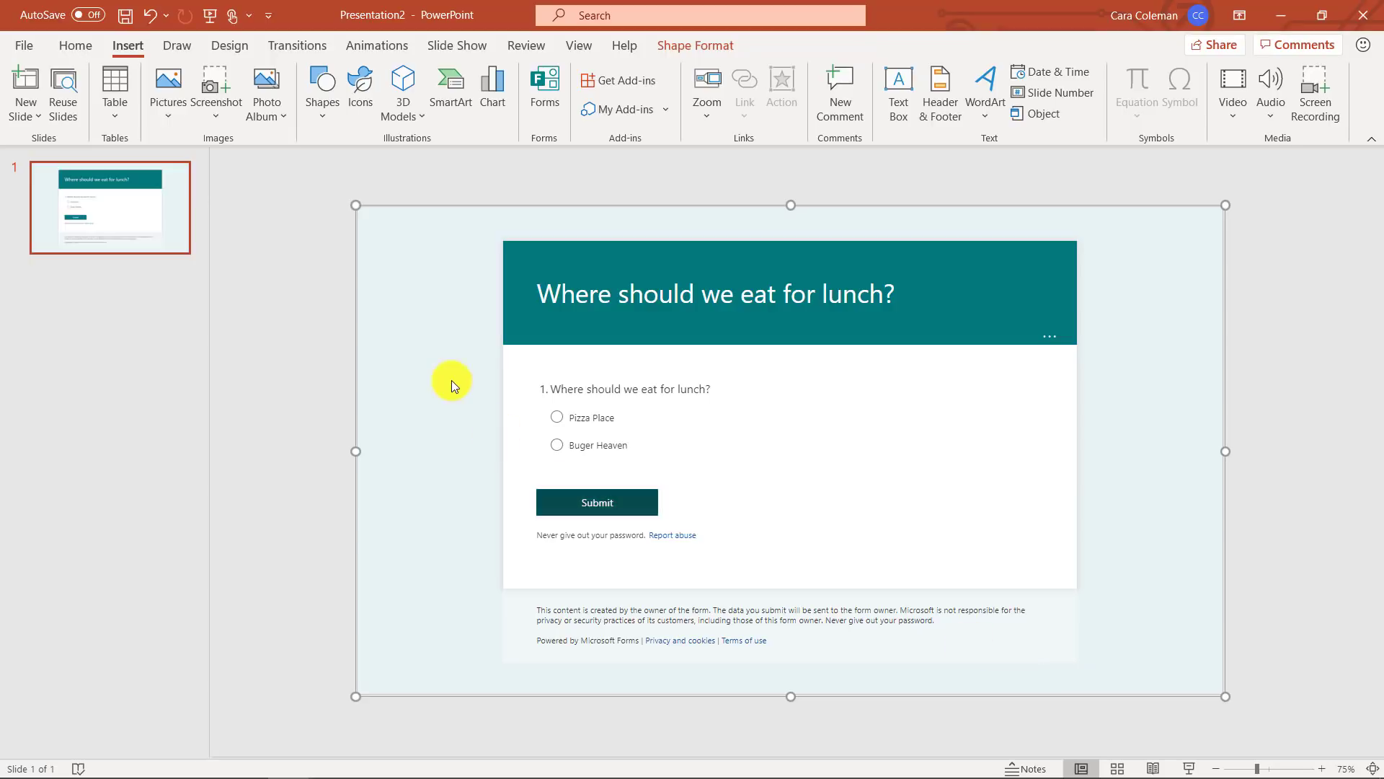
Step: In the slide show, submit Pizza Place as the lunch answer, then exit with Esc
{"action": "left_click", "coordinate": [1188, 768]}
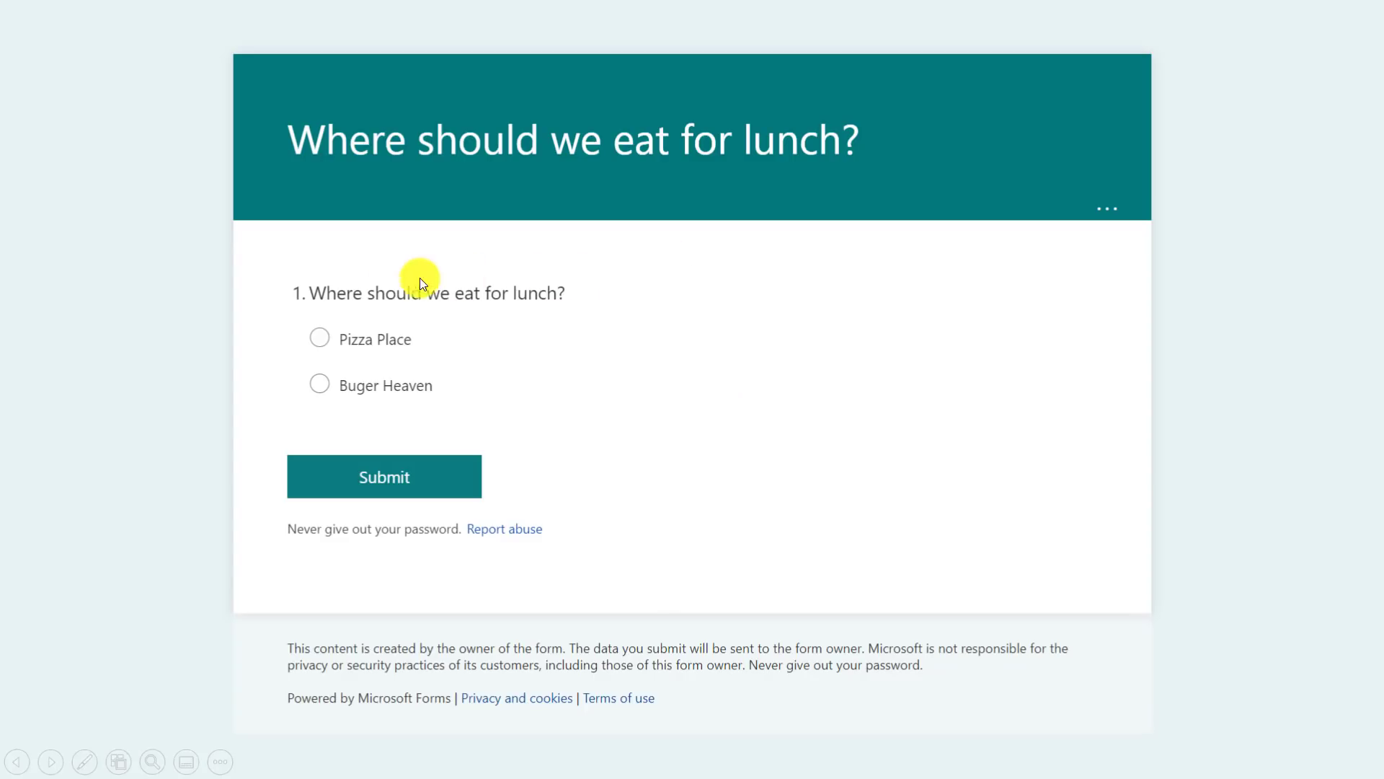
{"action": "left_click", "coordinate": [320, 344]}
{"action": "left_click", "coordinate": [391, 482]}
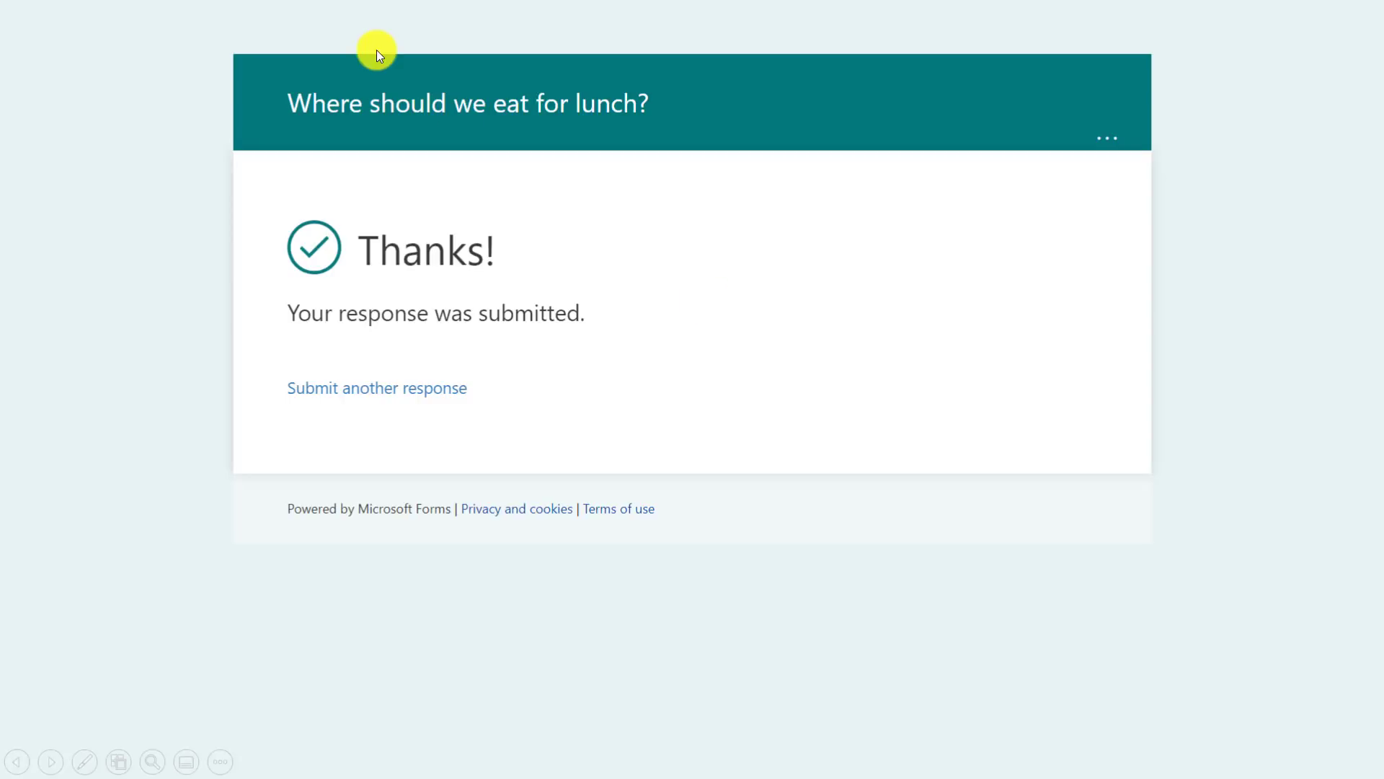
{"action": "key", "text": "Escape"}
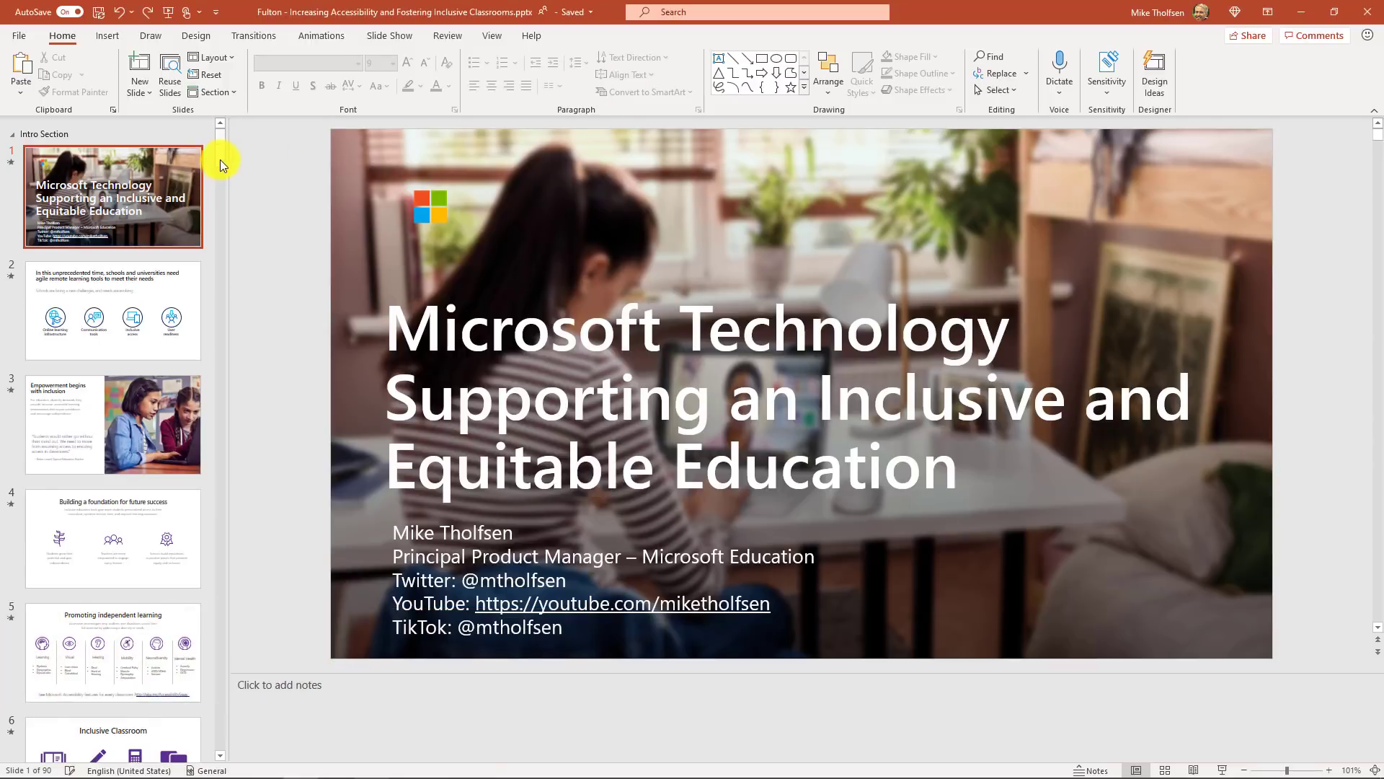
Step: Scroll through the deck and switch to Slide Sorter view
{"action": "scroll", "coordinate": [220, 310], "scroll_direction": "down", "scroll_amount": 3}
{"action": "scroll", "coordinate": [224, 613], "scroll_direction": "down", "scroll_amount": 5}
{"action": "scroll", "coordinate": [217, 231], "scroll_direction": "down", "scroll_amount": 3}
{"action": "scroll", "coordinate": [224, 154], "scroll_direction": "up", "scroll_amount": 10}
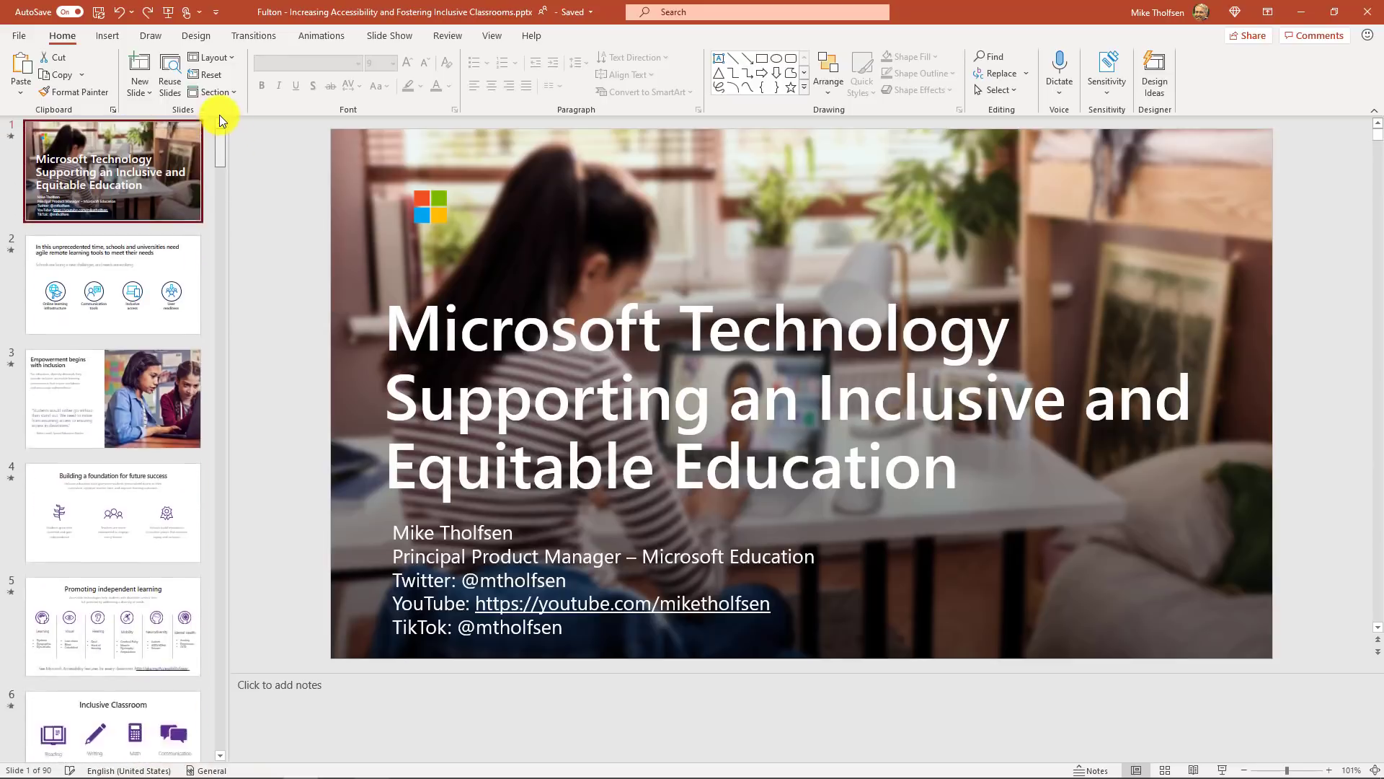
{"action": "left_click", "coordinate": [496, 31]}
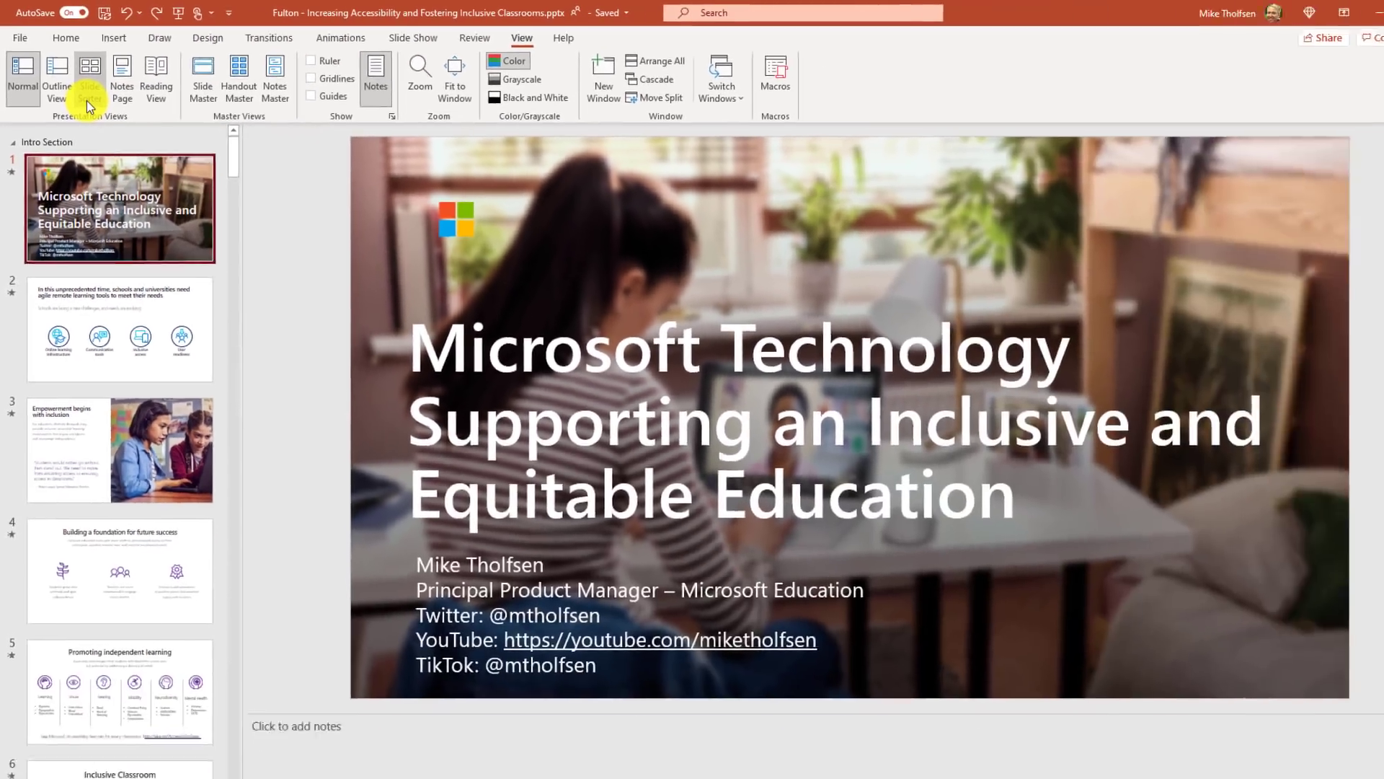
{"action": "left_click", "coordinate": [87, 101]}
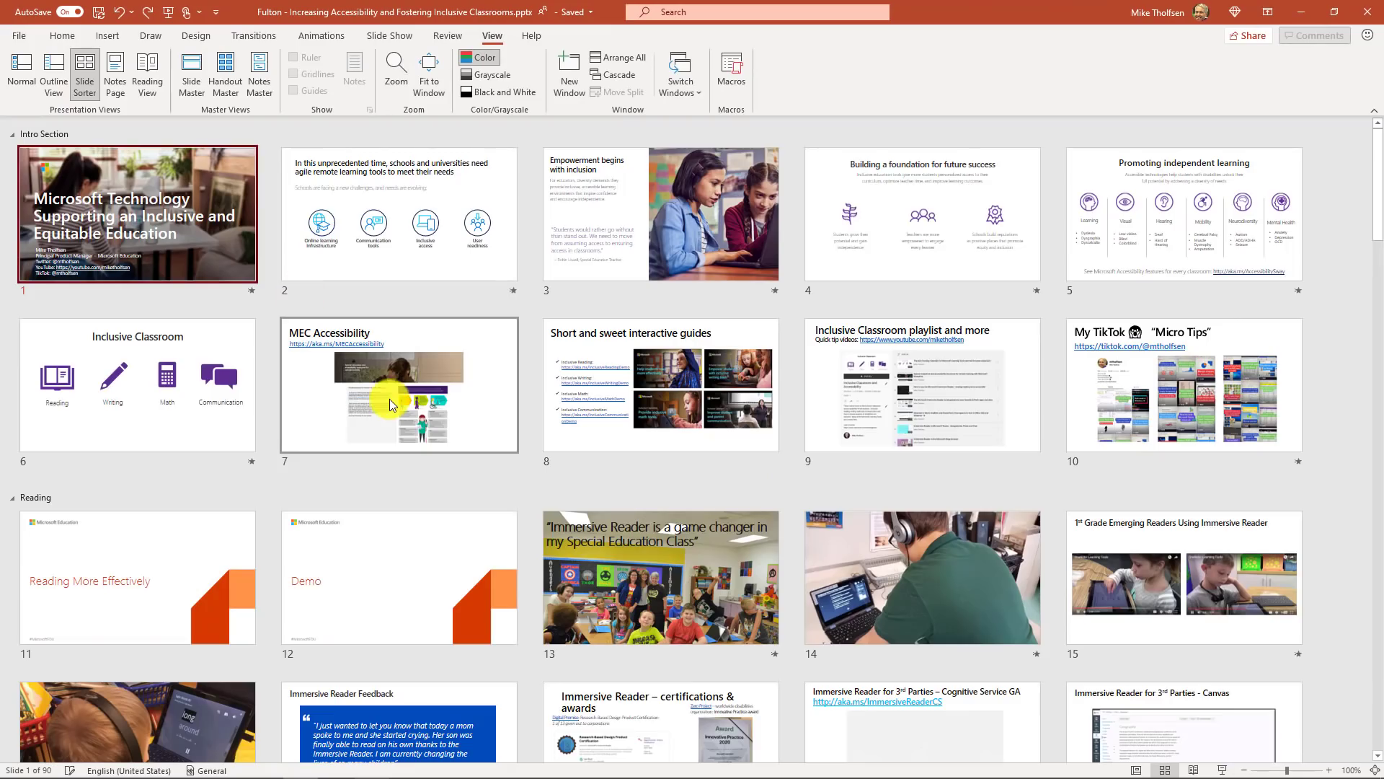
Step: Move the Captions slide to position 46 and Coming Soon: Dynamic Views to 49
{"action": "scroll", "coordinate": [392, 404], "scroll_direction": "down", "scroll_amount": 5}
{"action": "scroll", "coordinate": [392, 404], "scroll_direction": "down", "scroll_amount": 5}
{"action": "scroll", "coordinate": [392, 404], "scroll_direction": "down", "scroll_amount": 5}
{"action": "scroll", "coordinate": [392, 404], "scroll_direction": "down", "scroll_amount": 3}
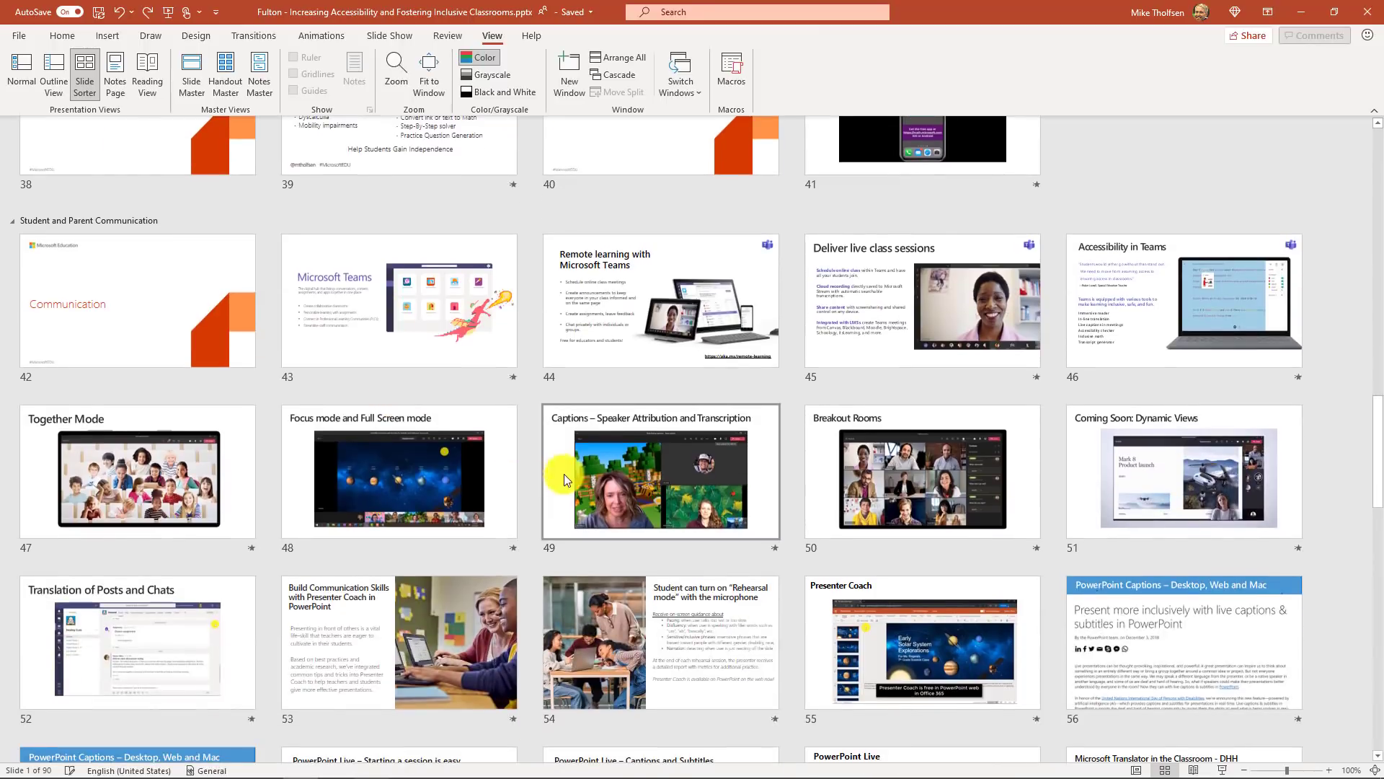
{"action": "left_click_drag", "start_coordinate": [592, 469], "coordinate": [1059, 317]}
{"action": "left_click_drag", "start_coordinate": [1103, 469], "coordinate": [437, 410]}
{"action": "left_click", "coordinate": [437, 409]}
{"action": "scroll", "coordinate": [444, 479], "scroll_direction": "down", "scroll_amount": 8}
{"action": "scroll", "coordinate": [444, 479], "scroll_direction": "down", "scroll_amount": 2}
{"action": "scroll", "coordinate": [444, 479], "scroll_direction": "up", "scroll_amount": 4}
{"action": "scroll", "coordinate": [444, 478], "scroll_direction": "up", "scroll_amount": 6}
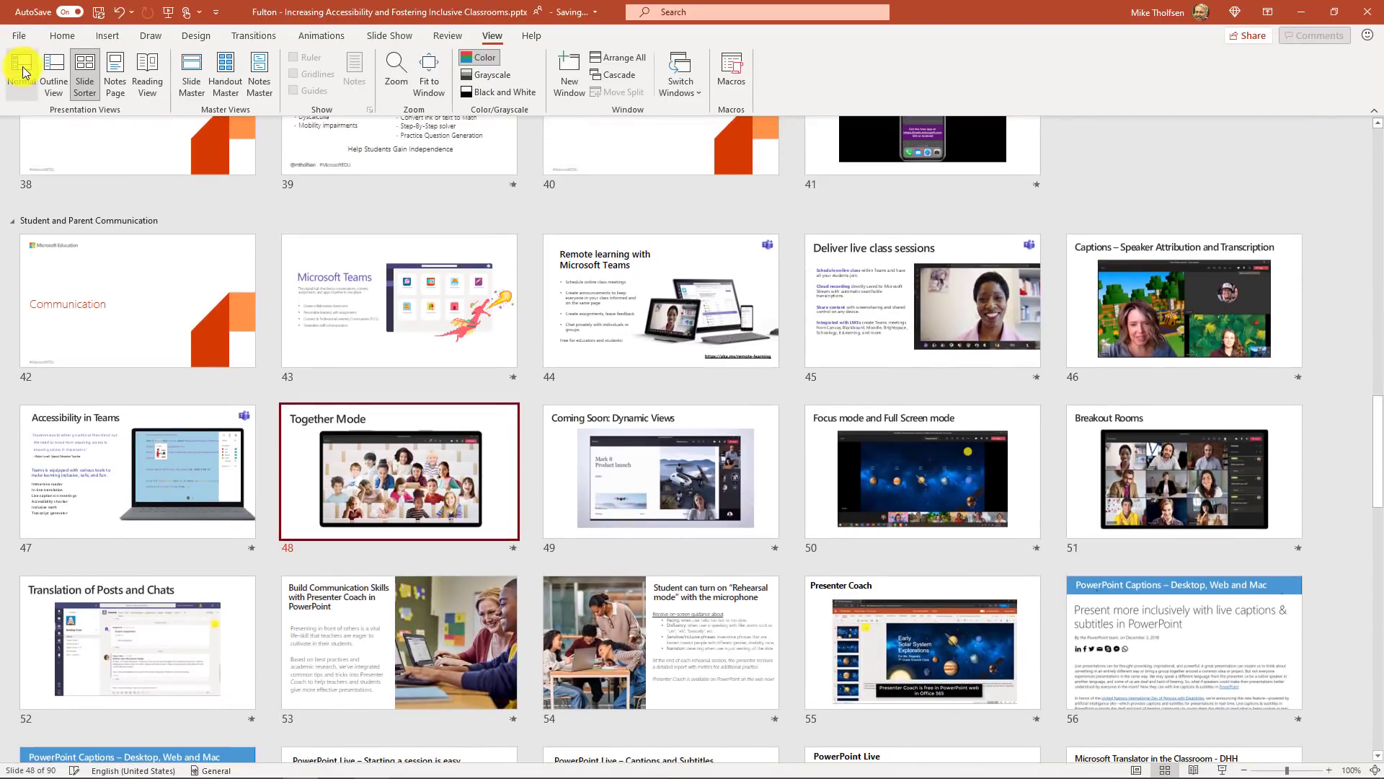
Step: From Normal view, use the slide show overview to visit Reading, Math, Student and Parent Communication, then Reading
{"action": "left_click", "coordinate": [23, 72]}
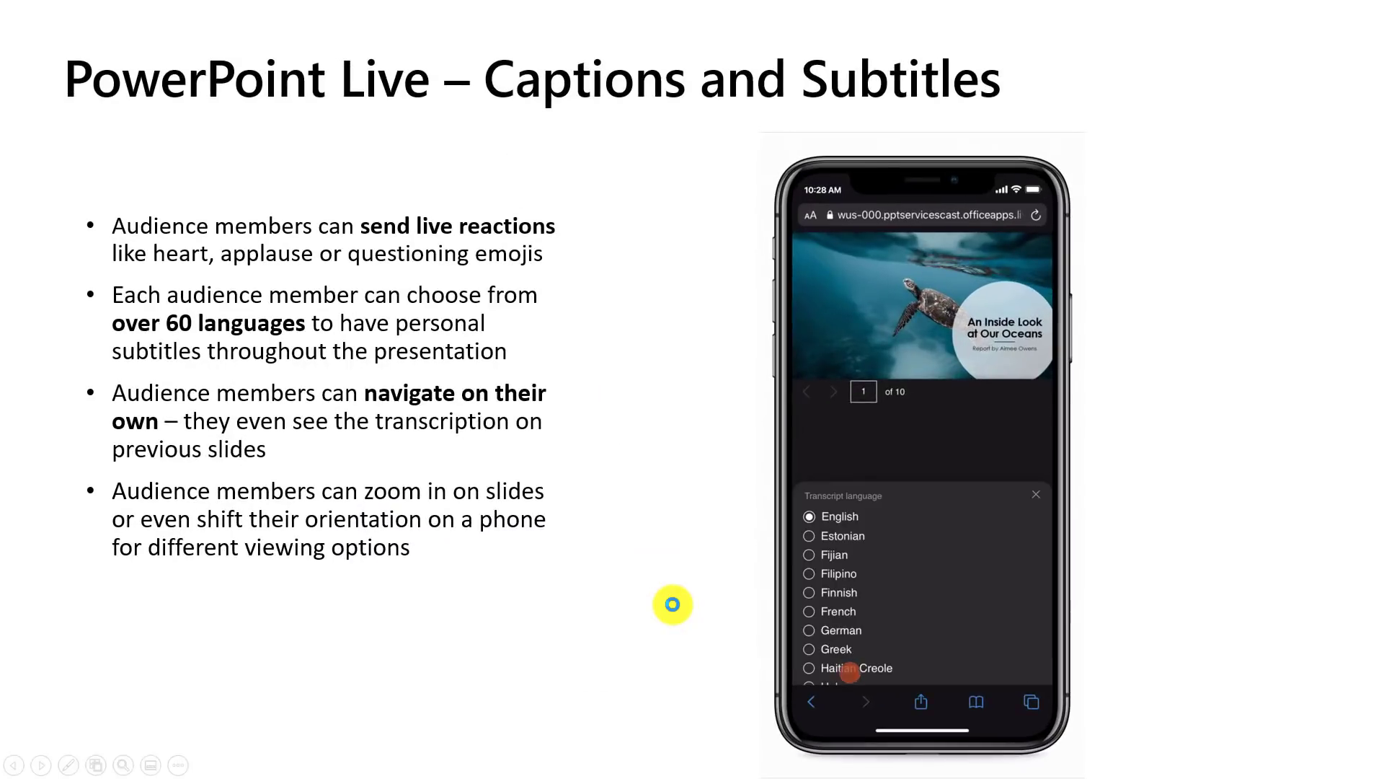
{"action": "key", "text": "g"}
{"action": "left_click", "coordinate": [50, 119]}
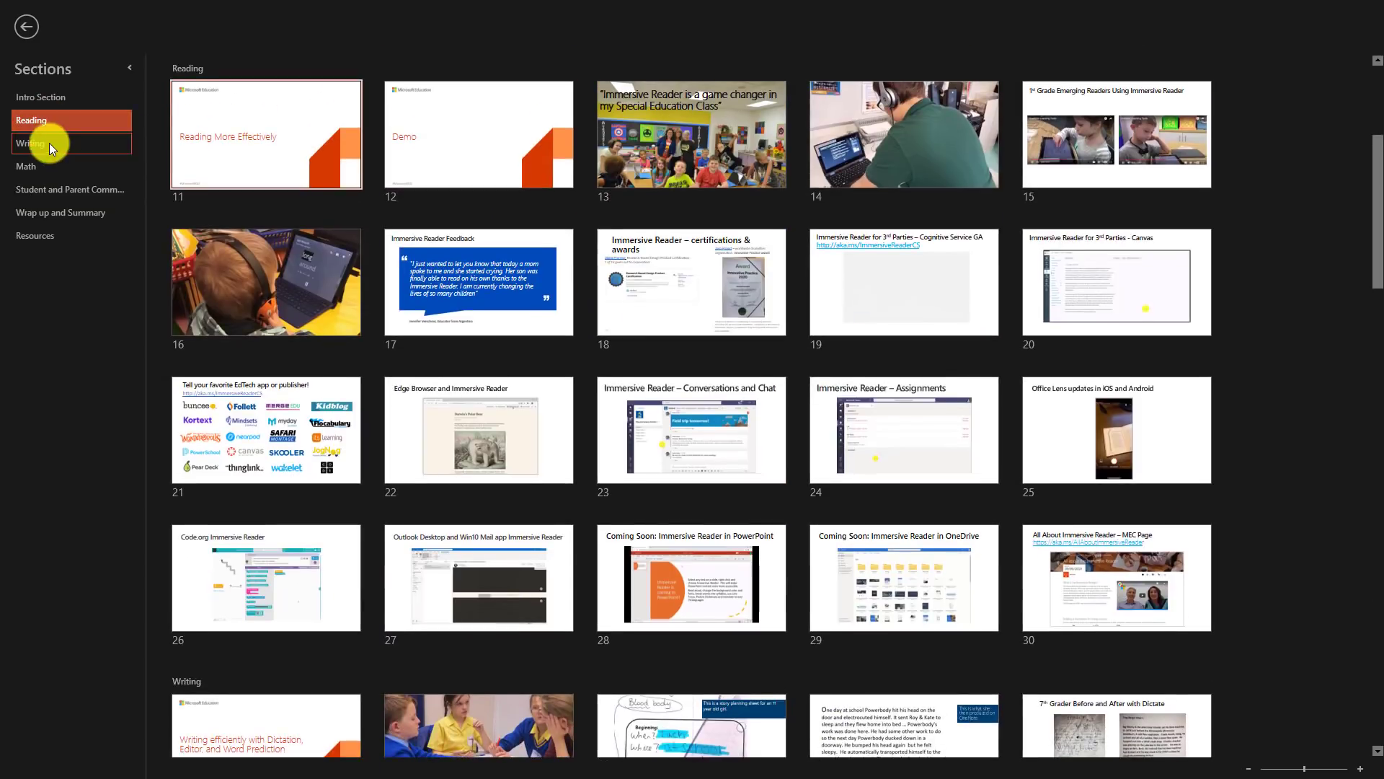
{"action": "left_click", "coordinate": [55, 171]}
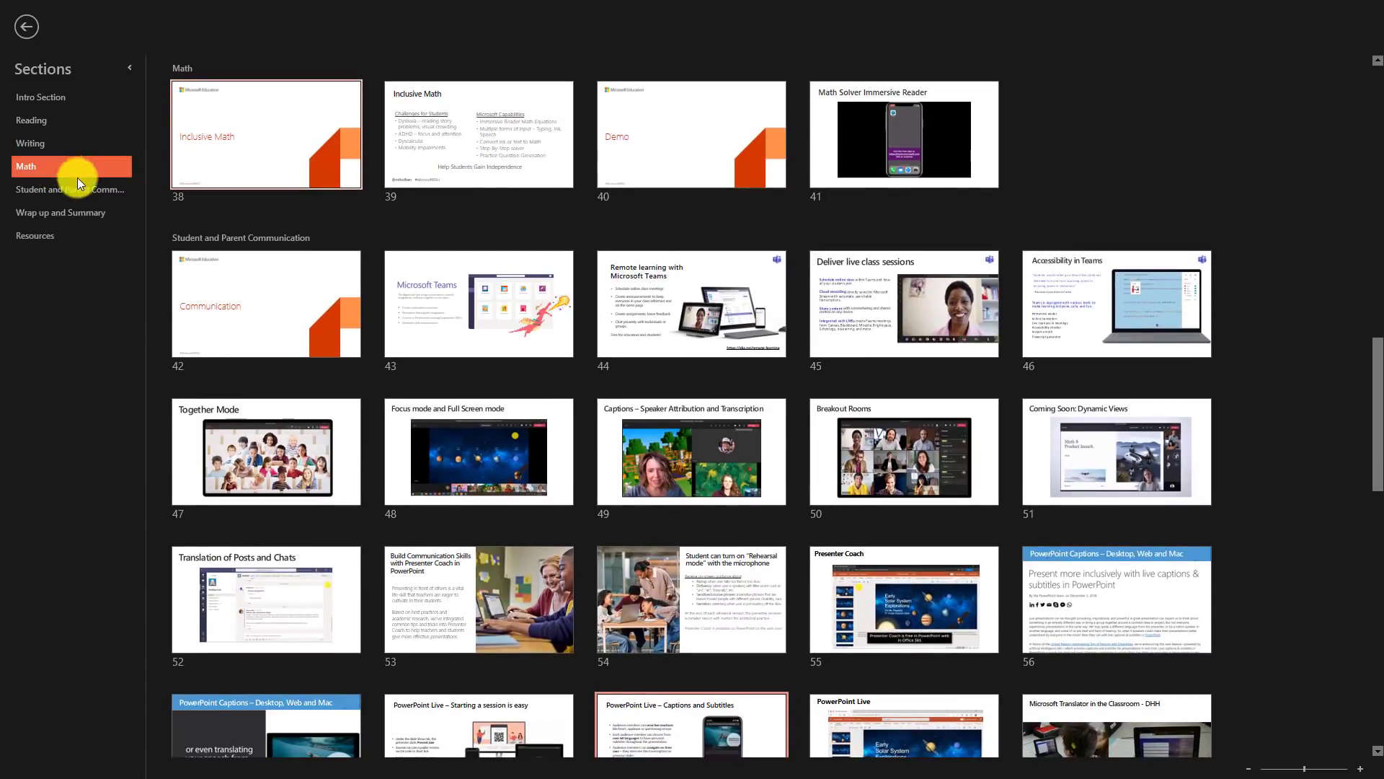
{"action": "left_click", "coordinate": [84, 187]}
{"action": "left_click", "coordinate": [57, 122]}
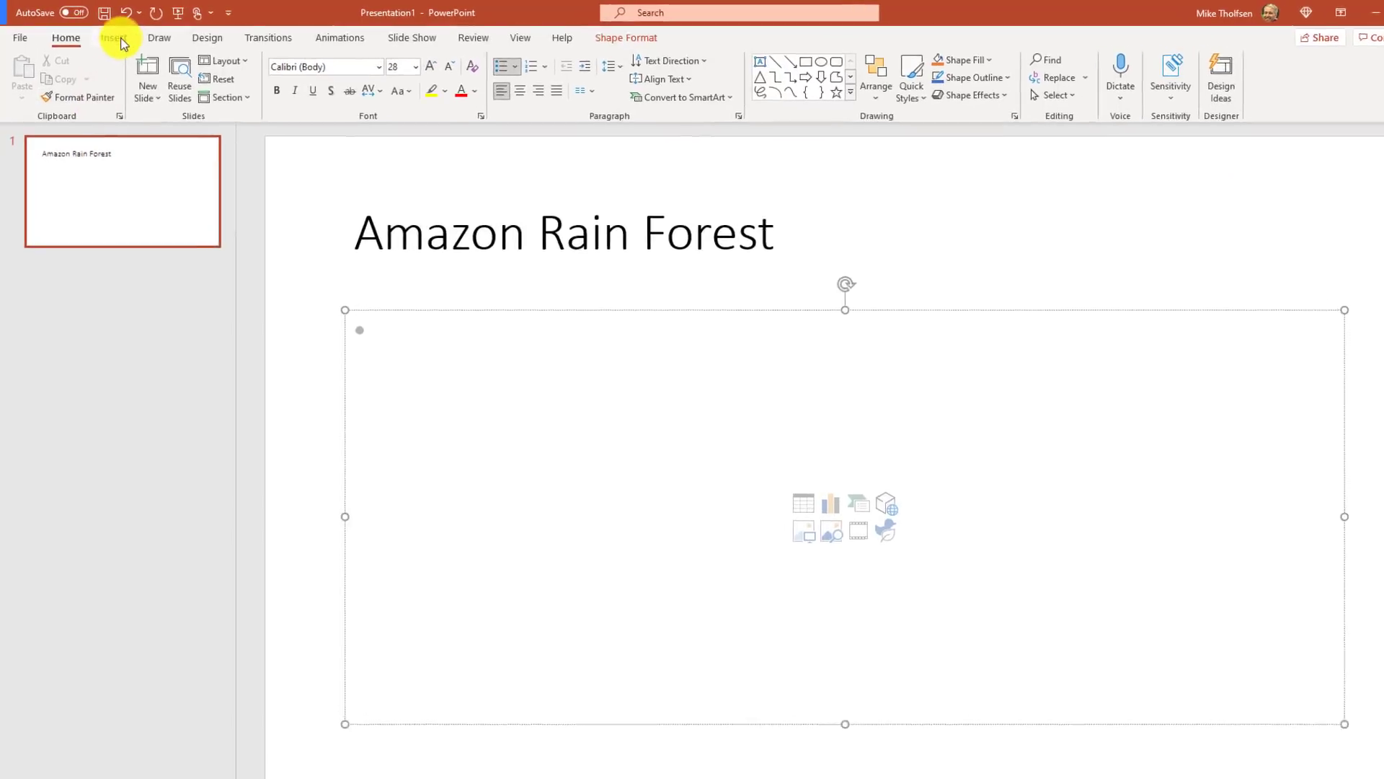
Step: Start a Screen Clipping from the Insert tab's Screenshot menu
{"action": "left_click", "coordinate": [119, 37]}
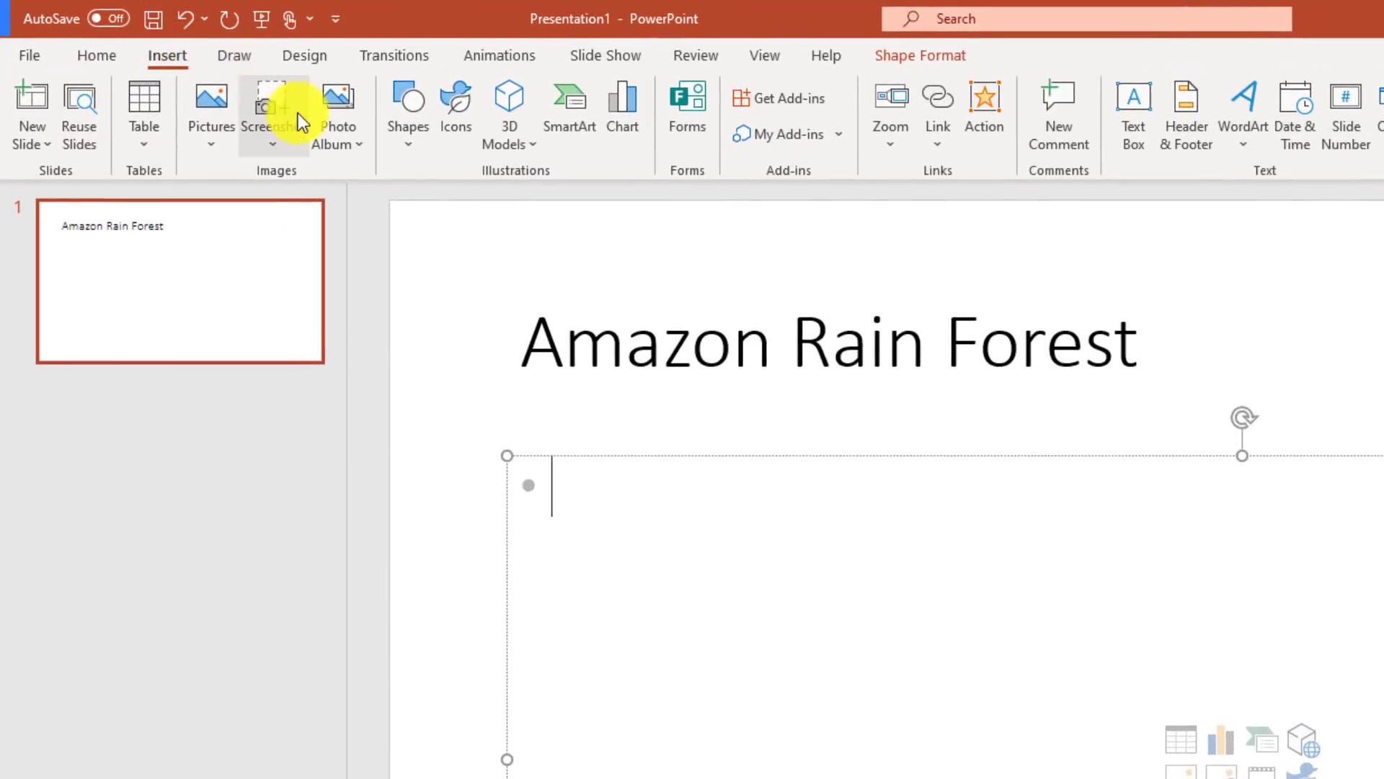
{"action": "left_click", "coordinate": [275, 135]}
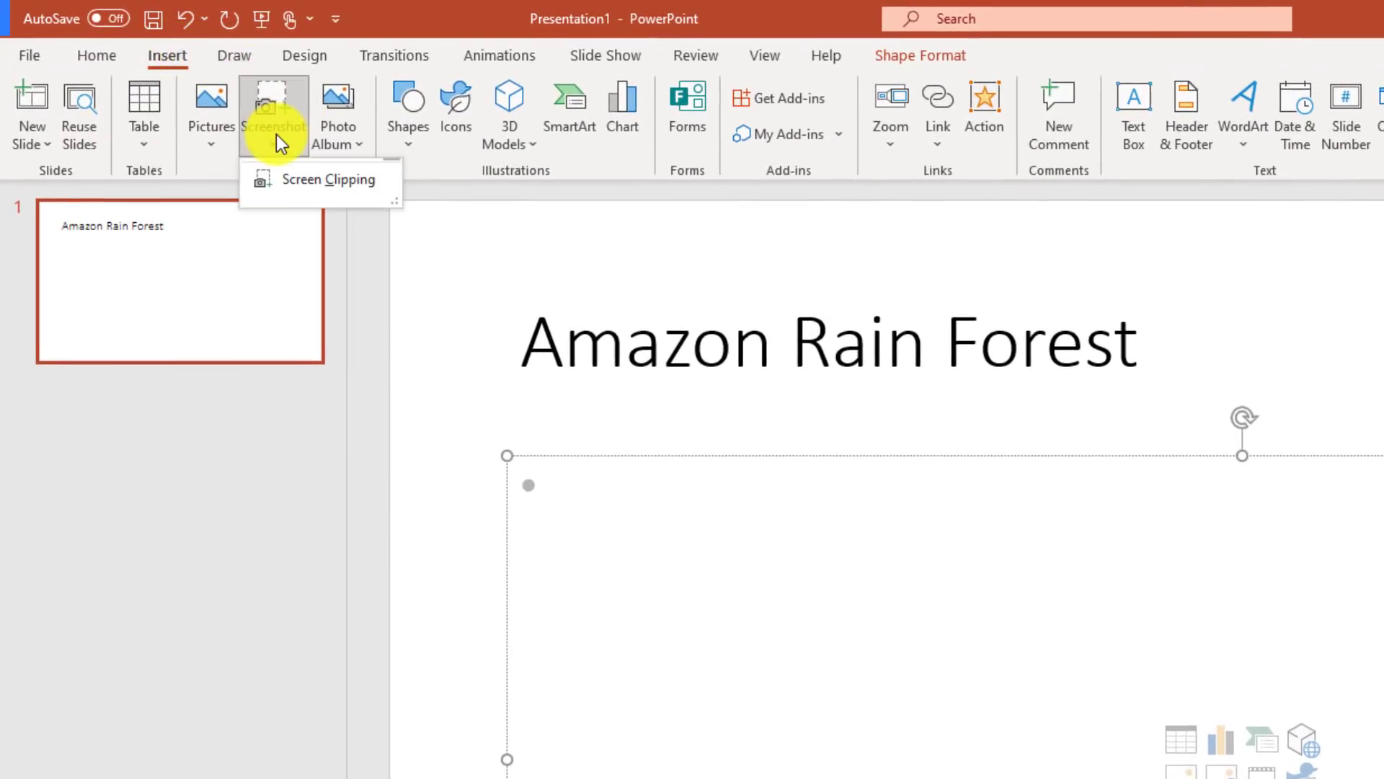
{"action": "left_click", "coordinate": [357, 179]}
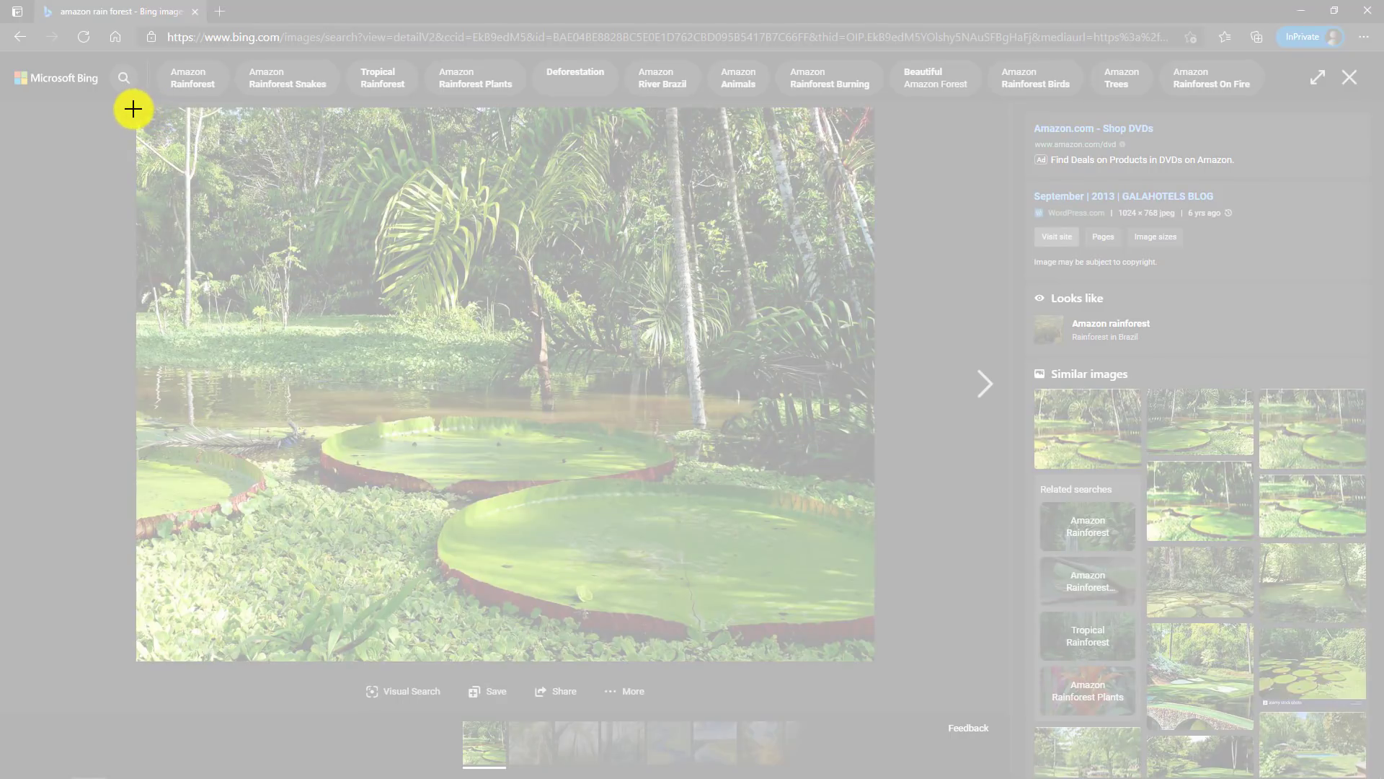
Step: Clip the Bing rainforest photo of giant lily pads onto the Amazon Rain Forest slide
{"action": "mouse_move", "coordinate": [133, 109]}
{"action": "left_mouse_down"}
{"action": "mouse_move", "coordinate": [276, 186]}
{"action": "mouse_move", "coordinate": [875, 661]}
{"action": "left_mouse_up"}
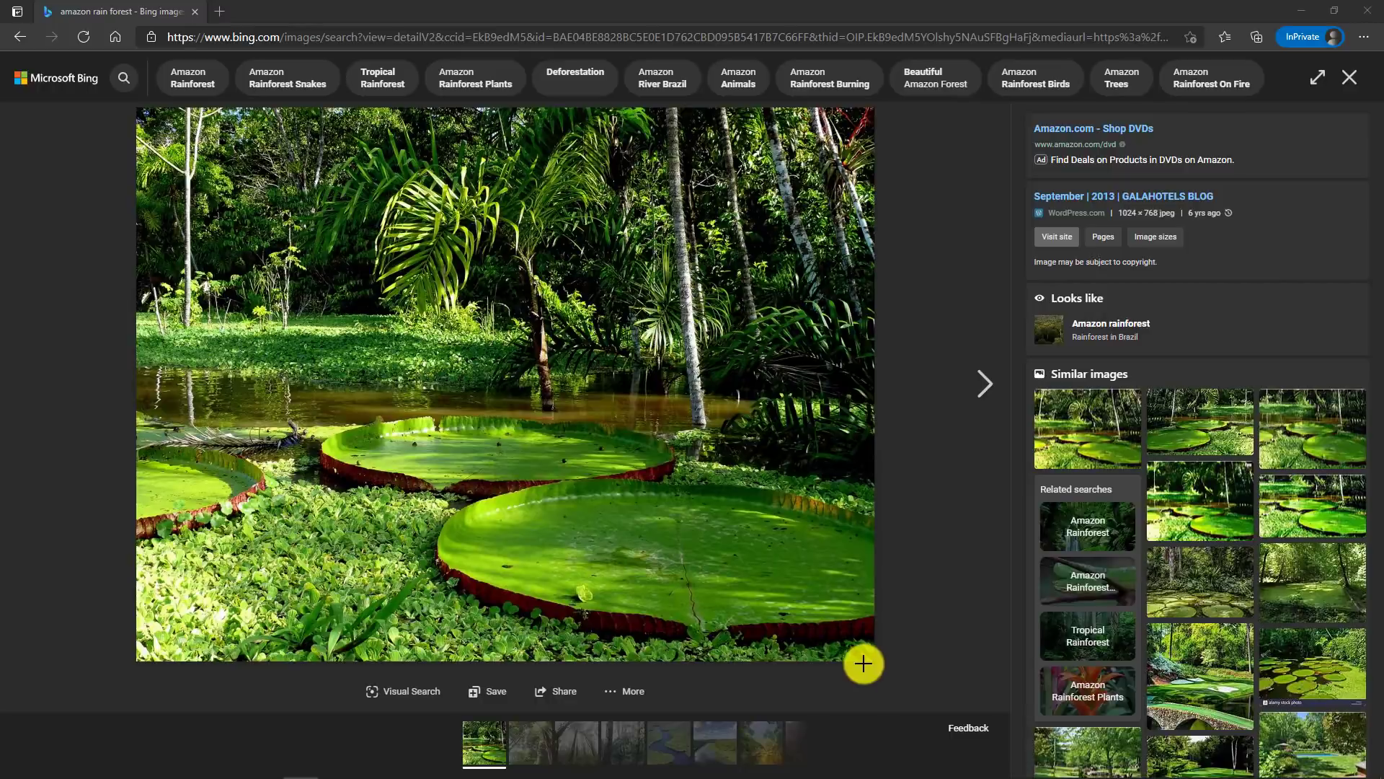